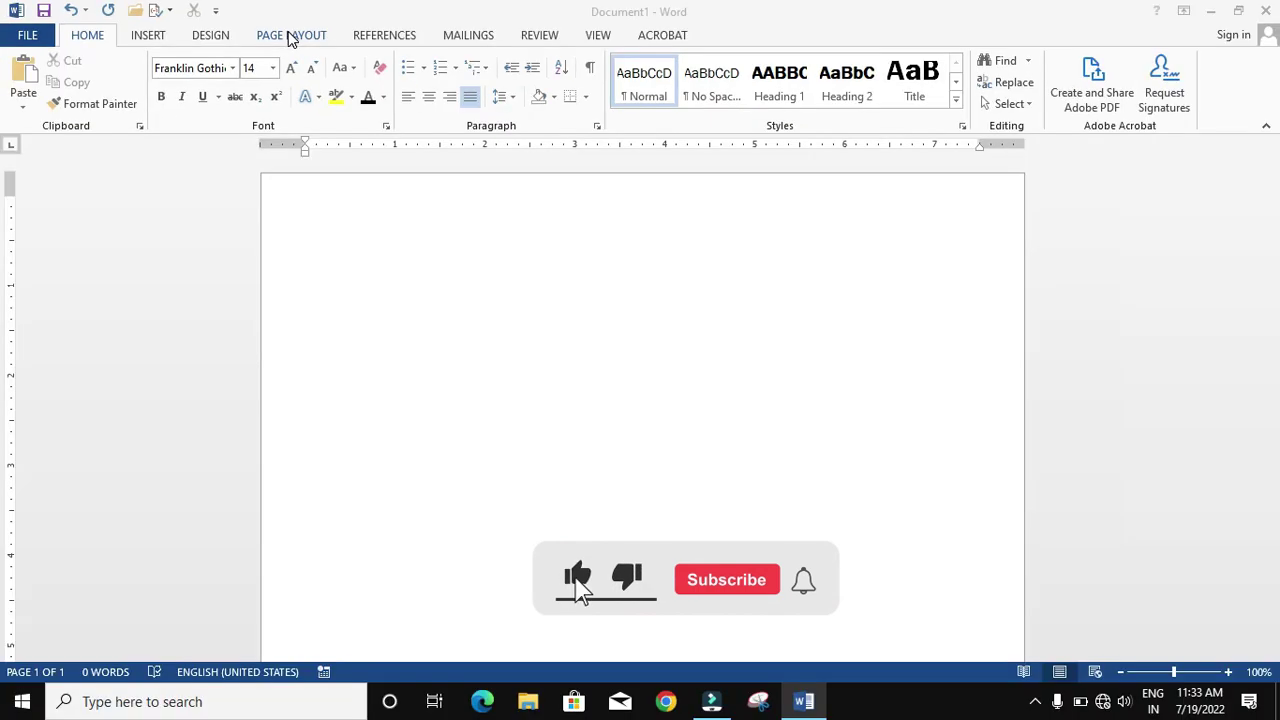
Set the page to A4 paper with Narrow 0.5-inch margins.
left_click(288, 36)
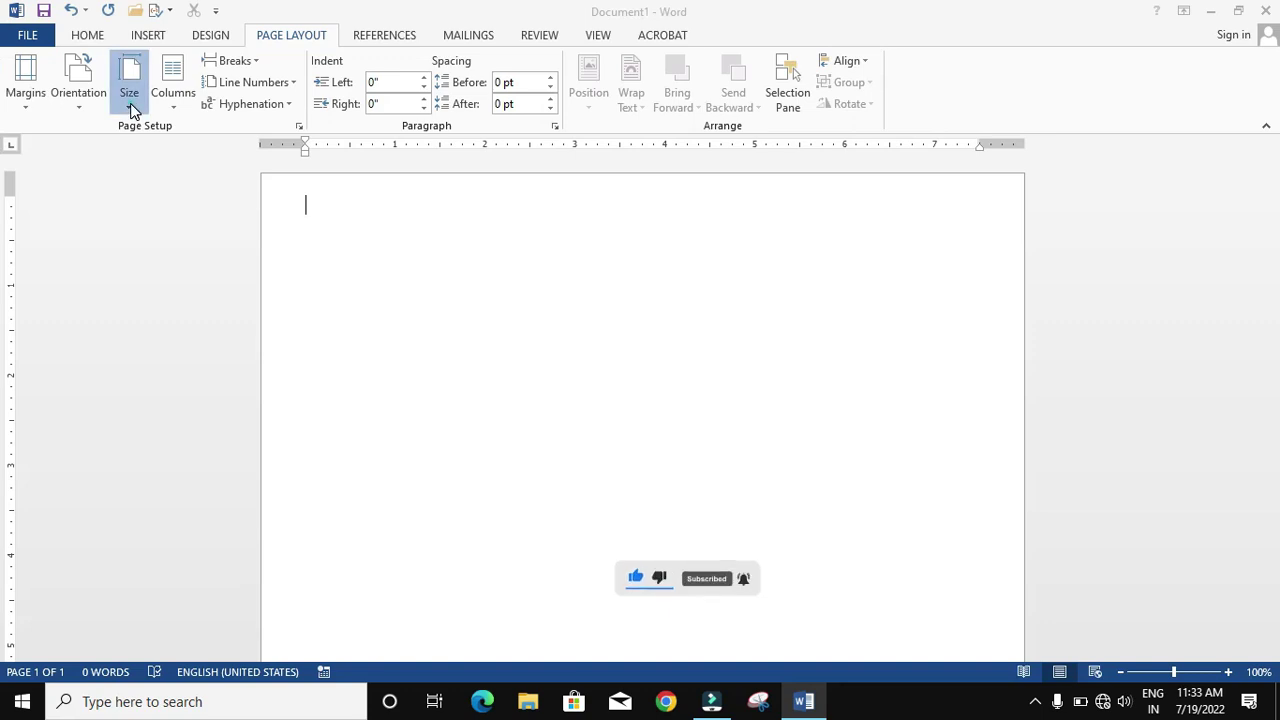
left_click(131, 103)
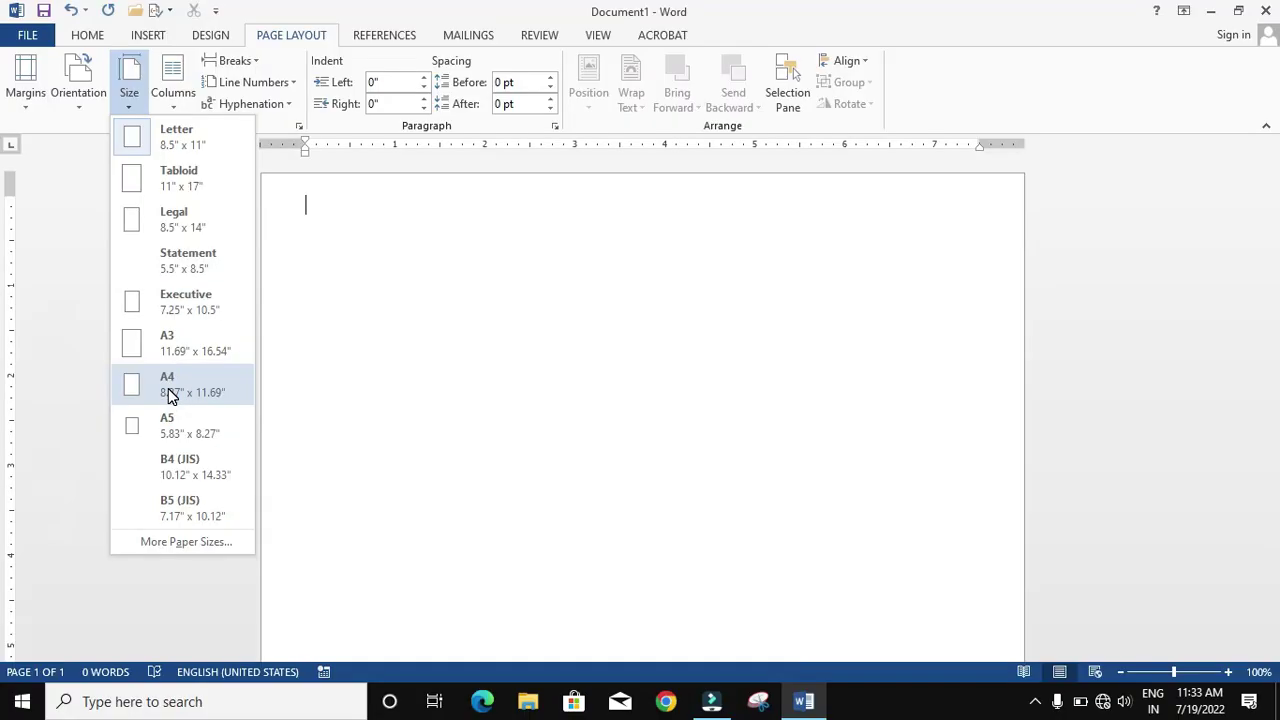
left_click(170, 392)
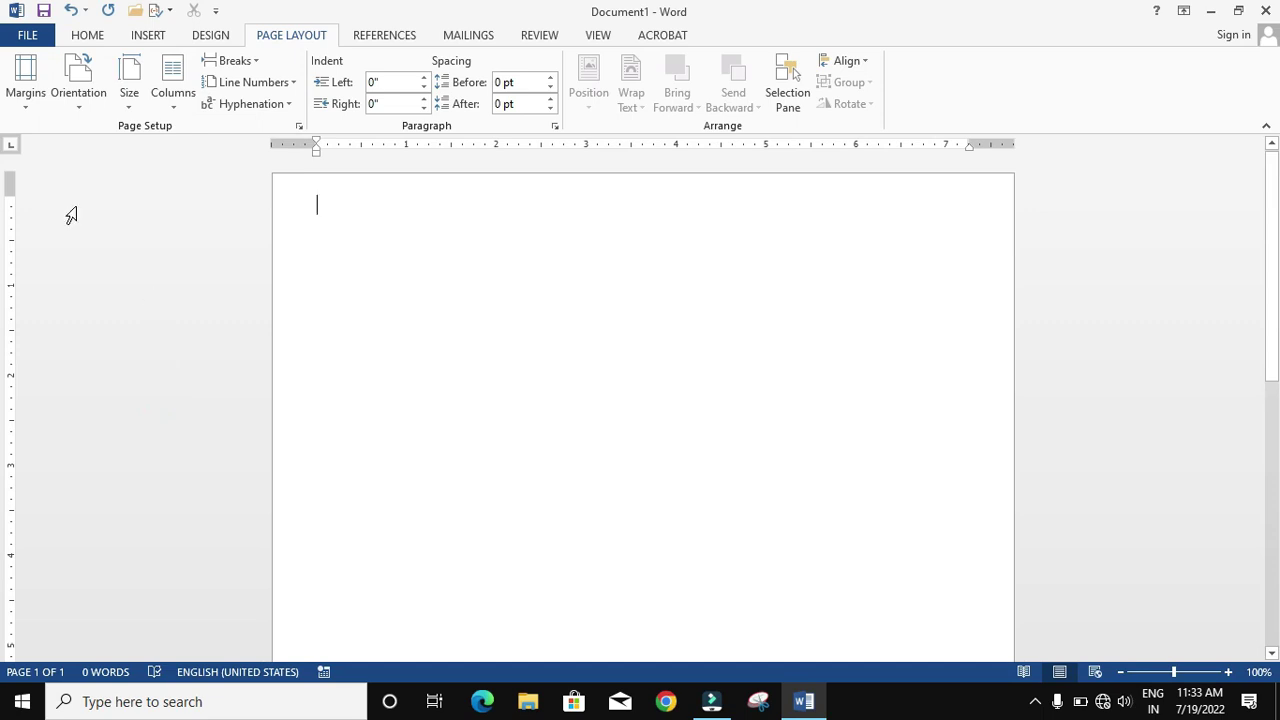
left_click(27, 100)
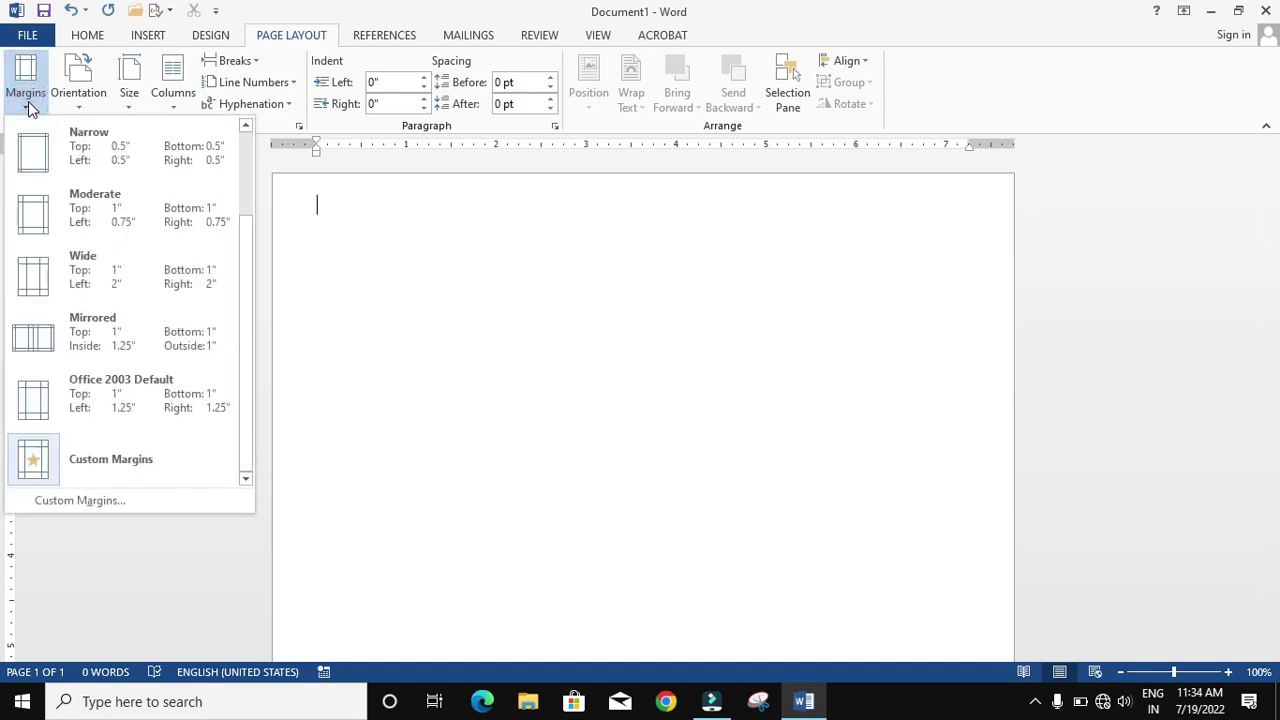
left_click(82, 160)
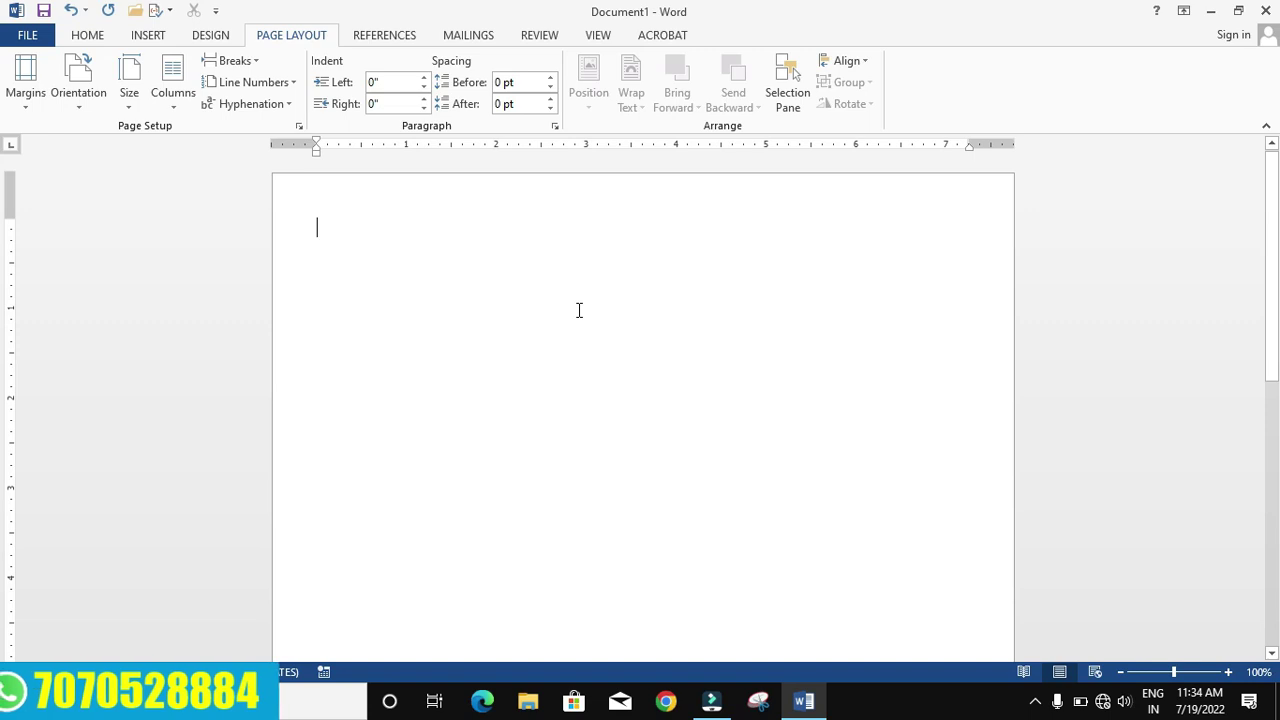
Type the heading 'career vision coaching center' and convert it to UPPERCASE.
type("career vi")
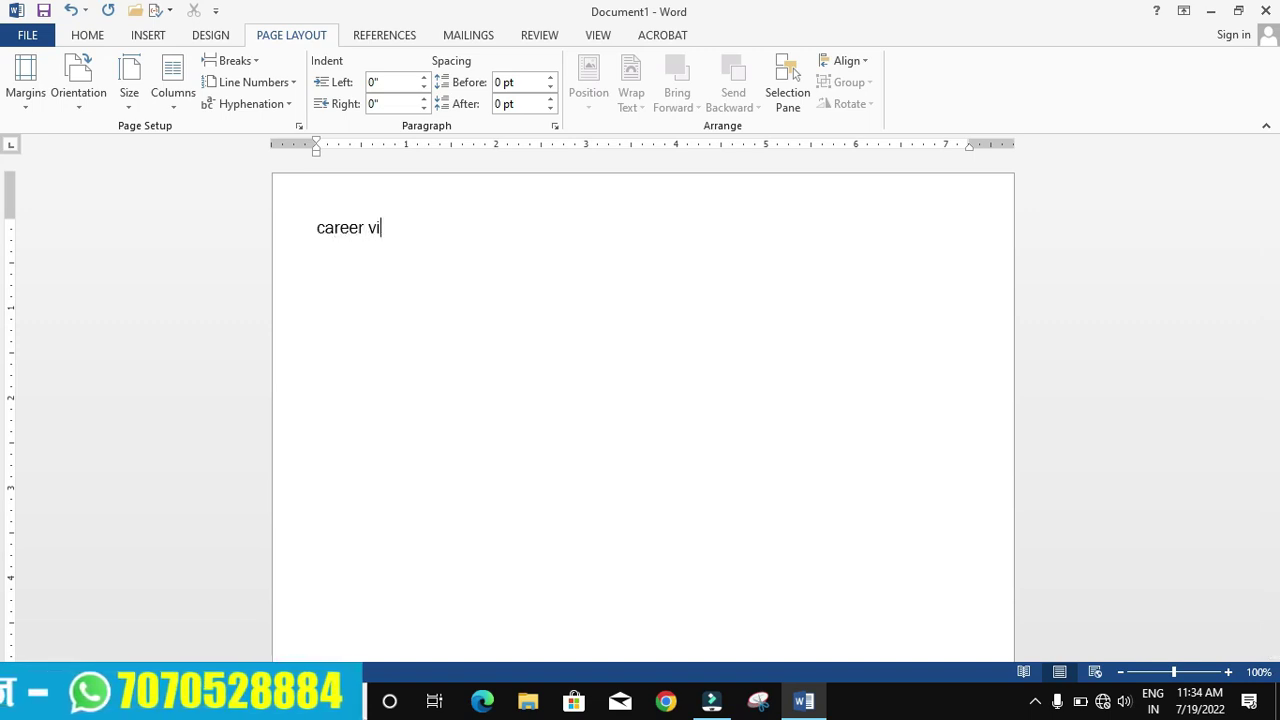
type("sion coaching center")
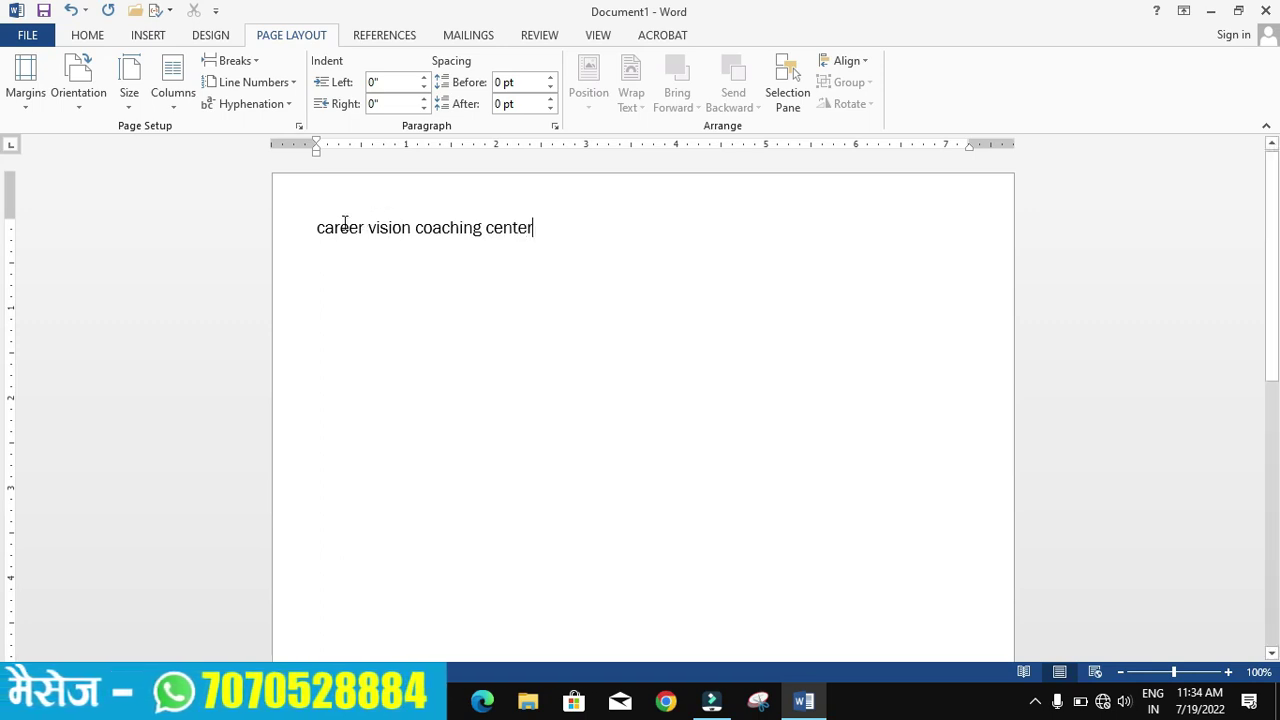
left_click_drag(316, 228, 540, 228)
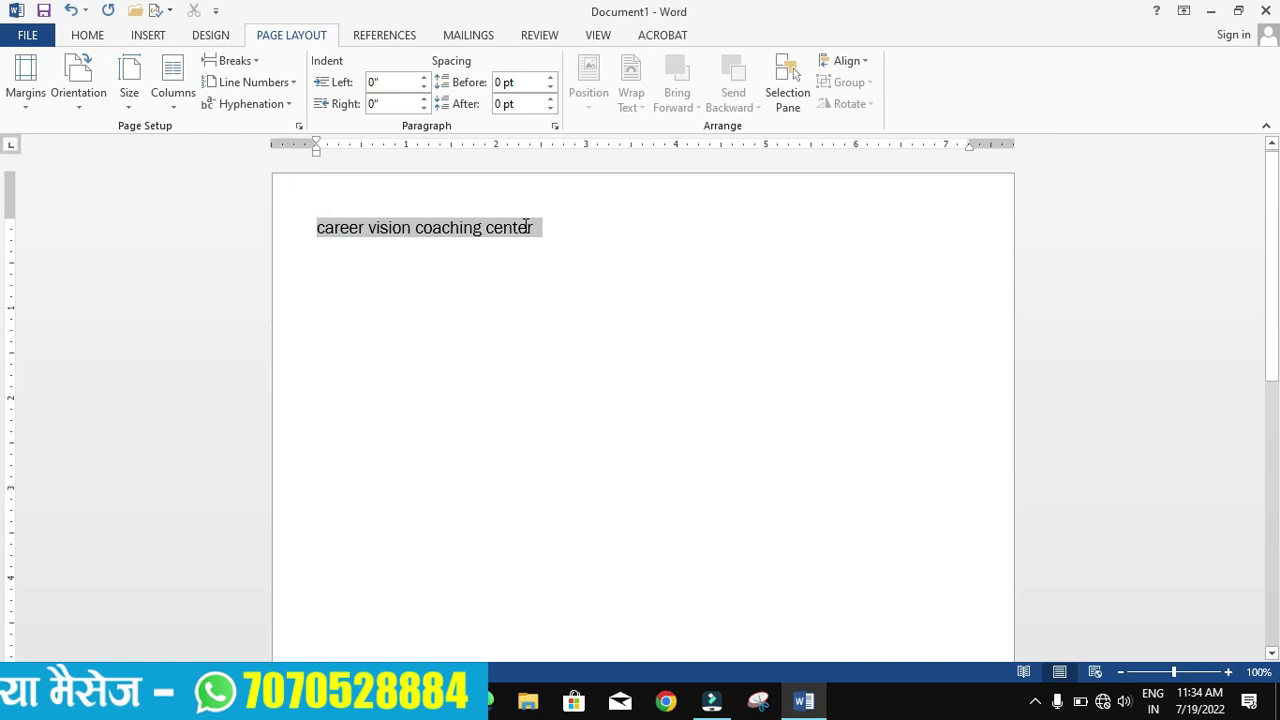
left_click(87, 35)
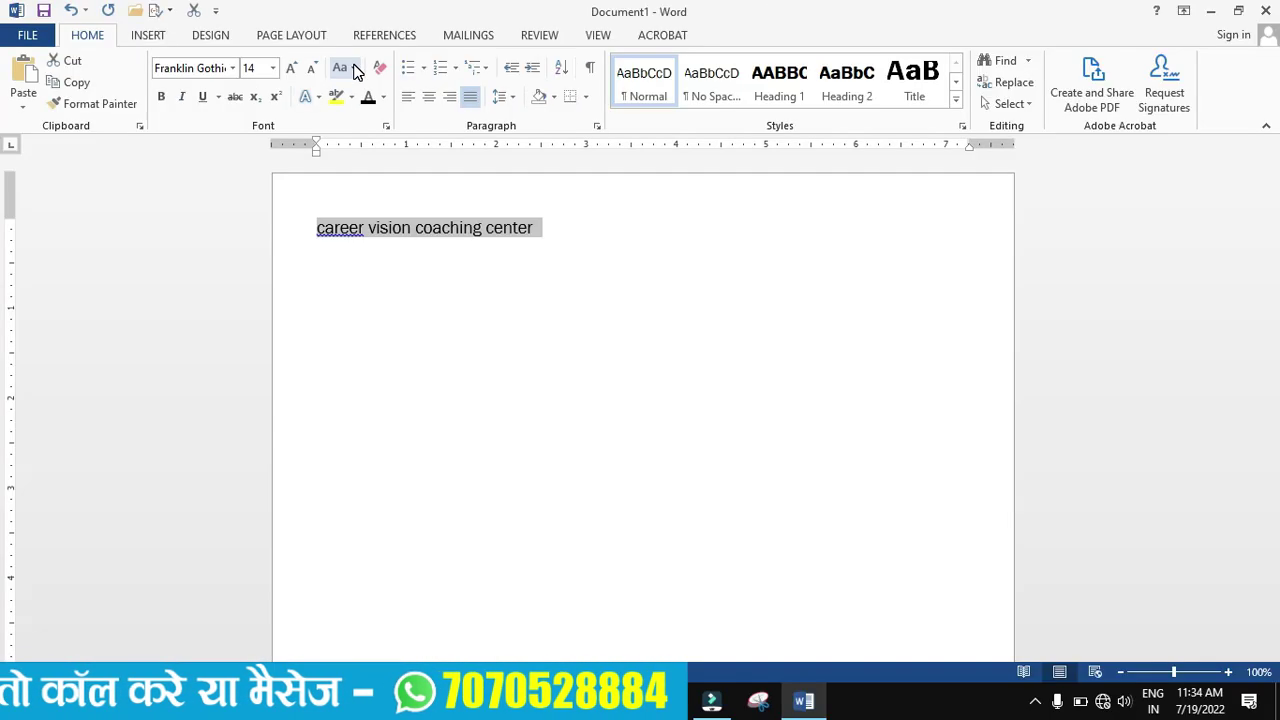
left_click(351, 68)
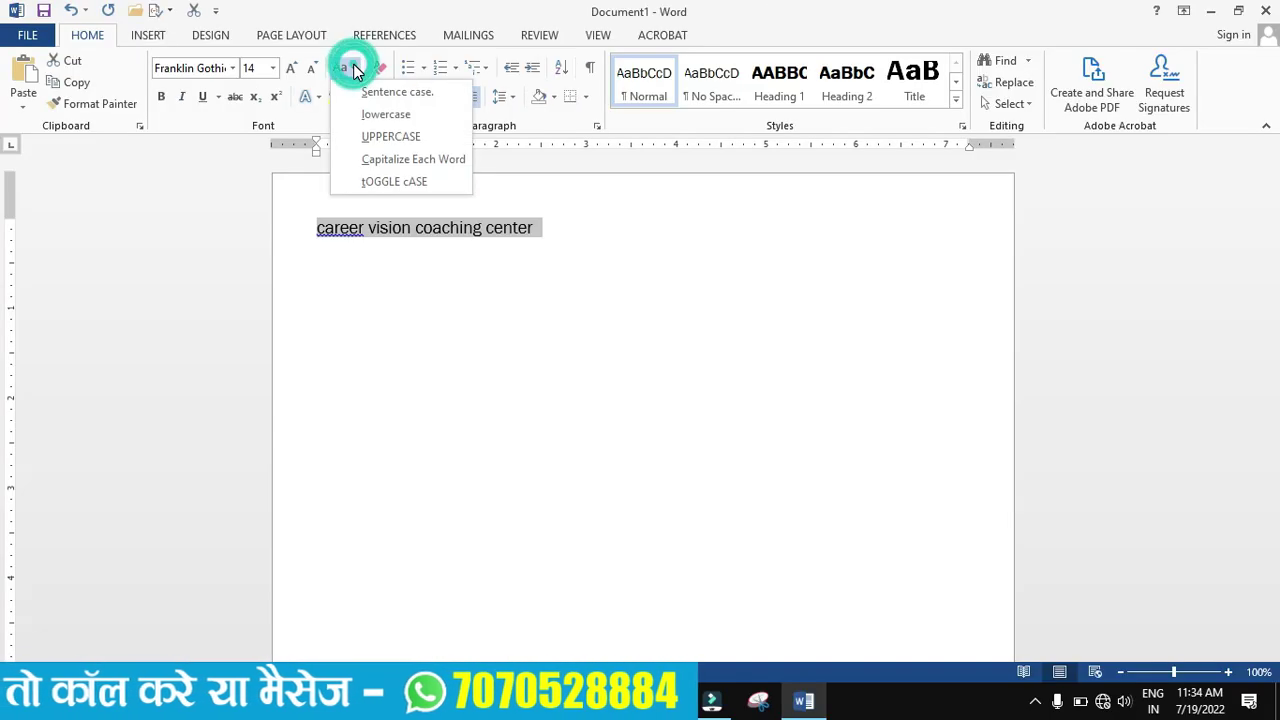
left_click(396, 139)
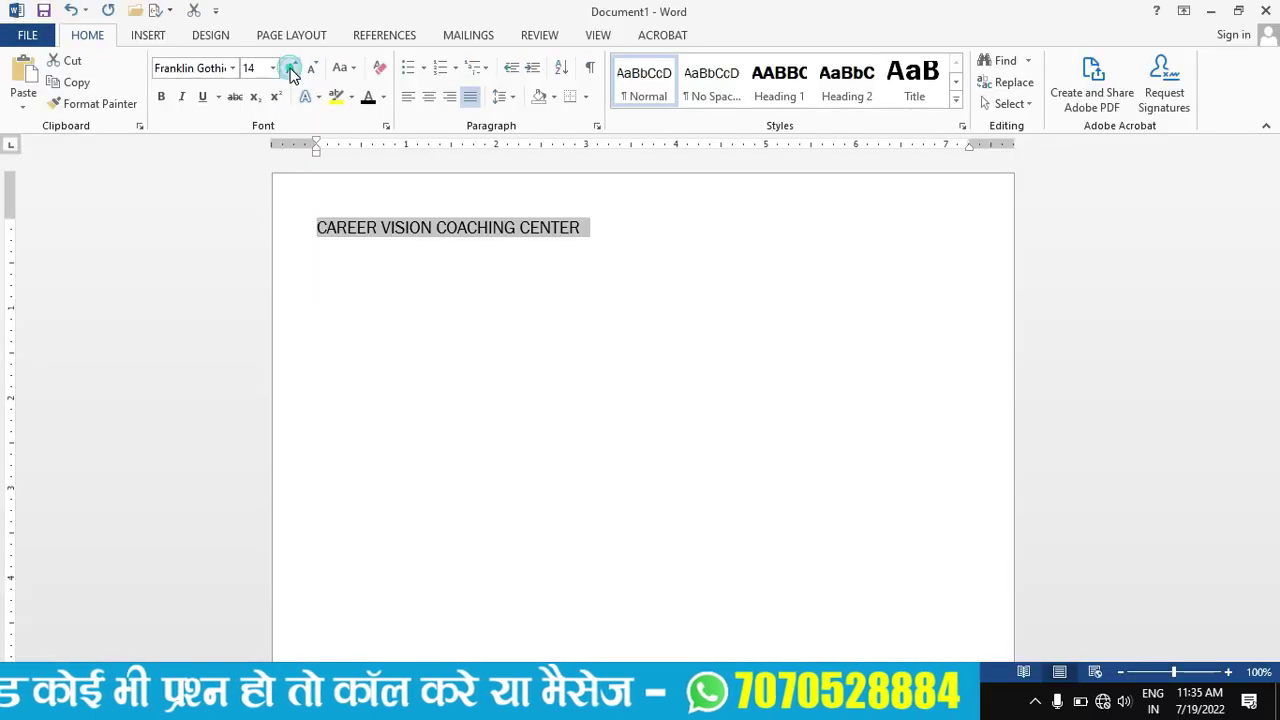
Resize the heading to 28 pt so it fits on one line.
left_click(291, 68)
left_click(291, 68)
left_click(291, 68)
left_click(291, 68)
left_click(291, 68)
left_click(291, 68)
left_click(291, 68)
left_click(291, 68)
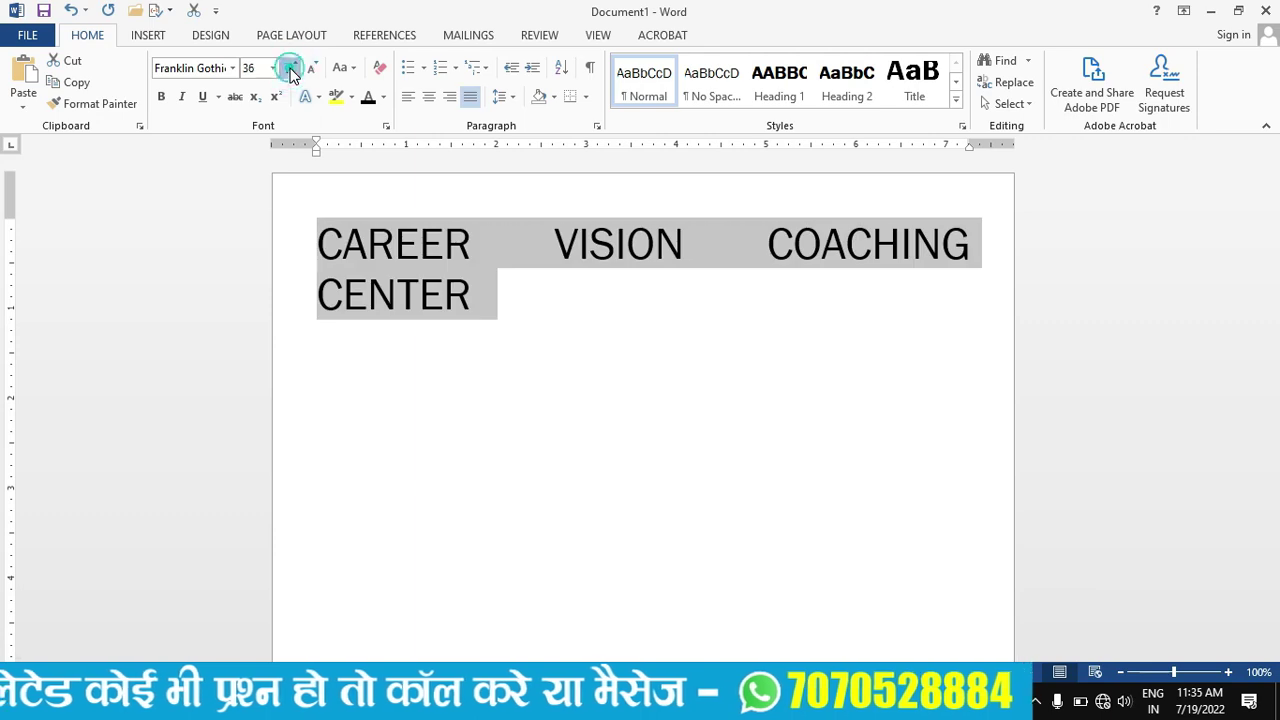
left_click(291, 68)
left_click(311, 69)
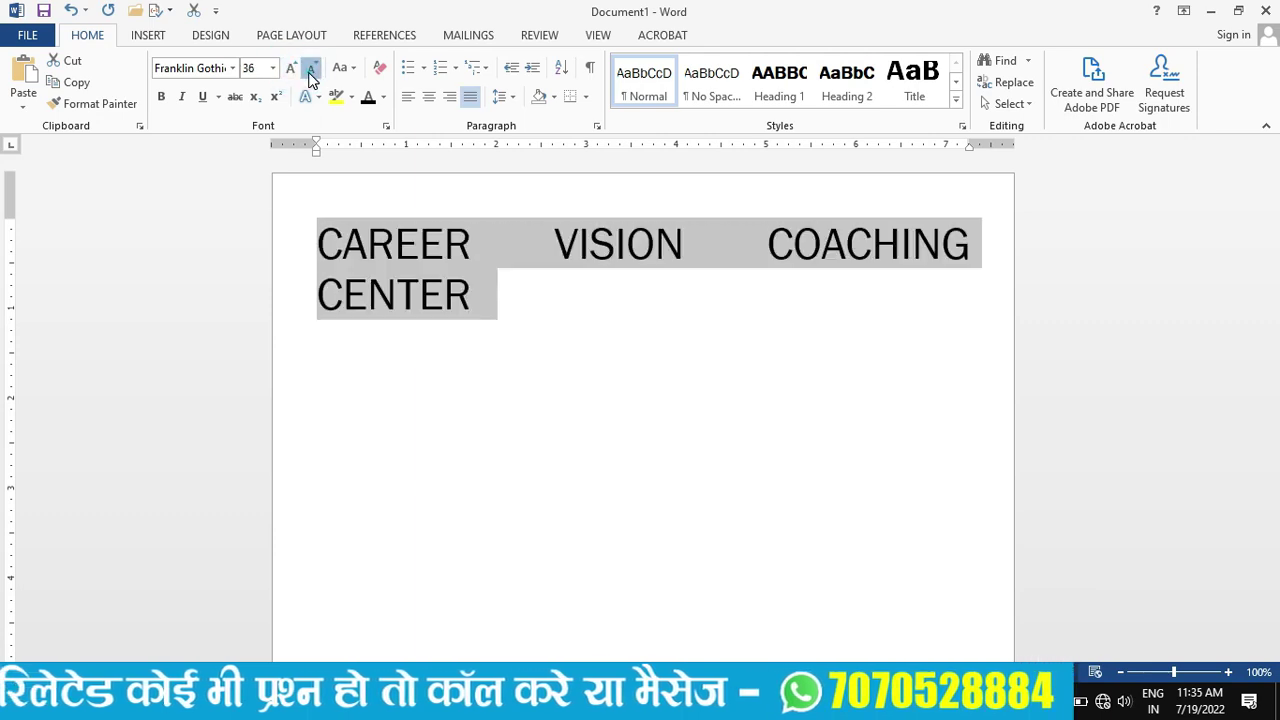
left_click(311, 69)
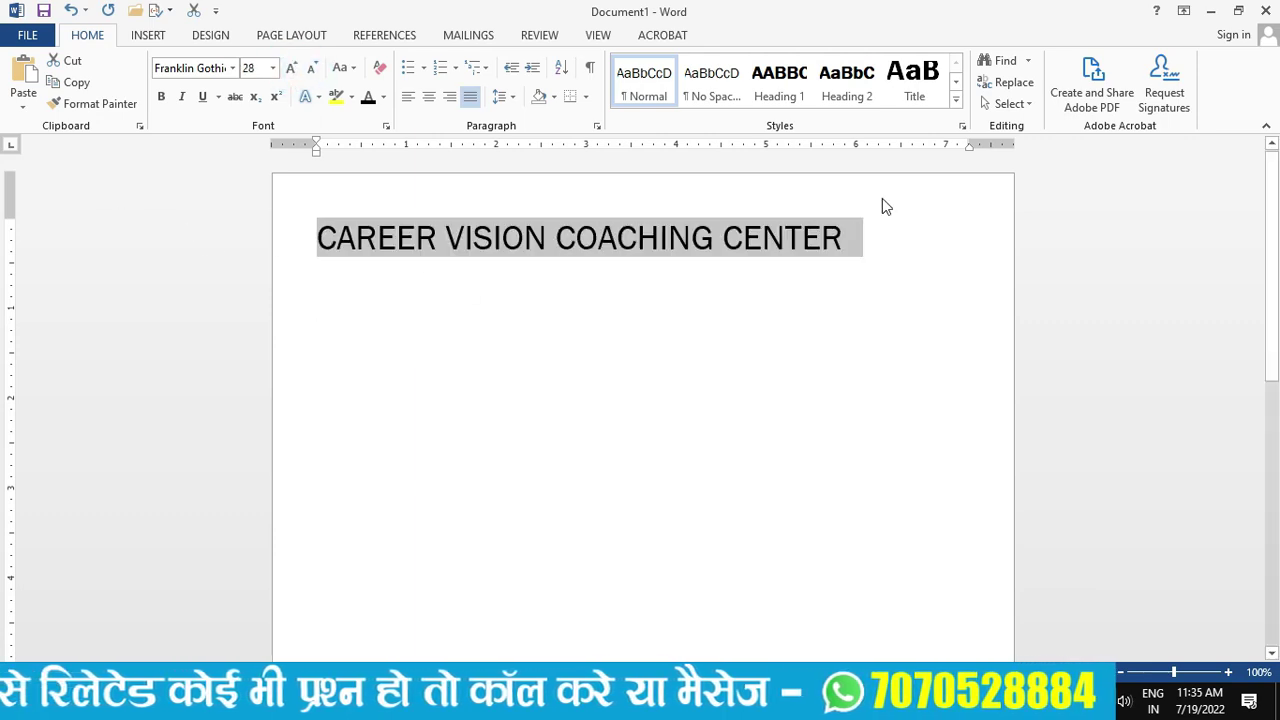
left_click_drag(970, 143, 996, 143)
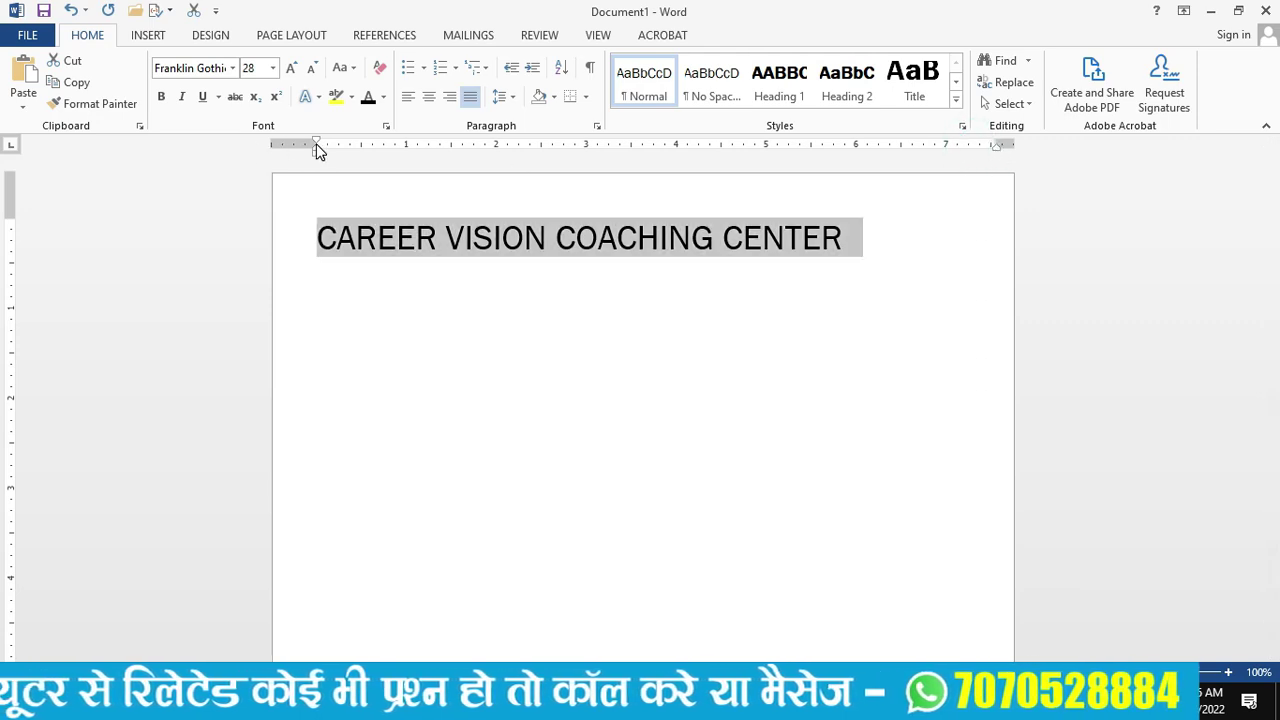
Set the heading to Arial Black 26 pt and reduce the top margin to raise it.
left_click(291, 67)
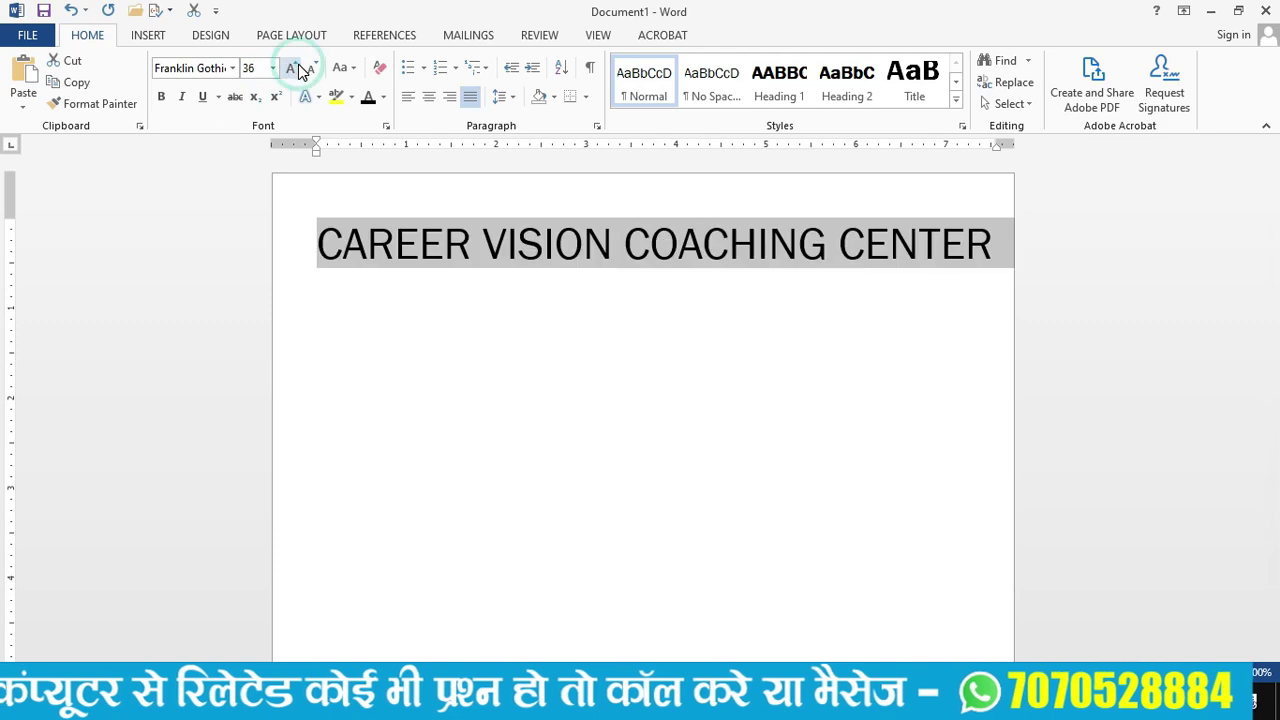
left_click(316, 243)
left_click(316, 243)
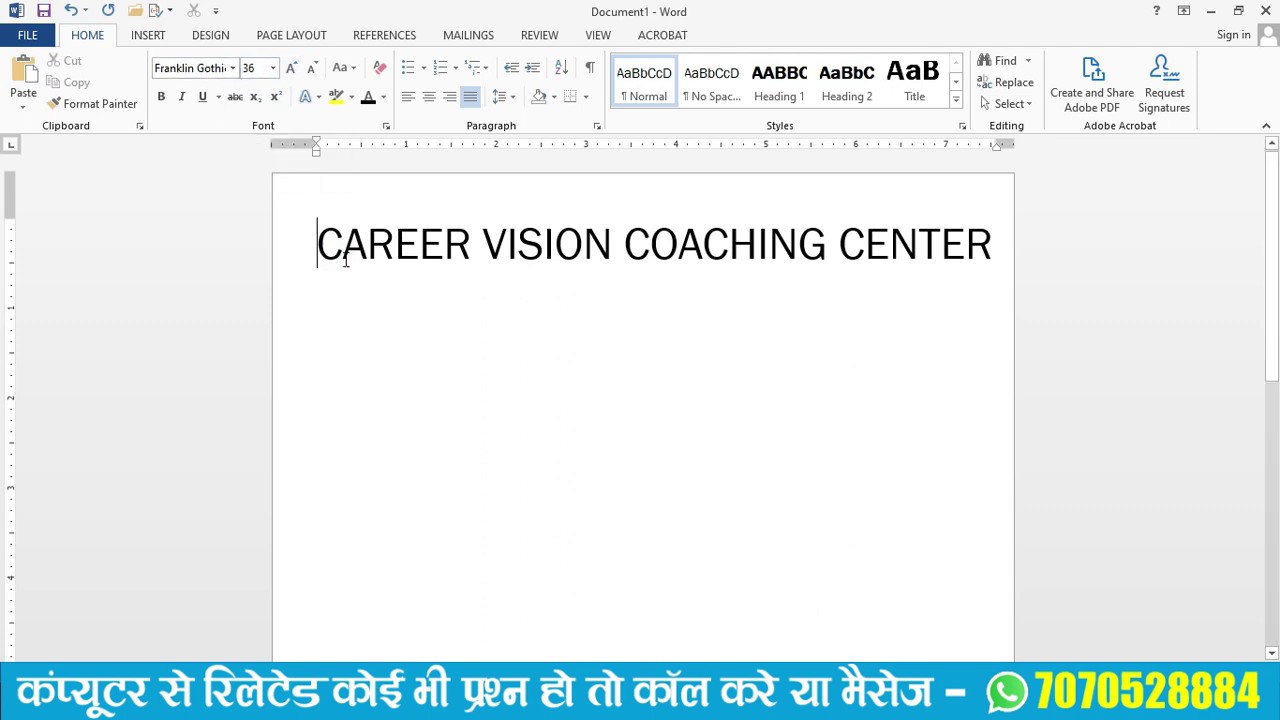
left_click_drag(328, 249, 995, 248)
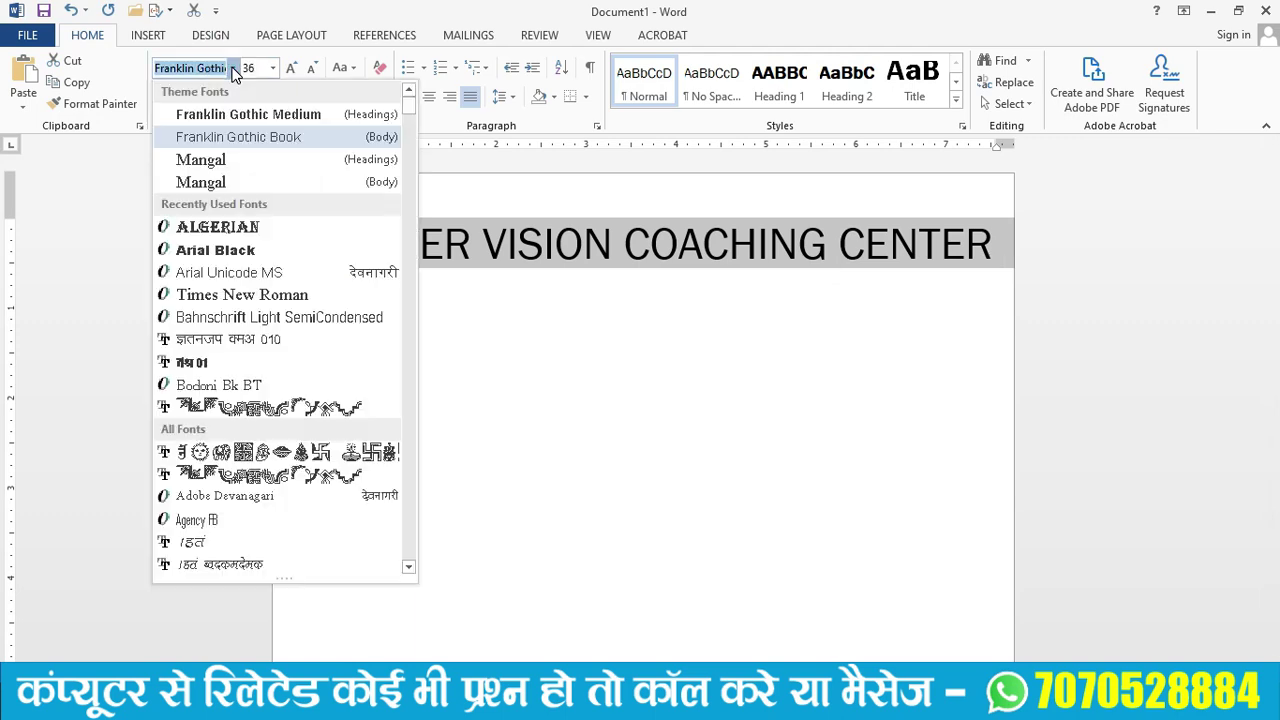
left_click(233, 68)
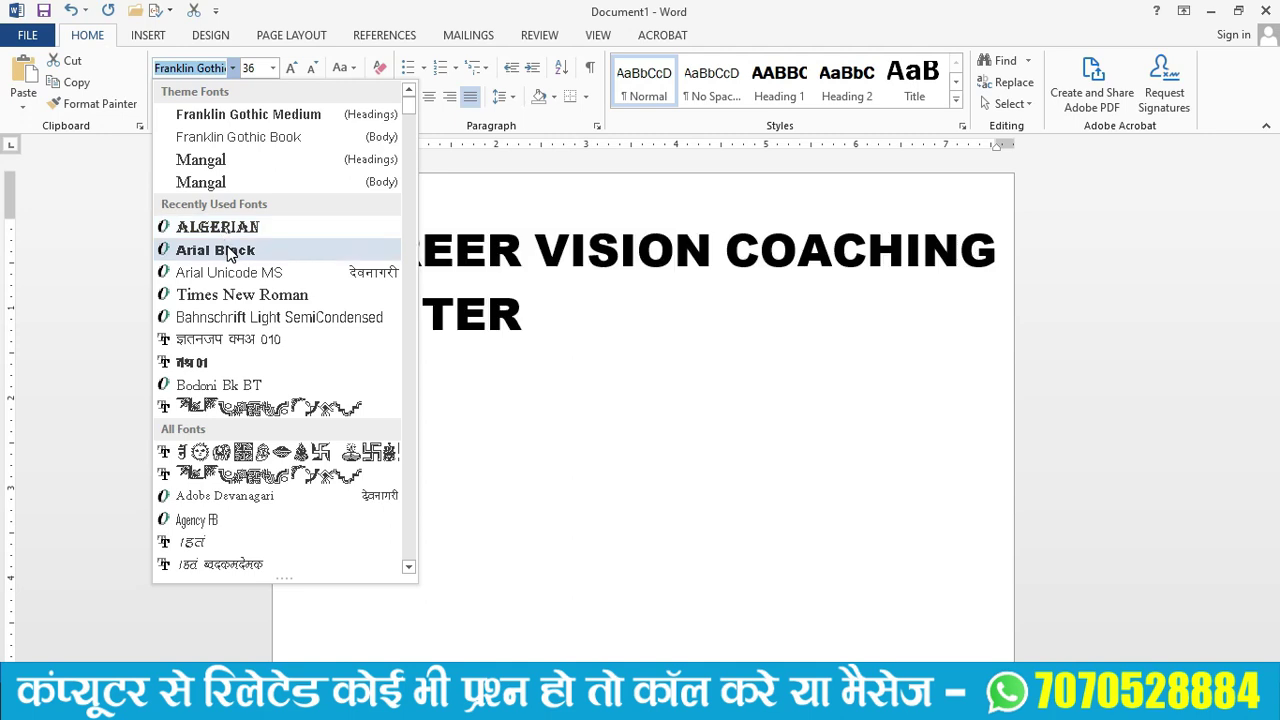
left_click(228, 254)
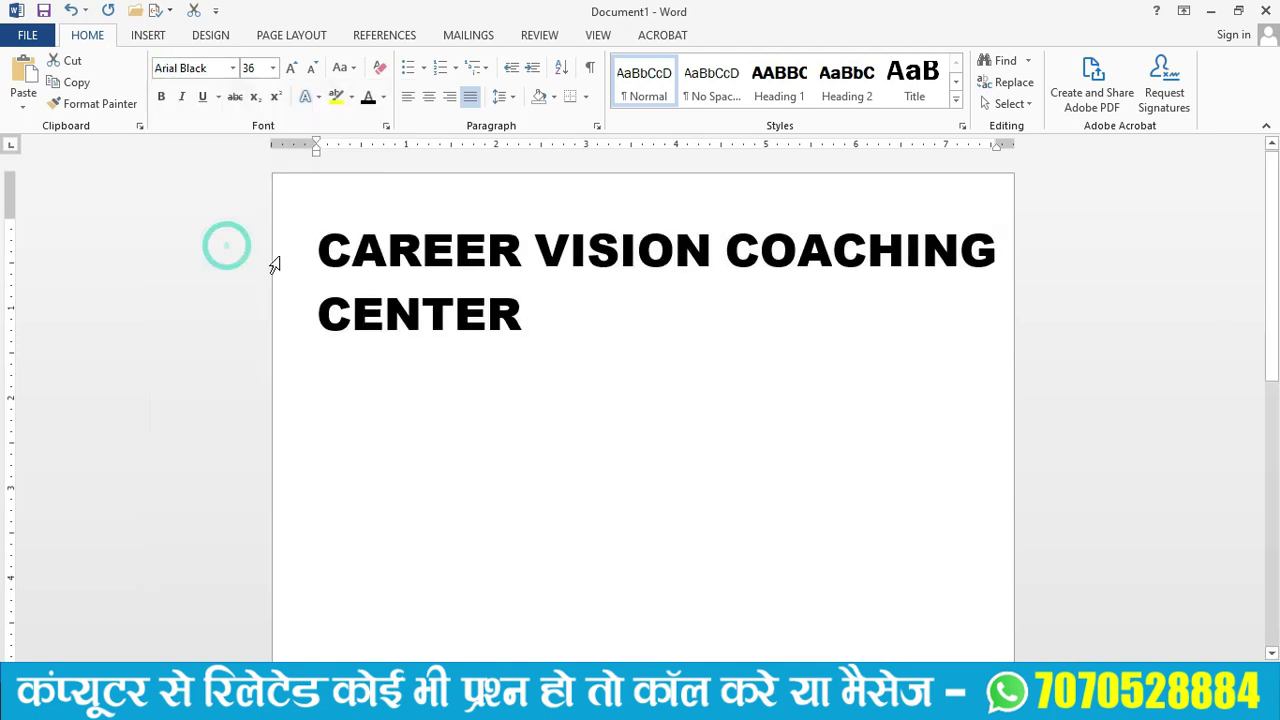
left_click(313, 70)
left_click(313, 70)
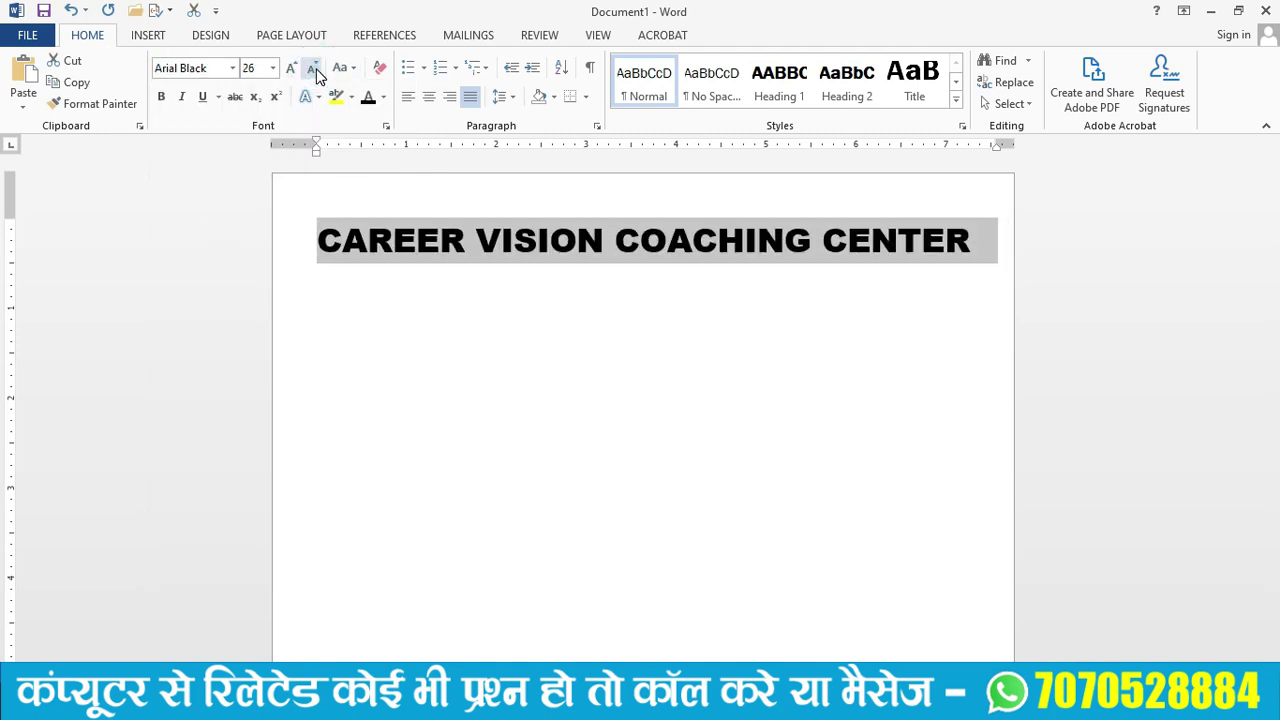
left_click(776, 342)
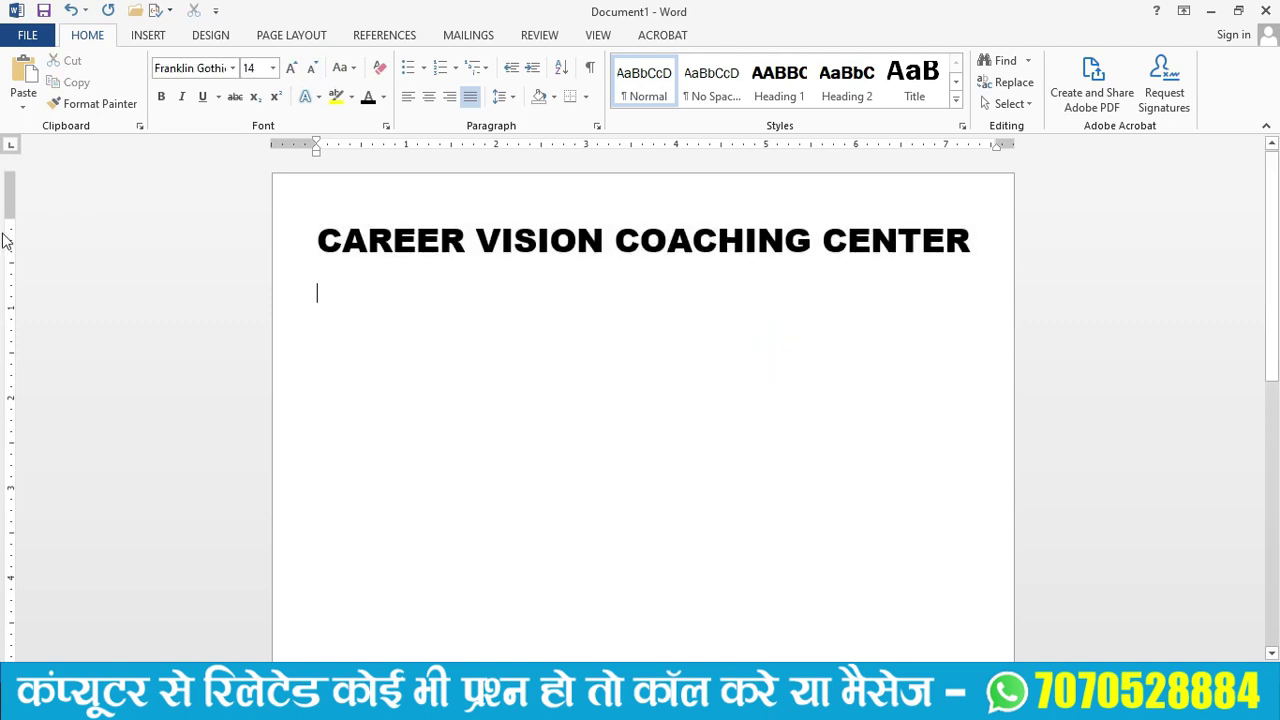
left_click_drag(5, 240, 5, 185)
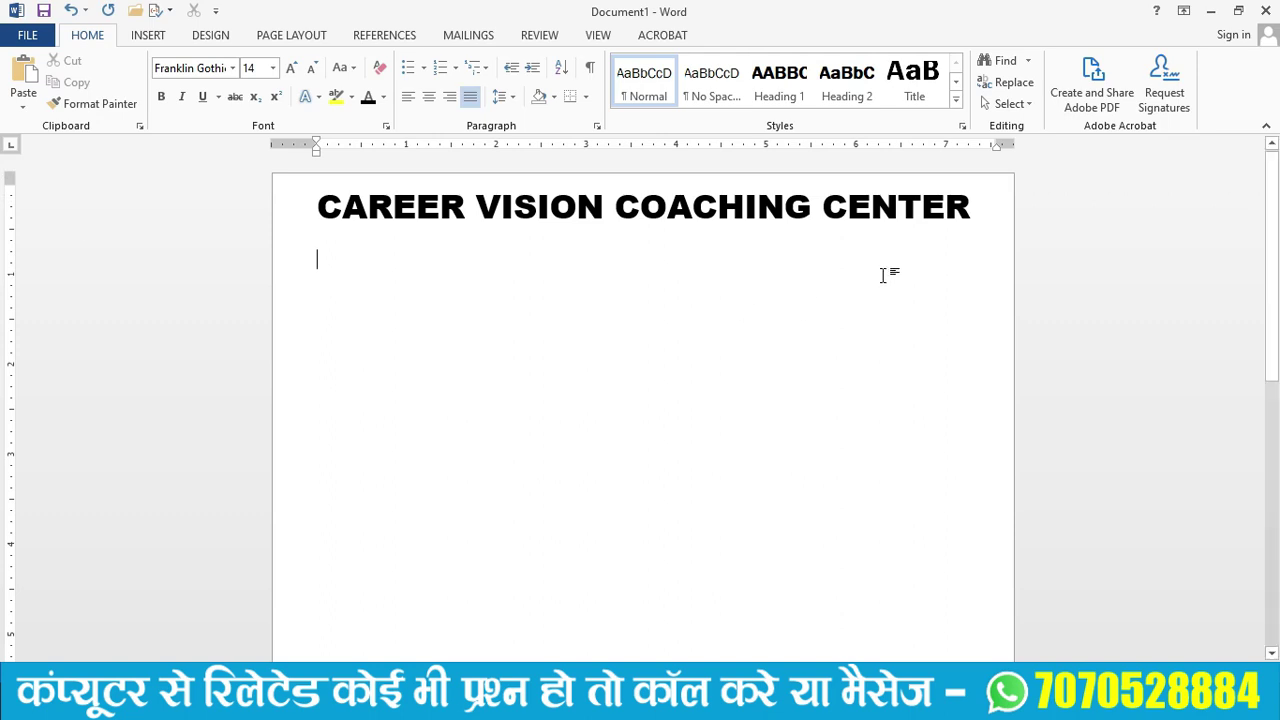
Add a centred empty line below the heading in smaller Franklin Gothic Medium text.
left_click(980, 213)
key("Return")
left_click(430, 100)
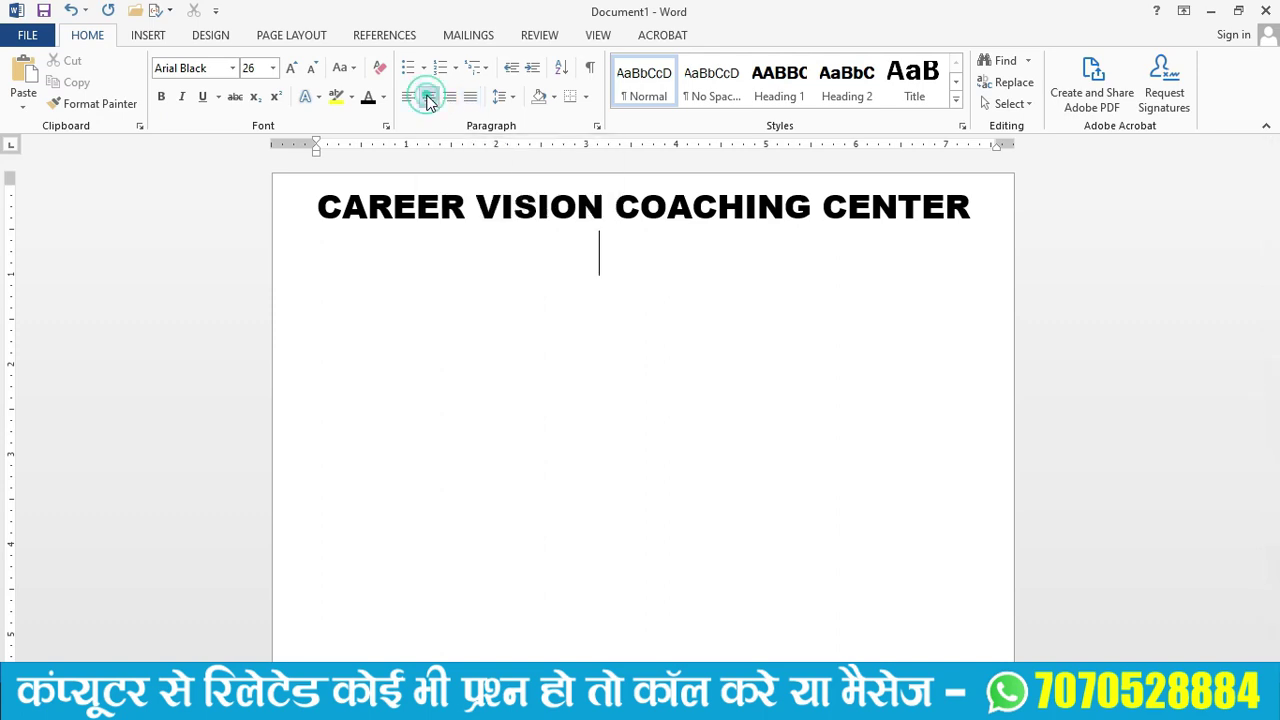
left_click(312, 70)
left_click(312, 70)
left_click(312, 70)
left_click(312, 70)
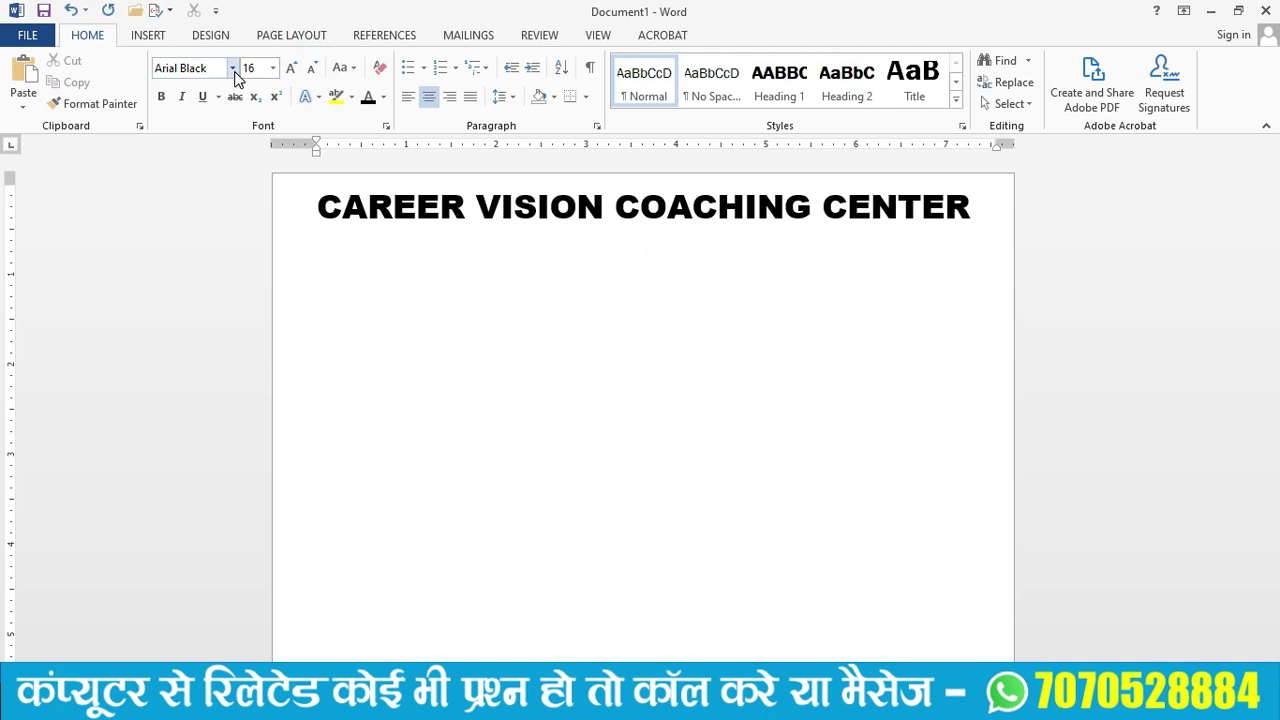
left_click(232, 68)
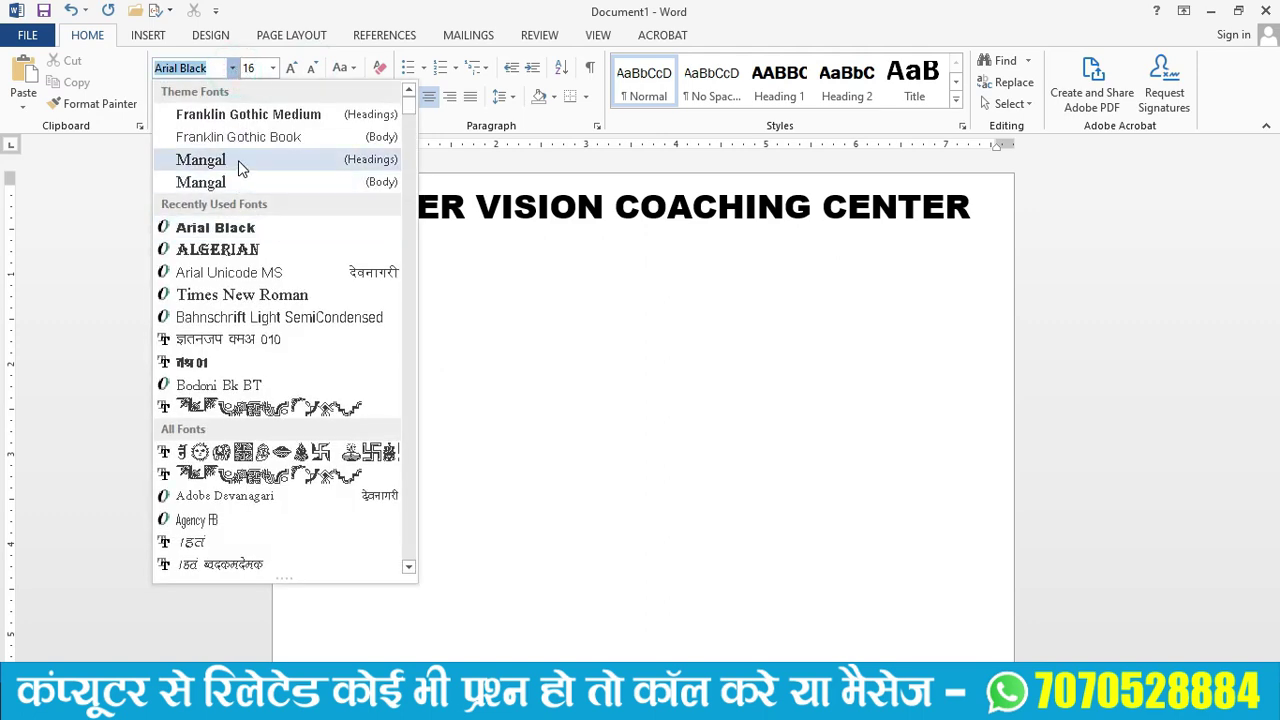
left_click(249, 116)
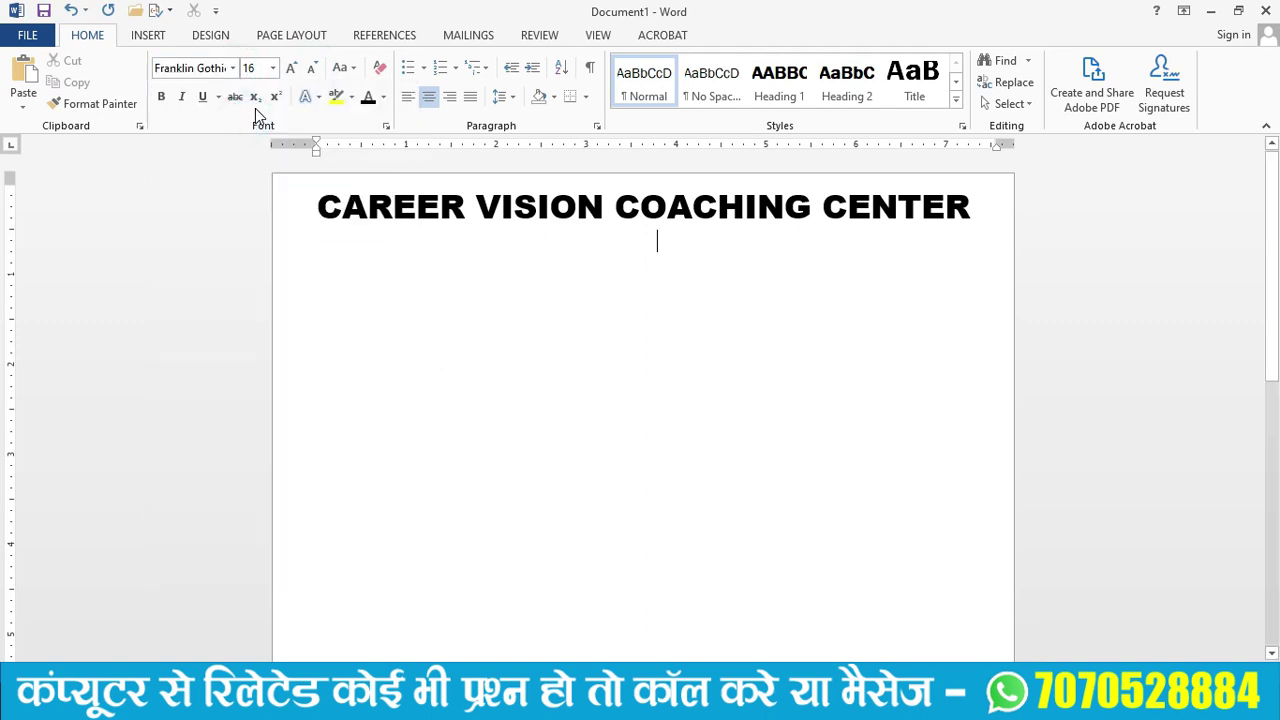
Type the address 'Bus sand road siwan' and enlarge it to 20 pt.
type("Bus sand")
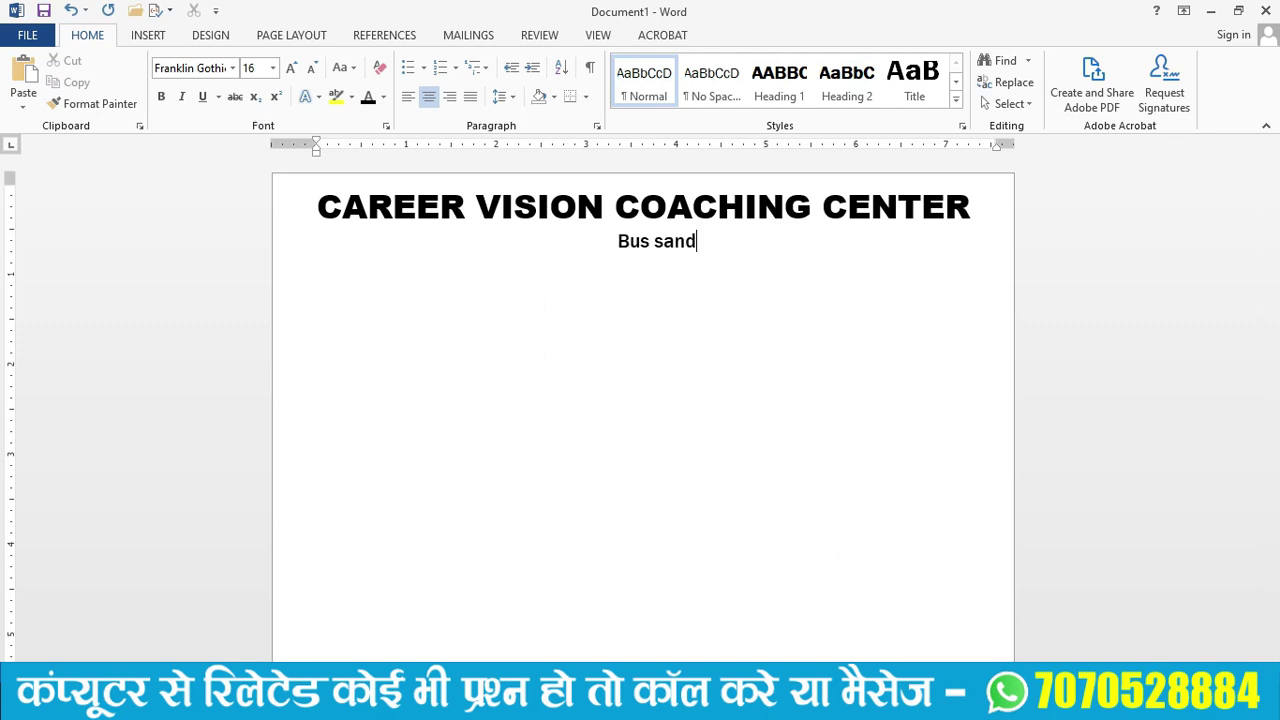
type(" road siwan")
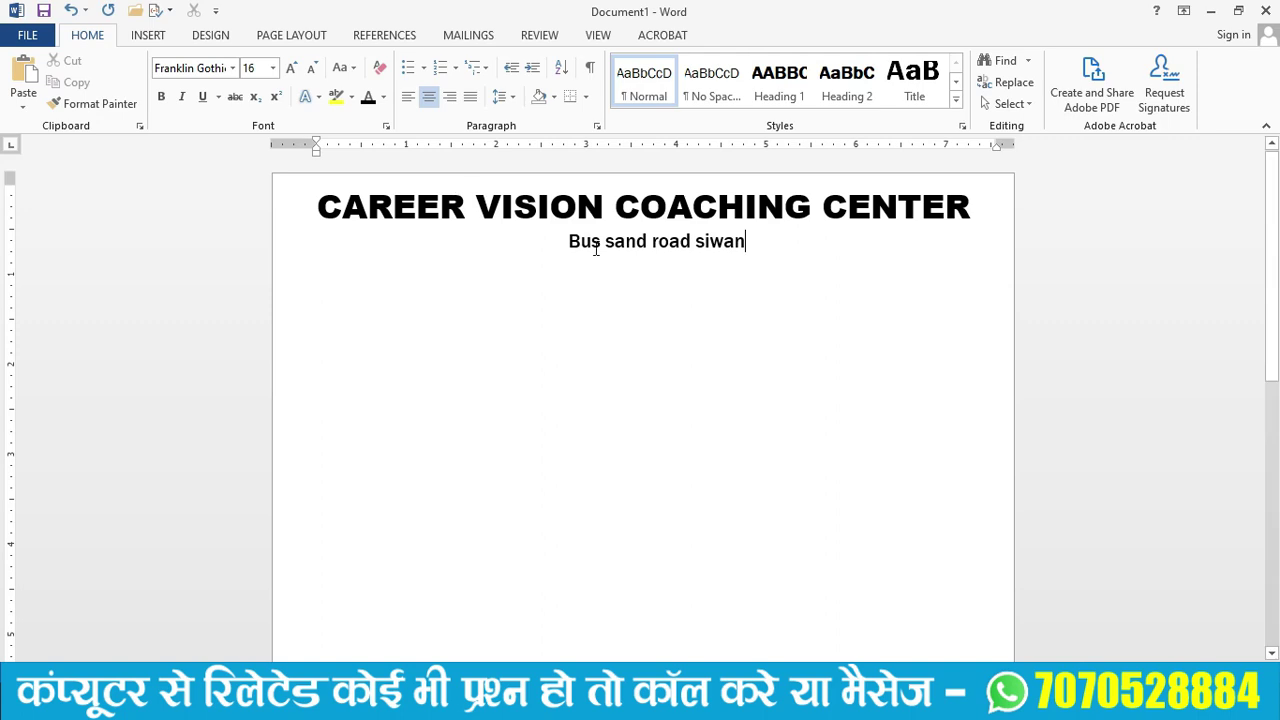
left_click_drag(567, 241, 757, 243)
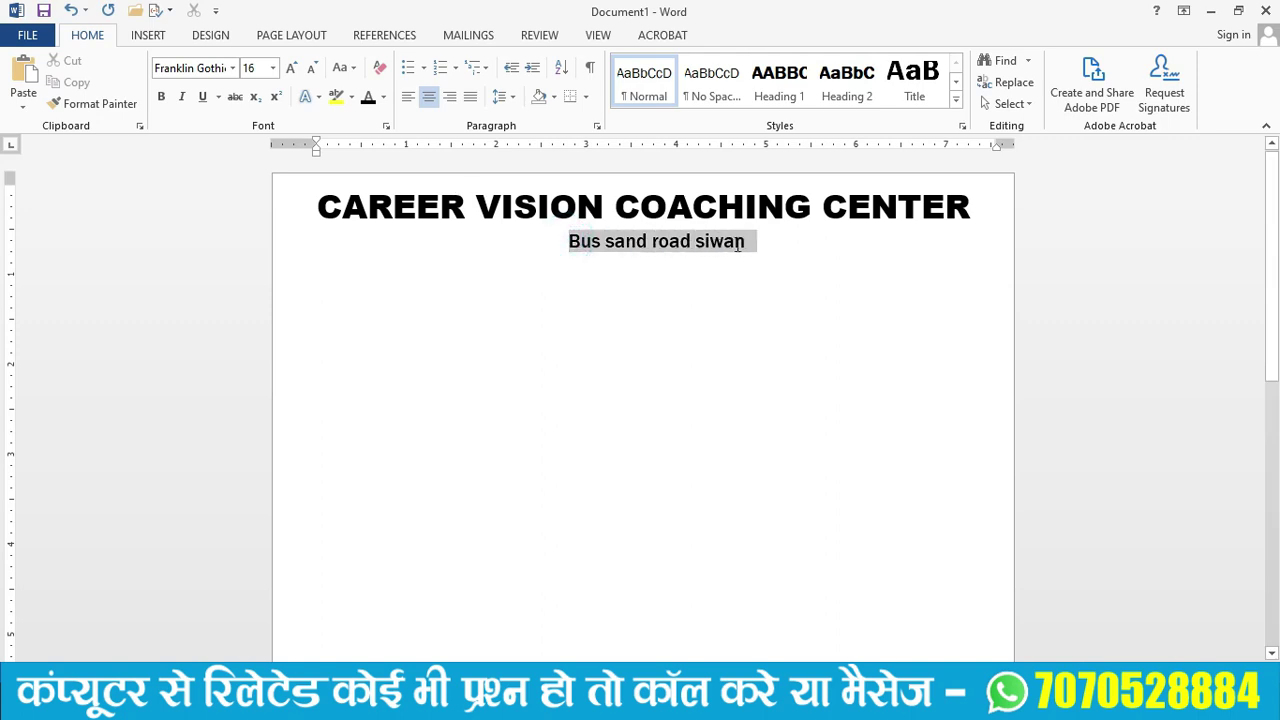
left_click(289, 69)
left_click(289, 69)
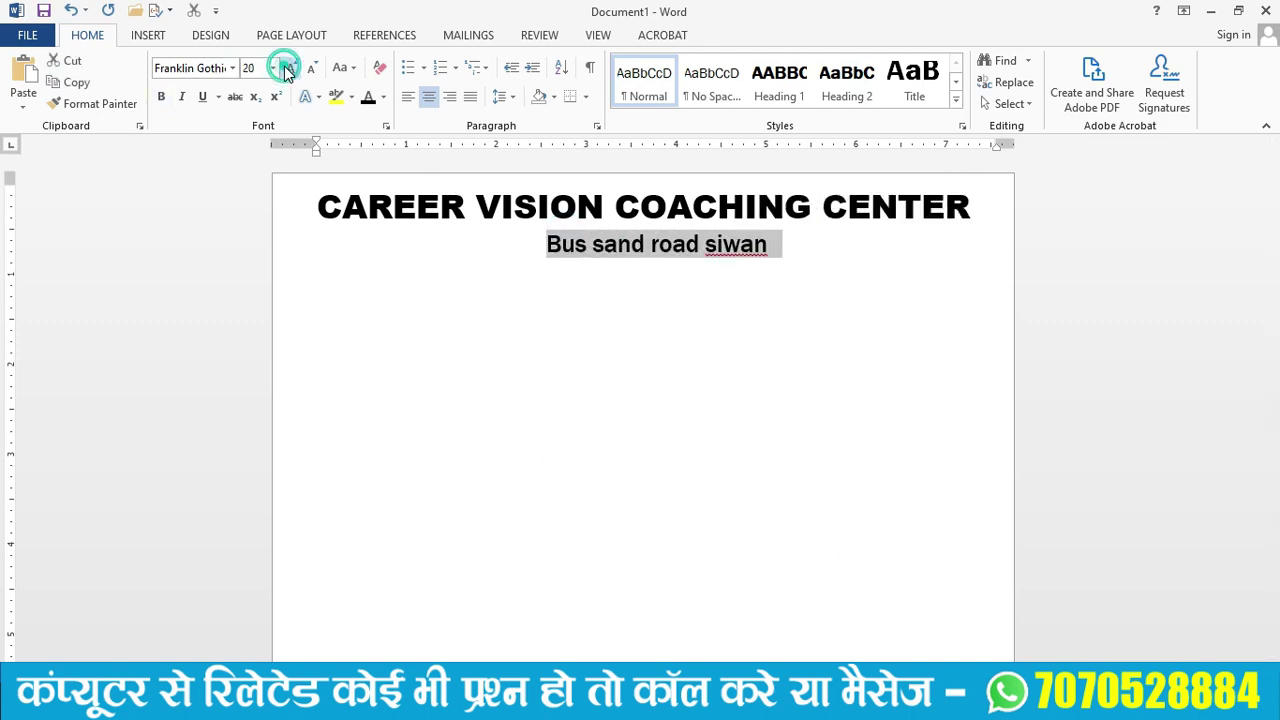
left_click(772, 248)
key("Return")
type("1th")
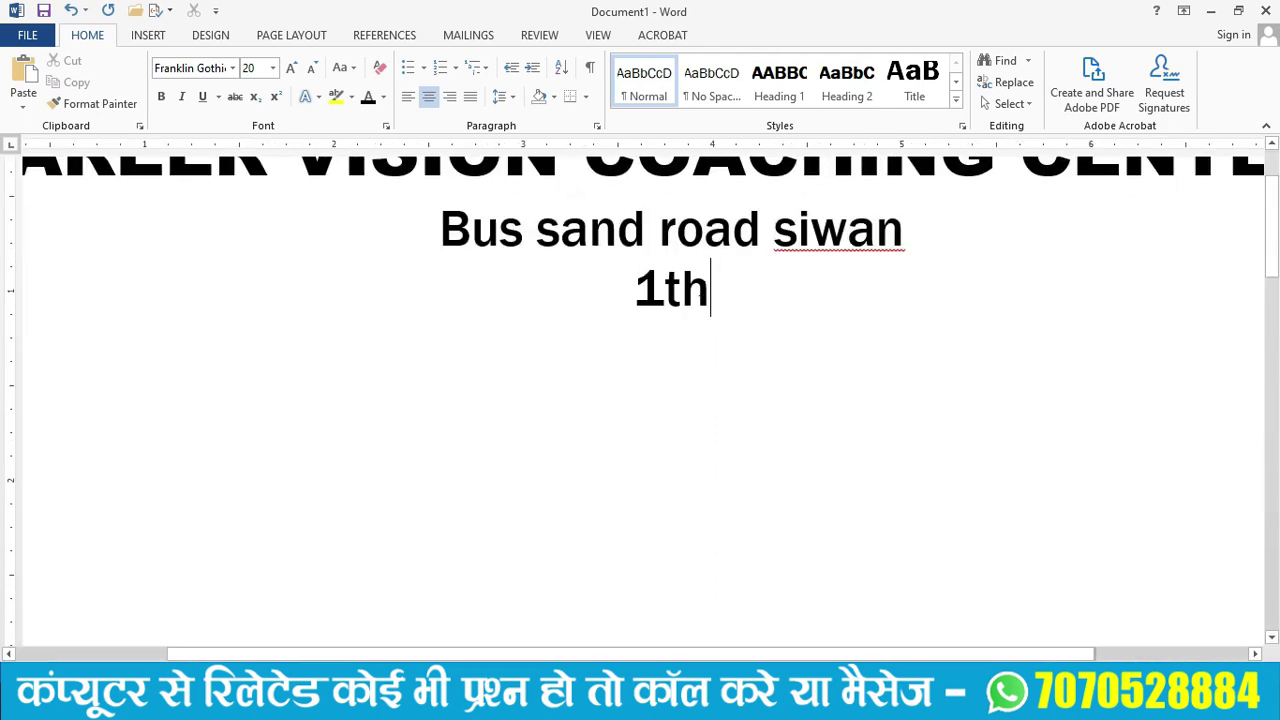
Write '1th term exam' on the next line with 'th' as superscript.
left_click_drag(709, 290, 664, 290)
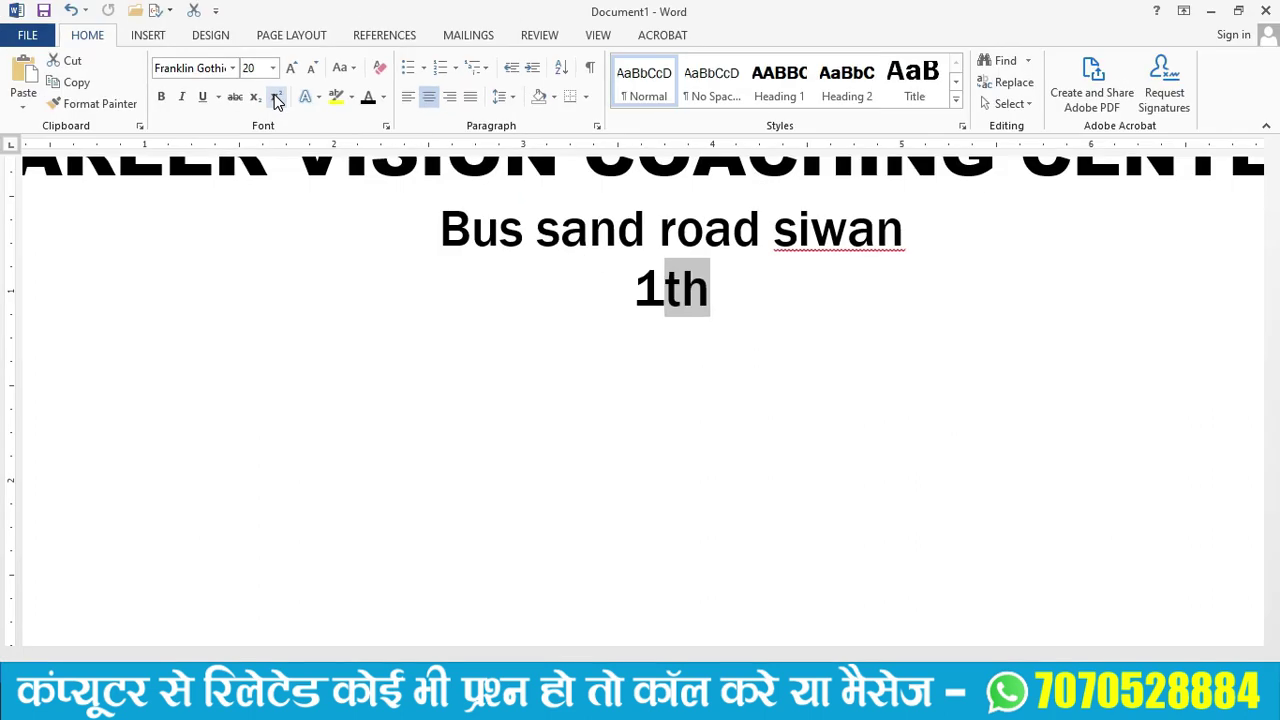
left_click(279, 102)
left_click(706, 288)
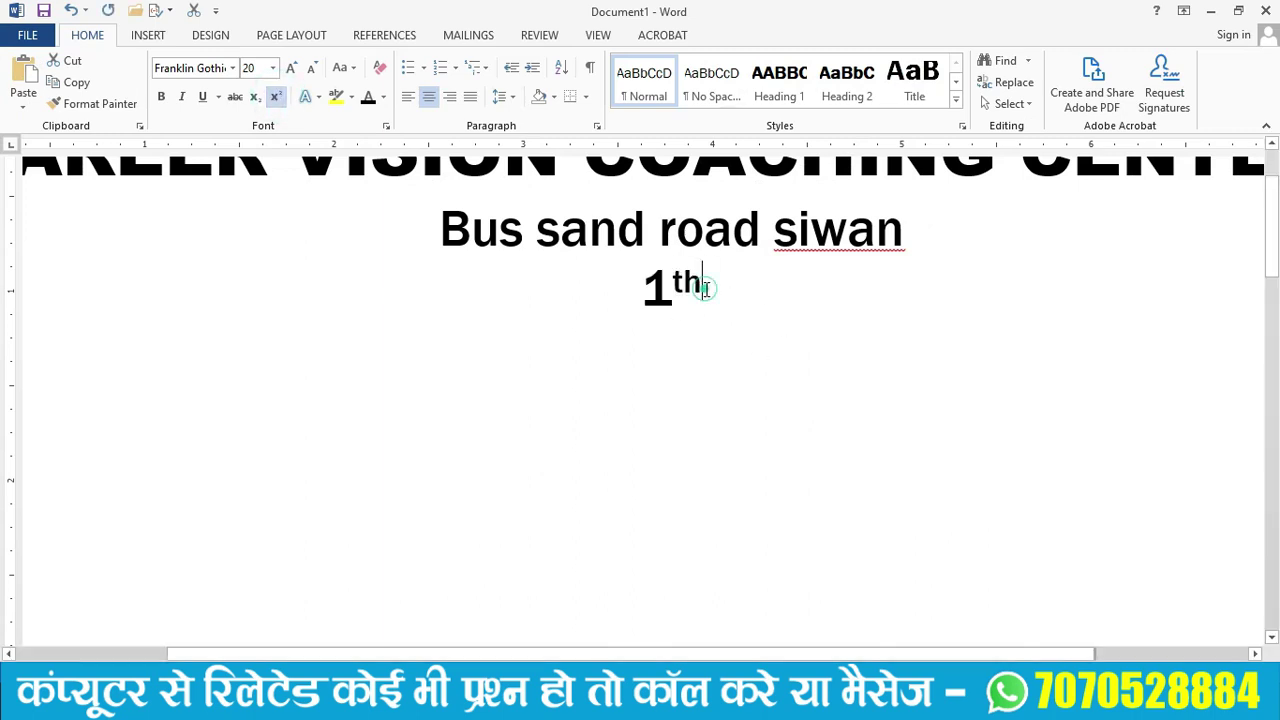
left_click(275, 98)
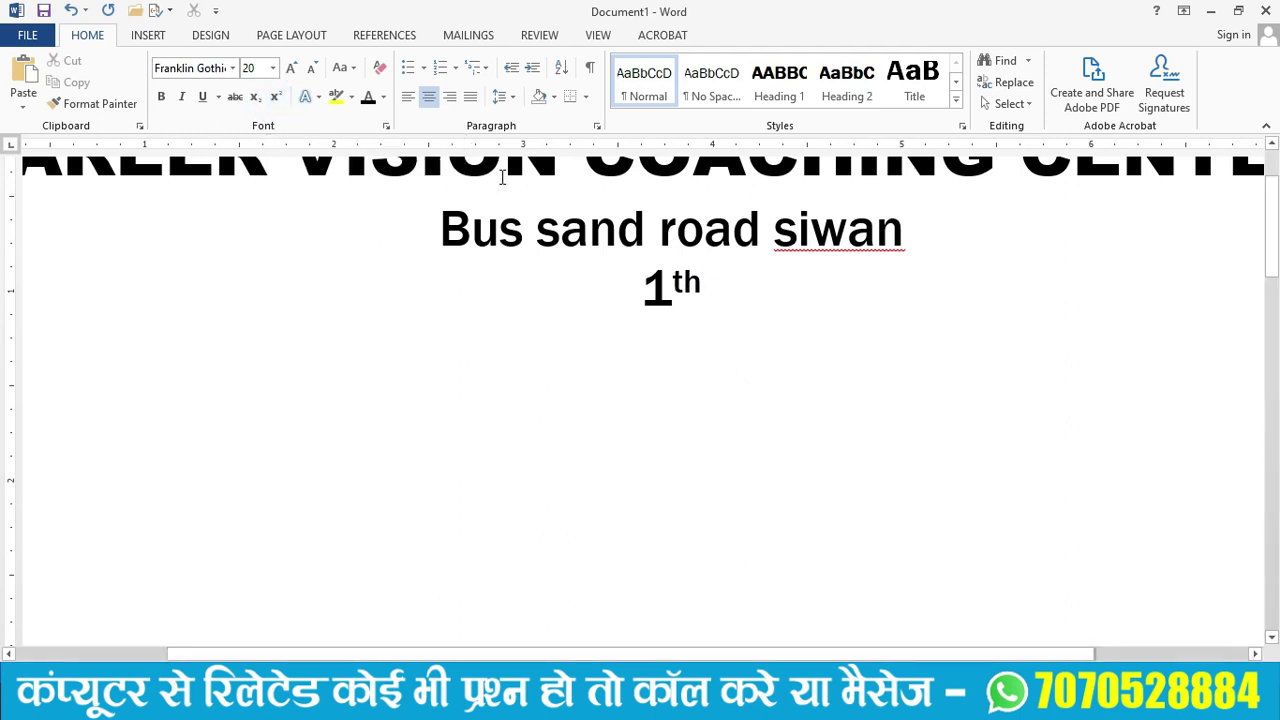
type("t")
key("BackSpace")
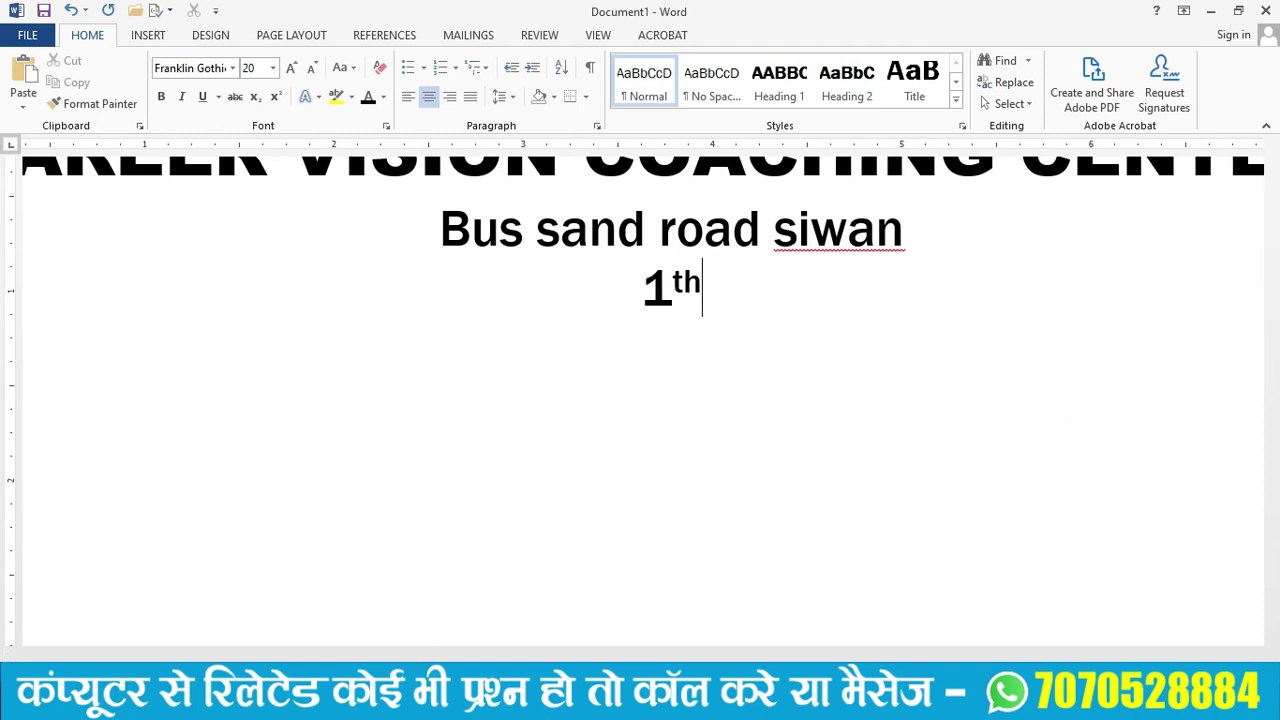
type("term ex")
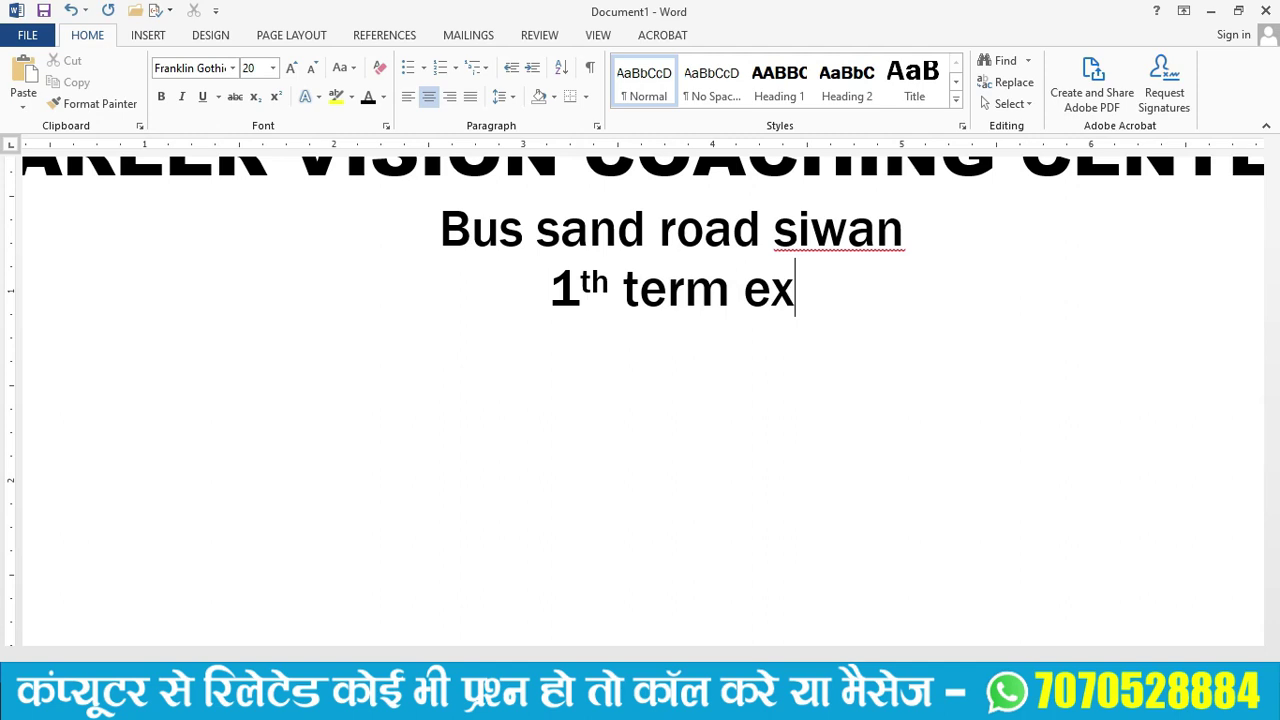
type("am")
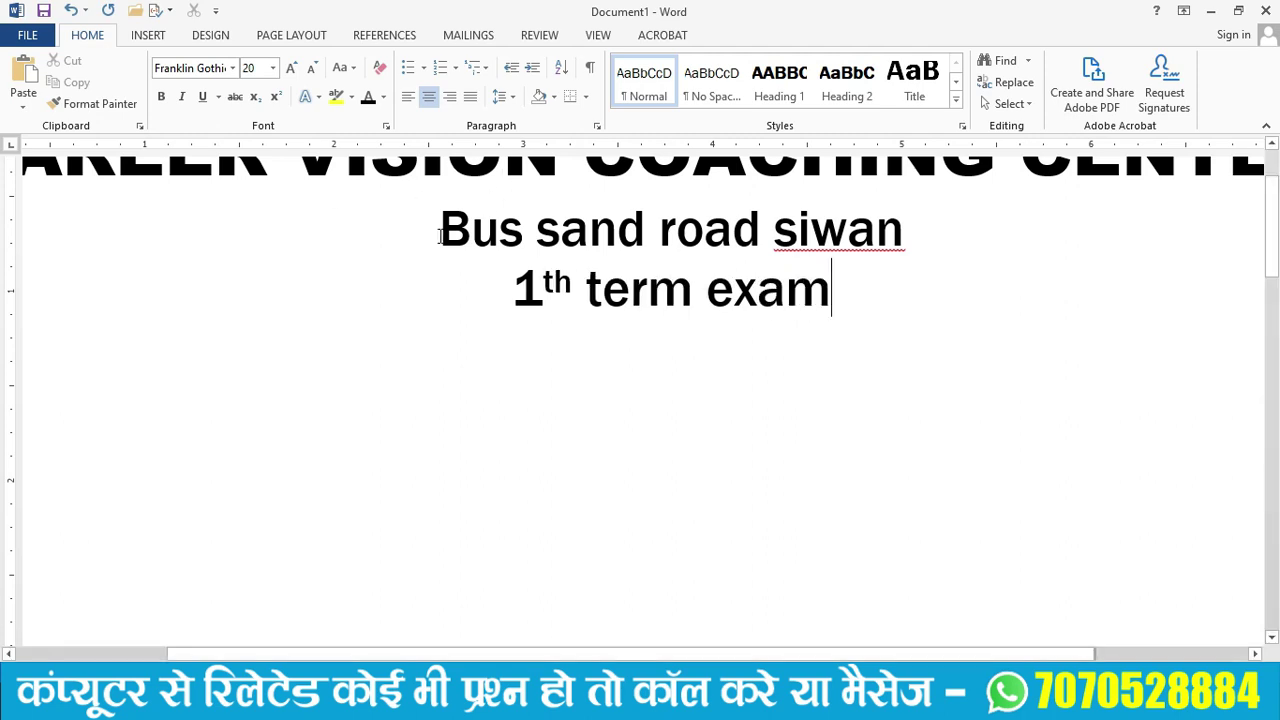
Capitalise 'term exam' and make the '1th TERM EXAM' line bold at 24 pt.
left_click_drag(587, 290, 830, 290)
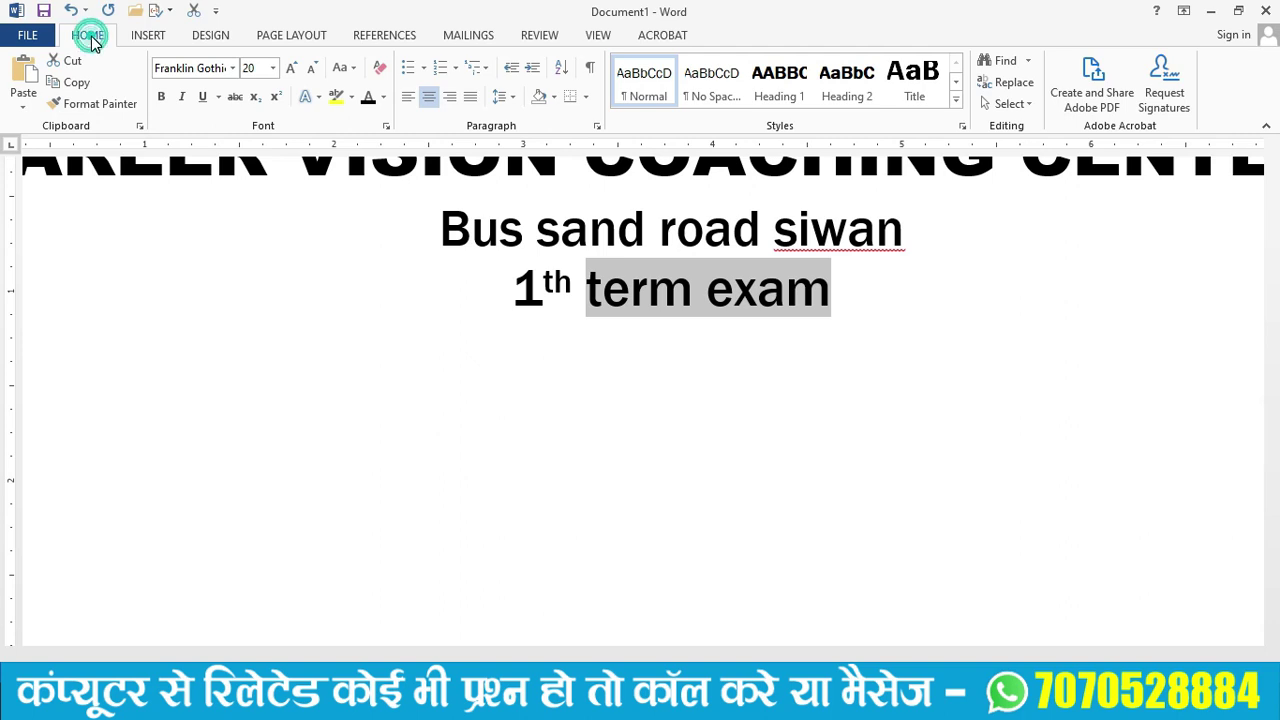
left_click(342, 74)
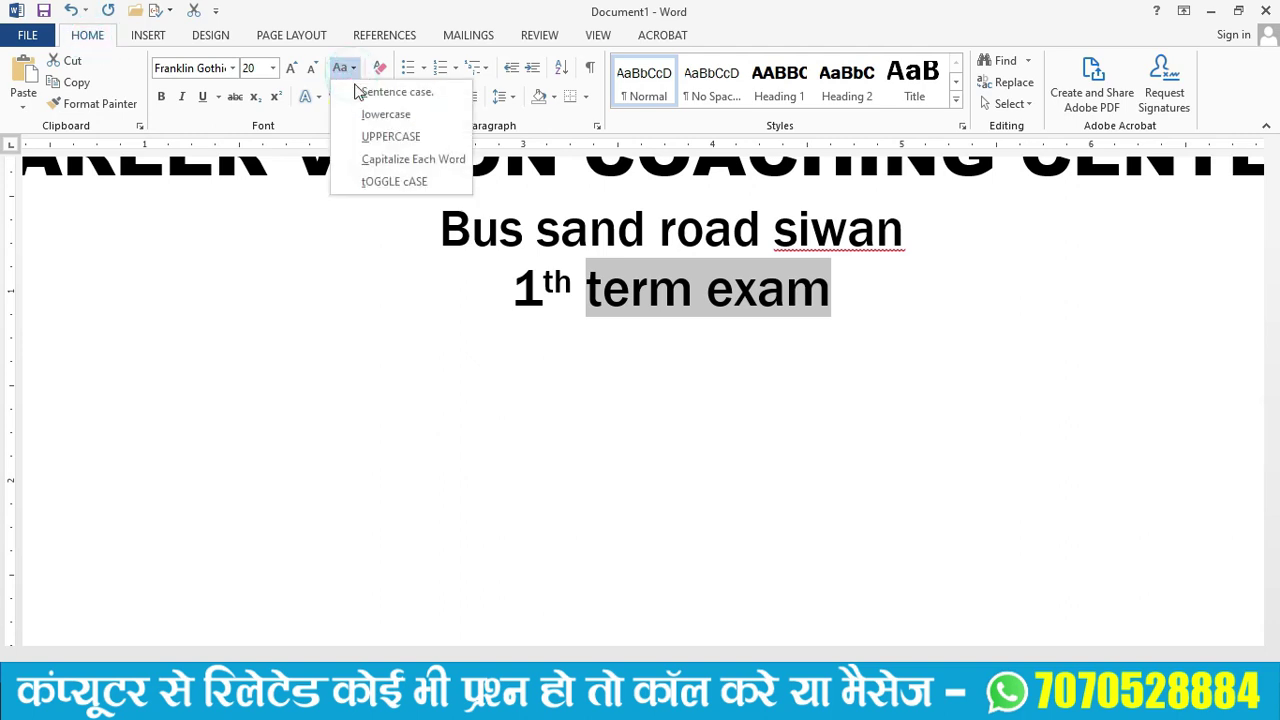
left_click(390, 137)
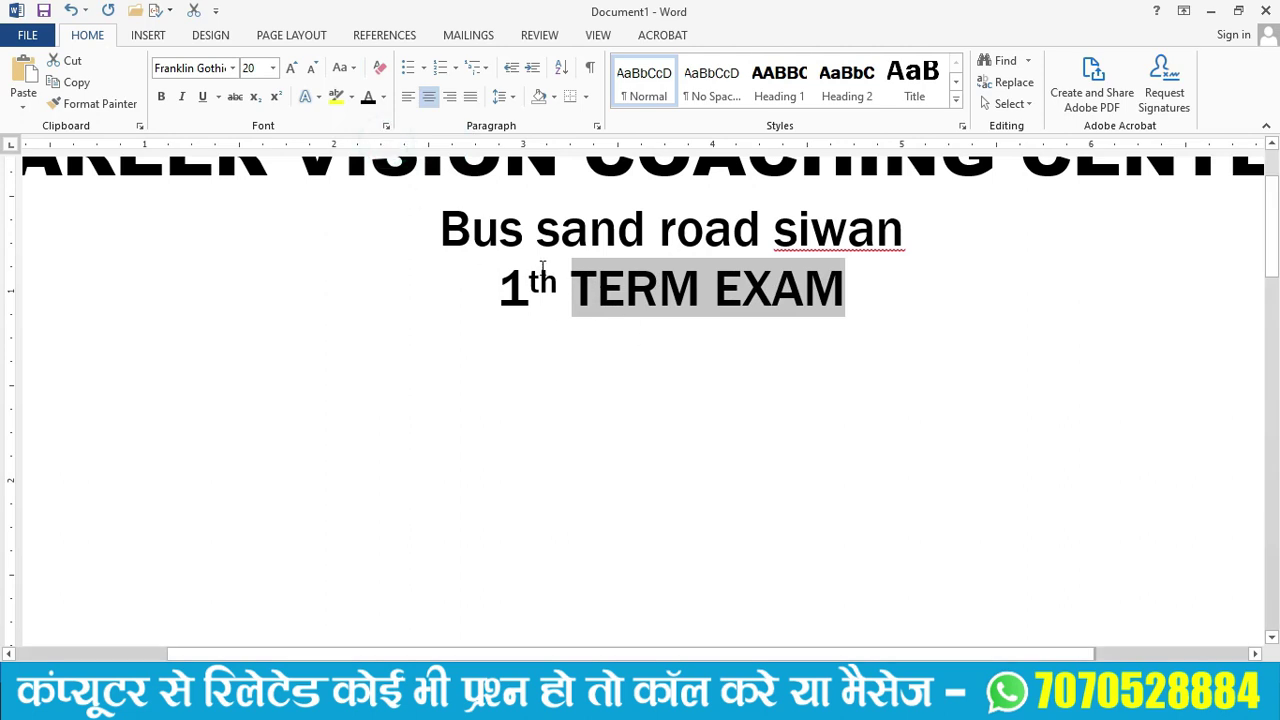
scroll(542, 265, "down", 3)
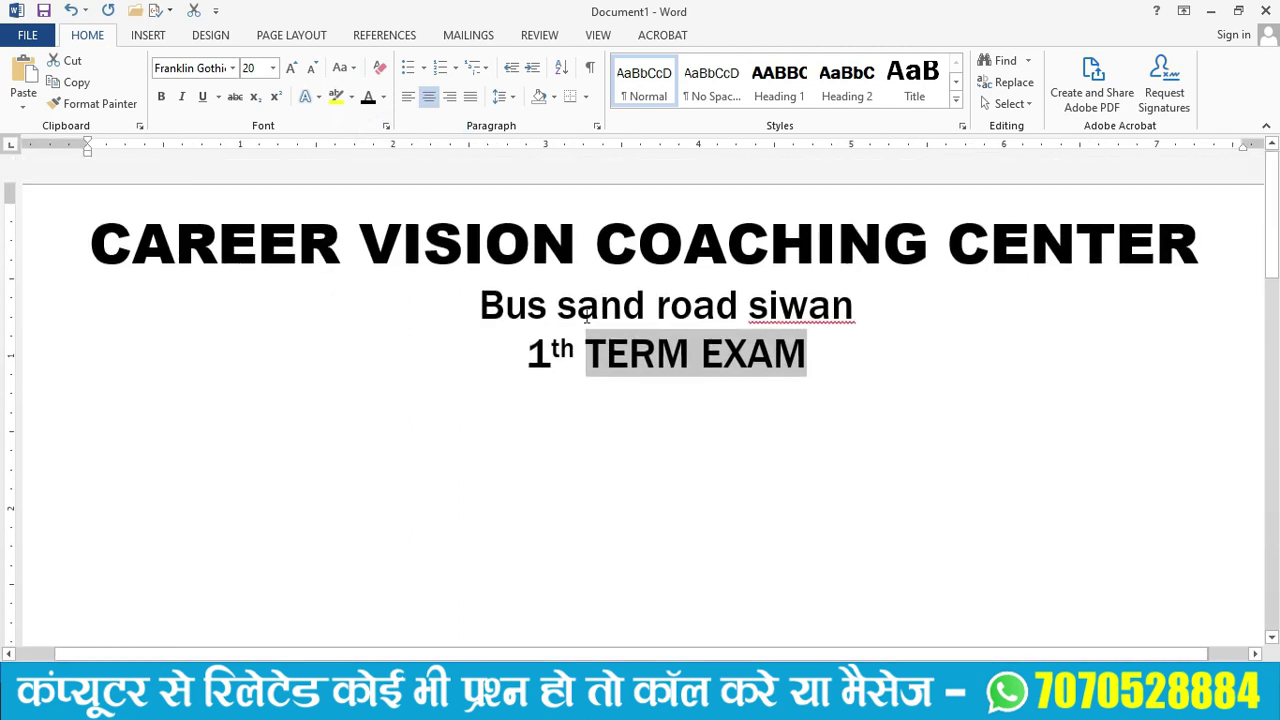
left_click_drag(517, 352, 829, 352)
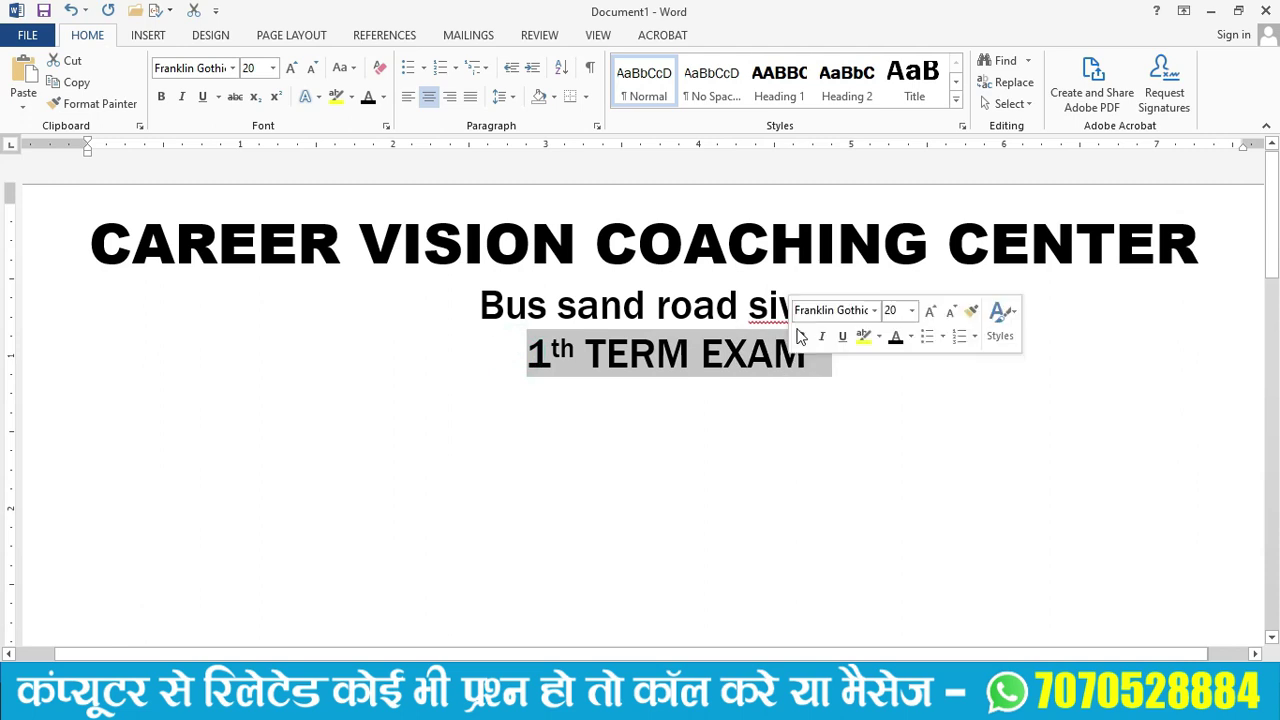
left_click(291, 68)
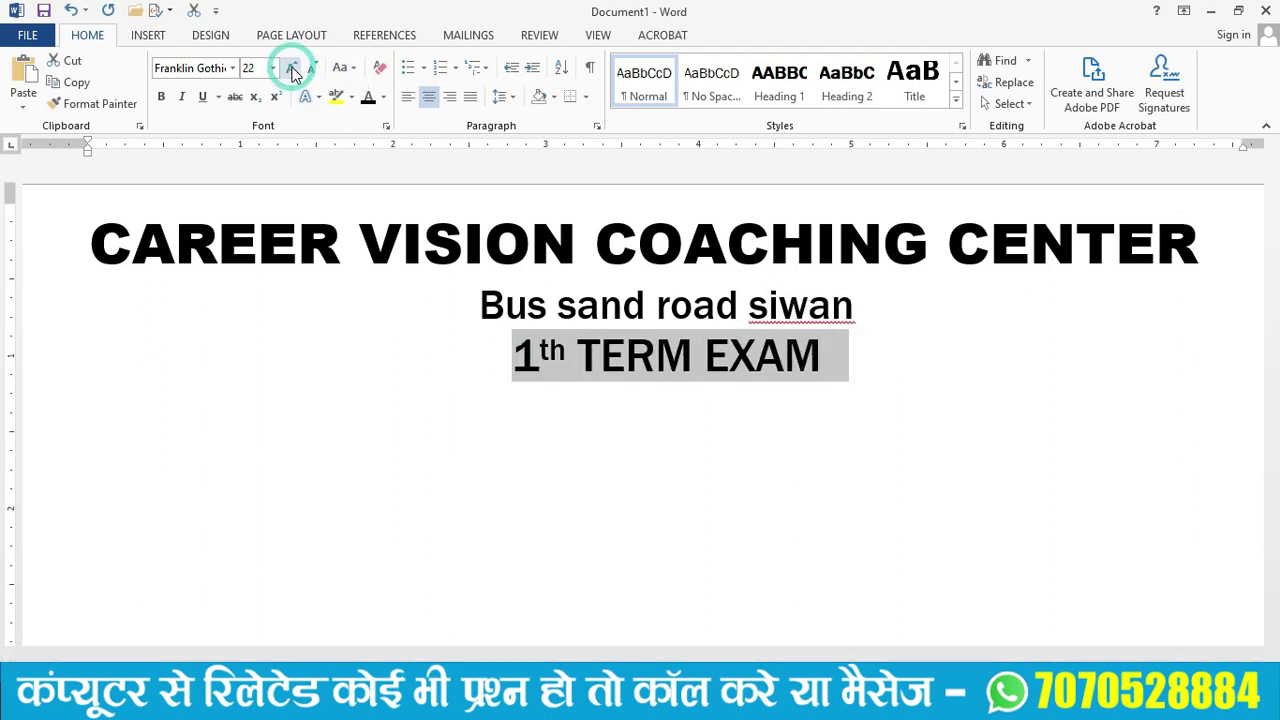
left_click(292, 69)
left_click(161, 96)
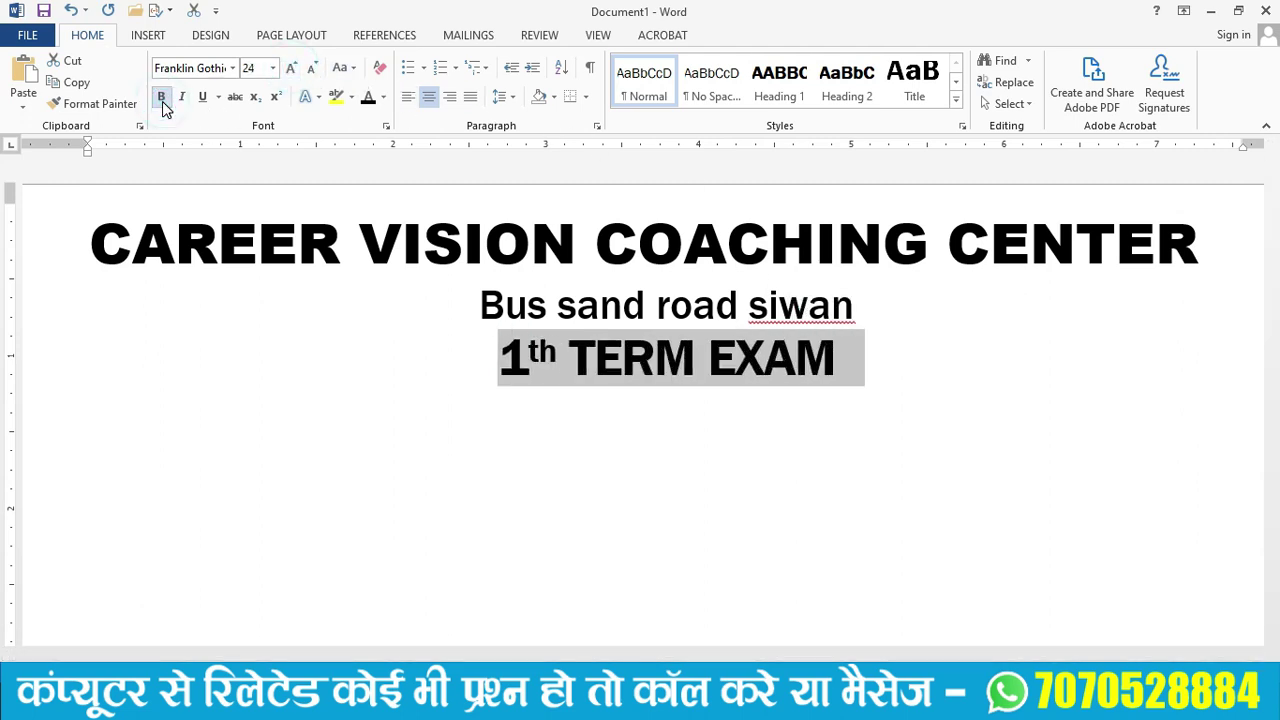
scroll(600, 395, "down", 6, "ctrl")
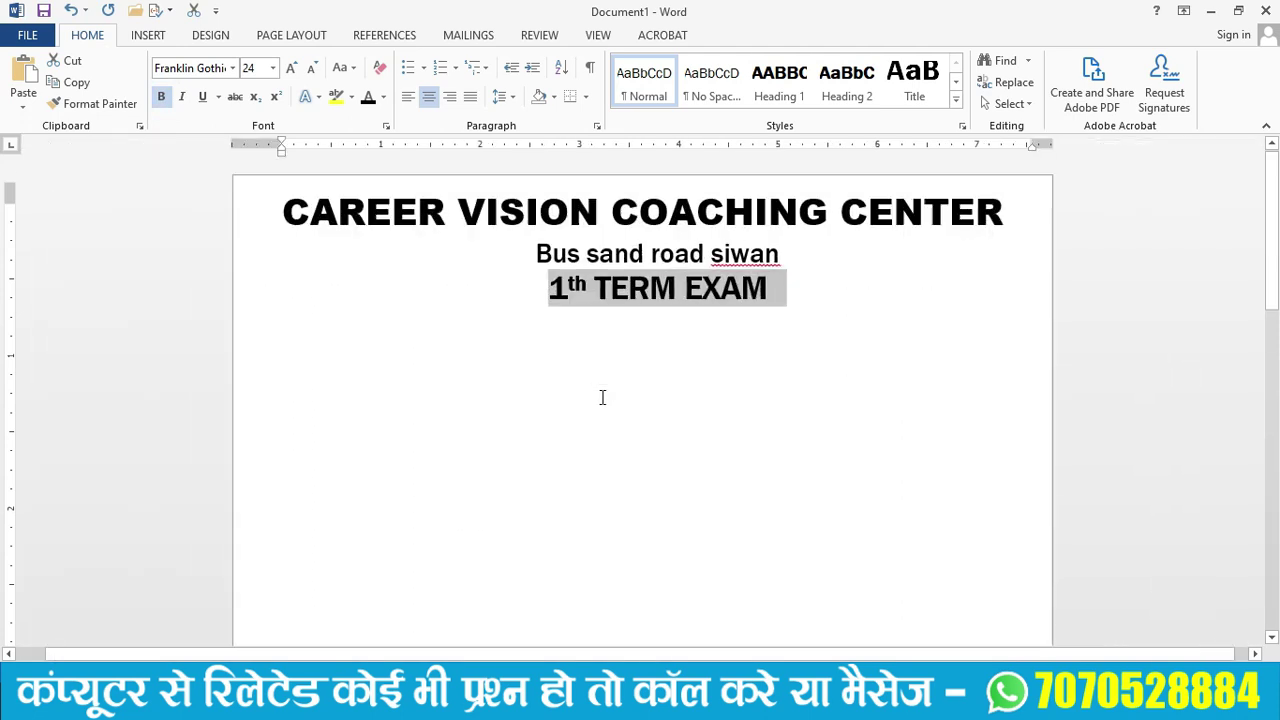
Add a left-aligned 14 pt Franklin Gothic Medium line reading 'Subject : Math' below the title.
left_click(701, 328)
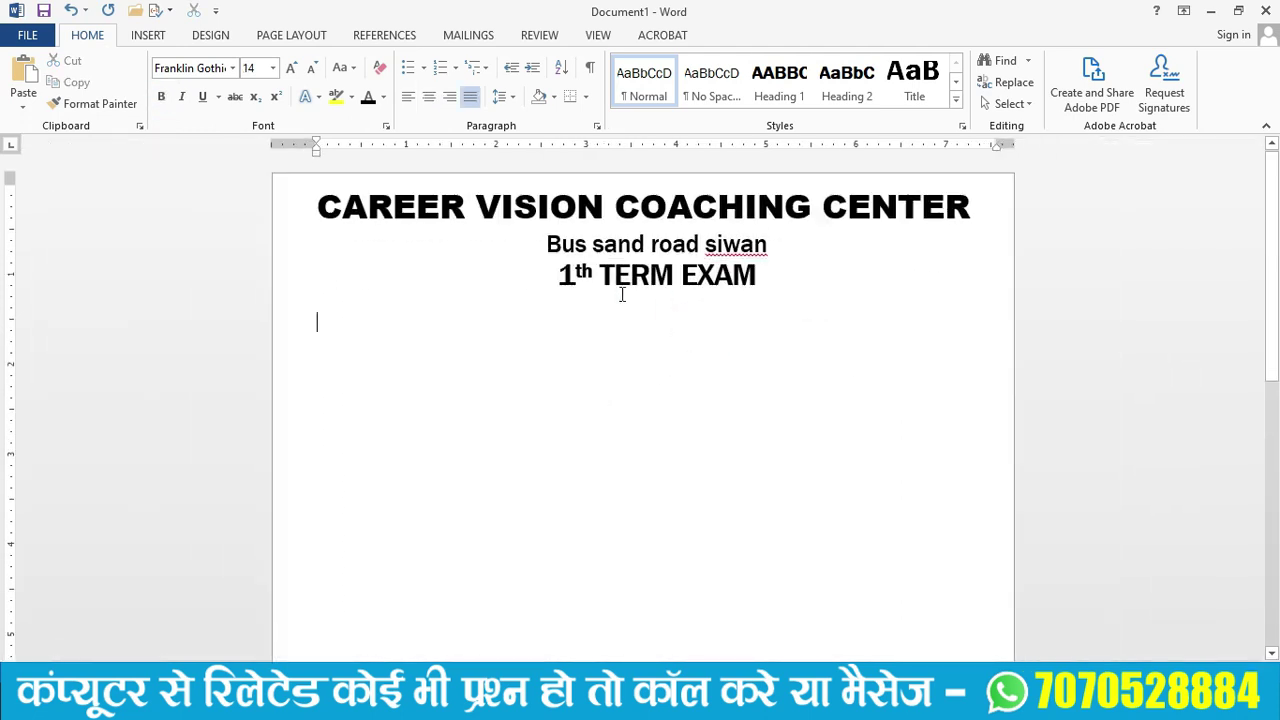
left_click(761, 276)
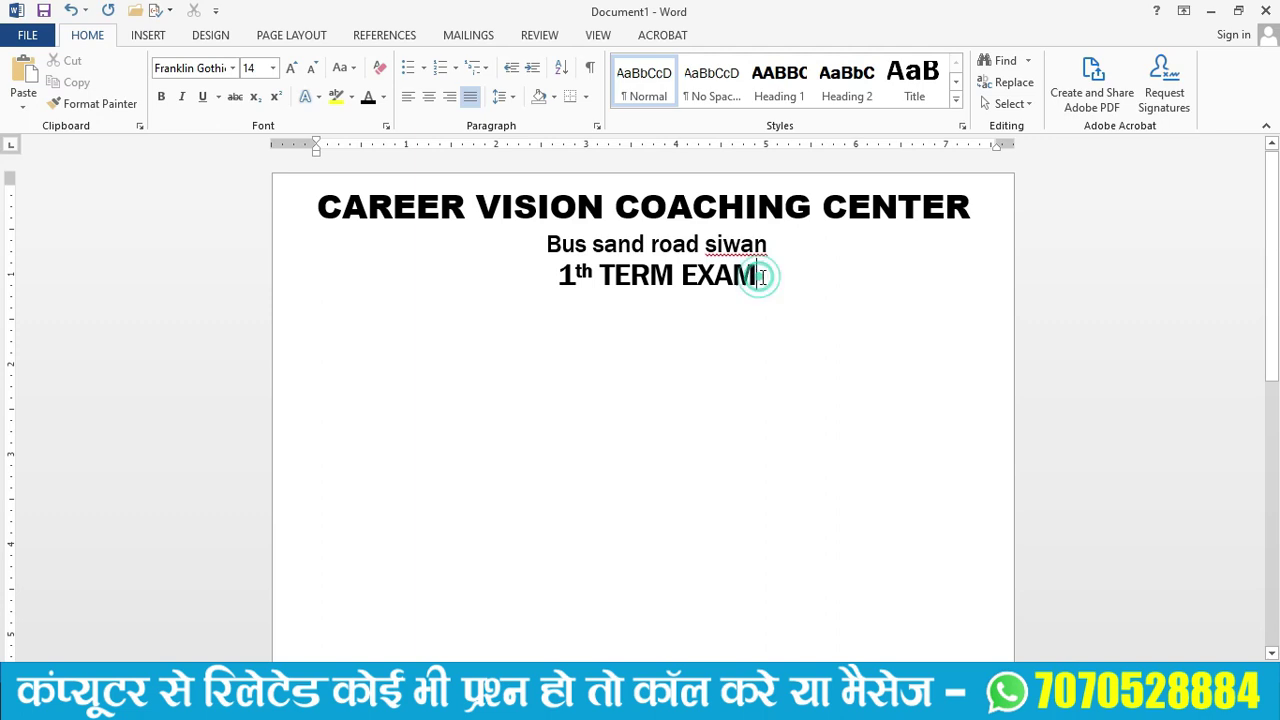
key("Return")
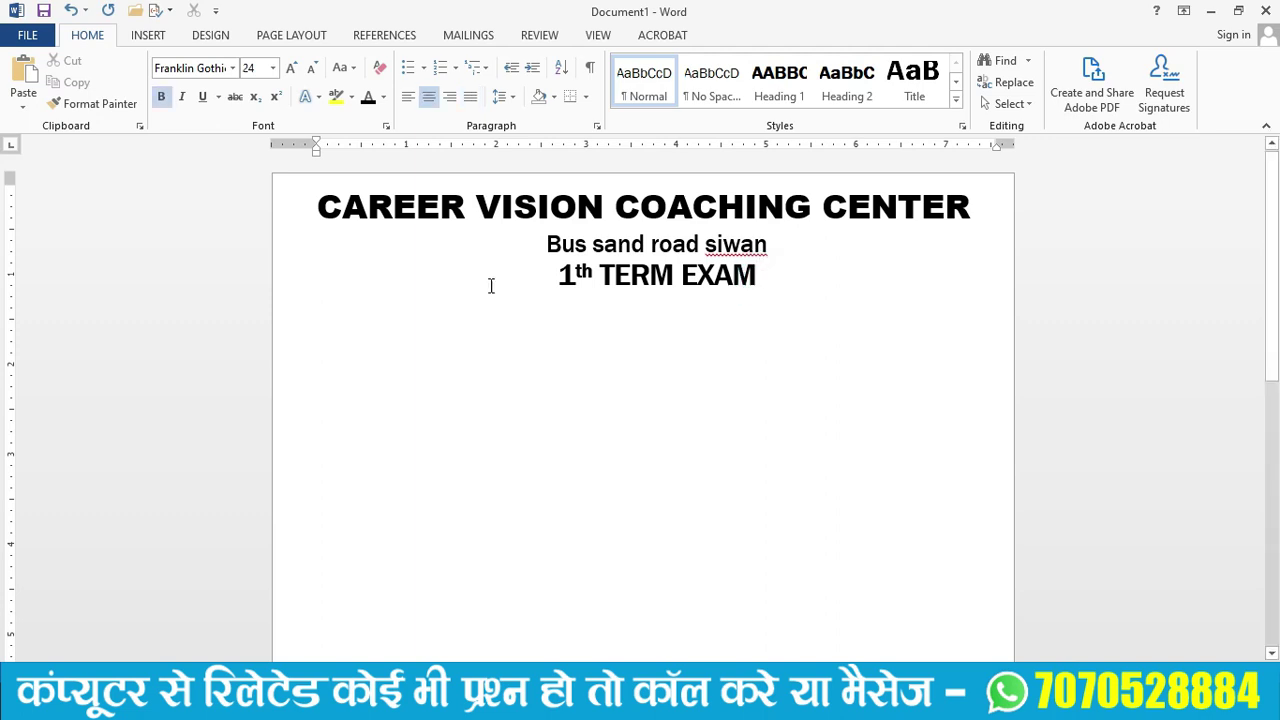
left_click(408, 96)
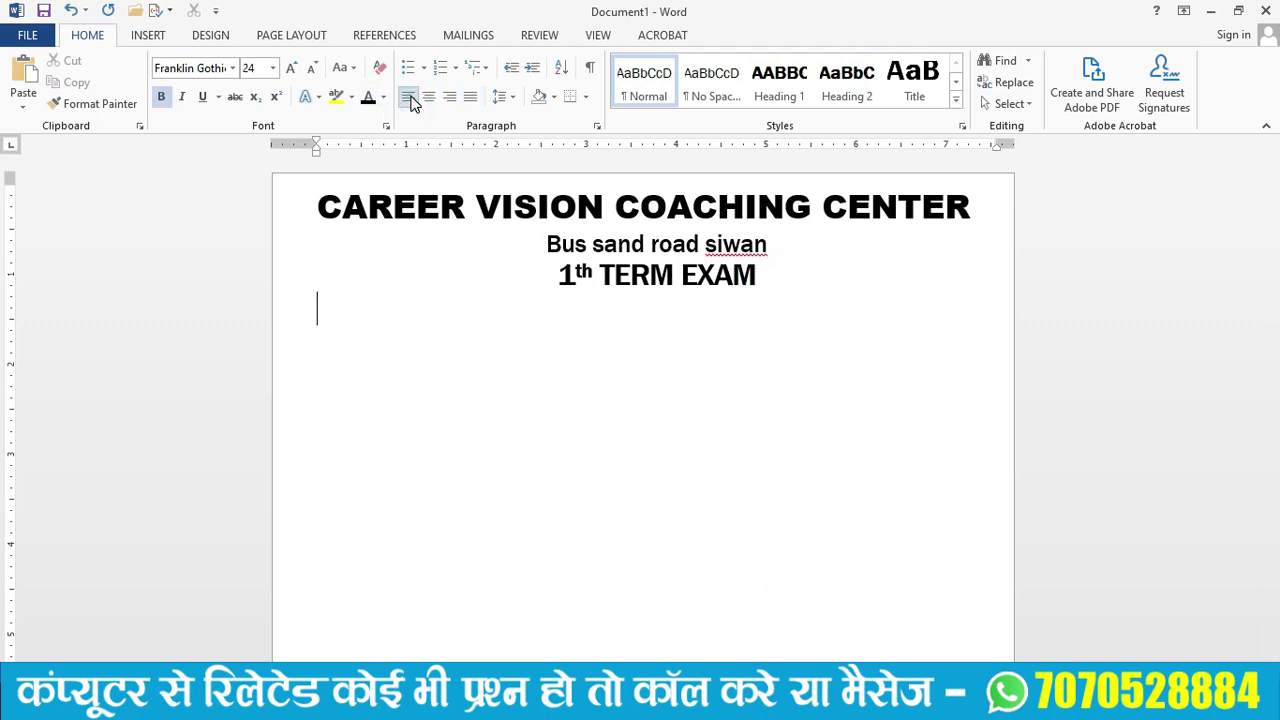
left_click(311, 73)
left_click(311, 73)
left_click(311, 73)
left_click(311, 73)
left_click(311, 73)
left_click(297, 73)
left_click(232, 68)
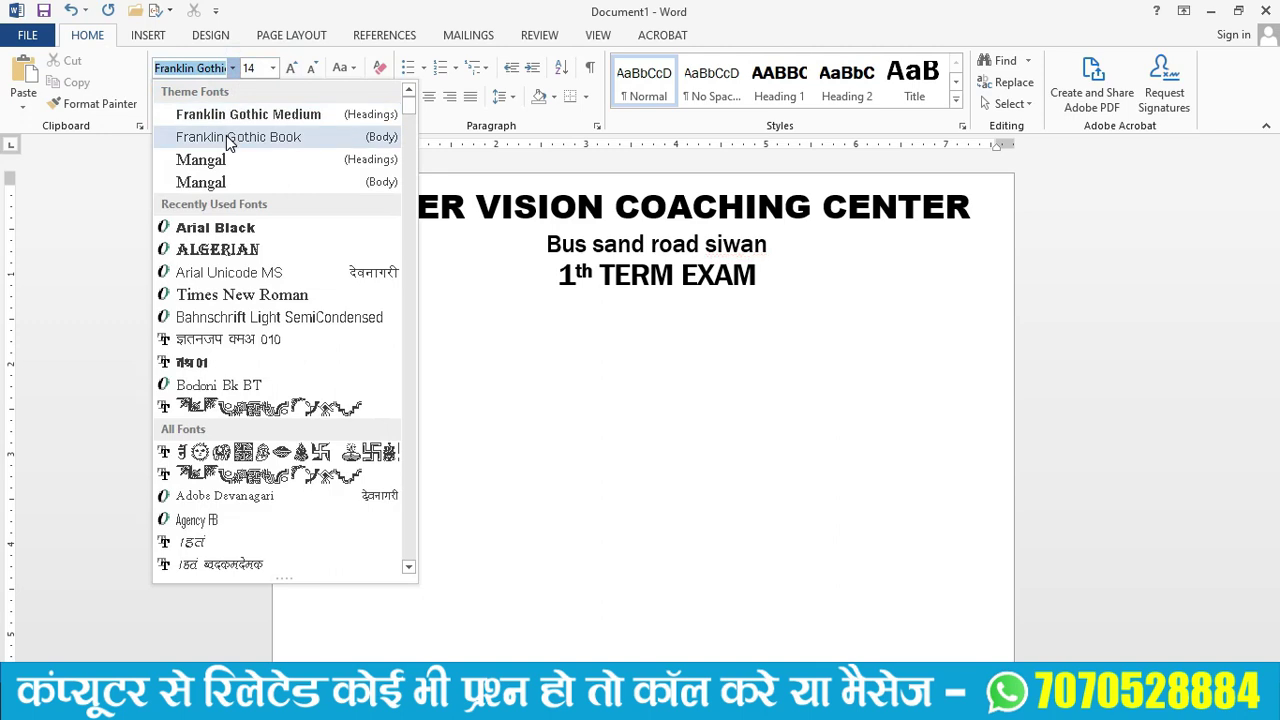
left_click(236, 118)
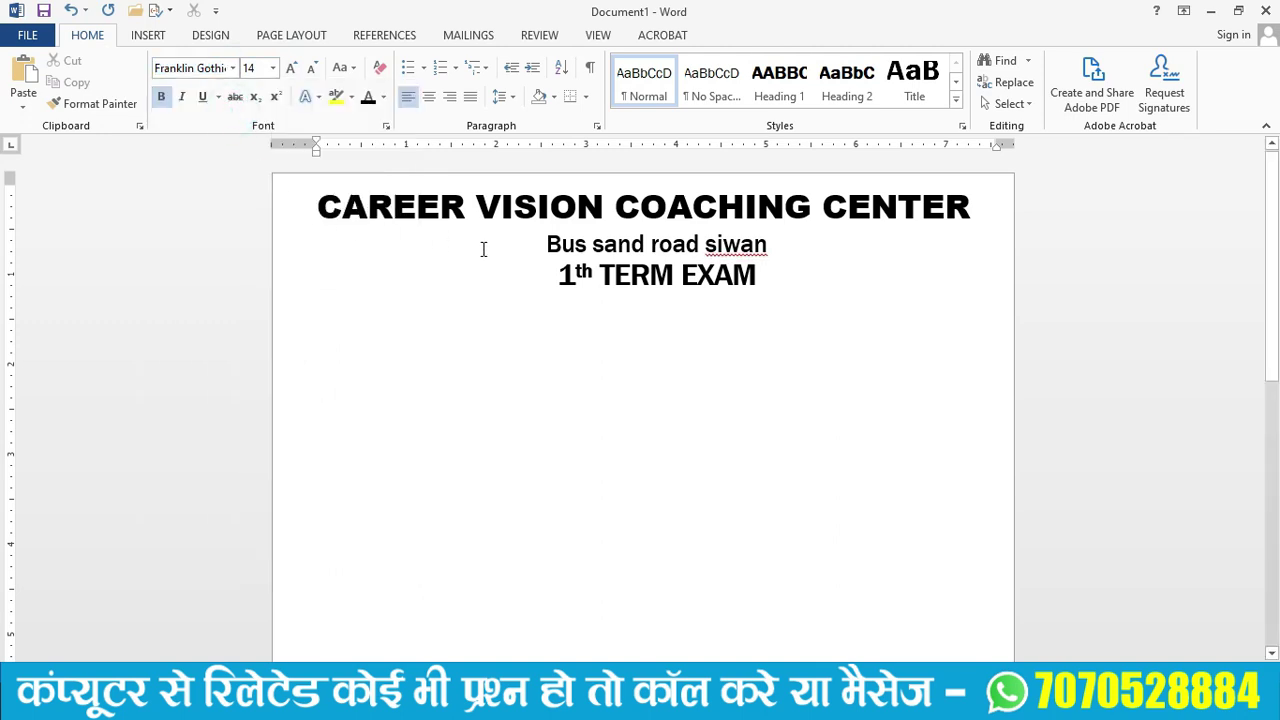
type("su")
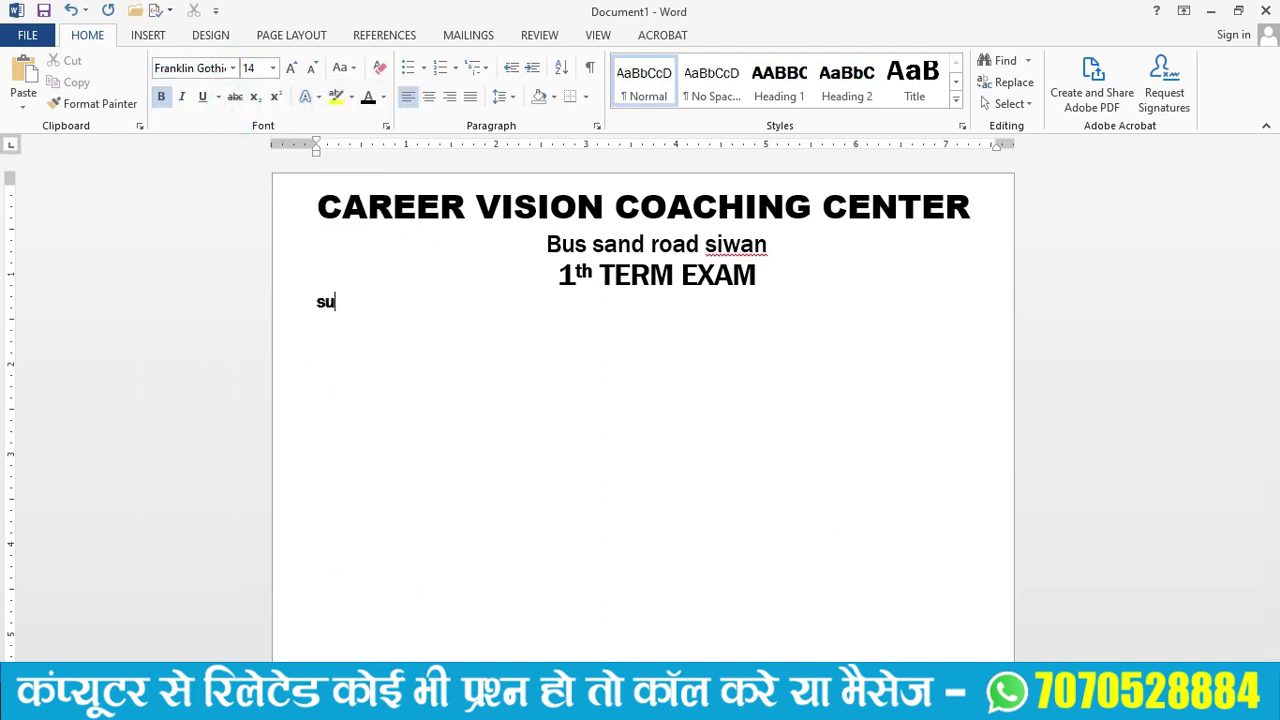
type("S")
type("bj")
type("ect : ")
type("Mat")
type("h")
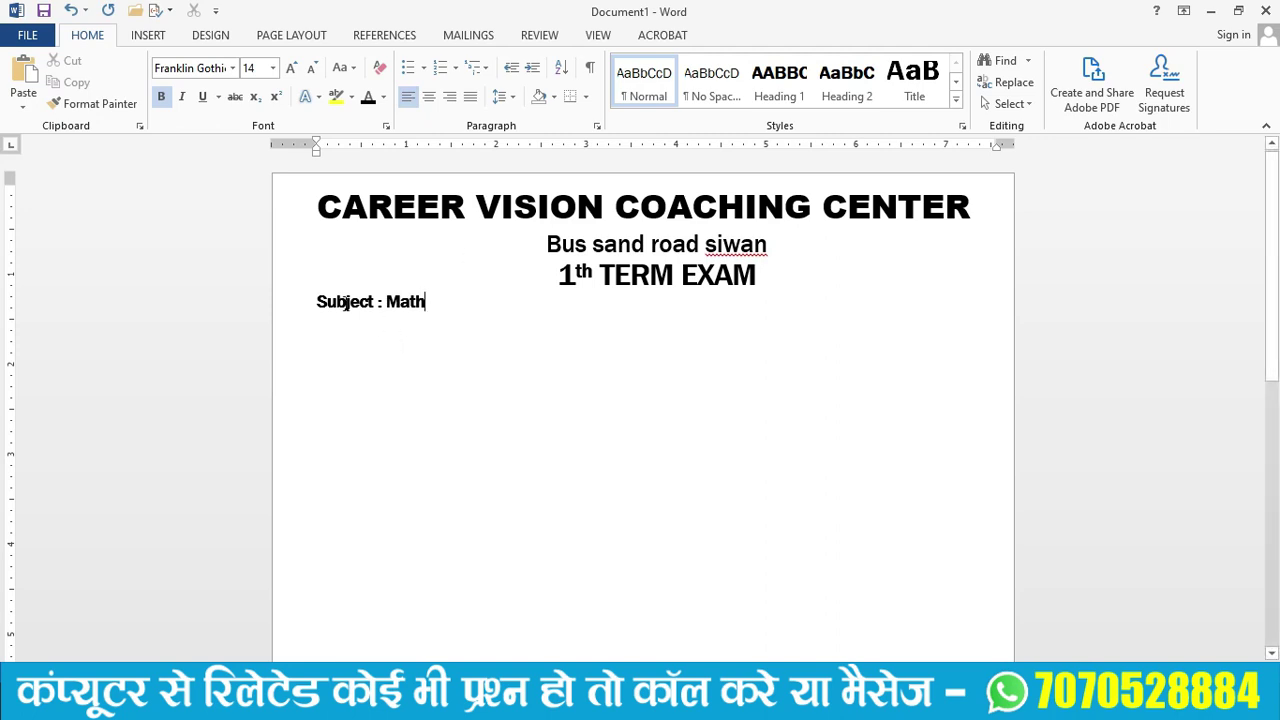
Adjust bold on 'Subject : Math' and add 'F.M 100' tabbed to the right.
left_click_drag(320, 303, 425, 303)
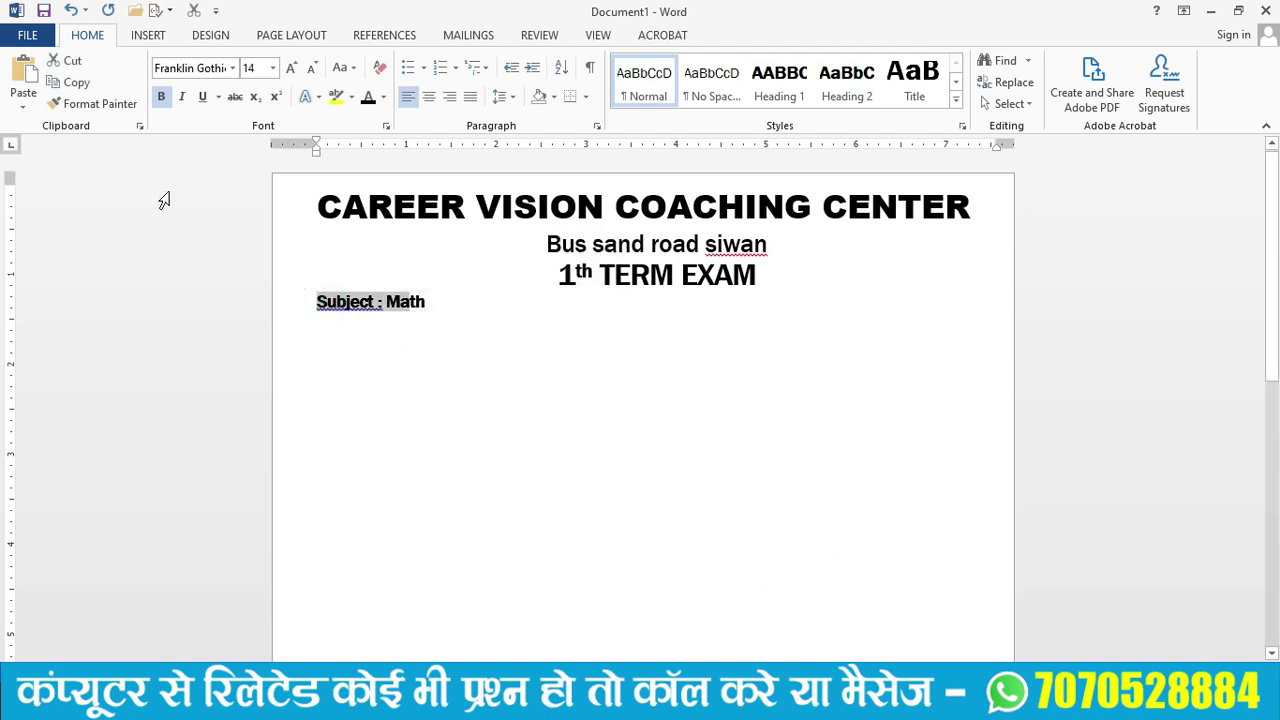
left_click(164, 100)
left_click_drag(432, 302, 316, 302)
left_click(159, 98)
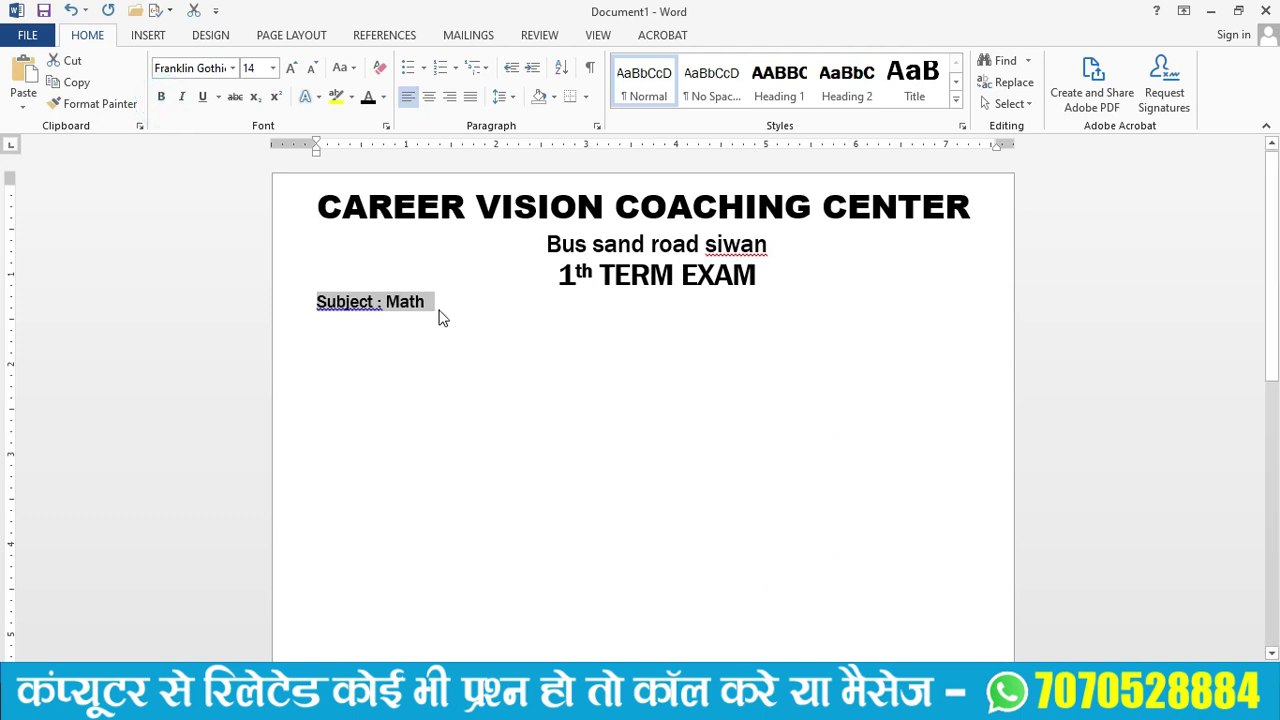
left_click(440, 306)
key("Tab")
key("Tab")
key("Tab")
key("Tab")
key("Tab")
key("Tab")
key("Tab")
key("Tab")
key("Tab")
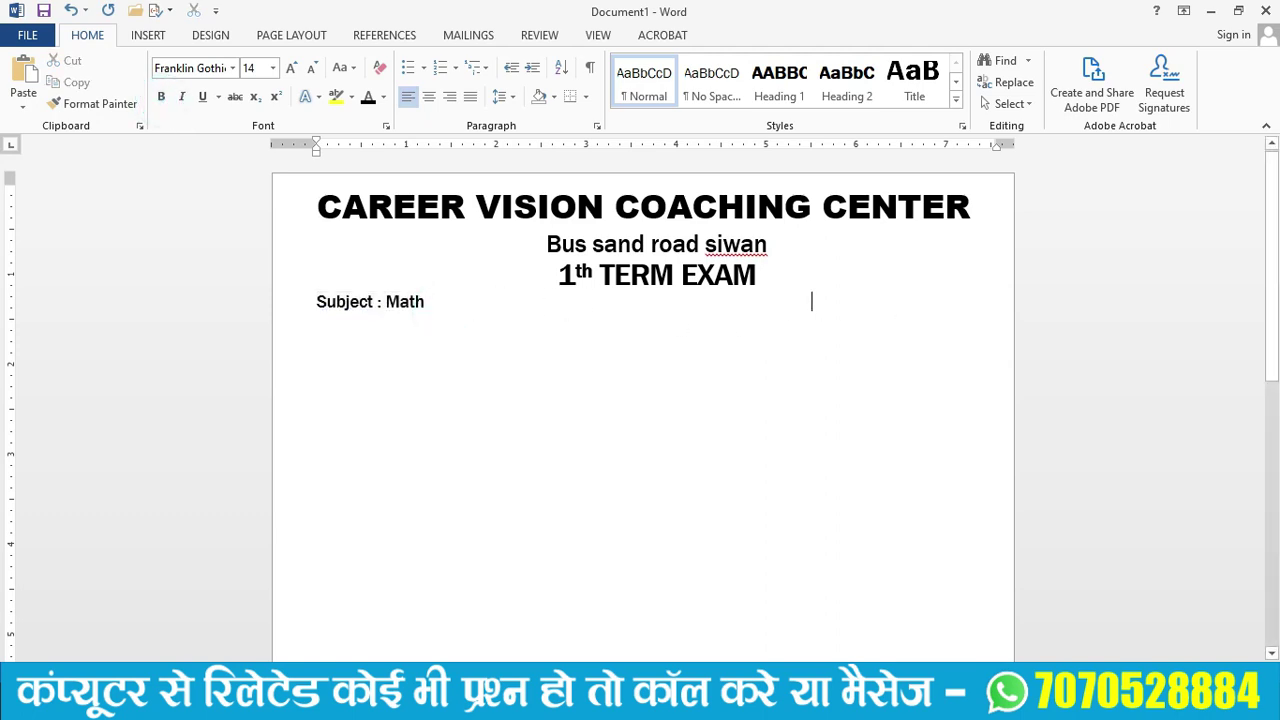
key("Tab")
key("Tab")
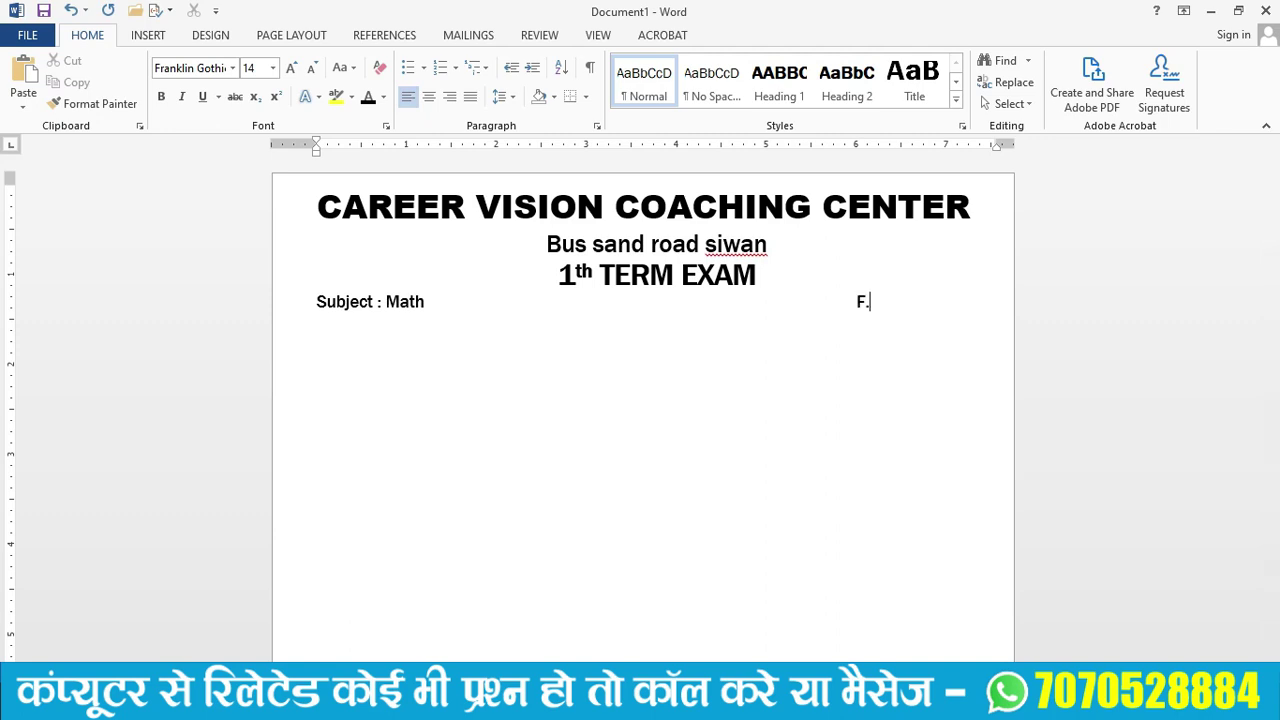
type("M  ")
type("100")
Add a 'Class: 10' line with 'P.M 40' tabbed beneath F.M 100.
key("Return")
type("Class")
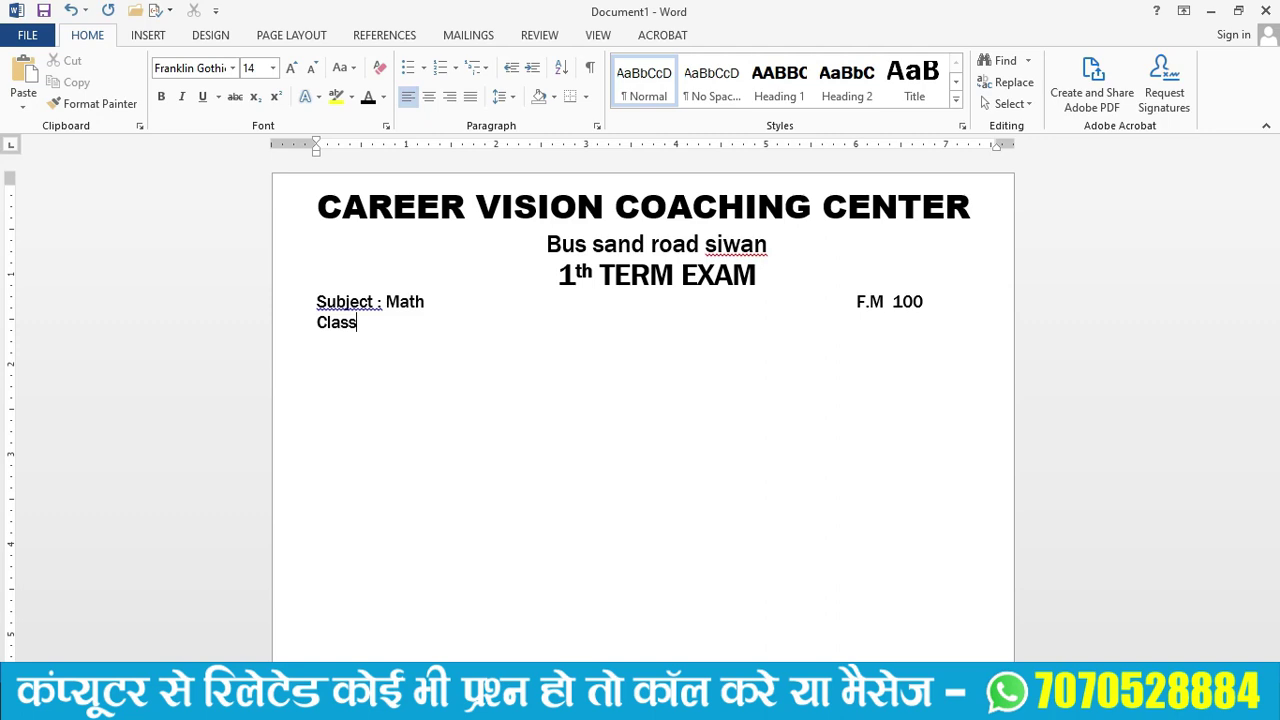
type(": 10")
key("Tab")
key("Tab")
type("M")
key("BackSpace")
type("M  40")
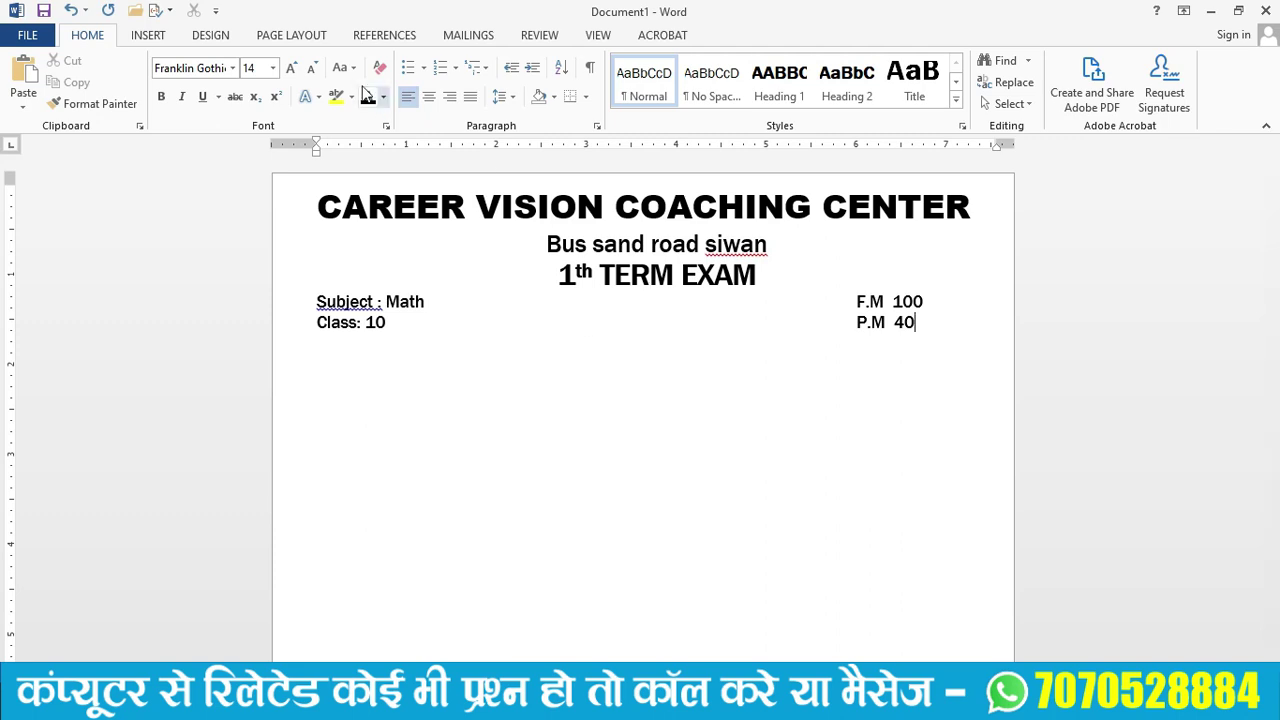
Draw a horizontal line across the page below the Class and P.M lines.
left_click(148, 38)
left_click(258, 100)
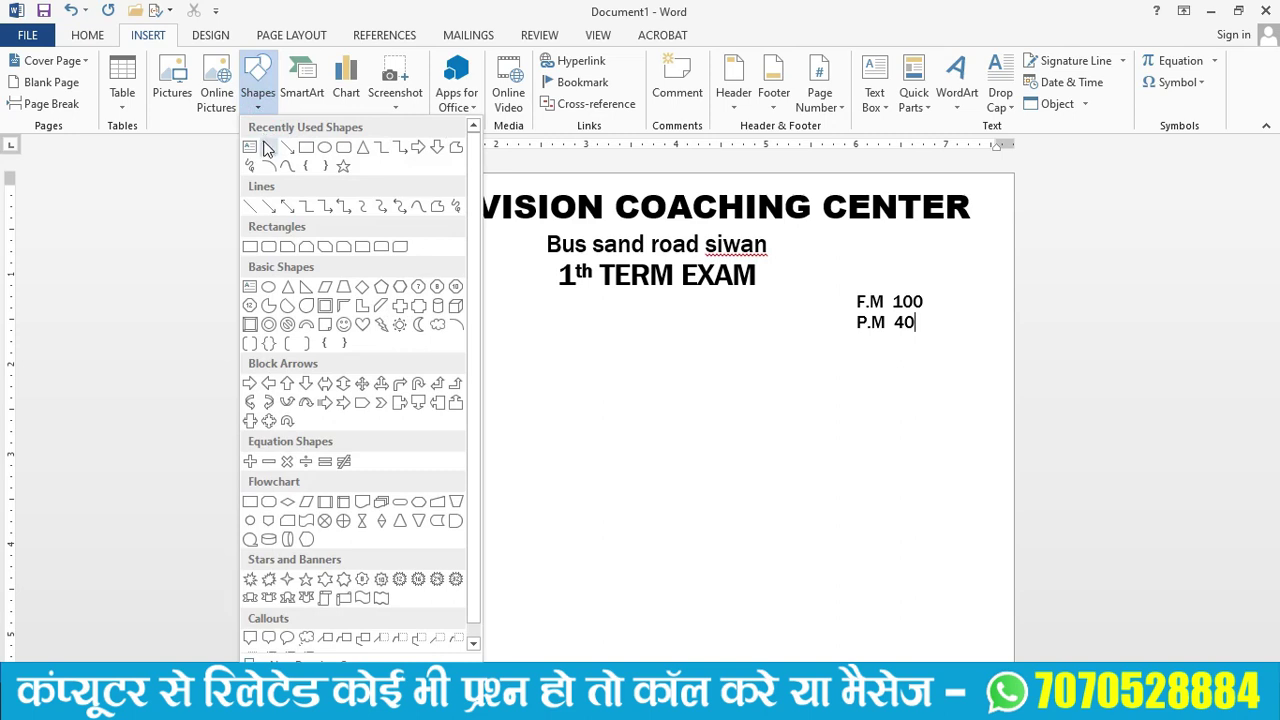
left_click(270, 150)
left_click_drag(310, 348, 968, 350)
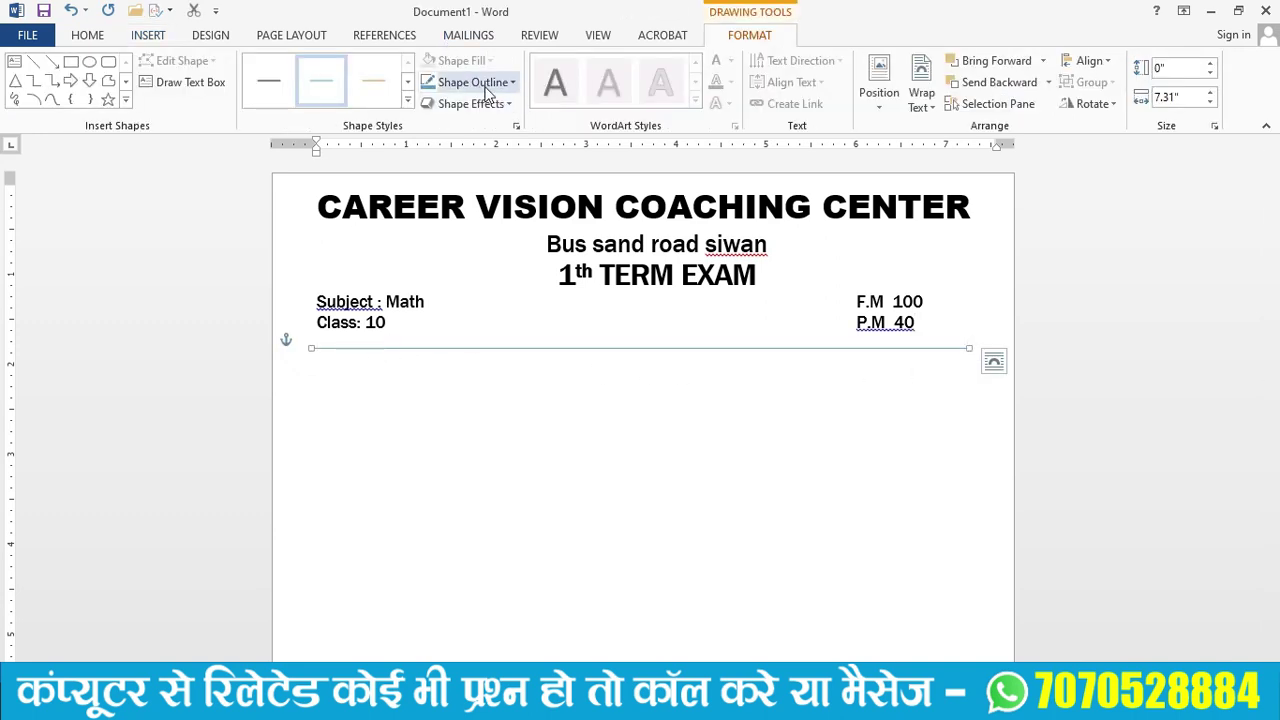
Give the rule a 1½ pt blue outline.
left_click(508, 82)
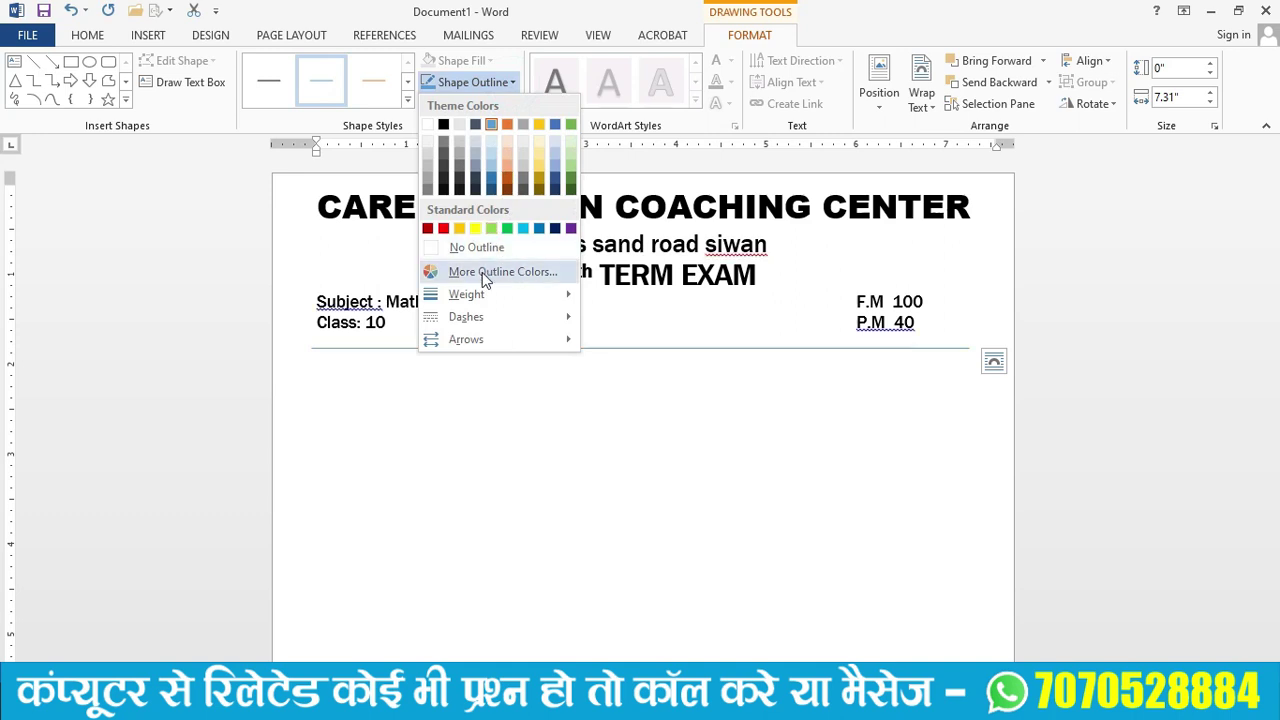
mouse_move(483, 302)
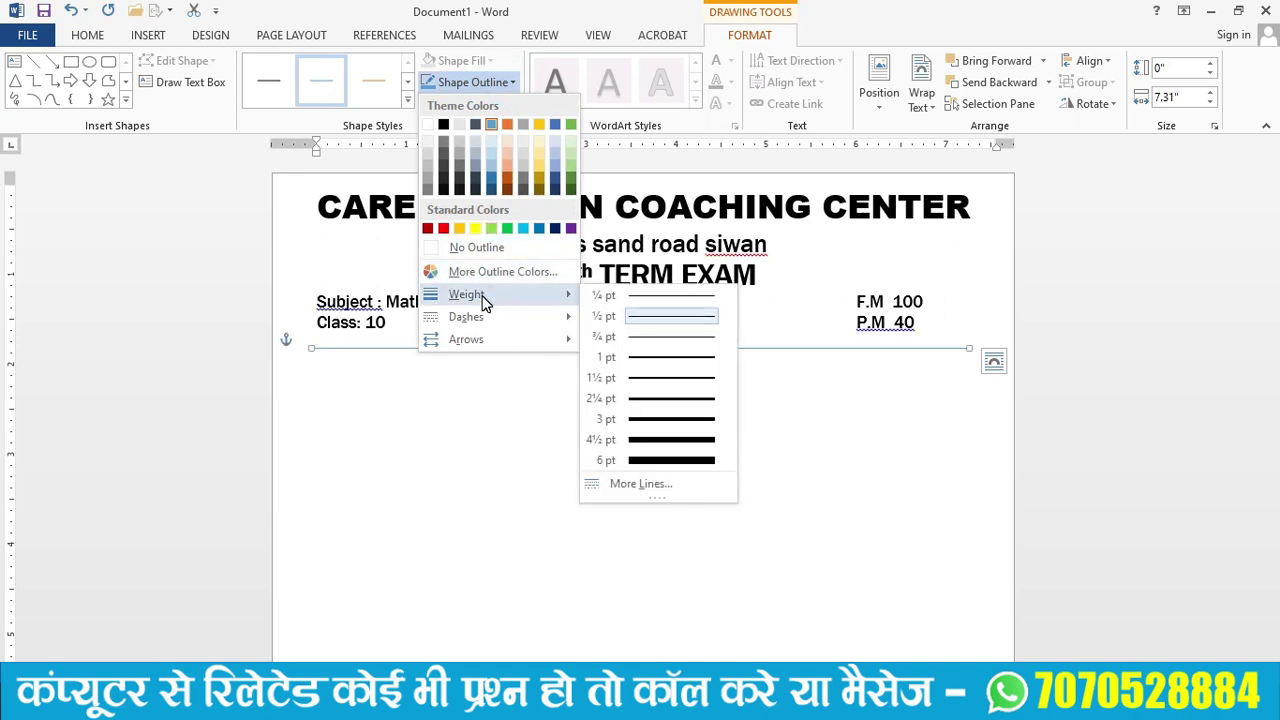
left_click(663, 379)
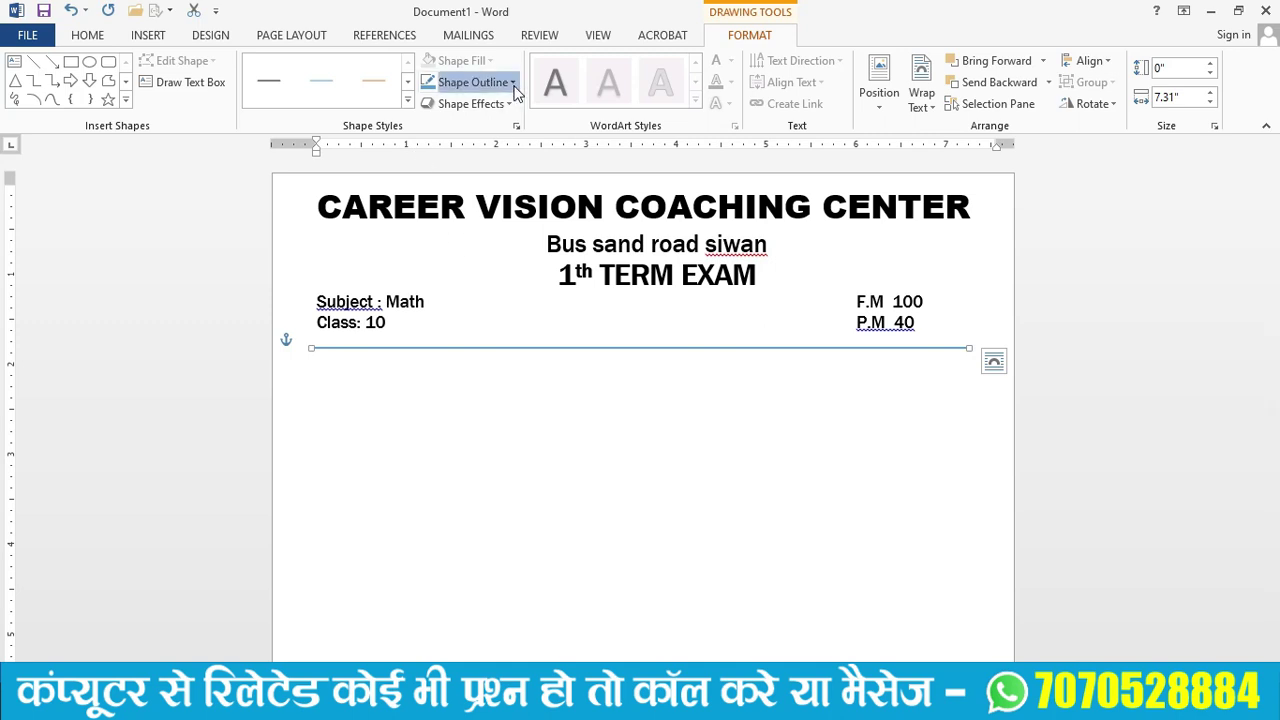
left_click(474, 82)
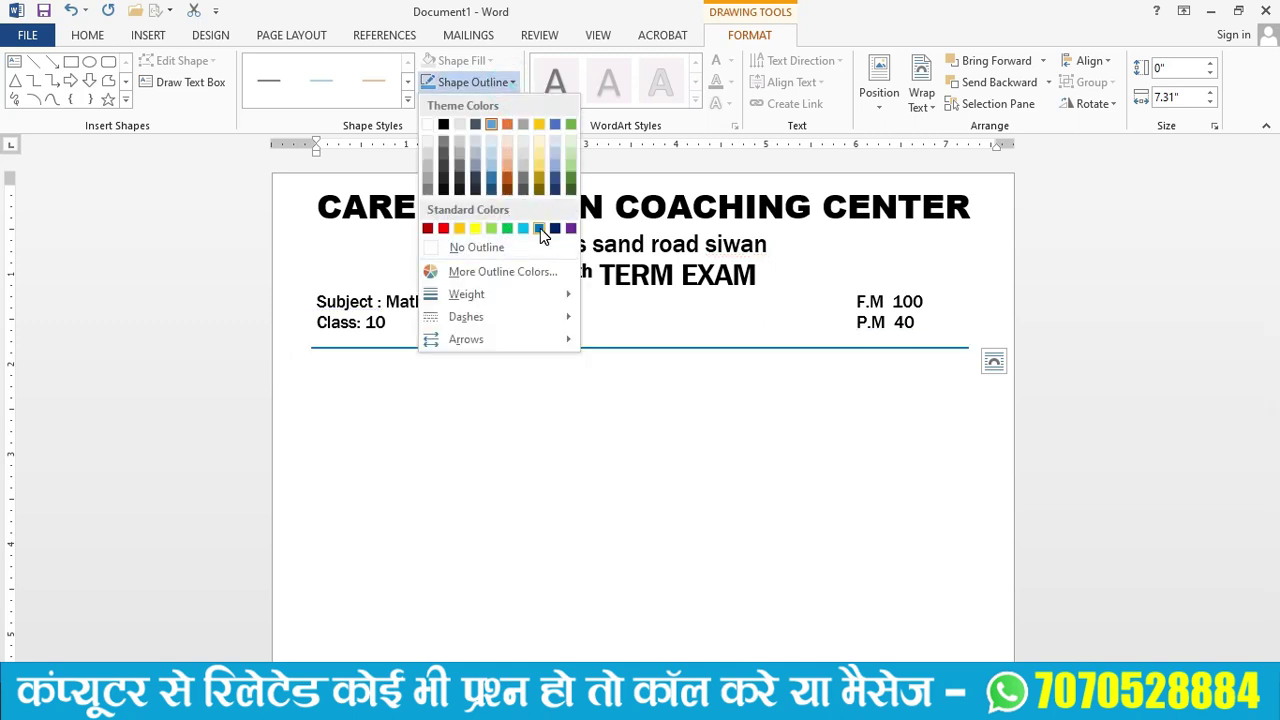
left_click(539, 229)
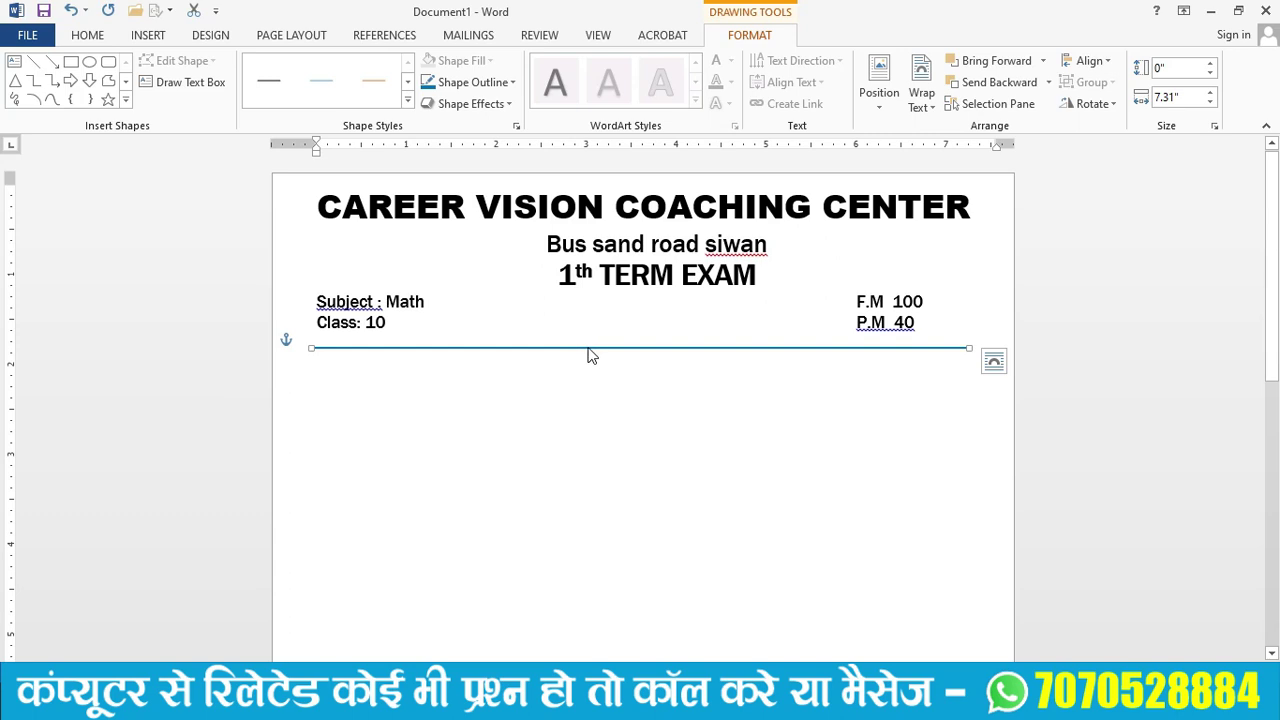
scroll(590, 353, "up", 5)
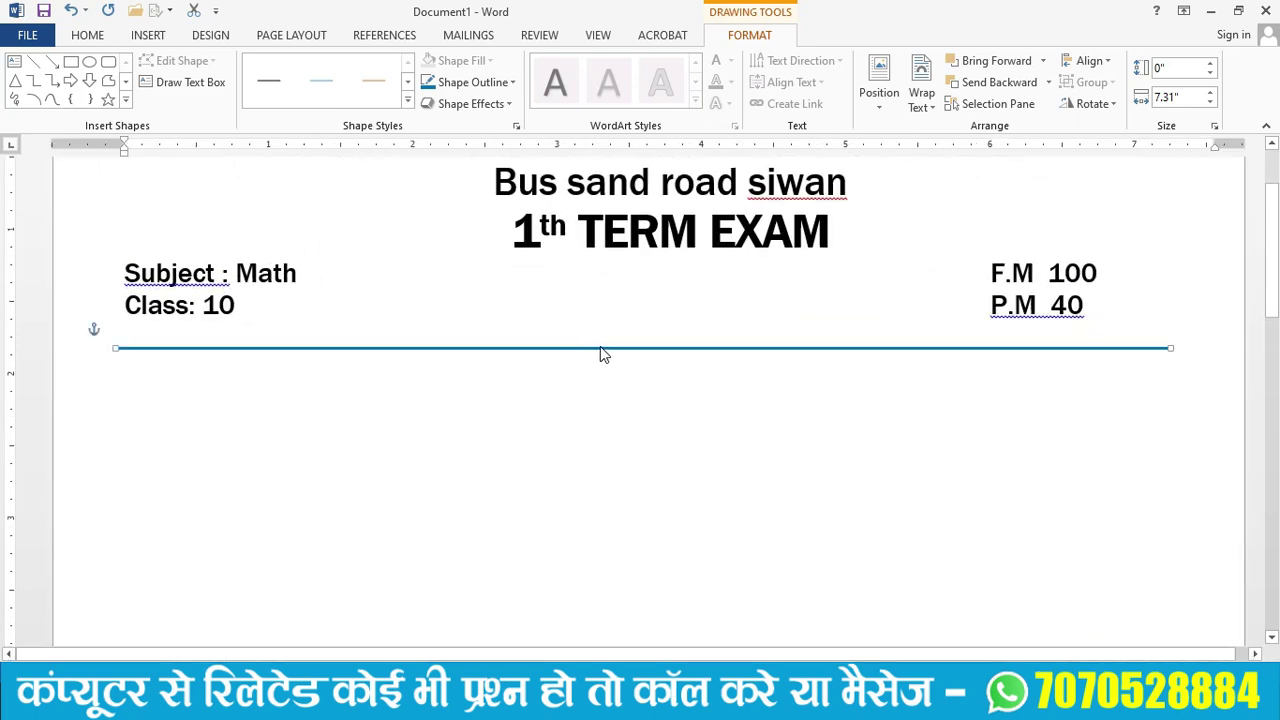
Copy the blue rule and place the copy just below the original.
left_click(600, 346)
left_click(591, 349)
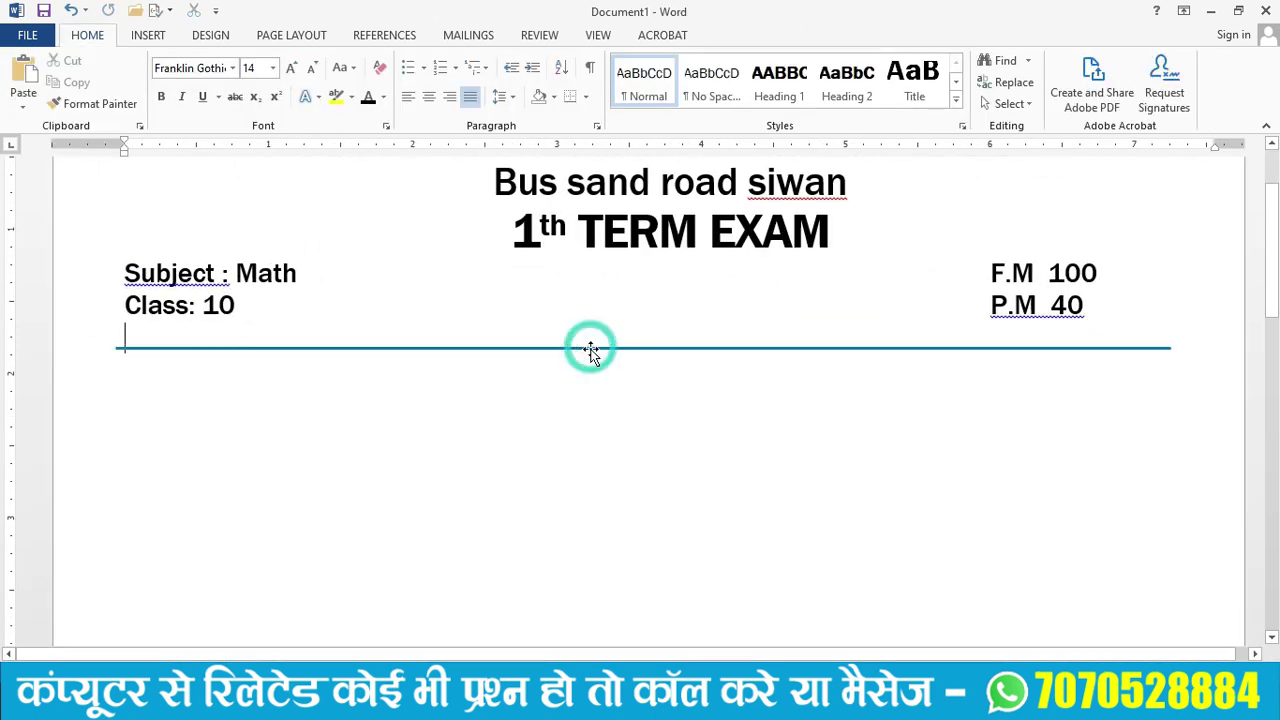
left_click_drag(590, 352, 597, 358)
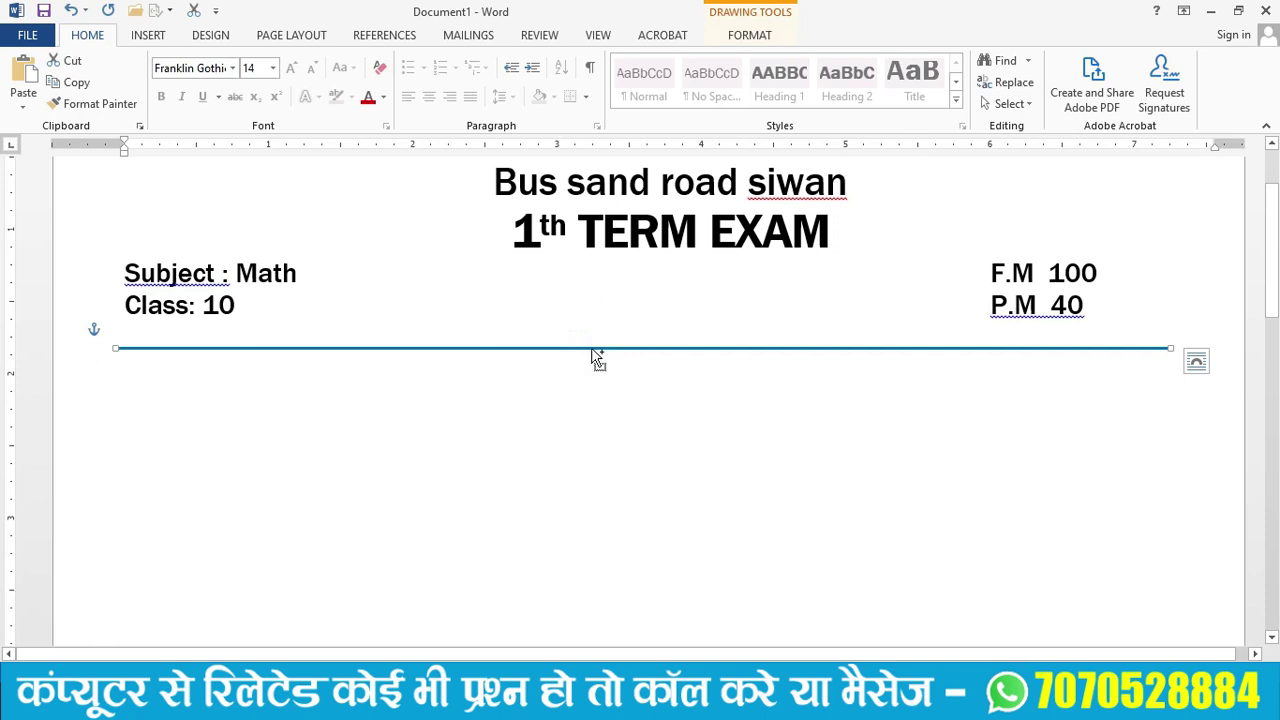
left_click_drag(593, 355, 594, 352)
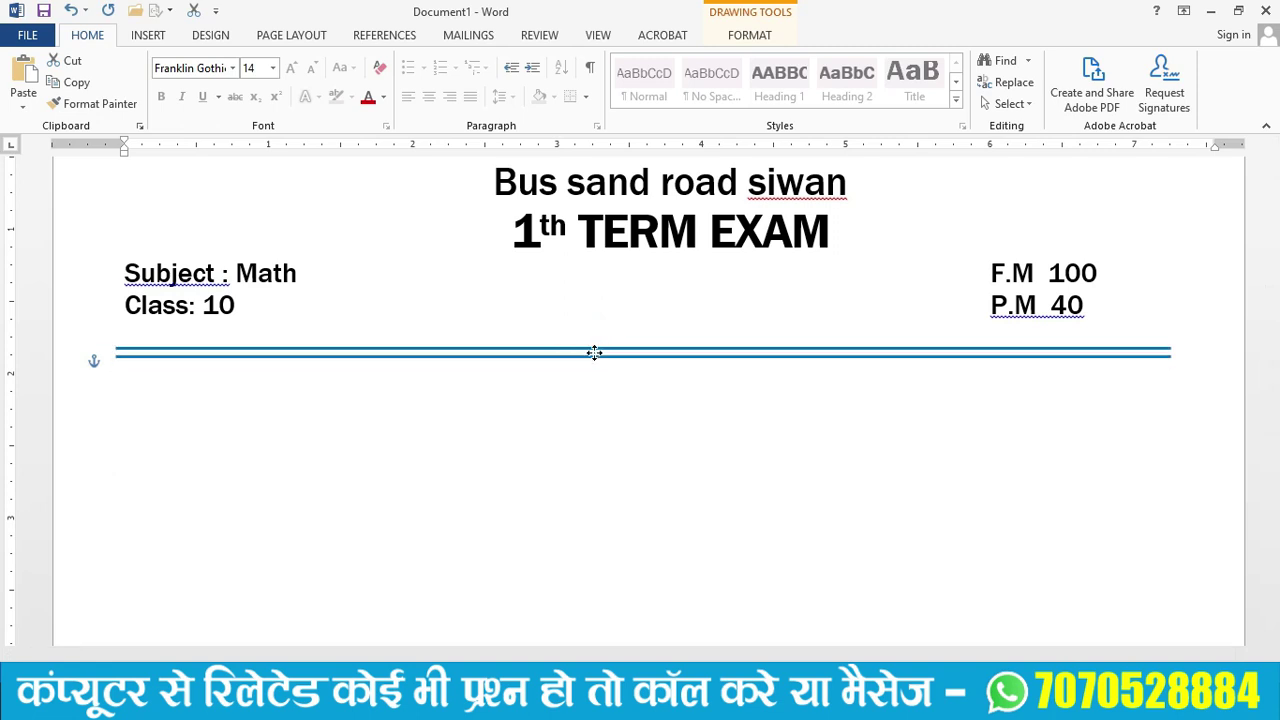
key("Down")
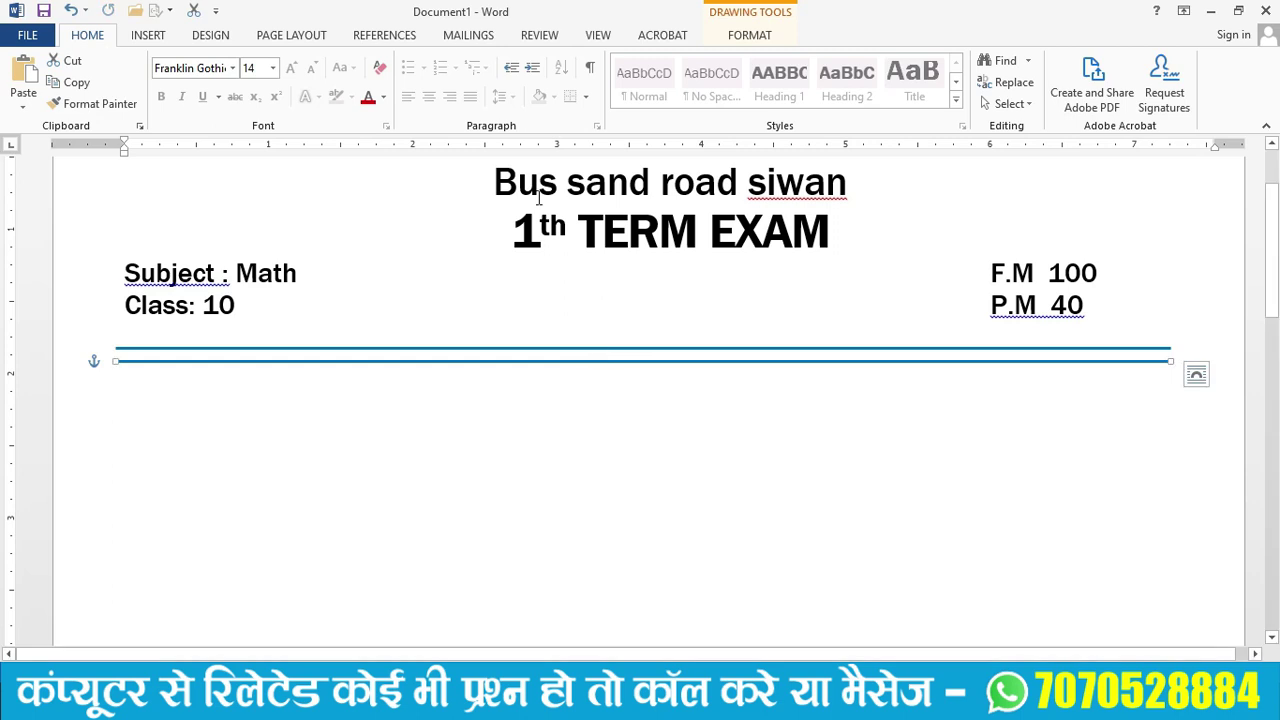
Make the lower rule dark blue at 4½ pt weight.
left_click(745, 36)
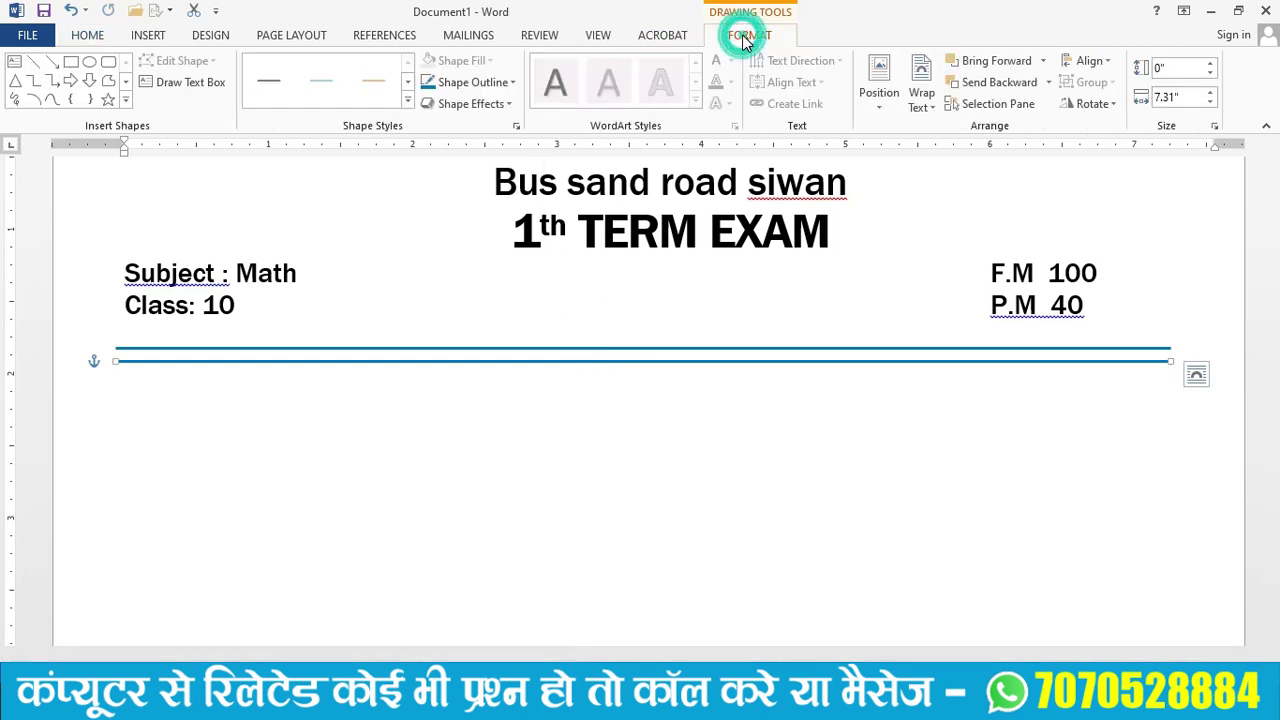
left_click(499, 86)
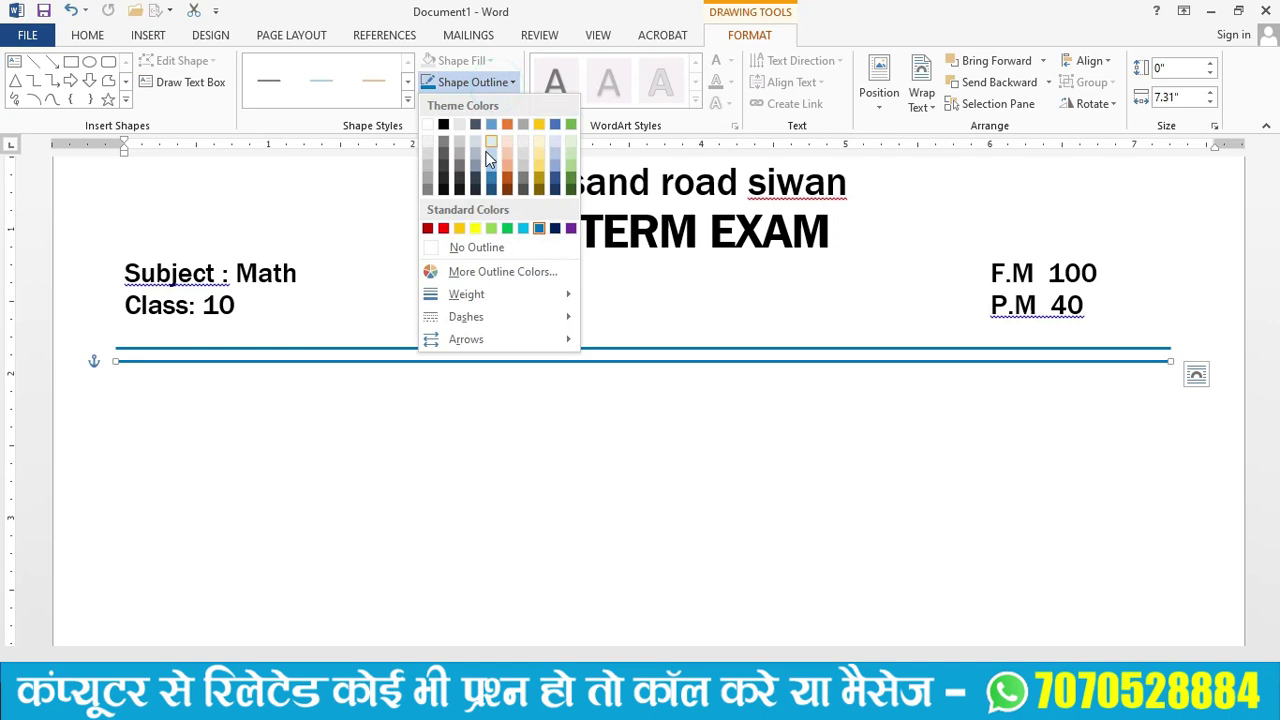
left_click(556, 230)
left_click(500, 82)
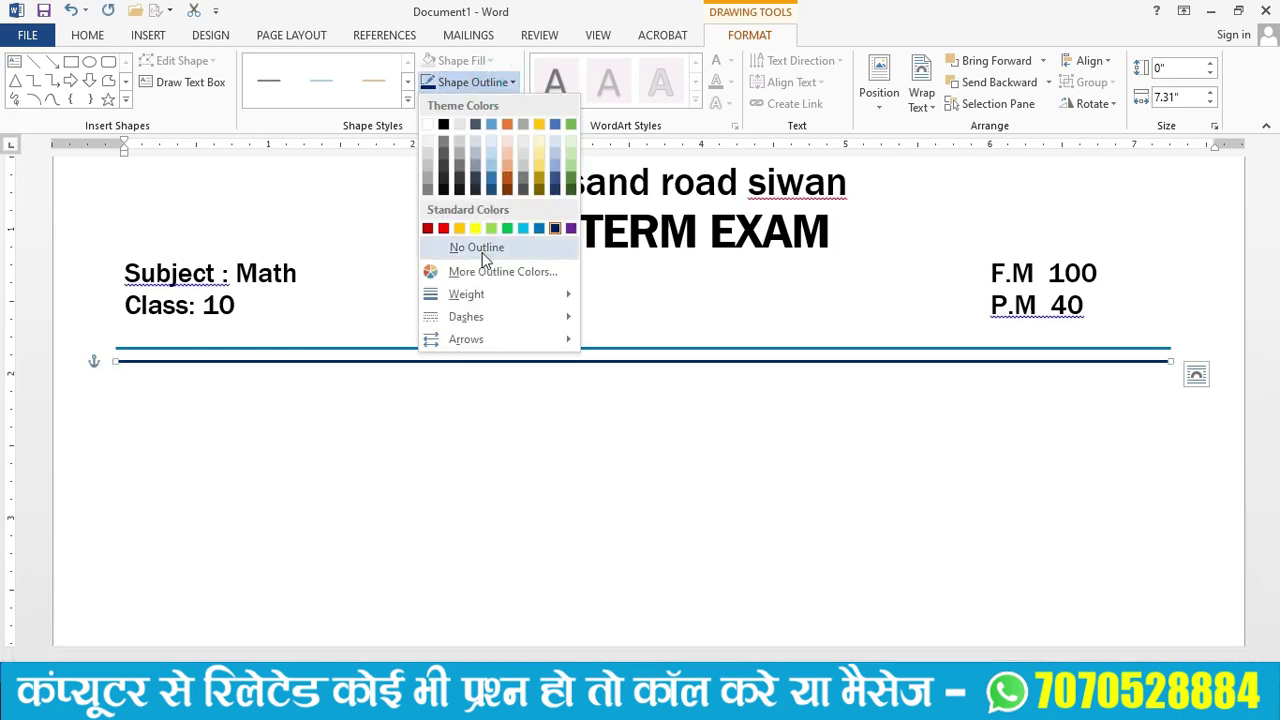
mouse_move(474, 297)
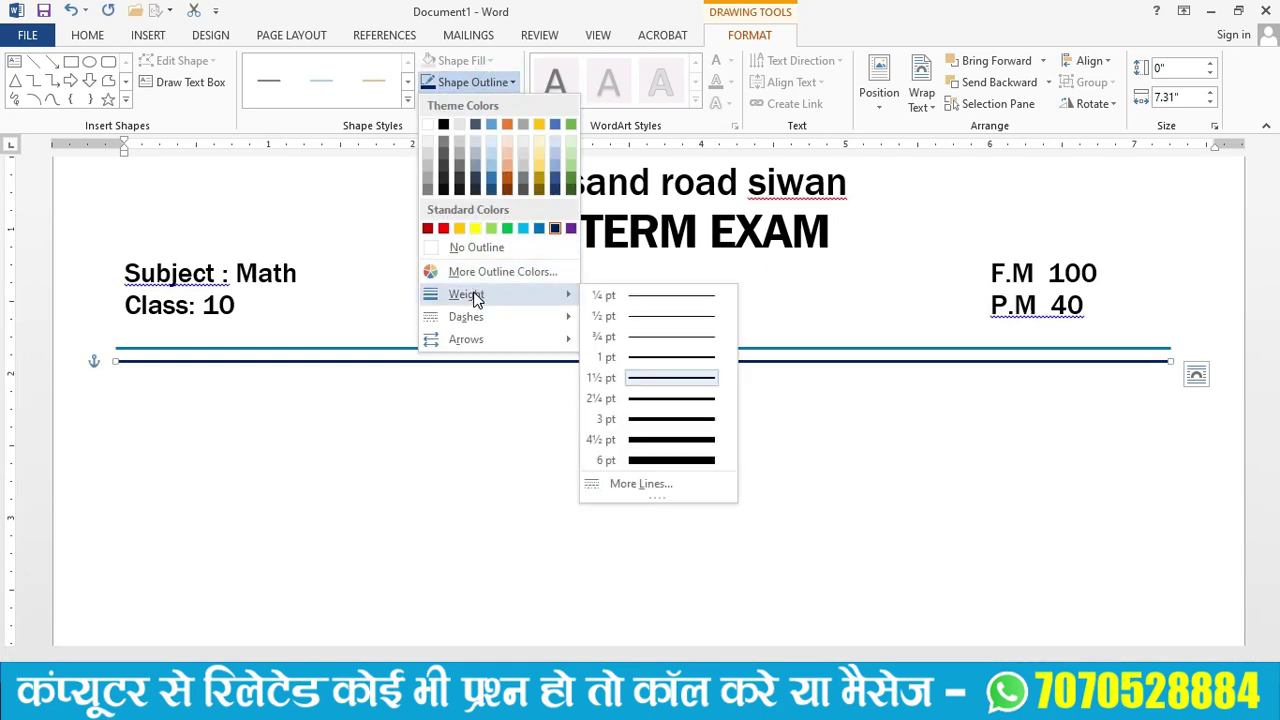
left_click(670, 440)
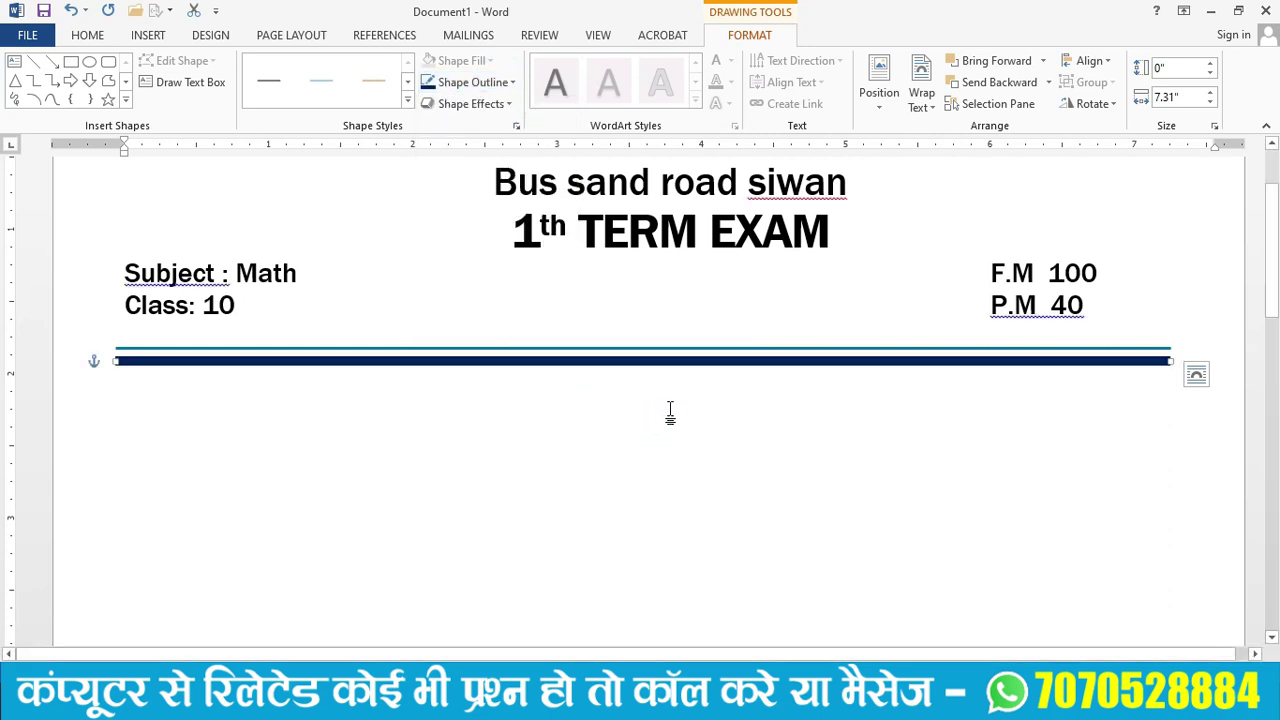
Colour the CAREER VISION COACHING CENTER heading dark blue.
scroll(683, 398, "down", 3)
scroll(683, 398, "down", 2)
scroll(683, 398, "down", 2)
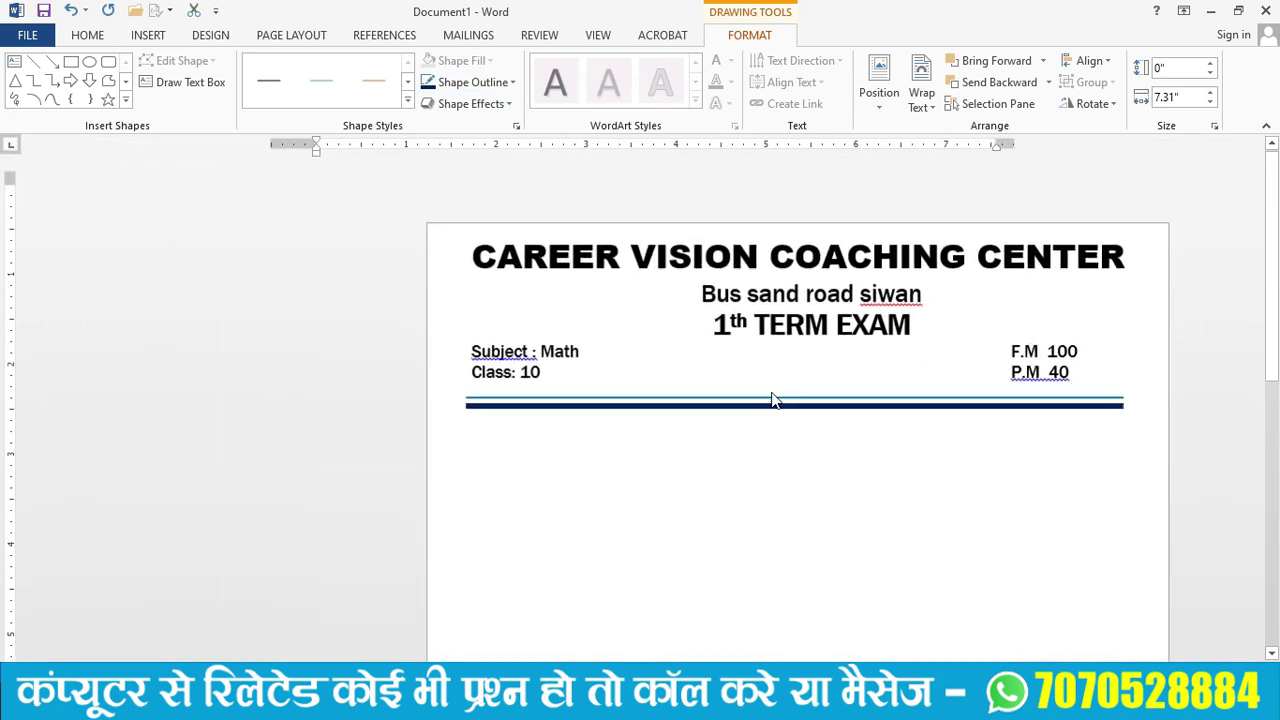
scroll(683, 398, "down", 2)
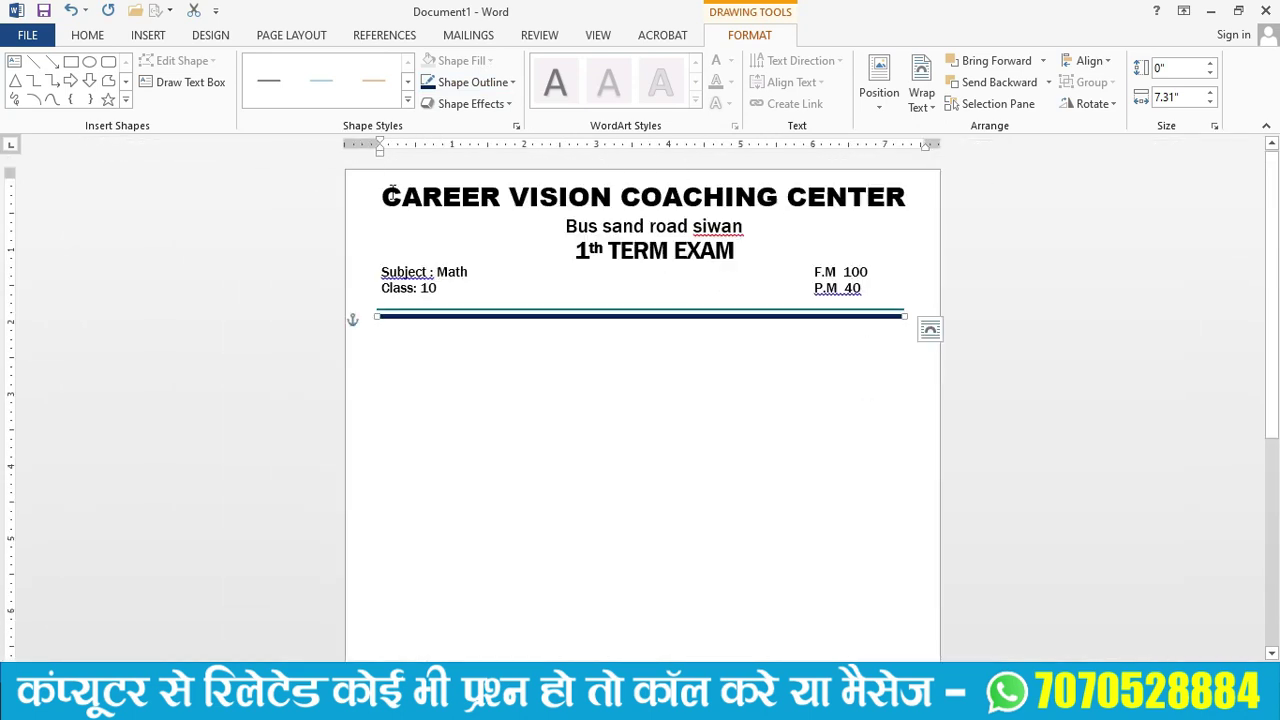
left_click_drag(380, 196, 906, 200)
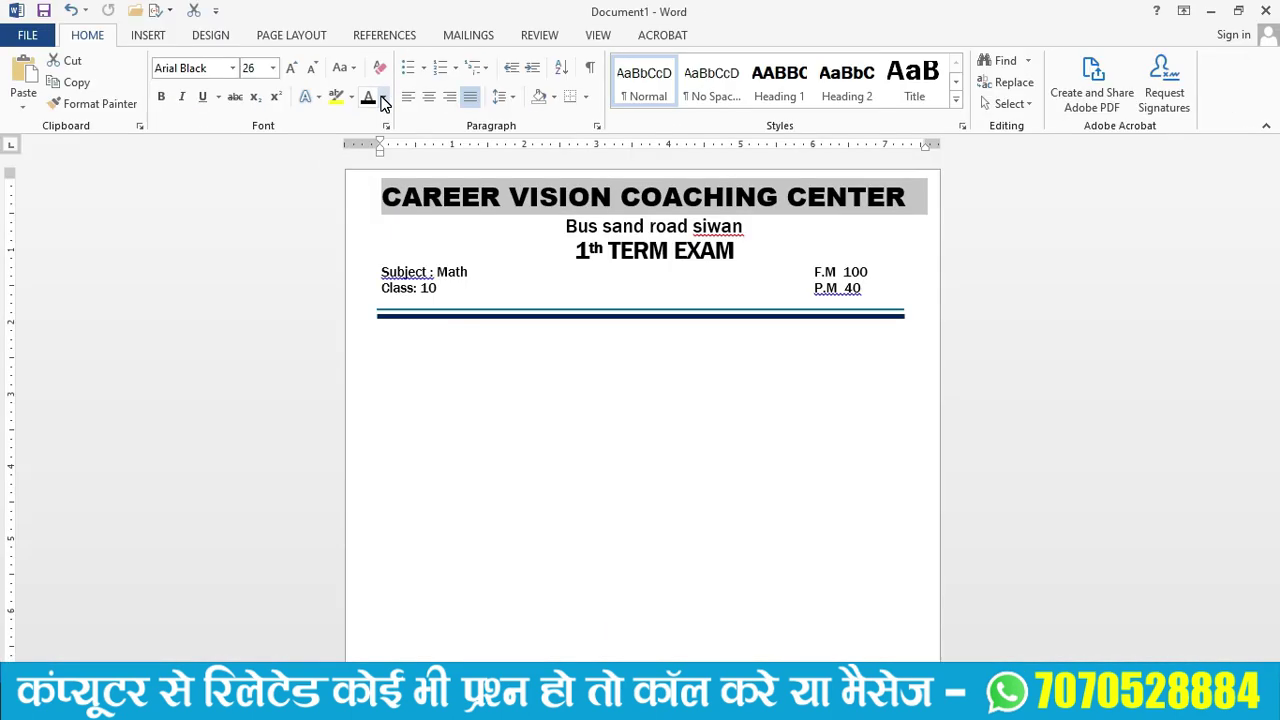
left_click(383, 100)
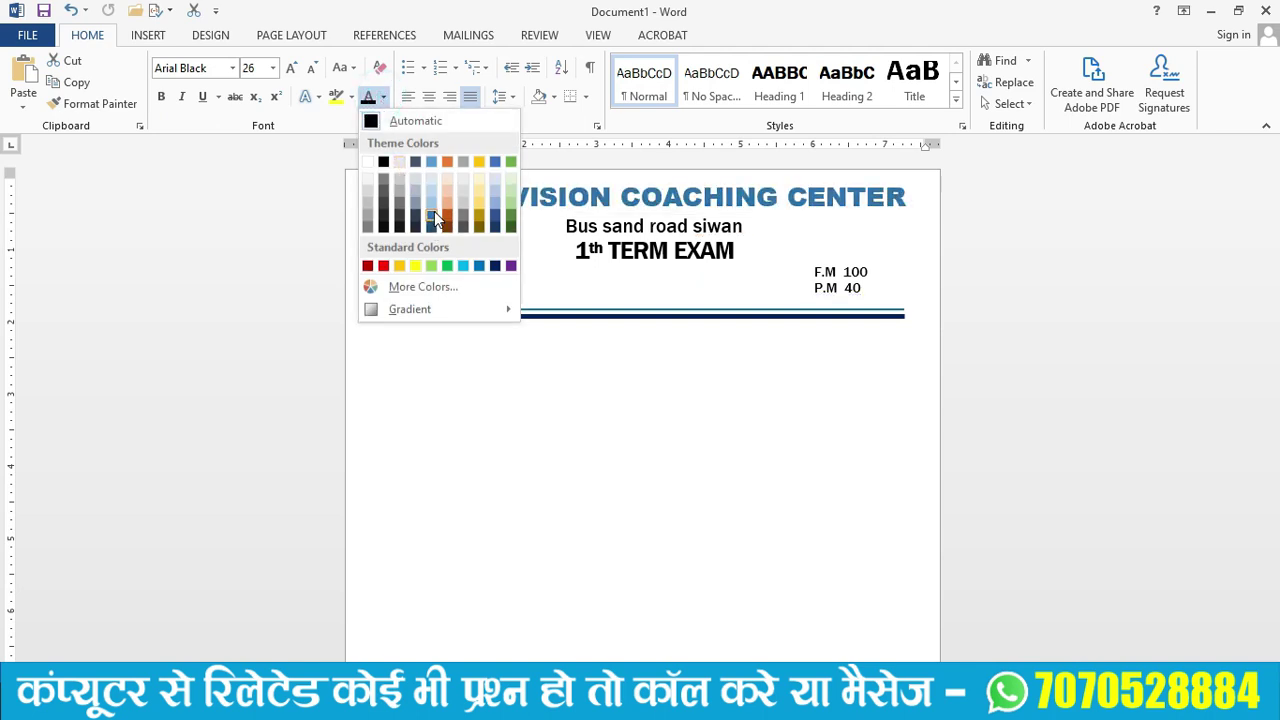
left_click(430, 226)
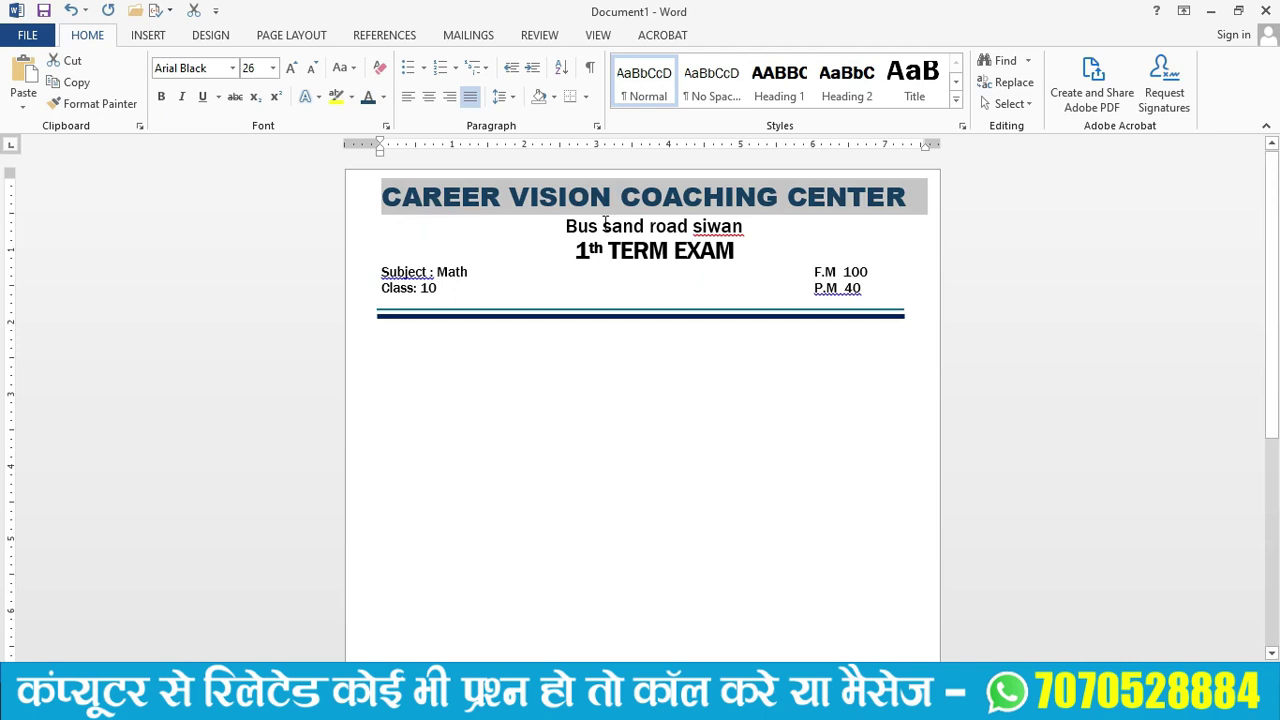
Colour the 'Bus sand road siwan' line red and place the cursor below the double rule.
left_click_drag(563, 226, 752, 226)
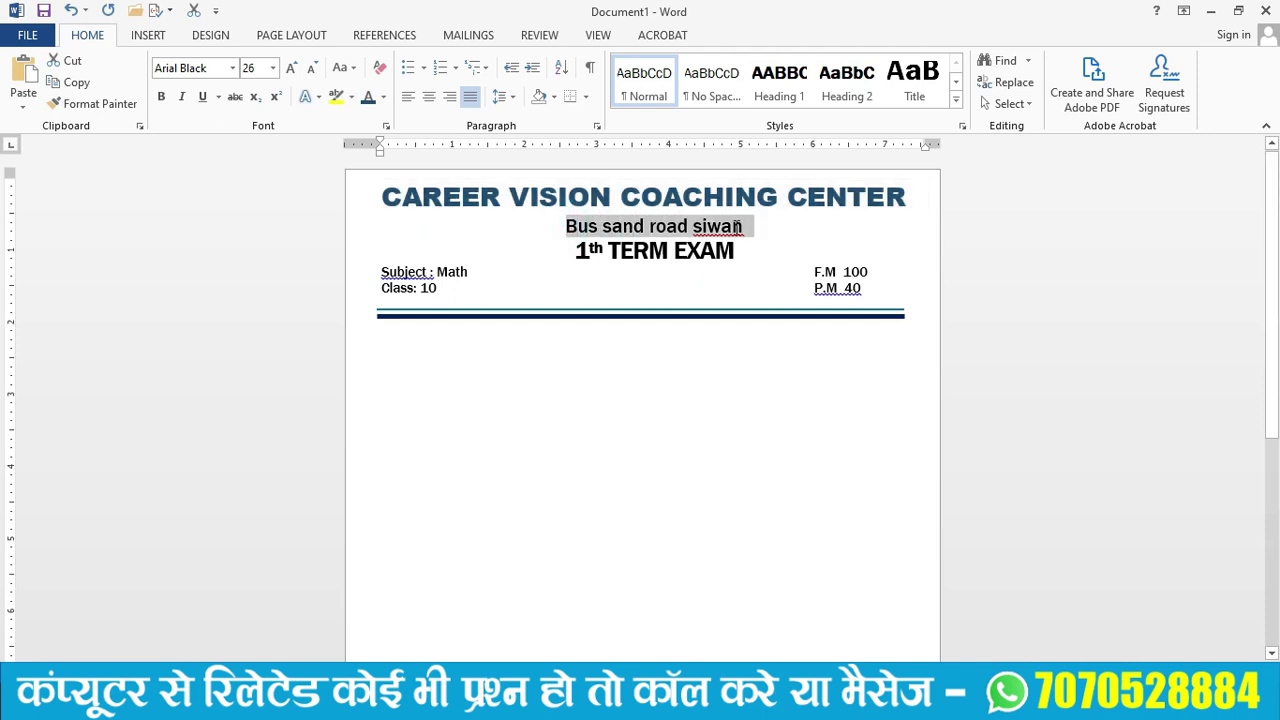
left_click(383, 97)
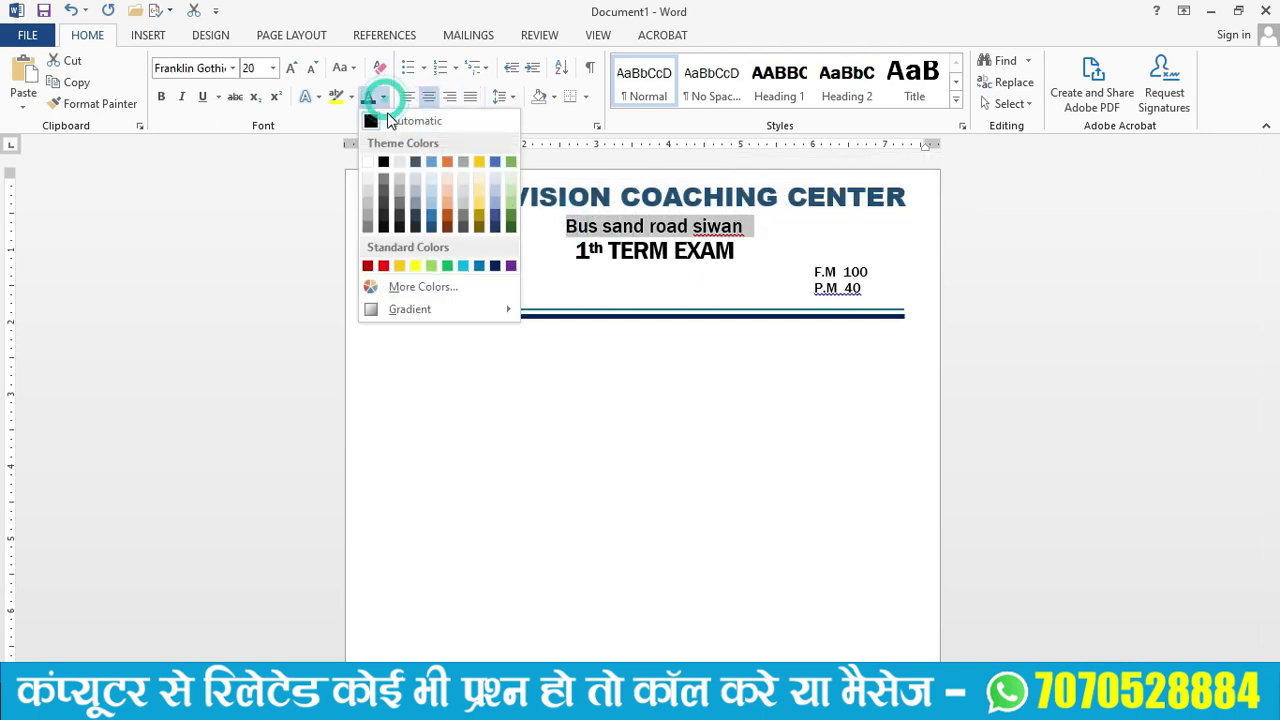
left_click(383, 266)
left_click(664, 424)
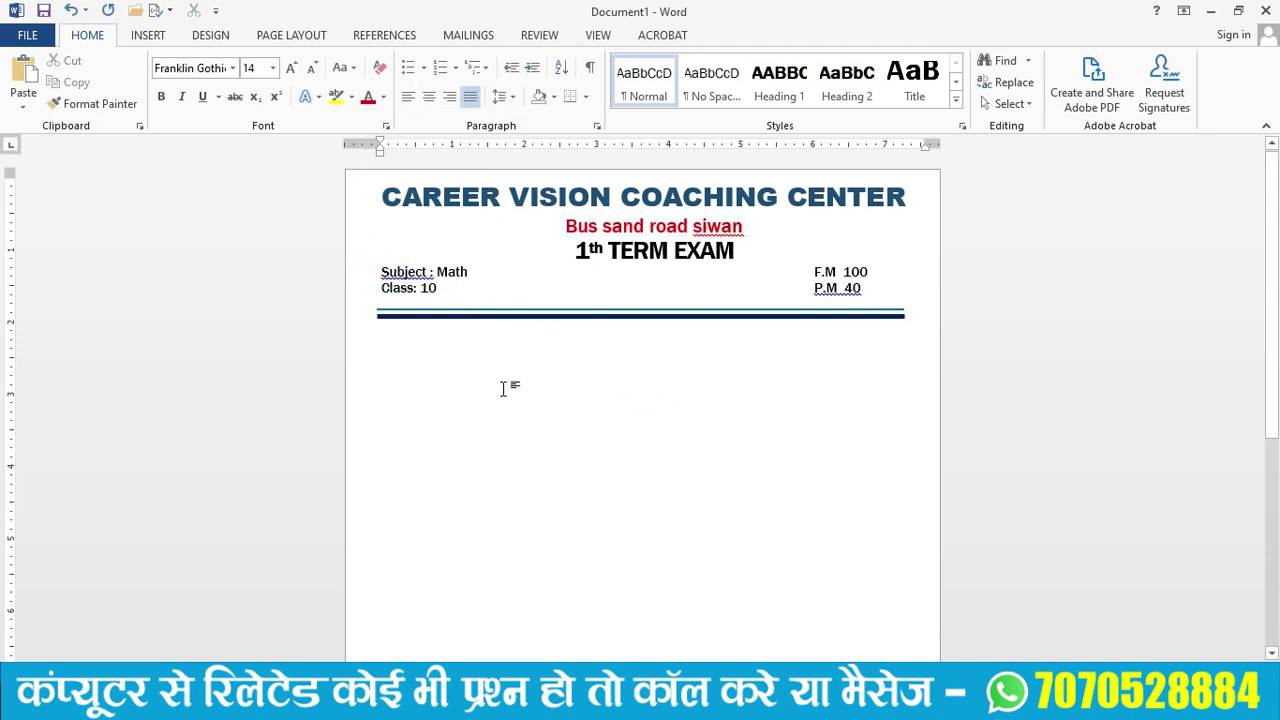
left_click(388, 353)
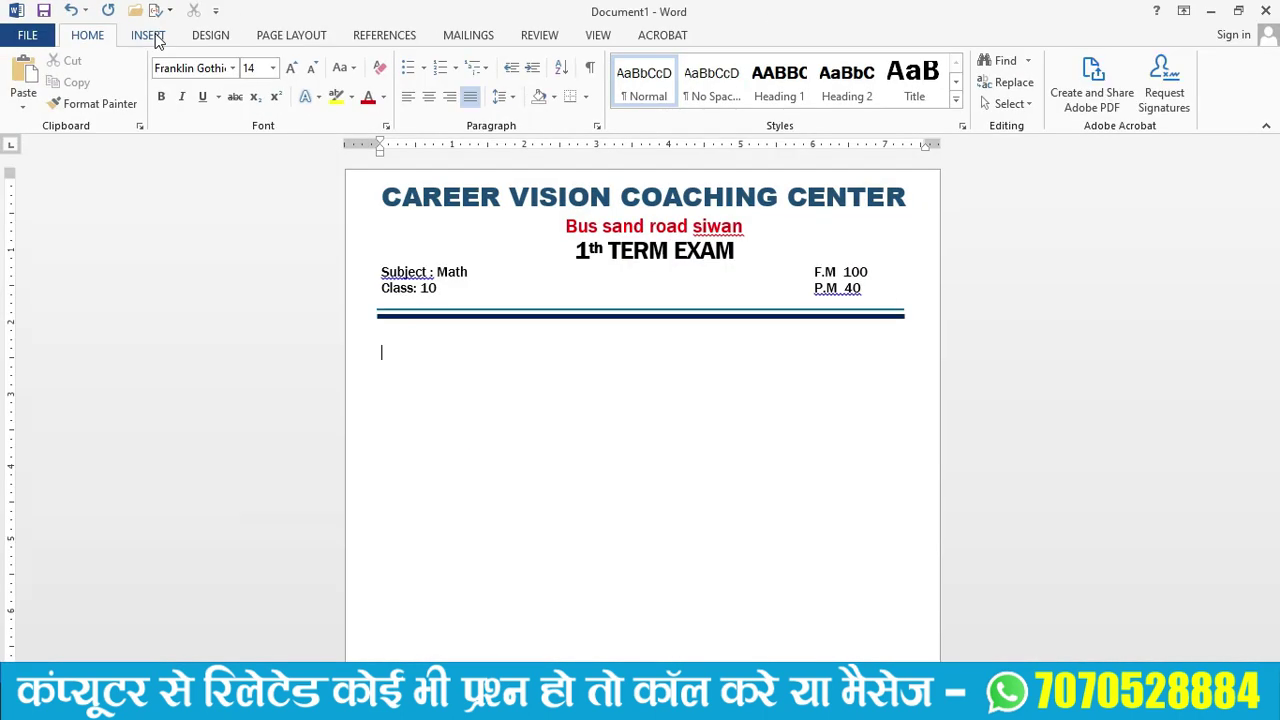
left_click(148, 37)
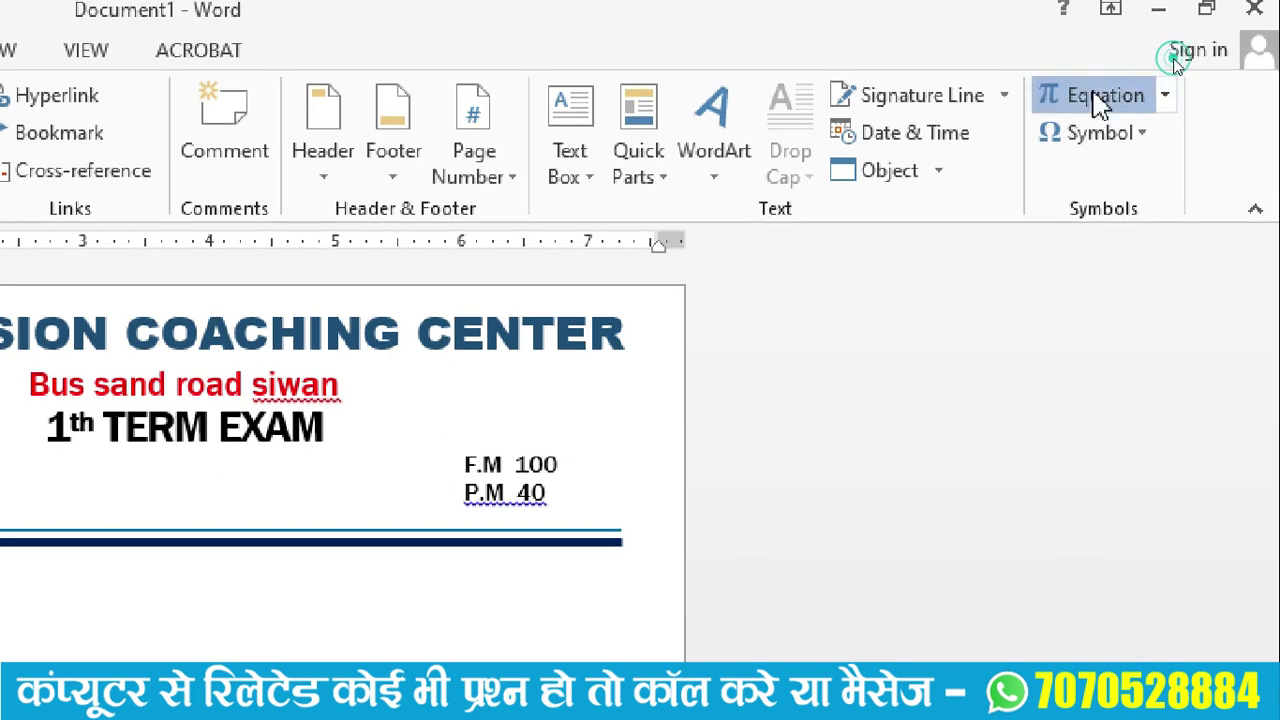
left_click(1100, 100)
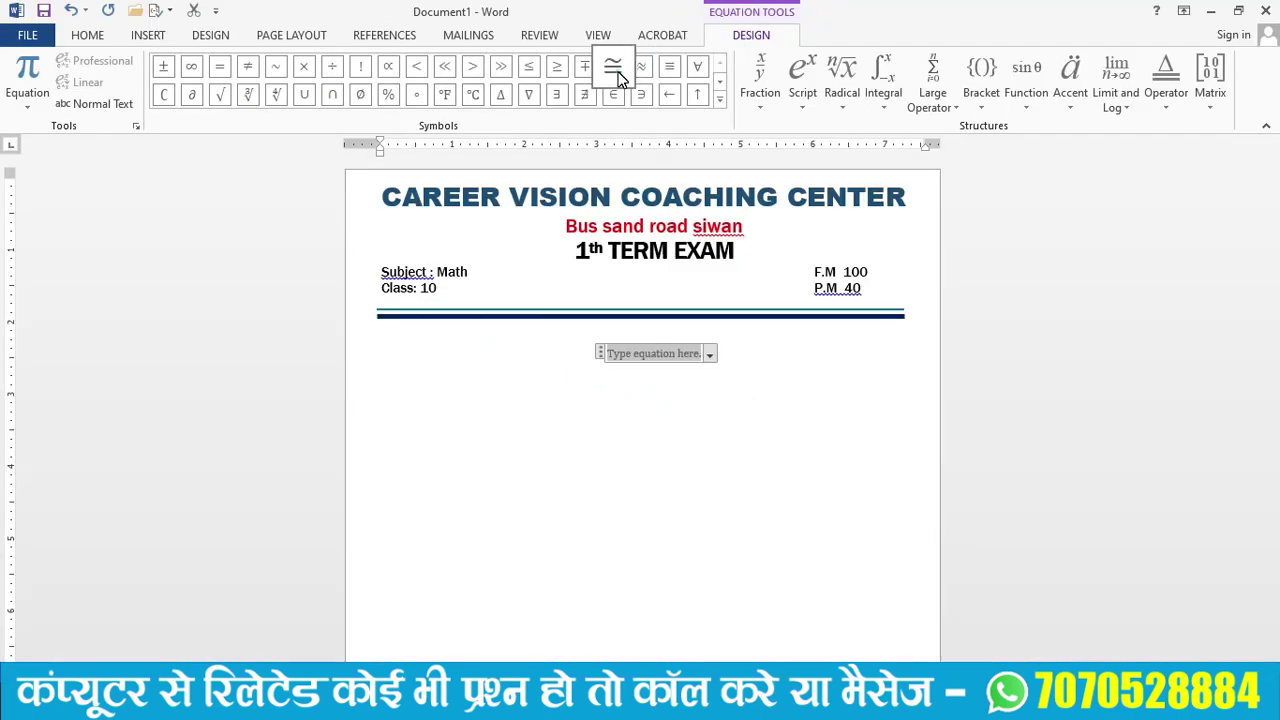
left_click(612, 68)
left_click(584, 94)
left_click(760, 90)
left_click(776, 182)
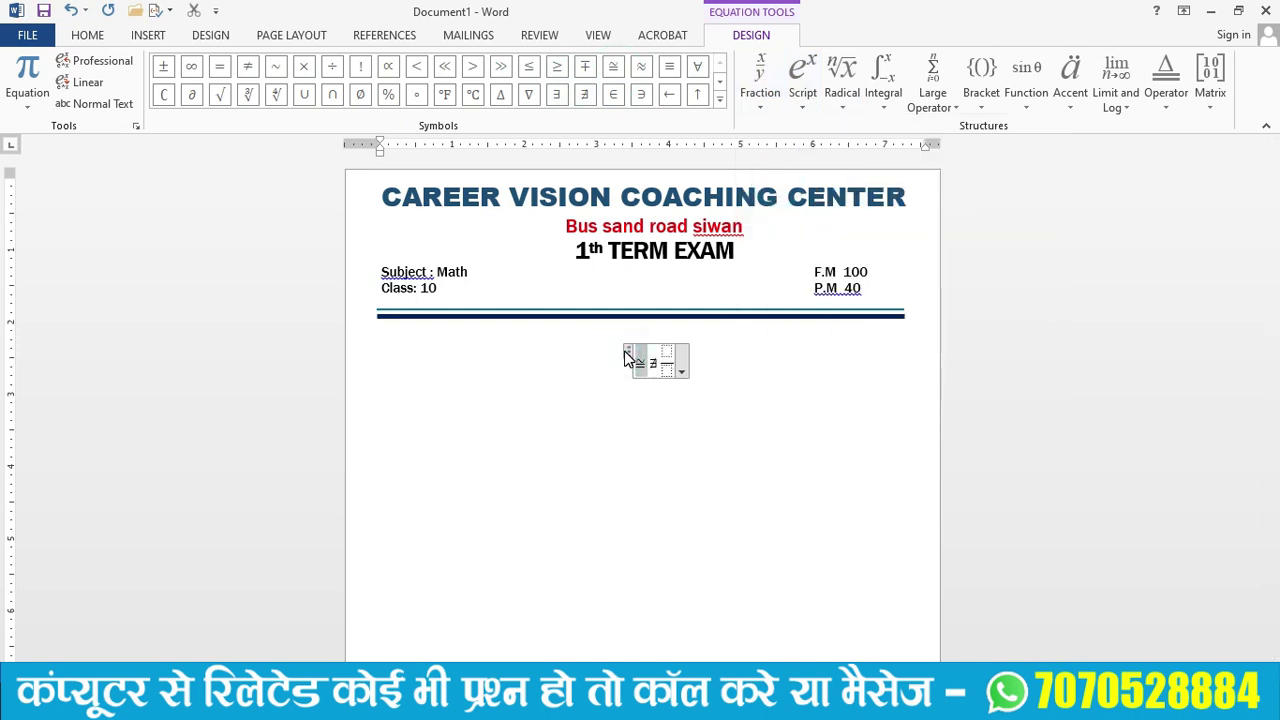
left_click(627, 357)
key("Delete")
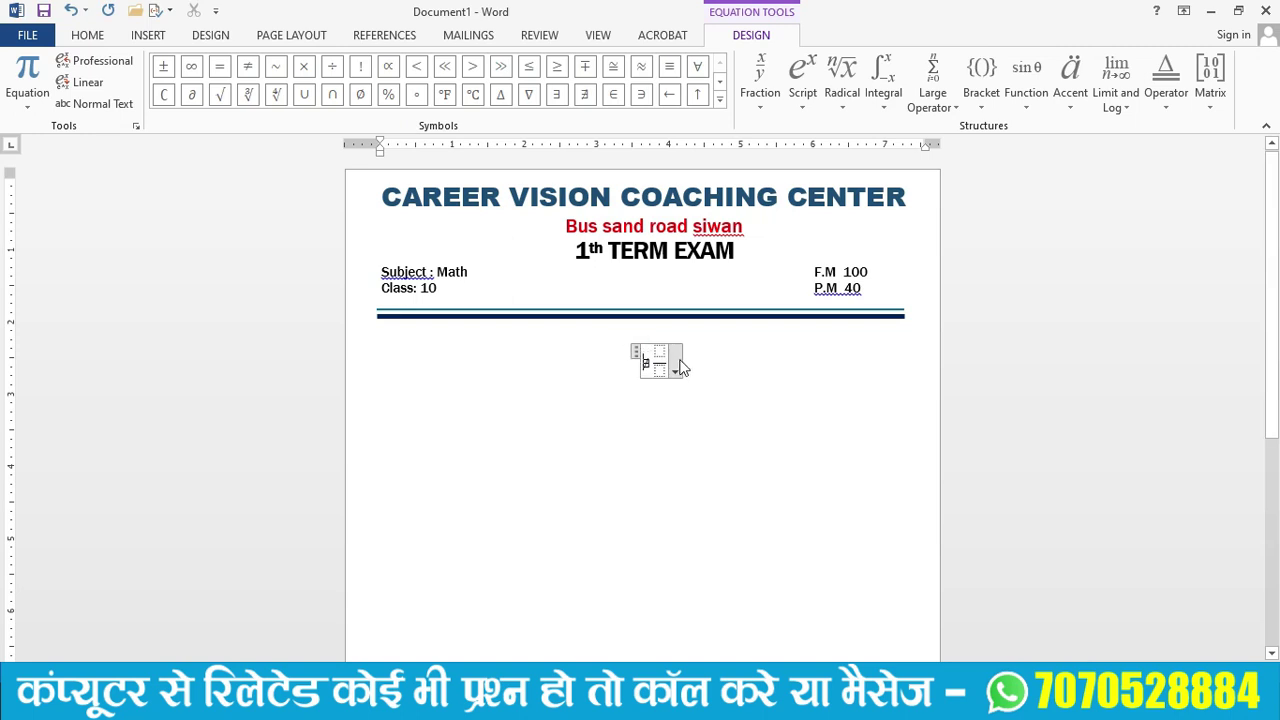
left_click(676, 370)
left_click(604, 346)
key("Delete")
key("Delete")
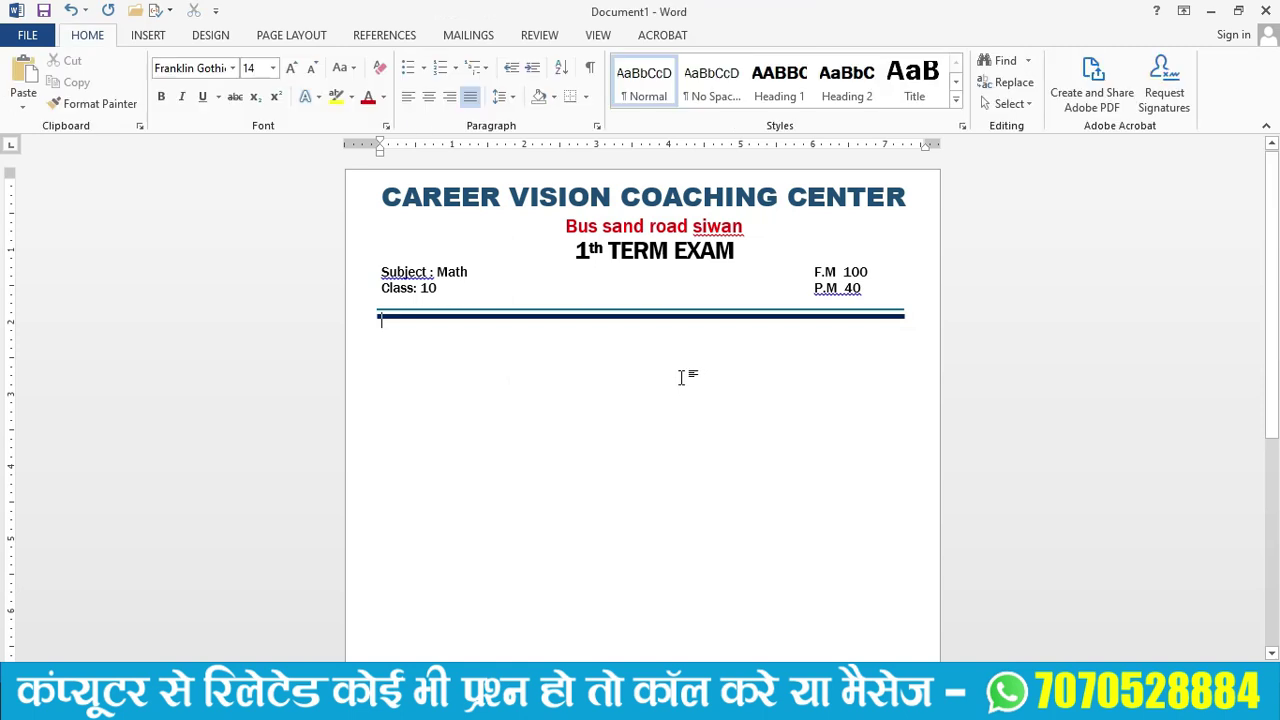
From Insert > Object, pick Microsoft Equation 3.0 as the object type.
left_click(150, 38)
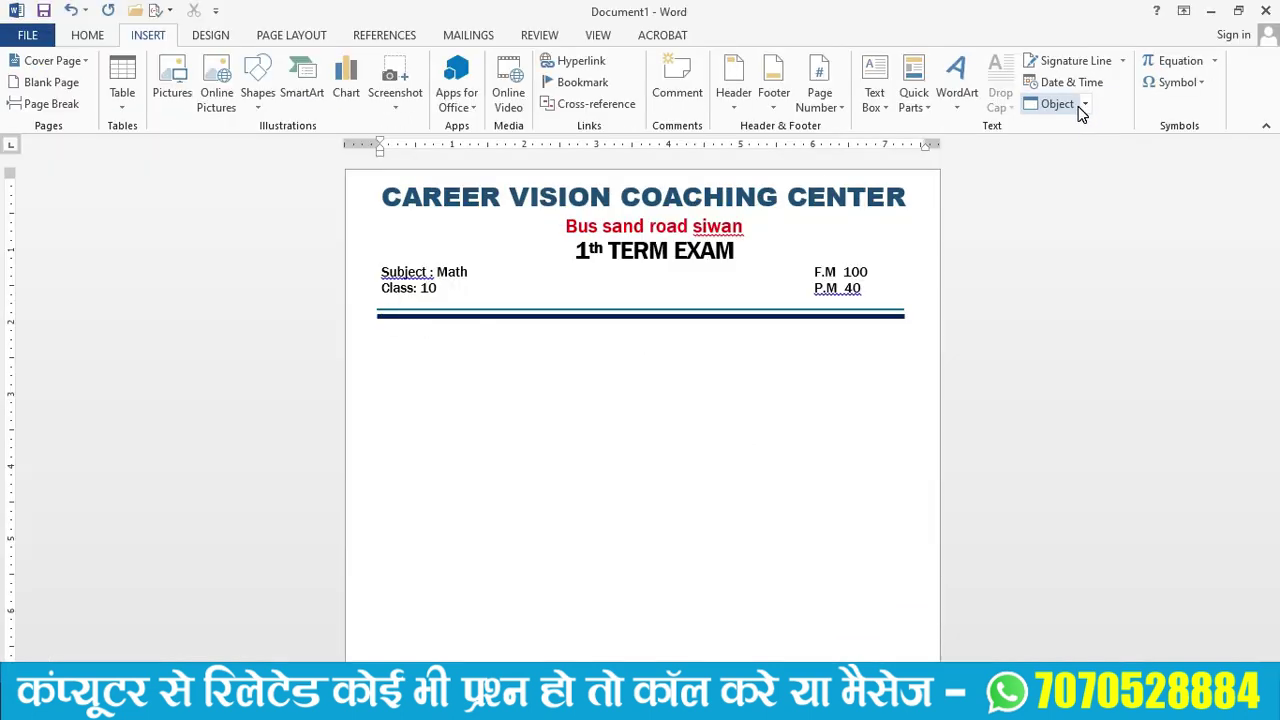
left_click(1070, 108)
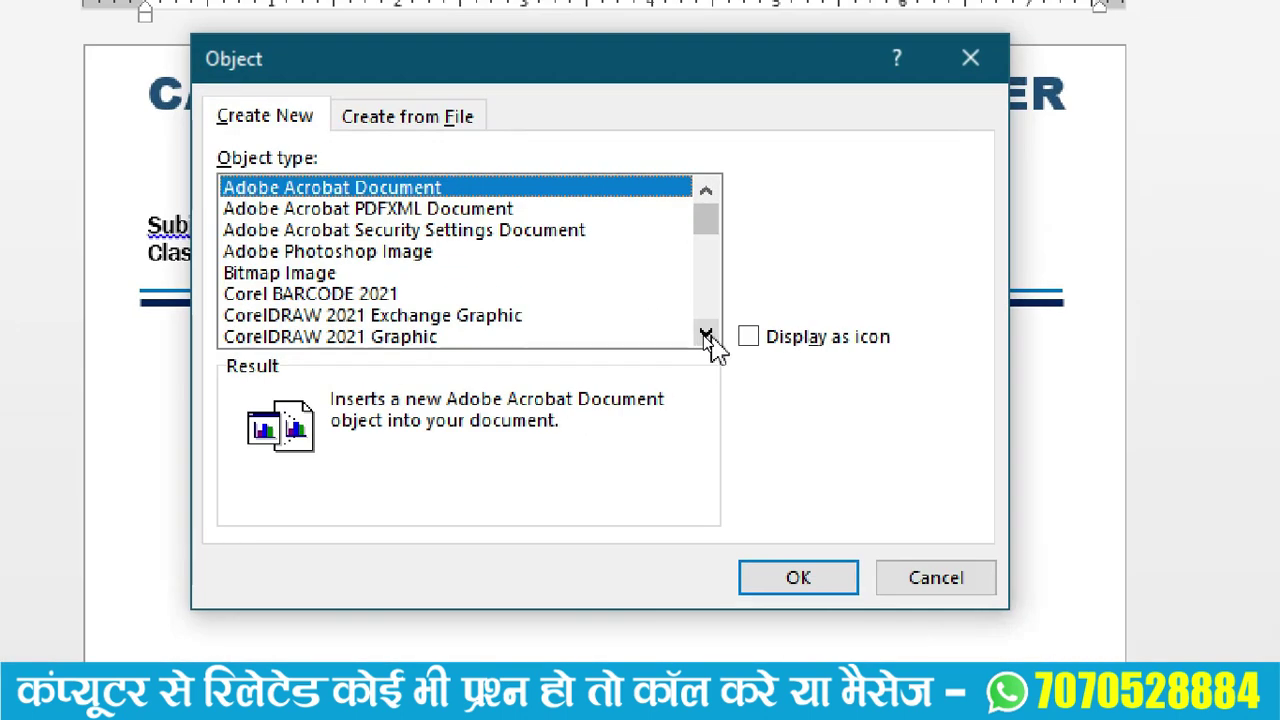
left_click(700, 336)
left_click(706, 336)
left_click(706, 336)
left_click(706, 336)
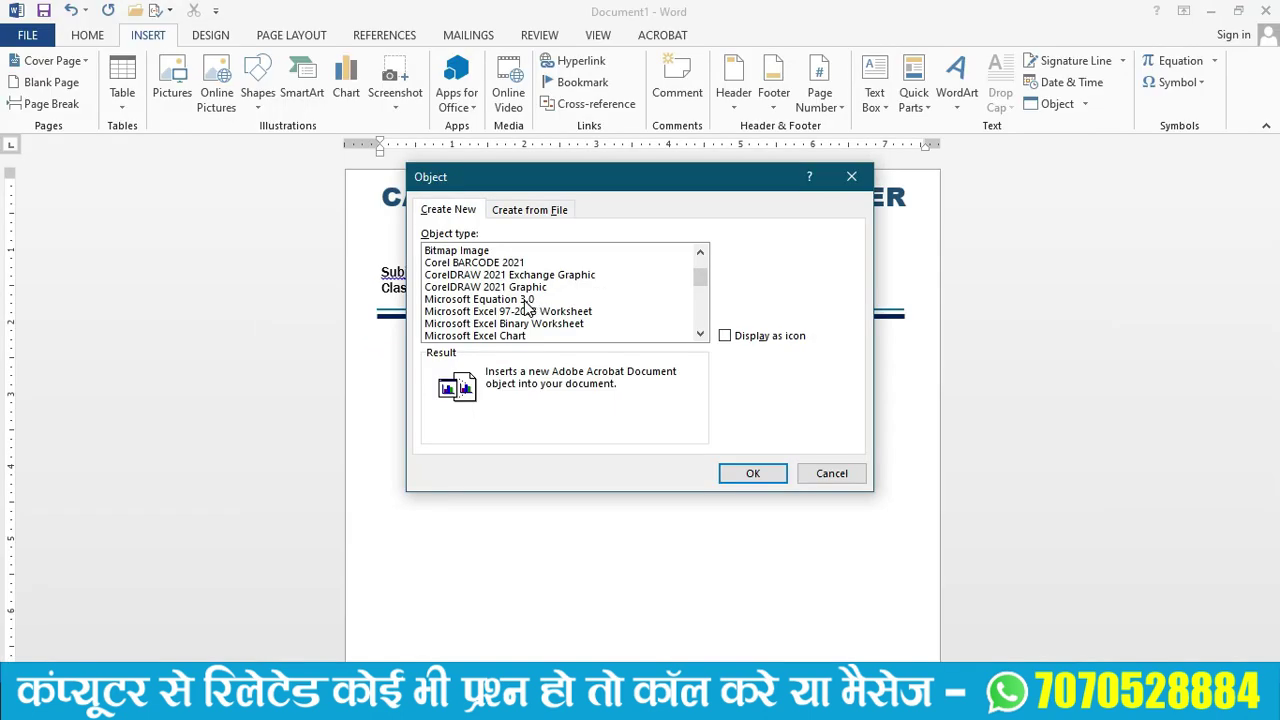
left_click(524, 299)
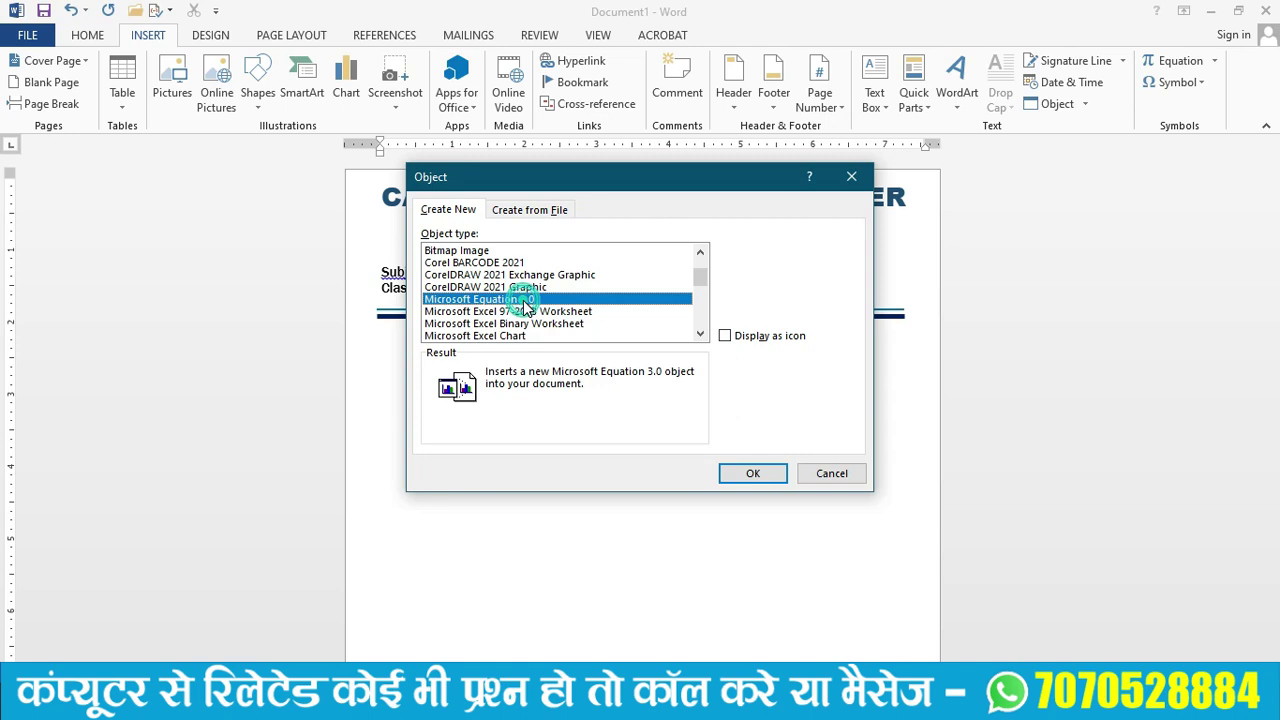
Launch Equation Editor 3.0, browse its relational symbol palette, then close it without inserting anything.
left_click(754, 473)
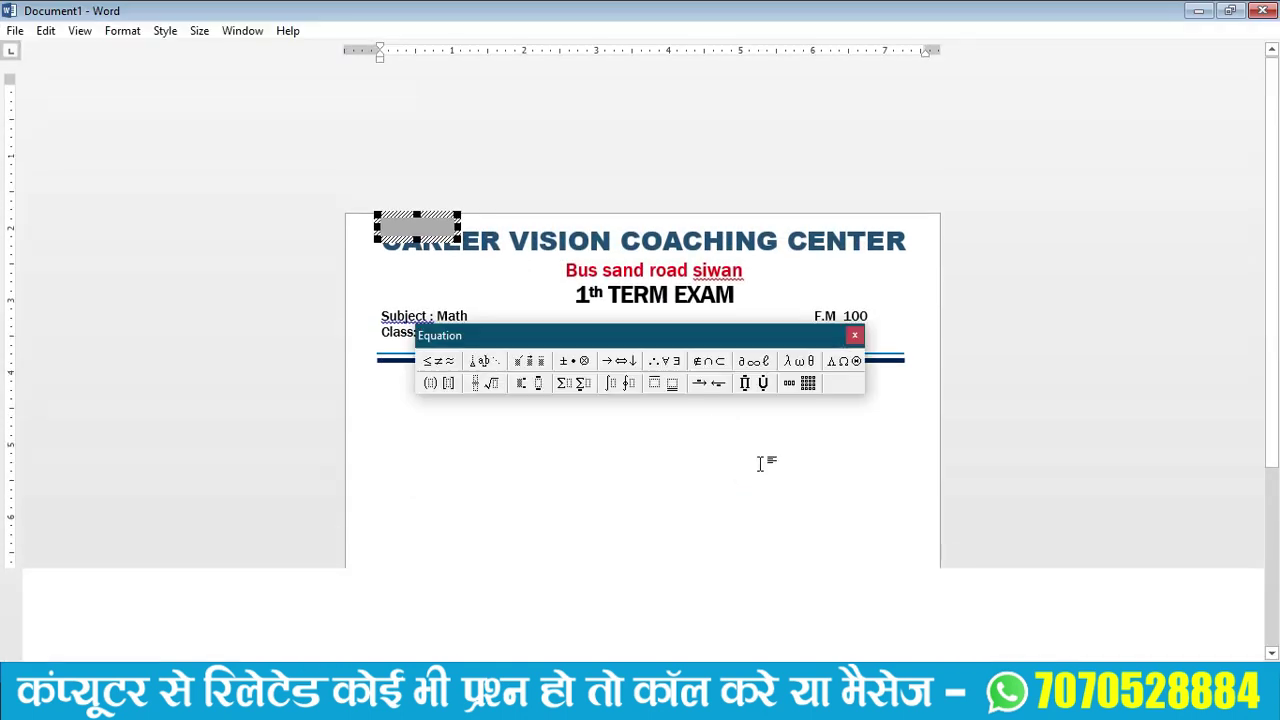
left_click_drag(700, 265, 741, 308)
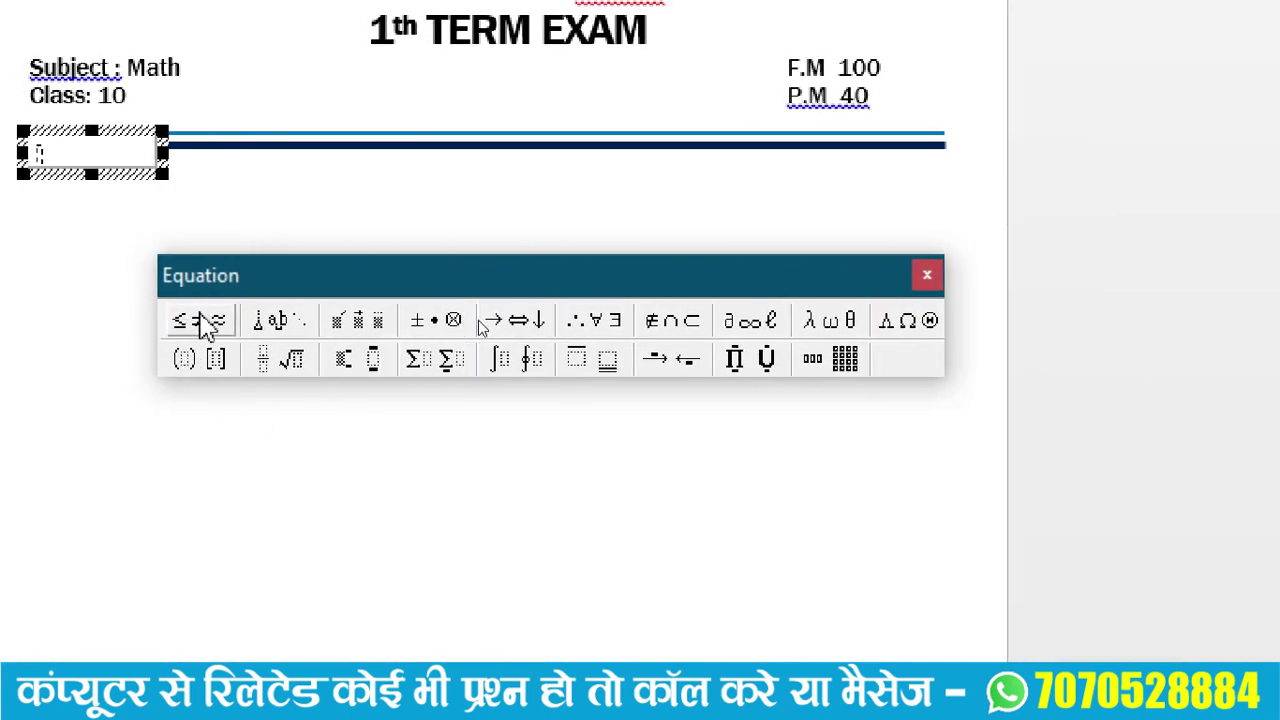
left_click(192, 321)
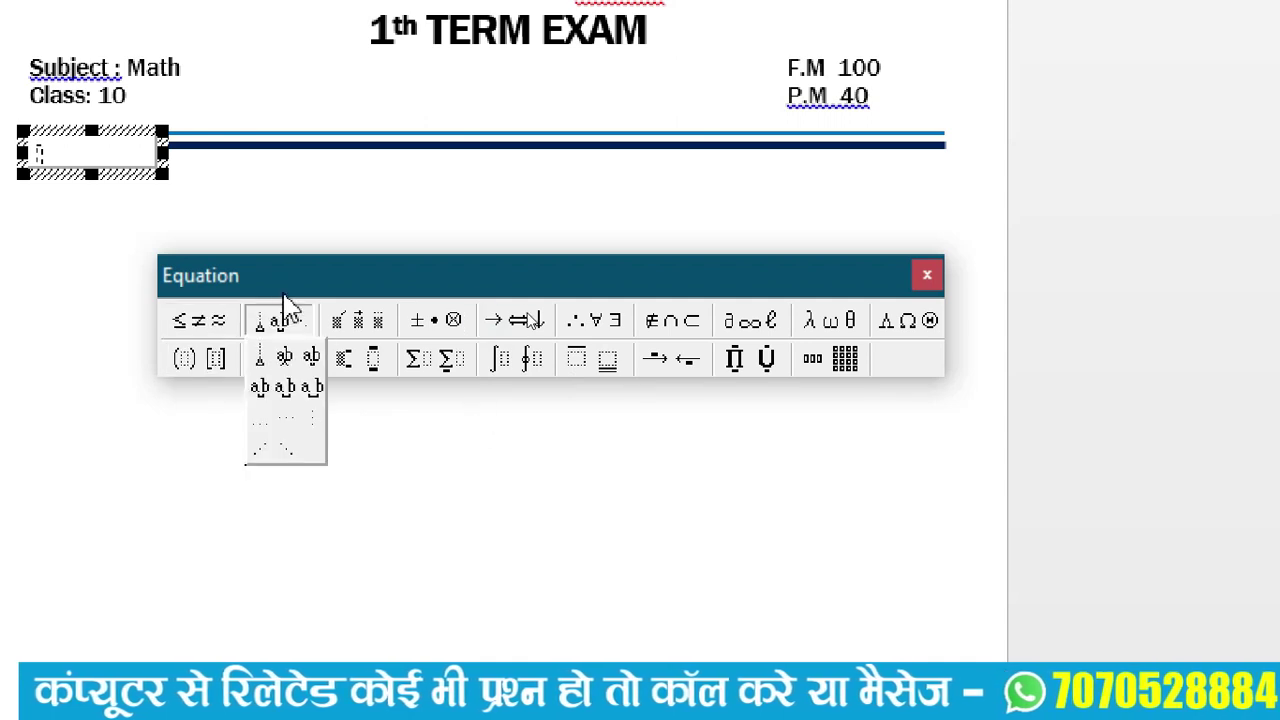
mouse_move(512, 325)
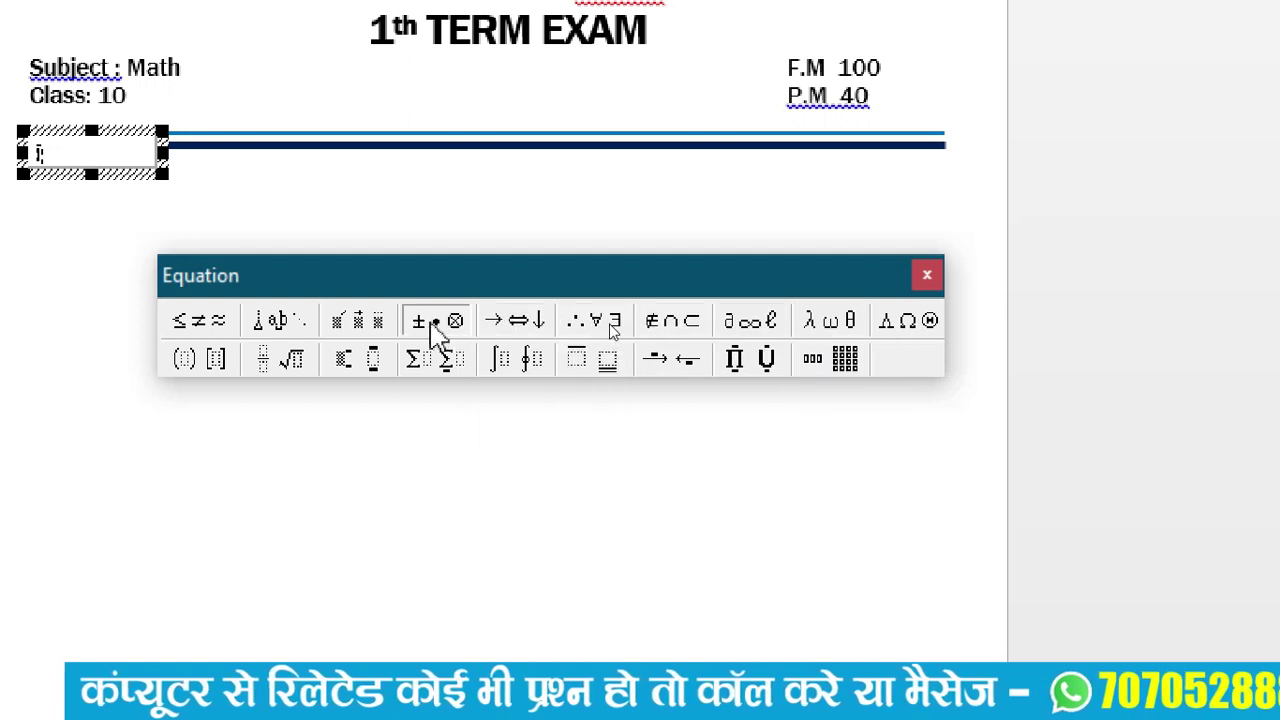
mouse_move(240, 335)
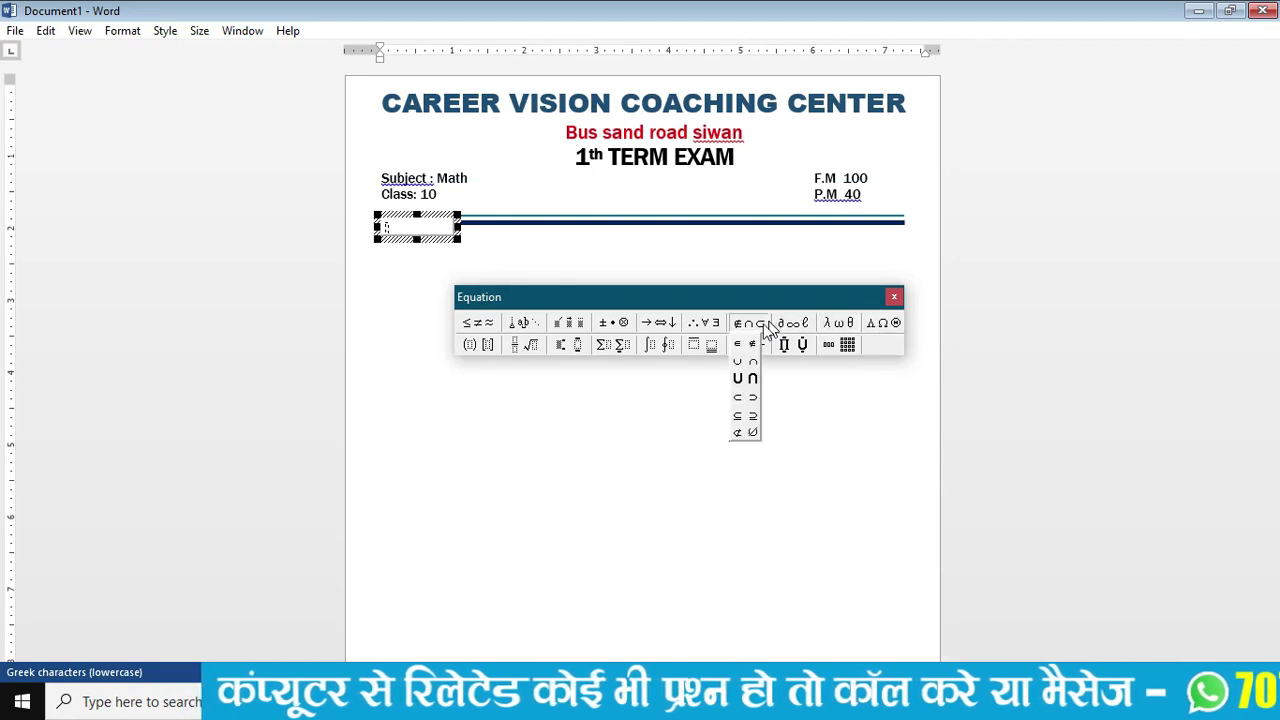
left_click(655, 452)
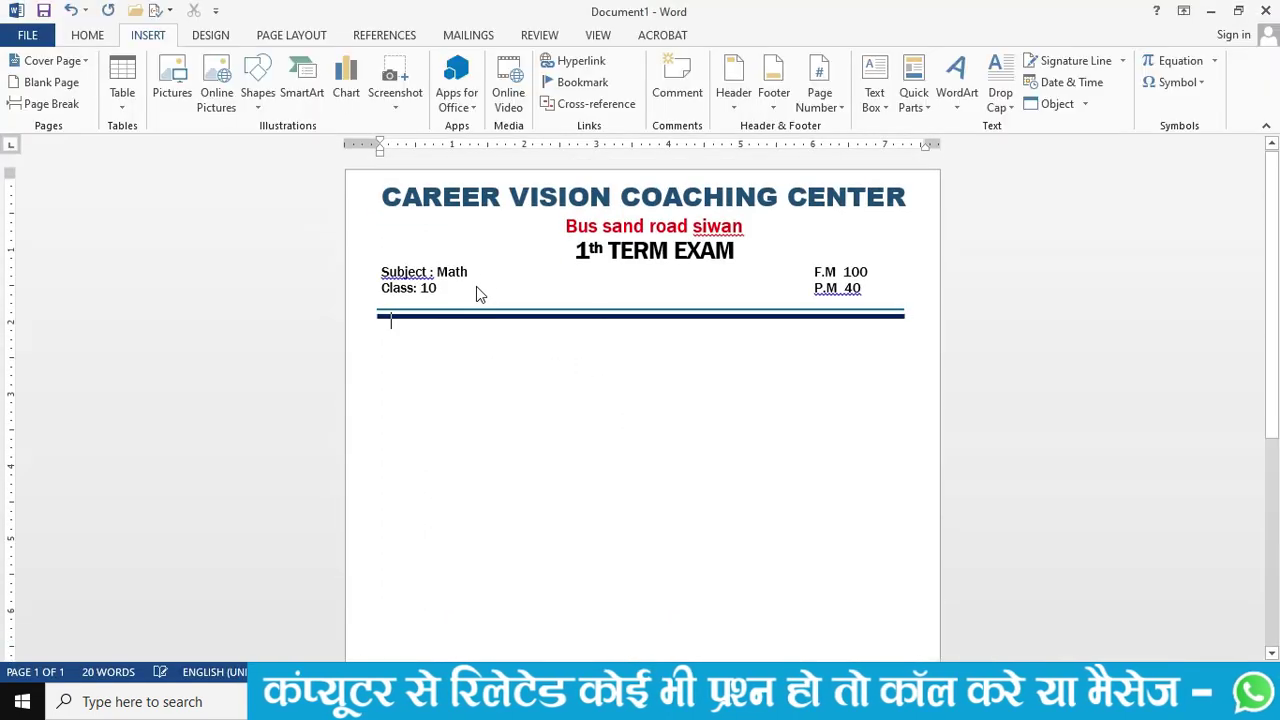
left_click(1185, 62)
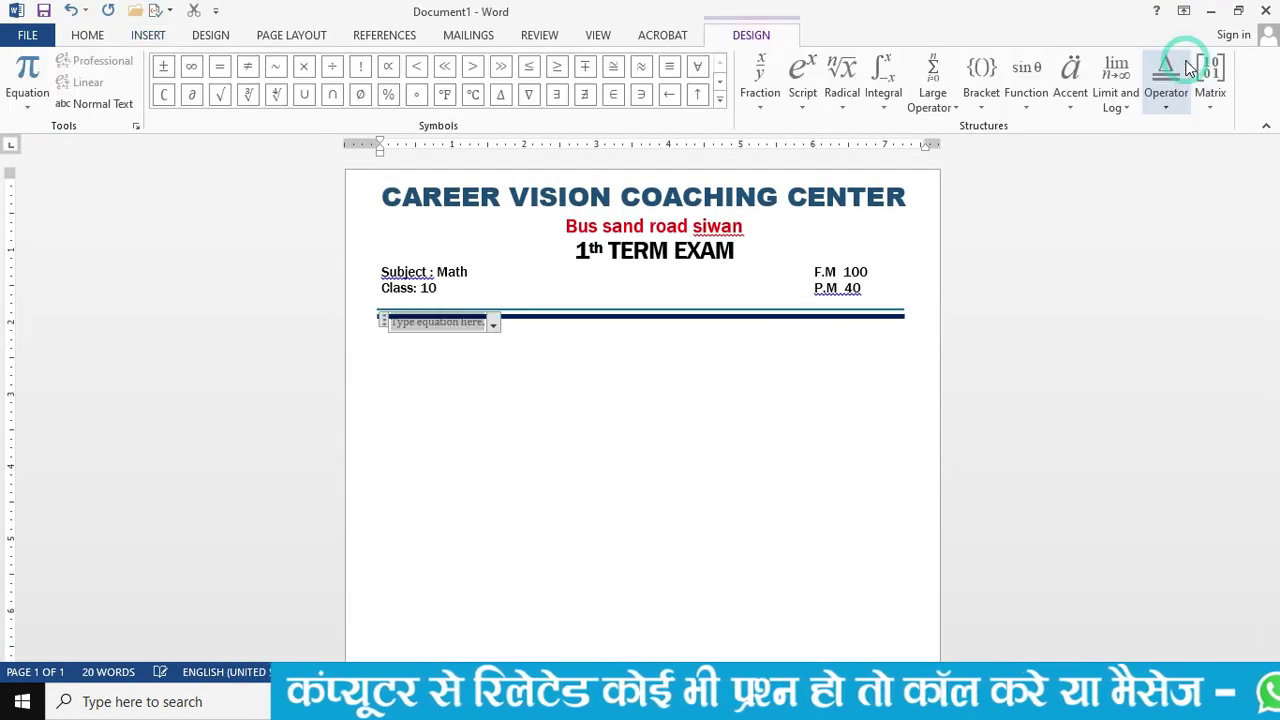
left_click(493, 321)
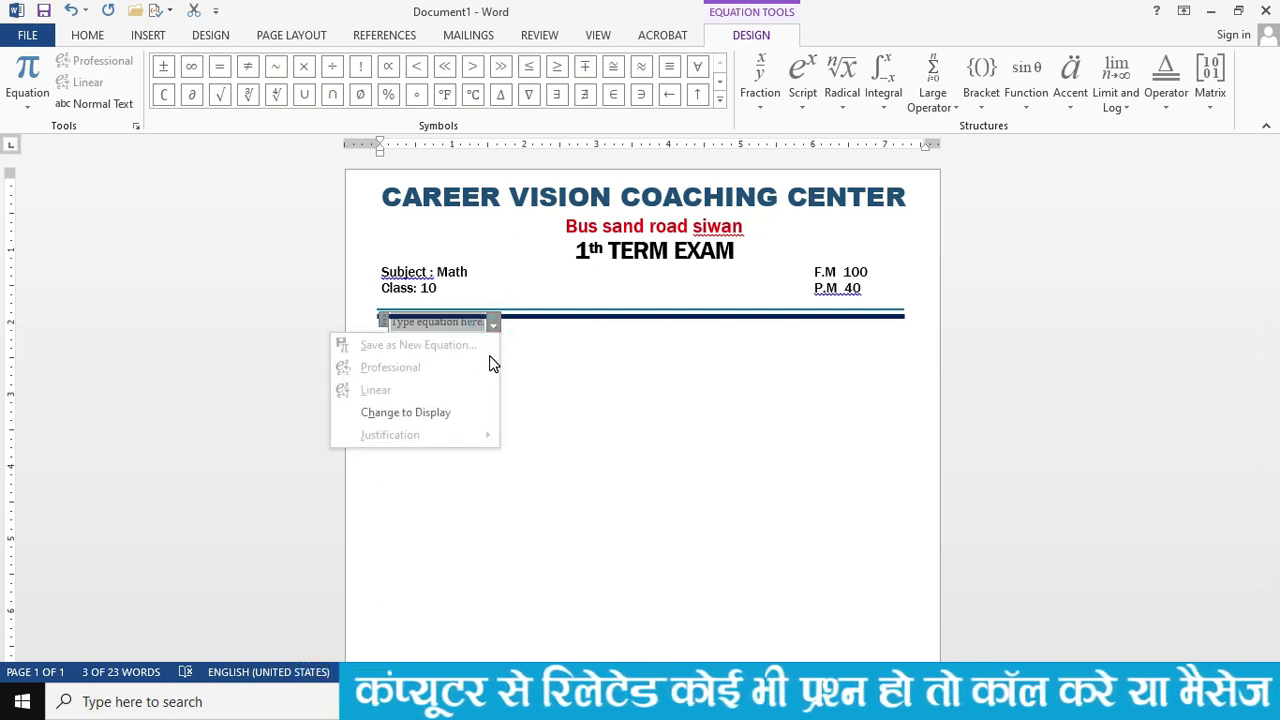
left_click(600, 362)
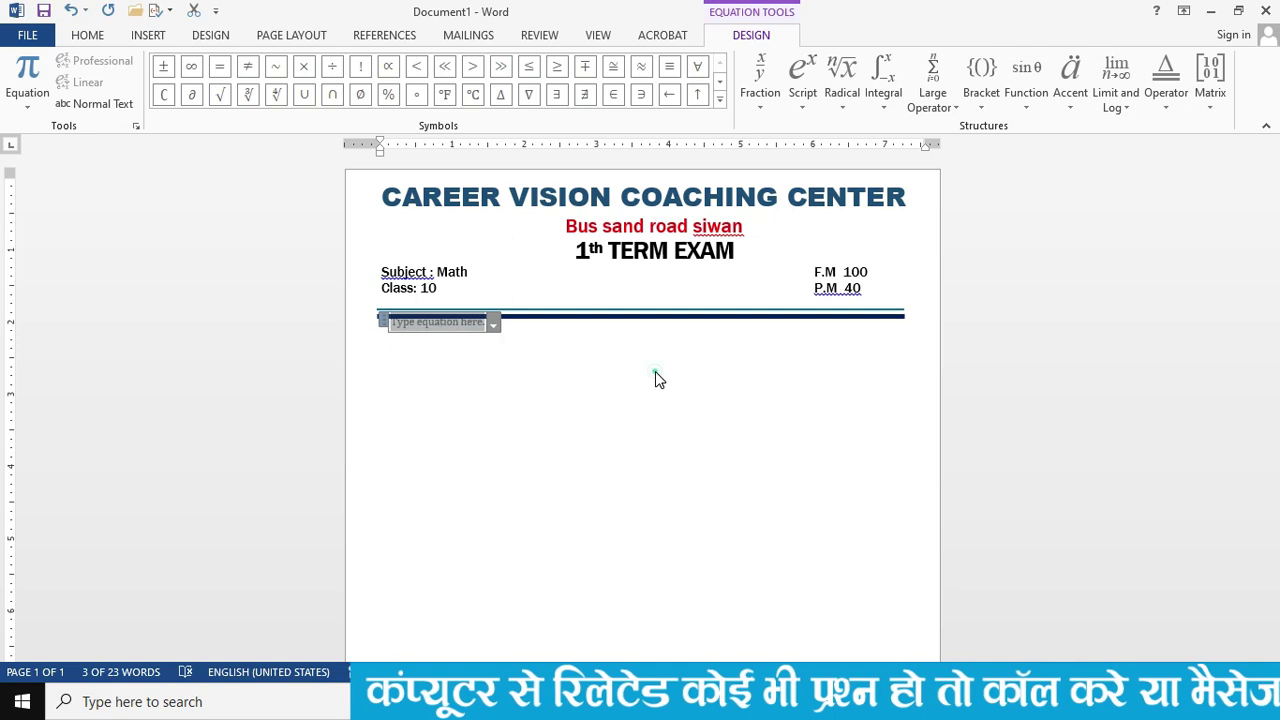
left_click(493, 322)
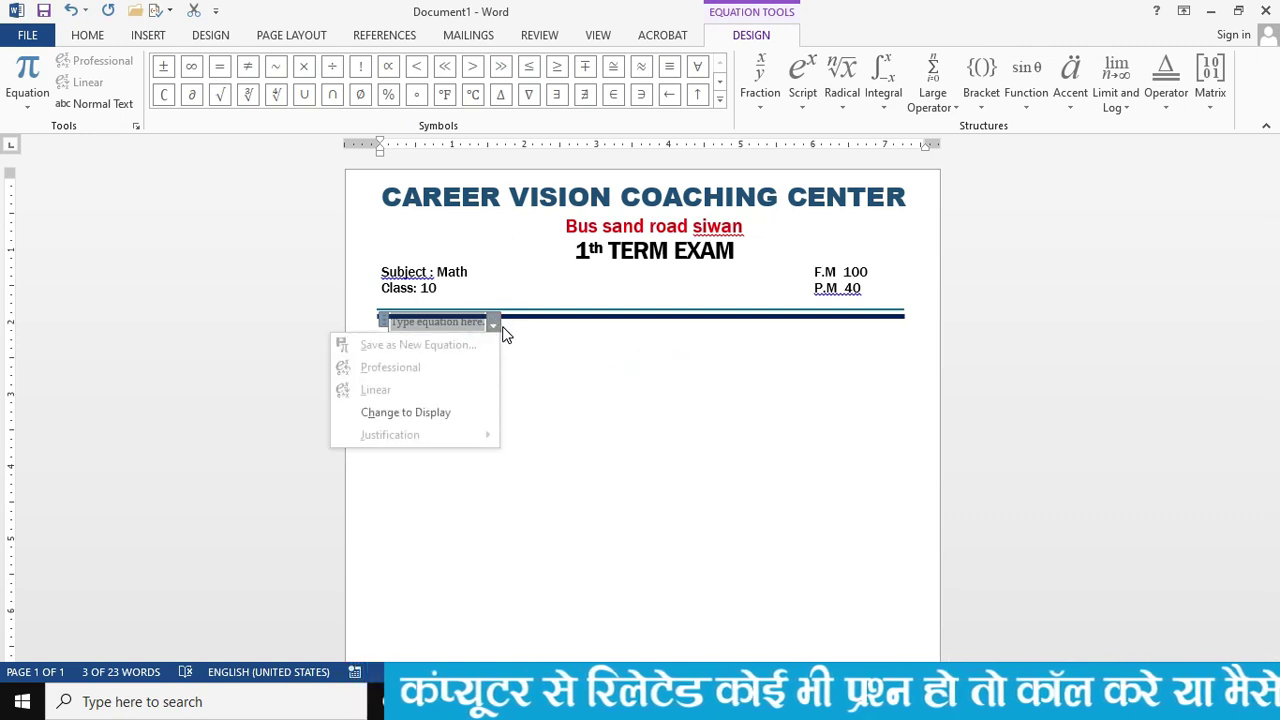
left_click(498, 328)
left_click(506, 347)
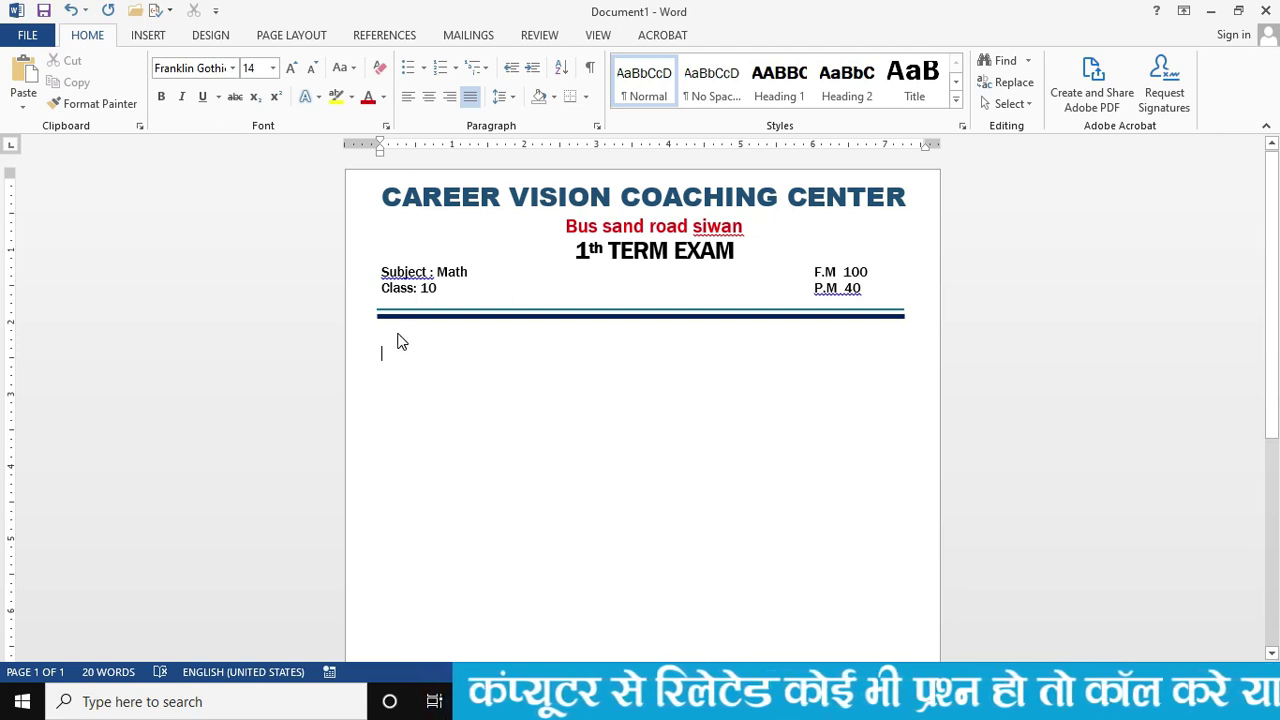
Type the line 'Q.1 Solve this question ? 5' and select all of it.
type("Q.1  Solve this qees")
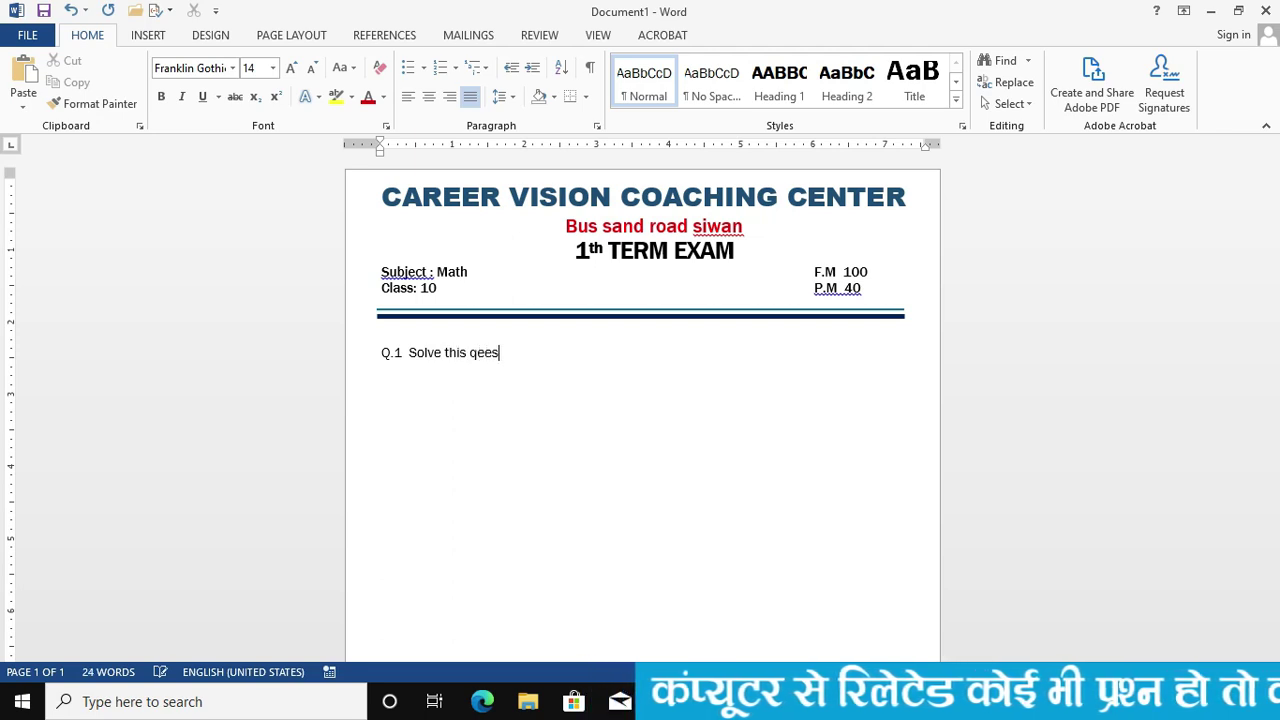
key("BackSpace")
key("BackSpace")
key("BackSpace")
type("uestion ?  ")
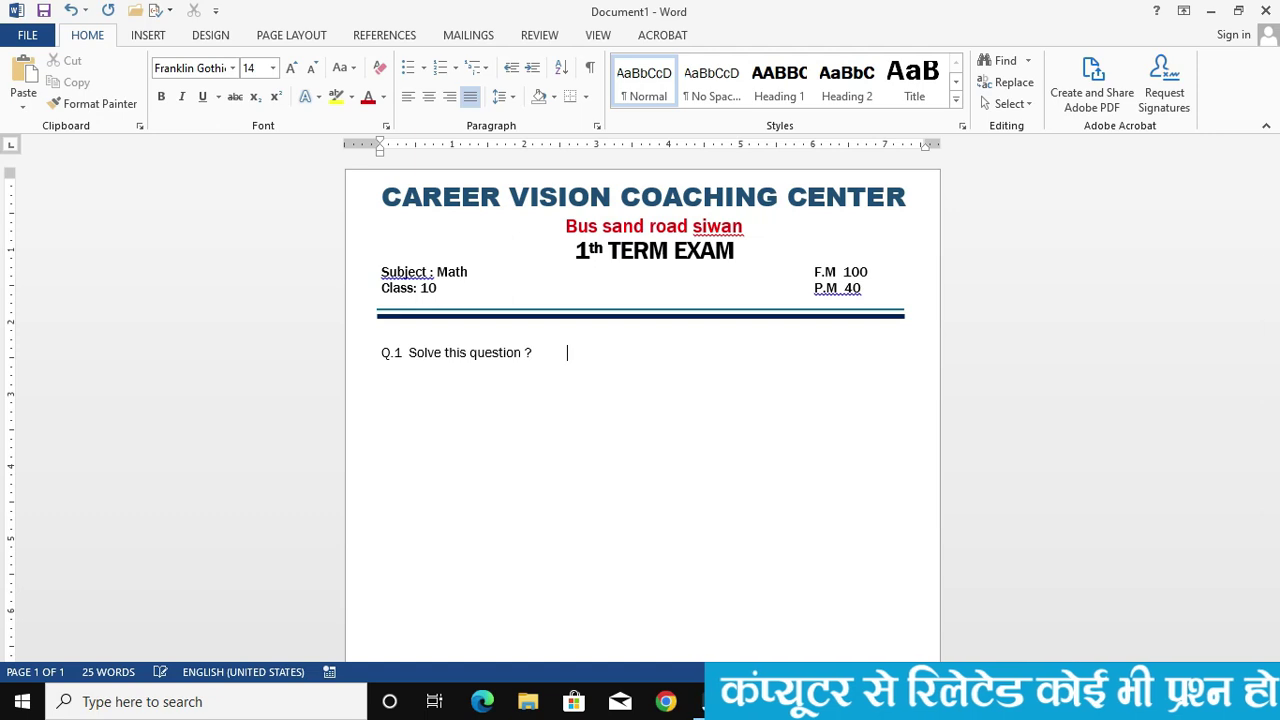
type("      5")
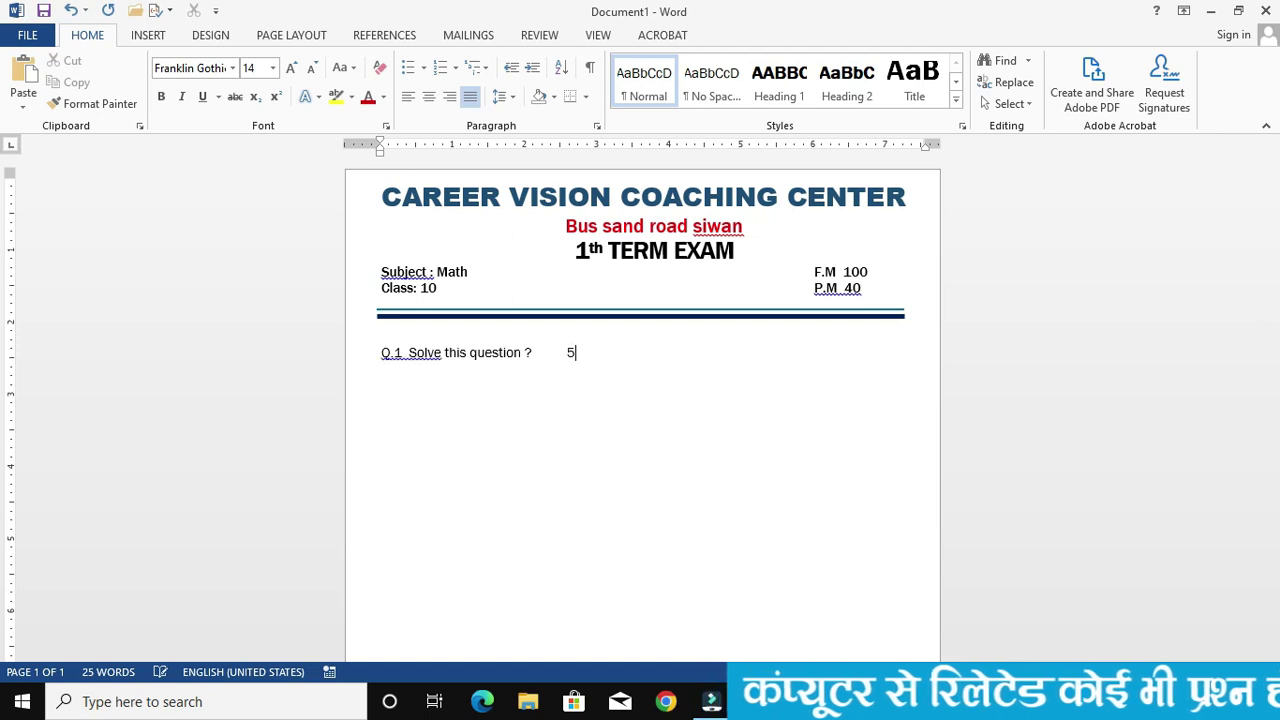
left_click(380, 352)
left_click(582, 352)
double_click(575, 352)
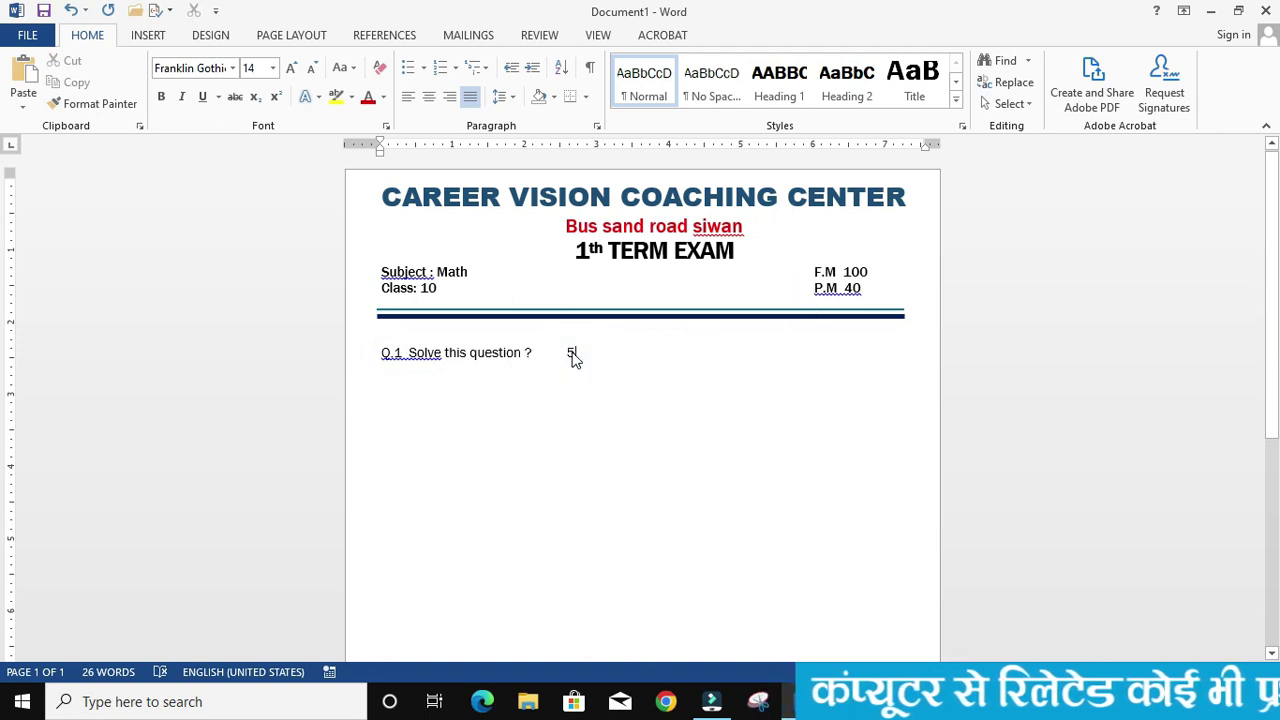
key("ctrl+shift+Left")
key("ctrl+shift+Left")
key("ctrl+shift+Left")
key("ctrl+shift+Left")
key("ctrl+shift+Left")
key("ctrl+shift+Left")
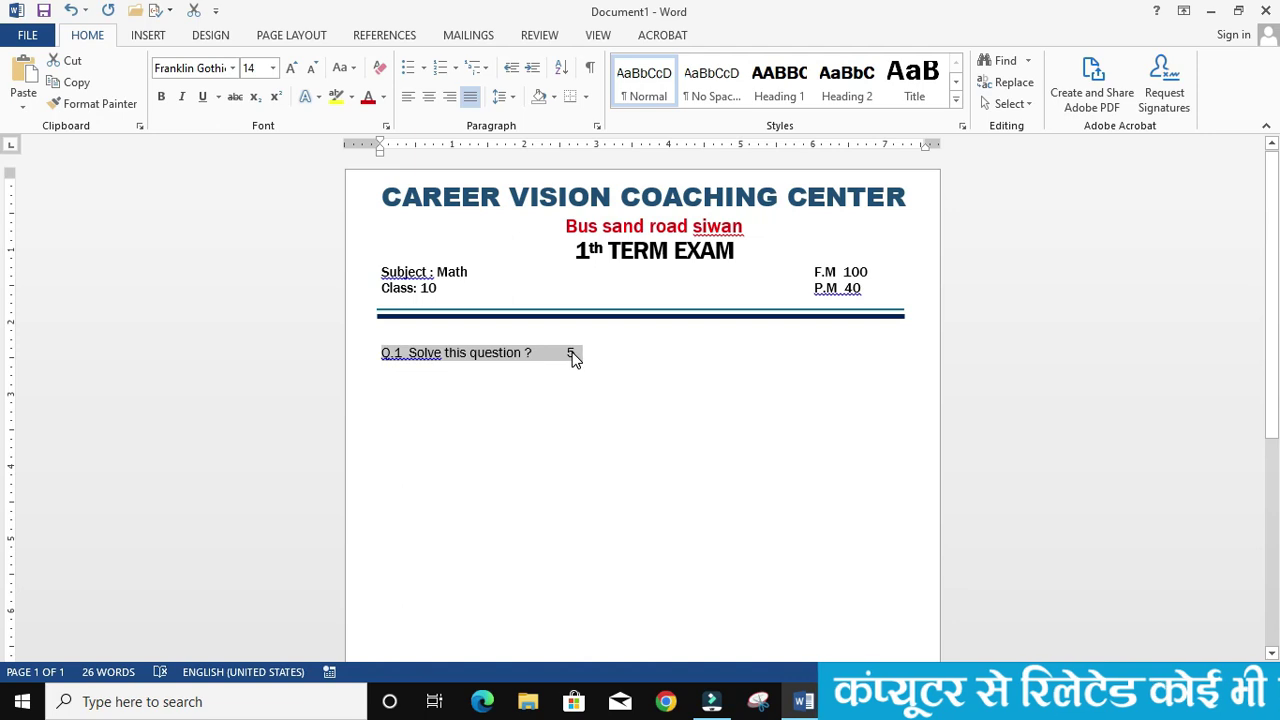
Make the Q.1 line bold at 18 pt and start an empty line below it.
left_click(162, 96)
left_click(296, 68)
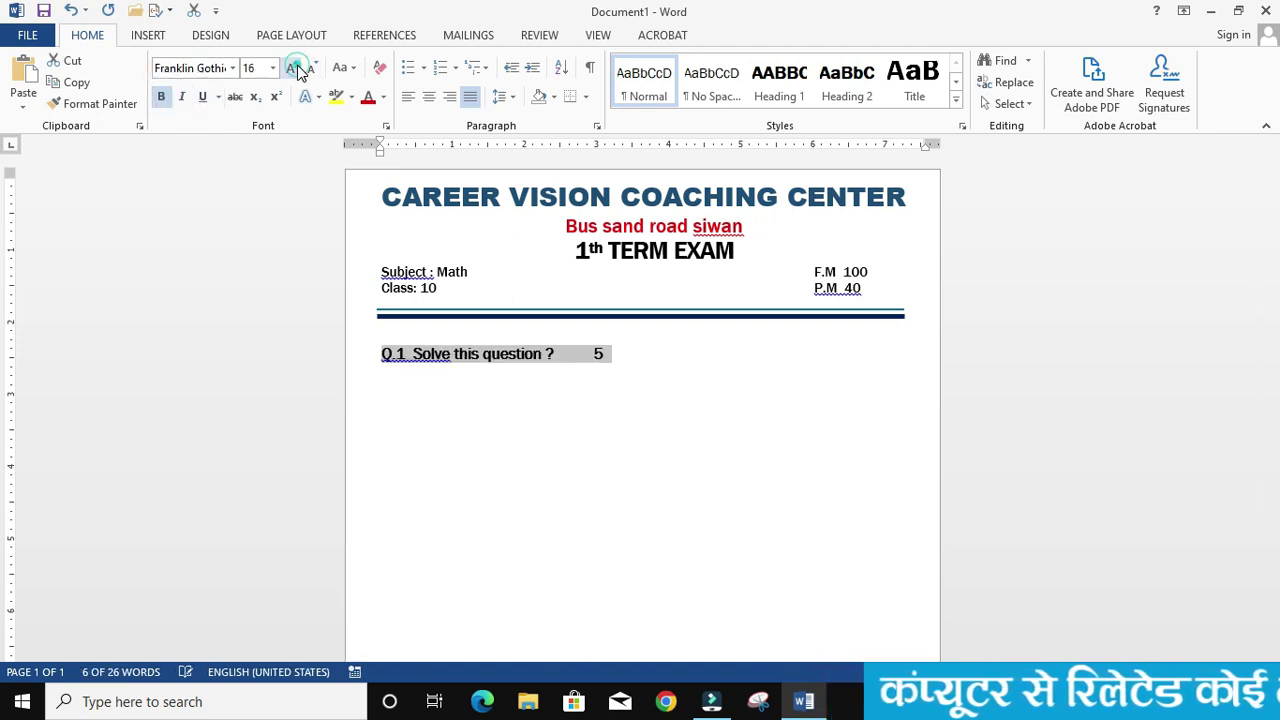
left_click(296, 68)
left_click(389, 372)
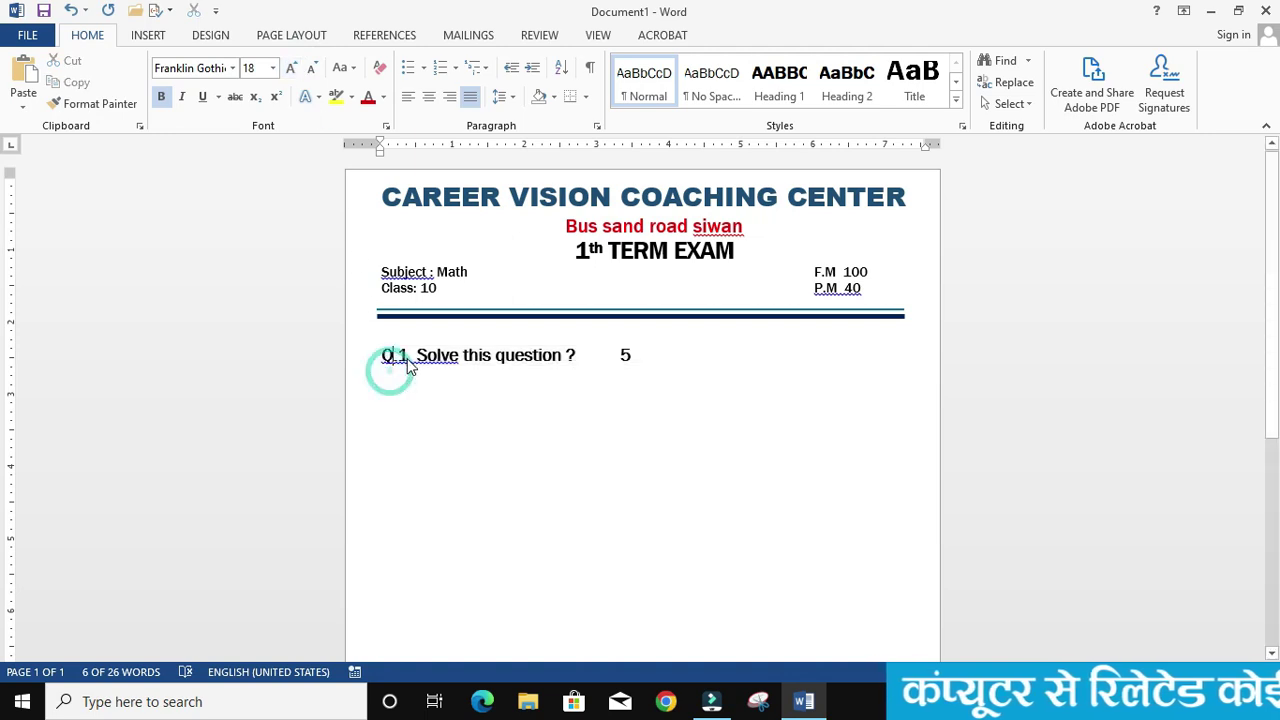
left_click(412, 355)
left_click(484, 387)
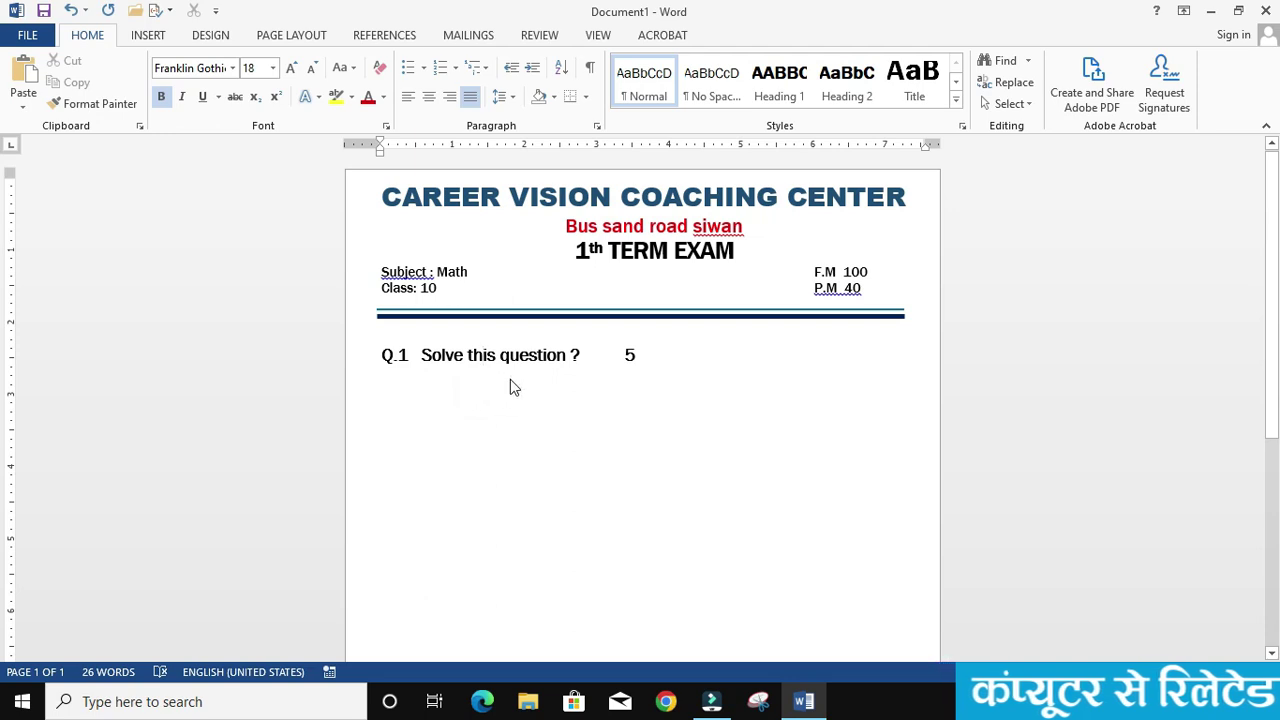
left_click(652, 367)
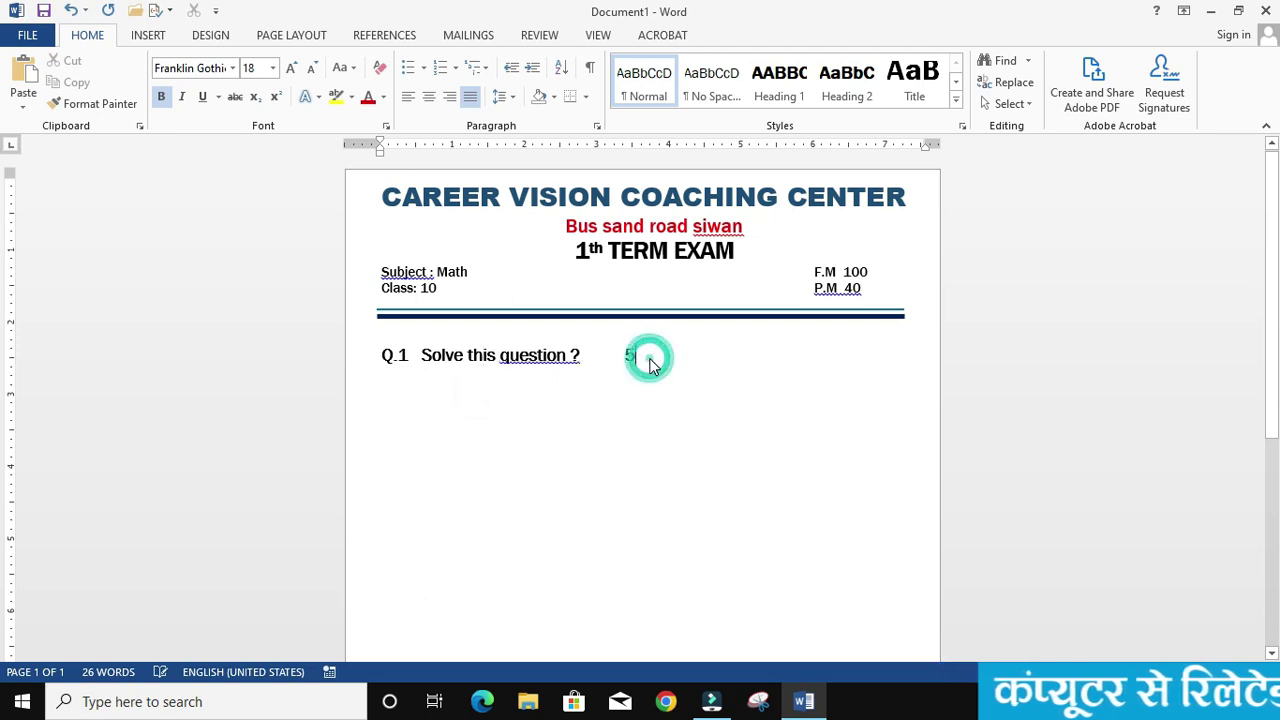
key("Return")
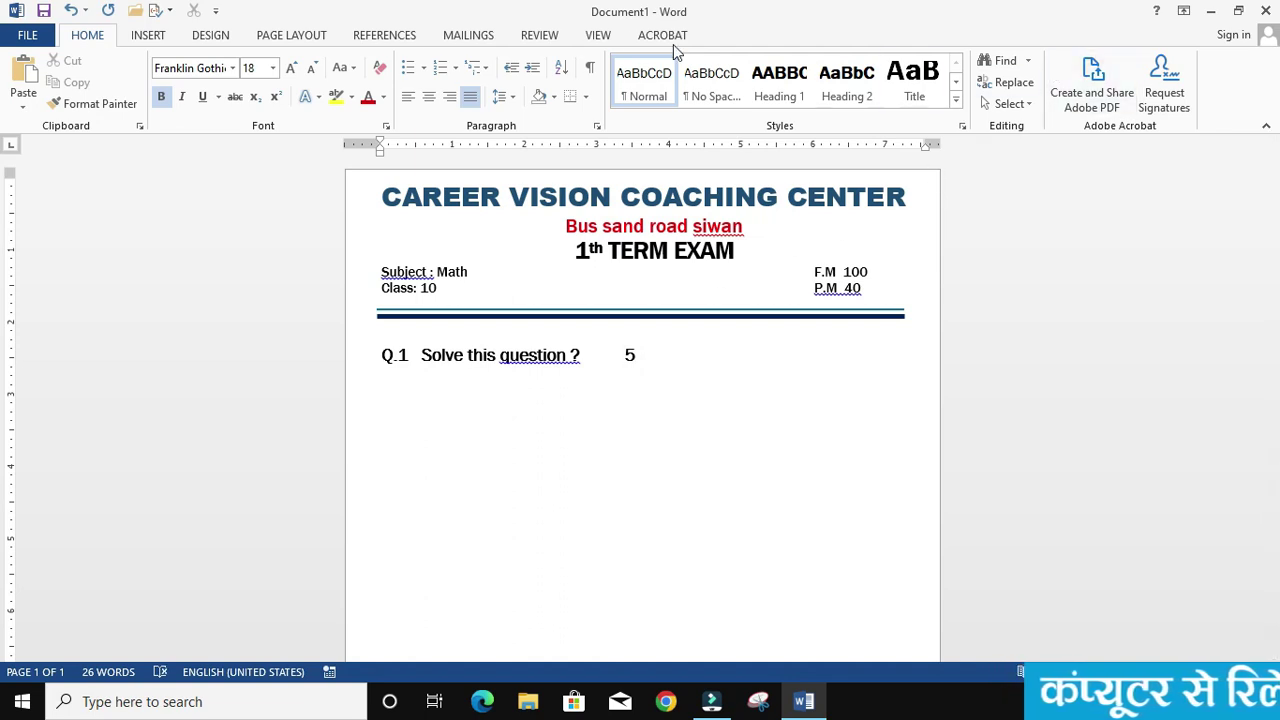
Insert a left-aligned equation under Q.1 holding an empty pair of round parentheses.
left_click(152, 38)
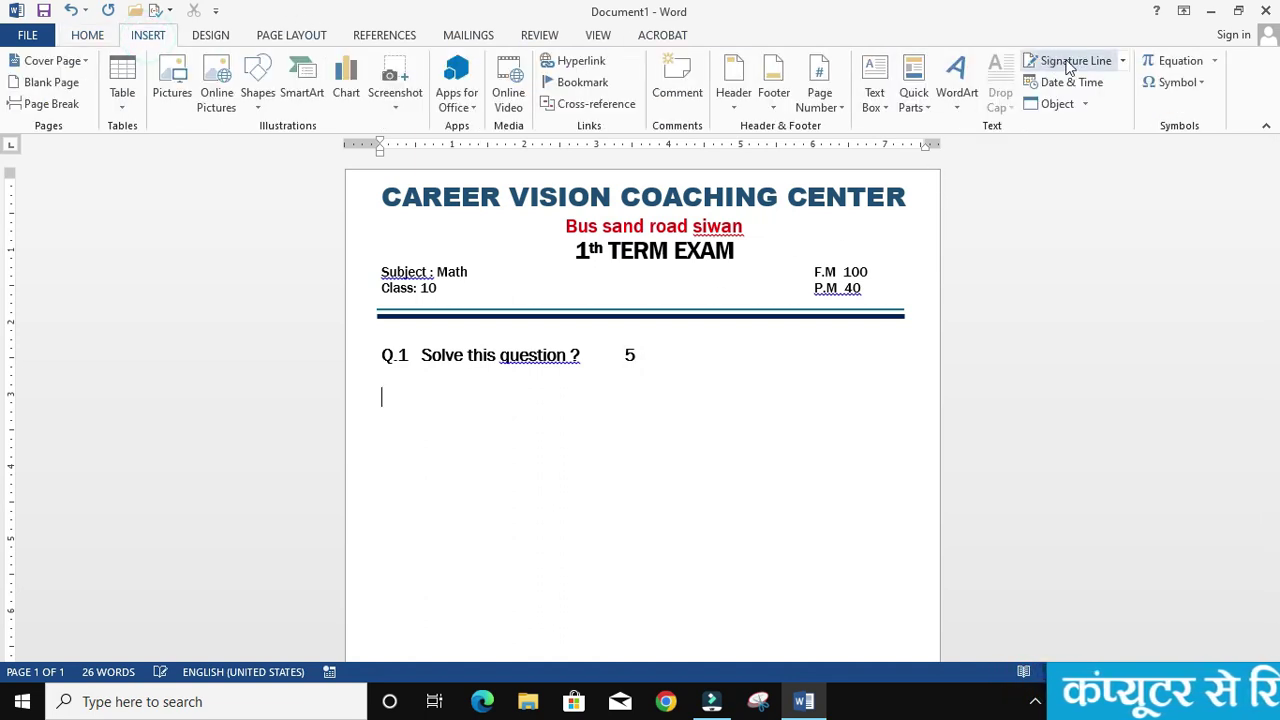
left_click(1180, 61)
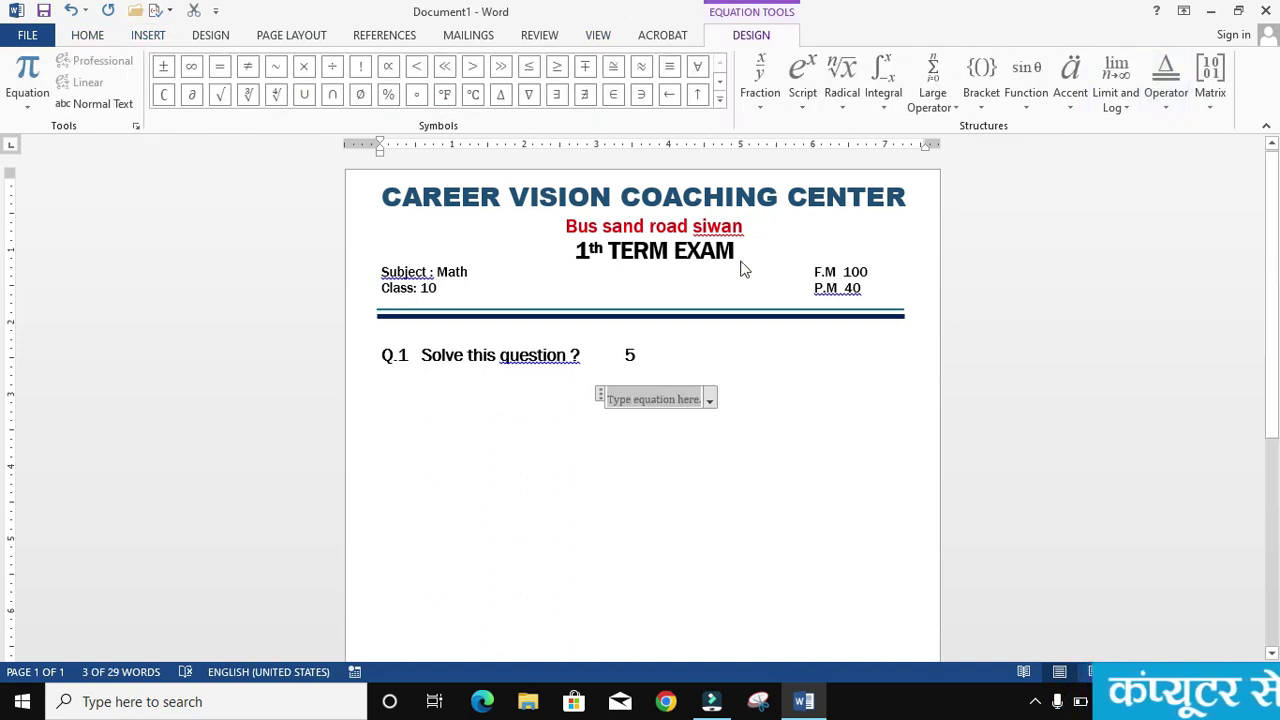
left_click(84, 36)
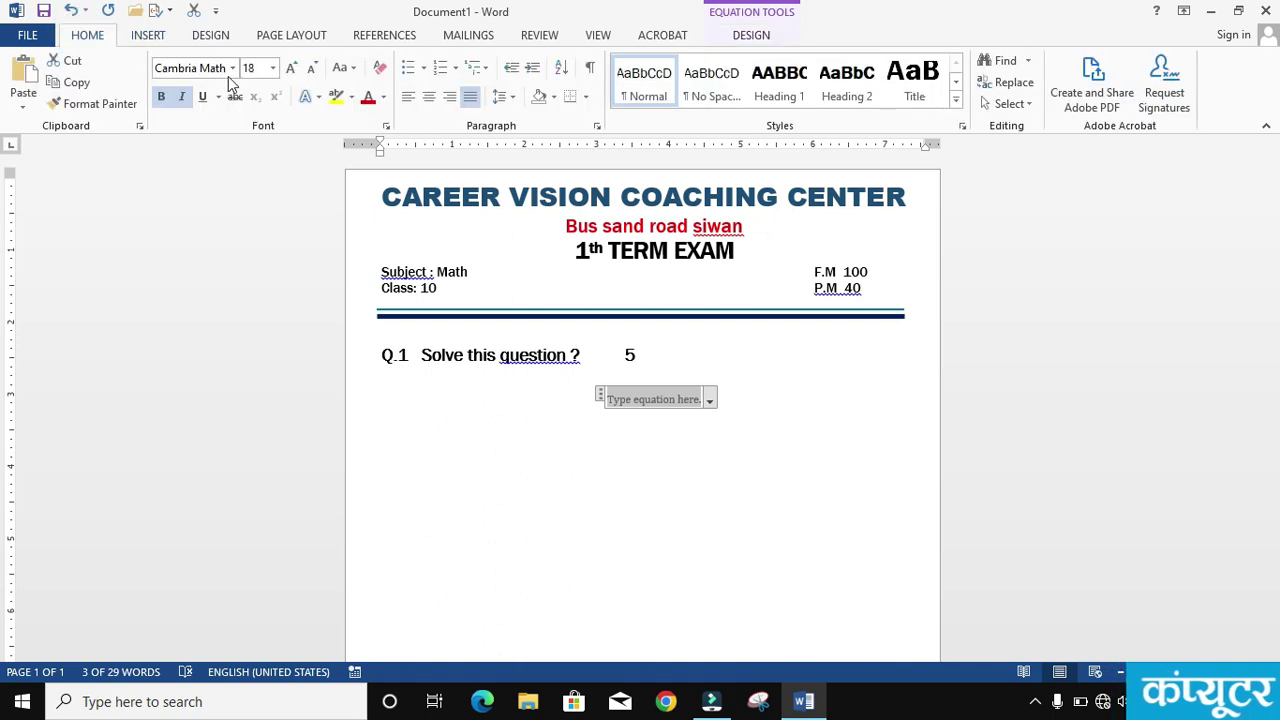
left_click(408, 100)
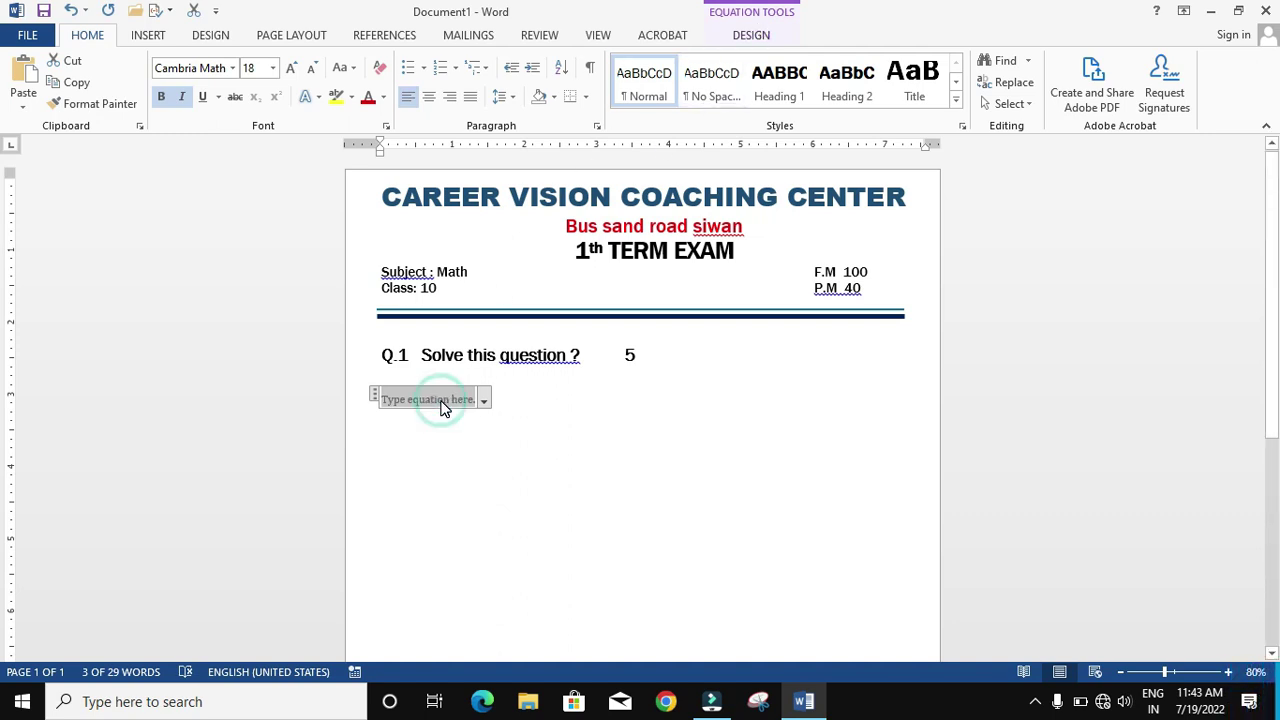
left_click(754, 38)
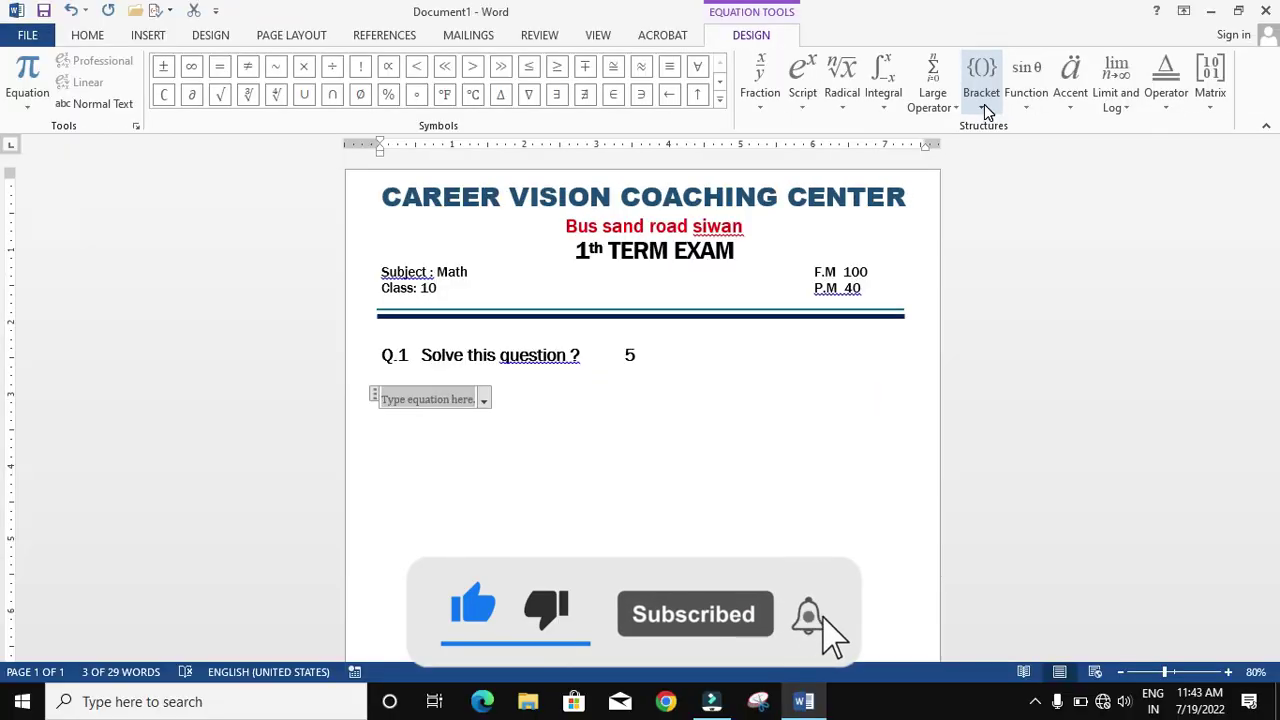
left_click(985, 110)
left_click(994, 184)
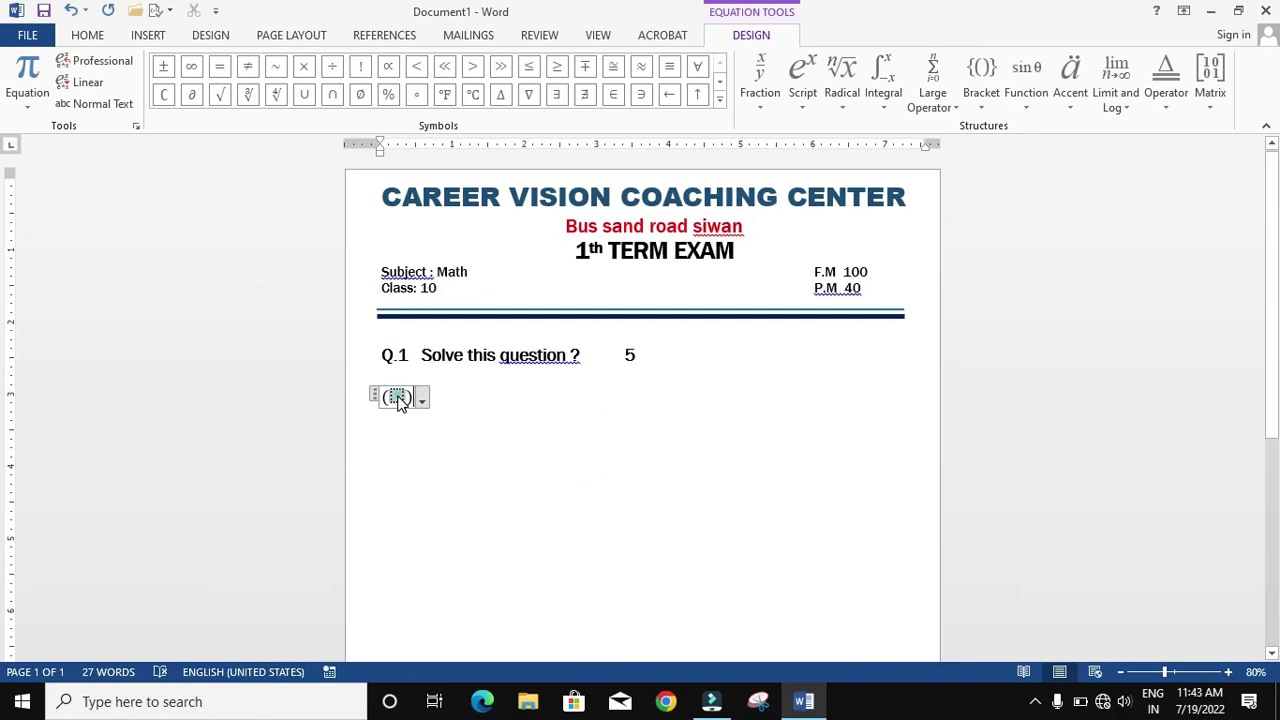
left_click(397, 397)
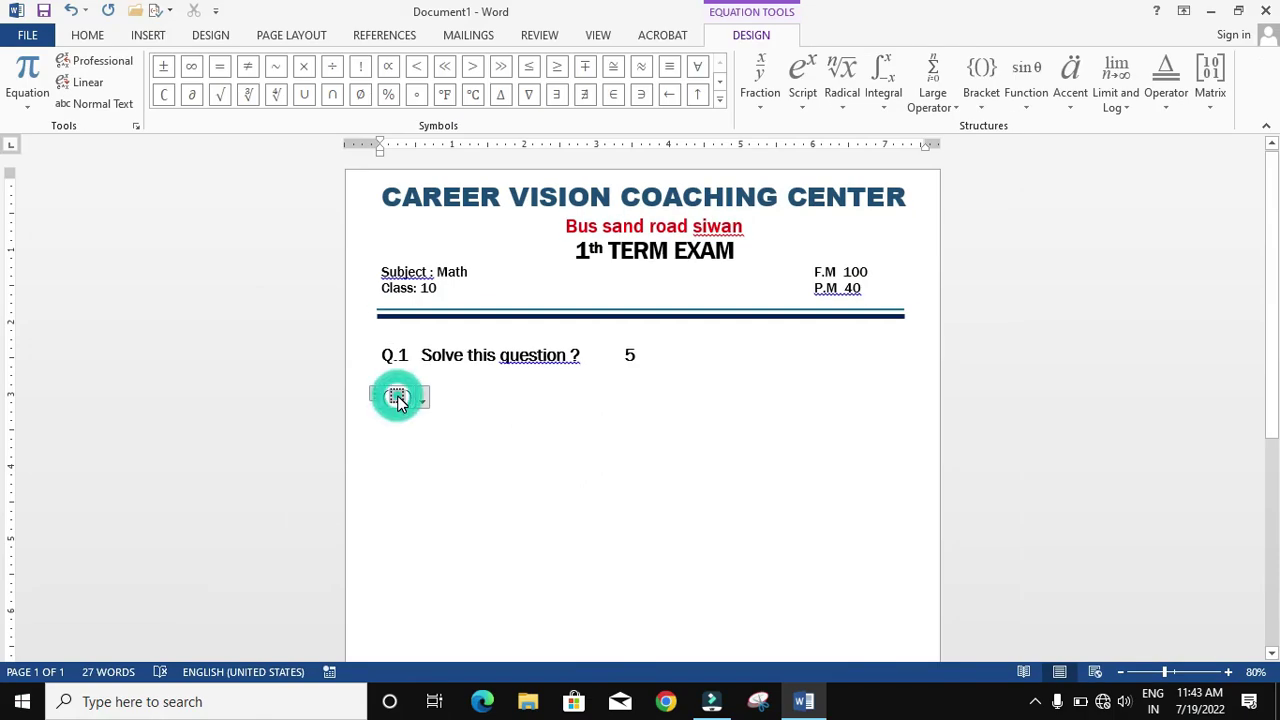
Fill the parentheses with the stacked fraction 1/5 and follow it with ×.
left_click(760, 112)
left_click(772, 178)
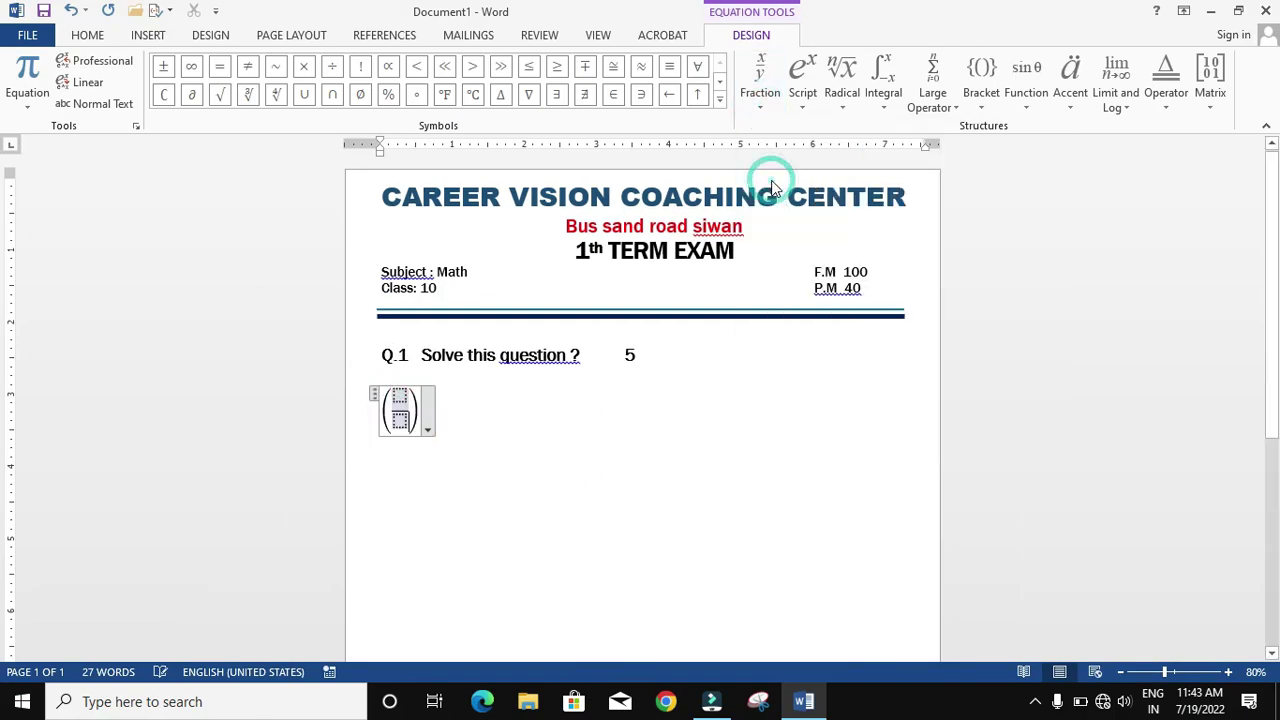
left_click(398, 398)
type("1")
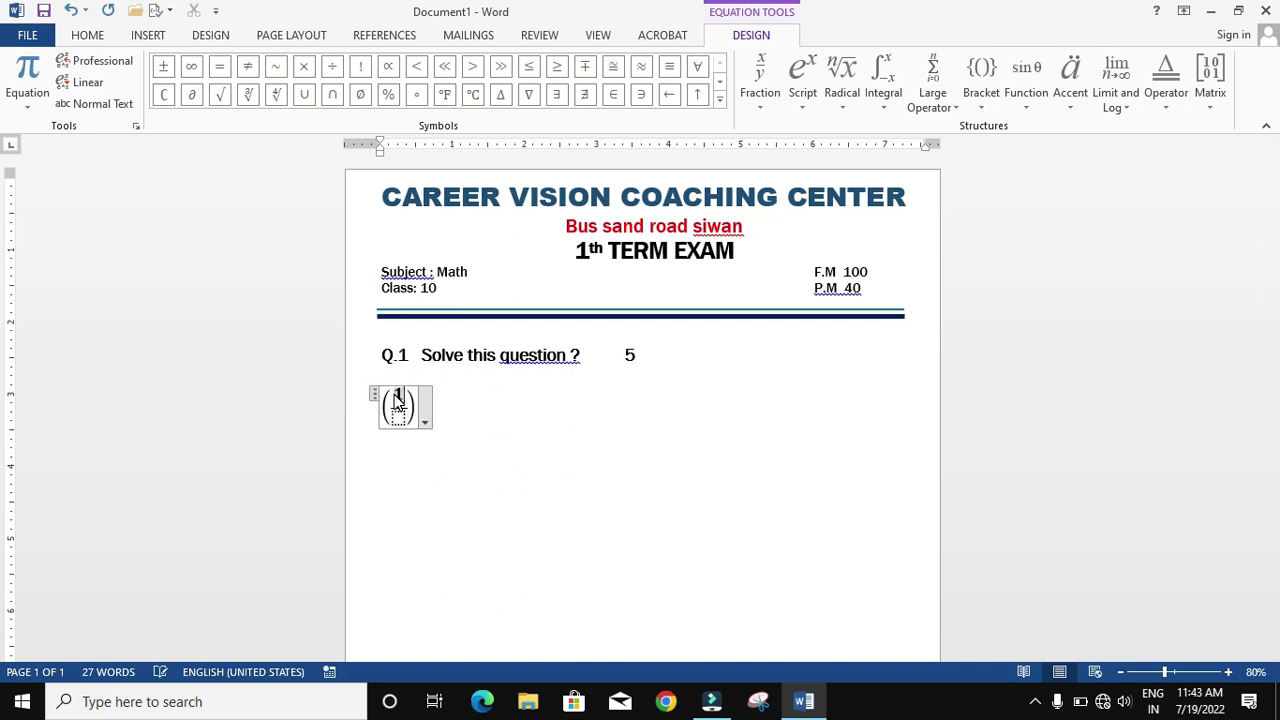
left_click(398, 414)
type("5")
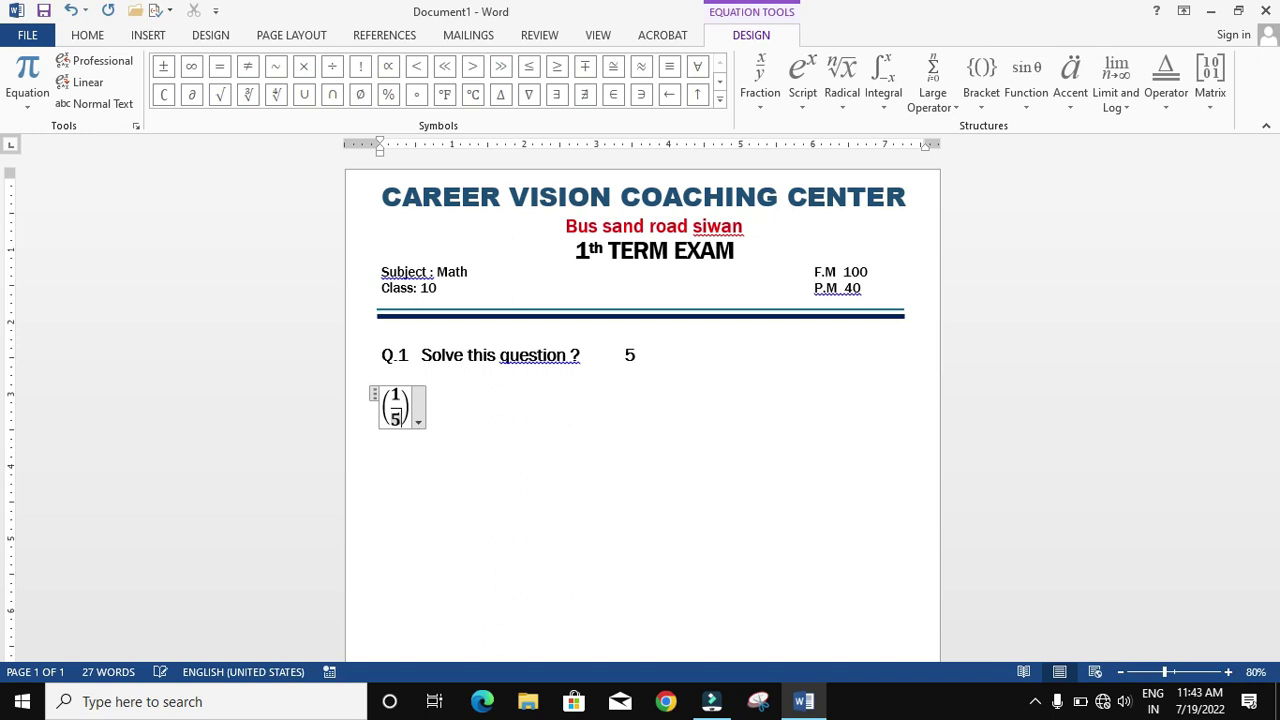
left_click(411, 404)
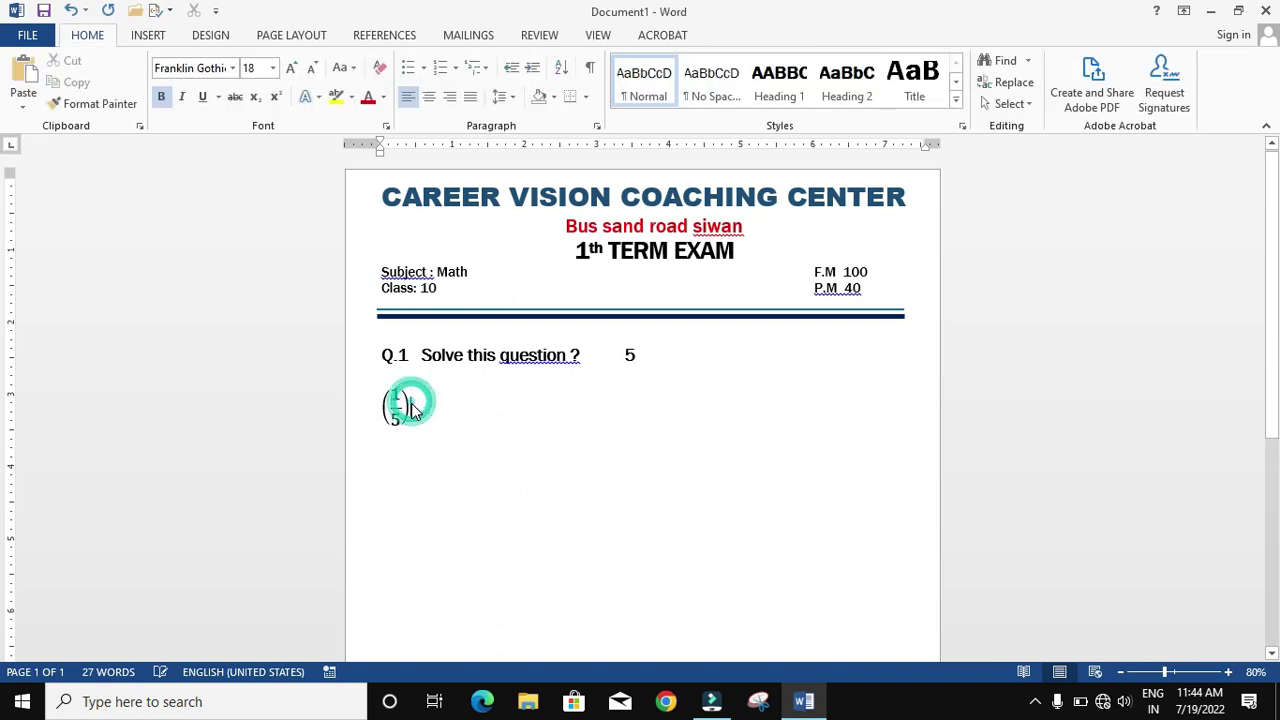
left_click(411, 408)
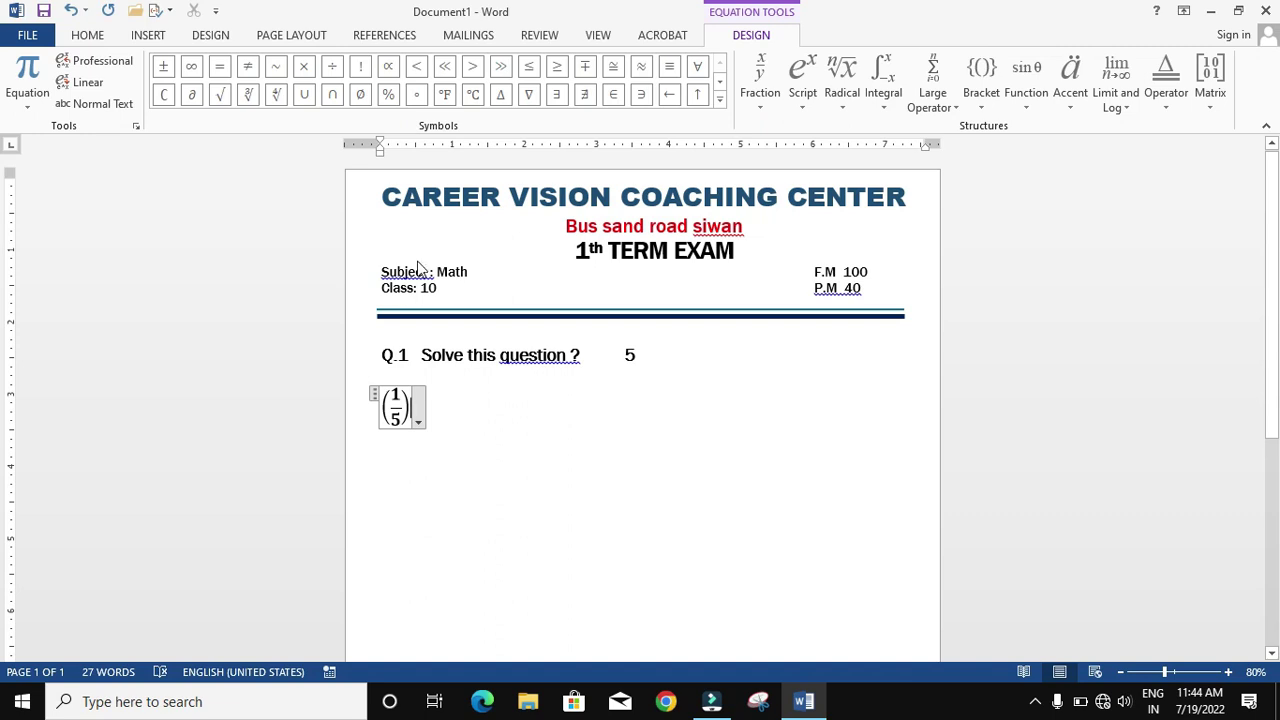
left_click(304, 68)
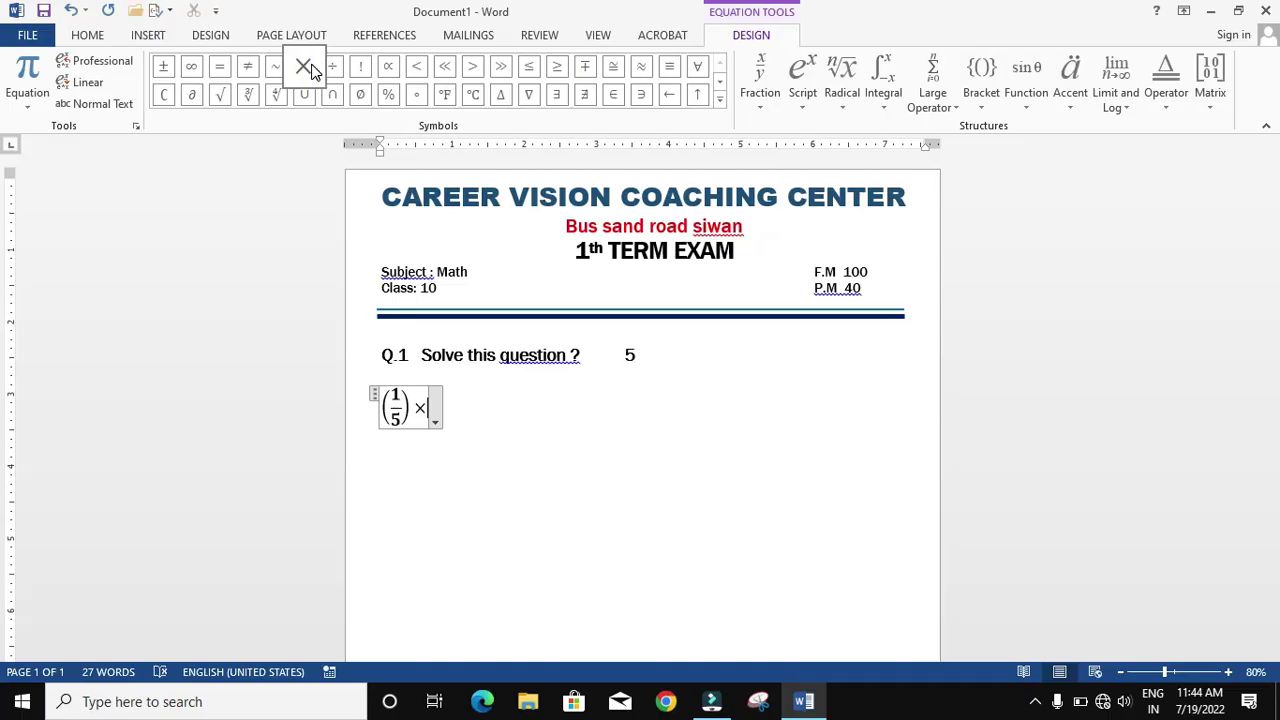
Add the bracketed stacked fraction 5/4 followed by '= 5'.
left_click(982, 80)
left_click(989, 175)
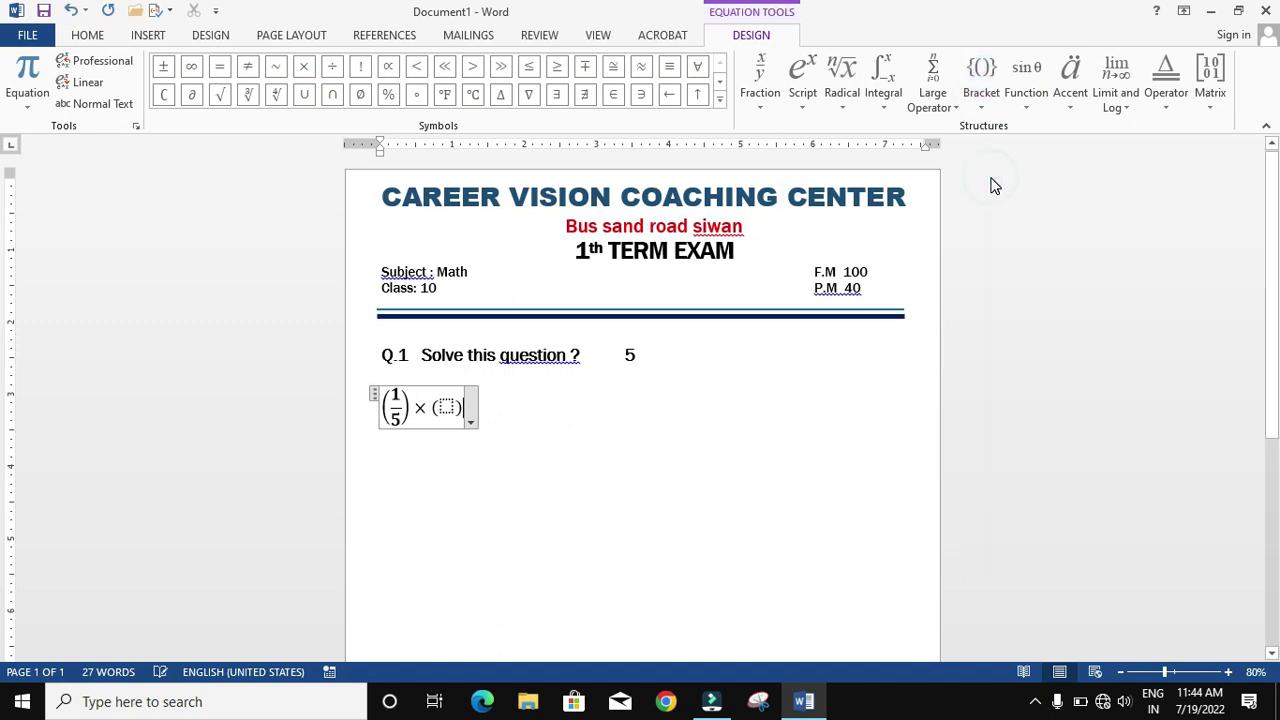
left_click(448, 408)
left_click(759, 100)
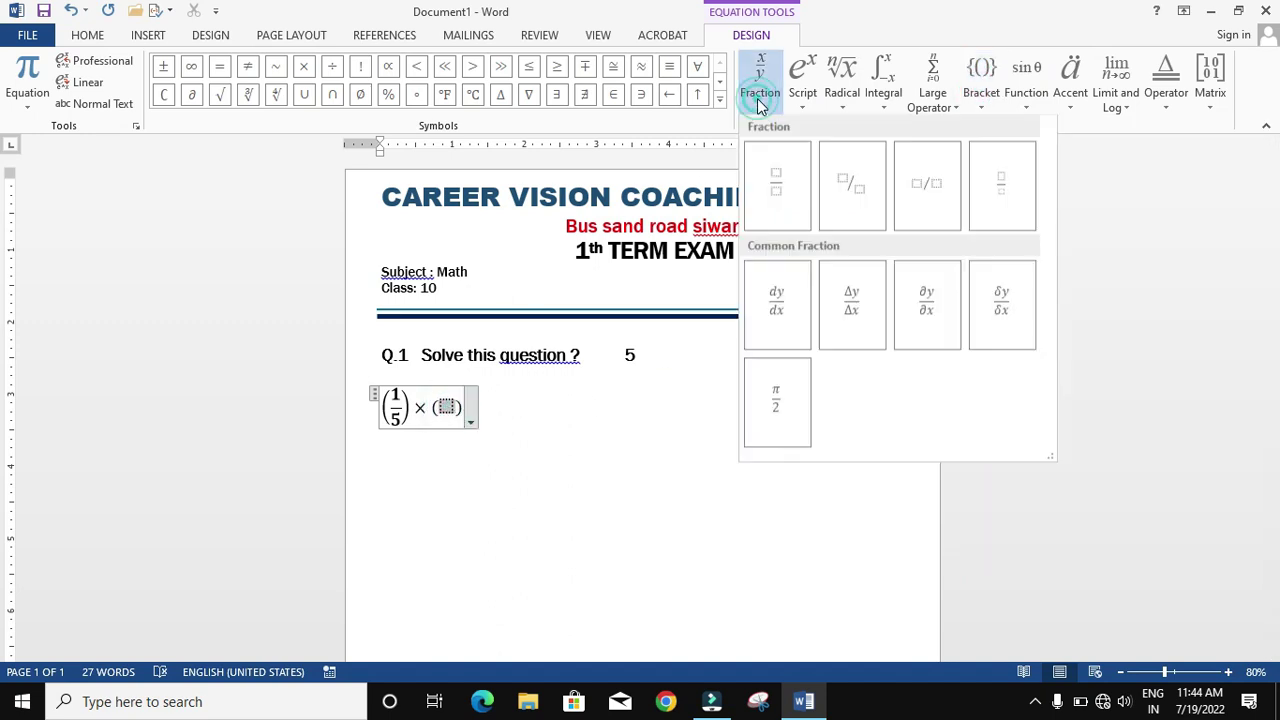
left_click(766, 183)
left_click(448, 400)
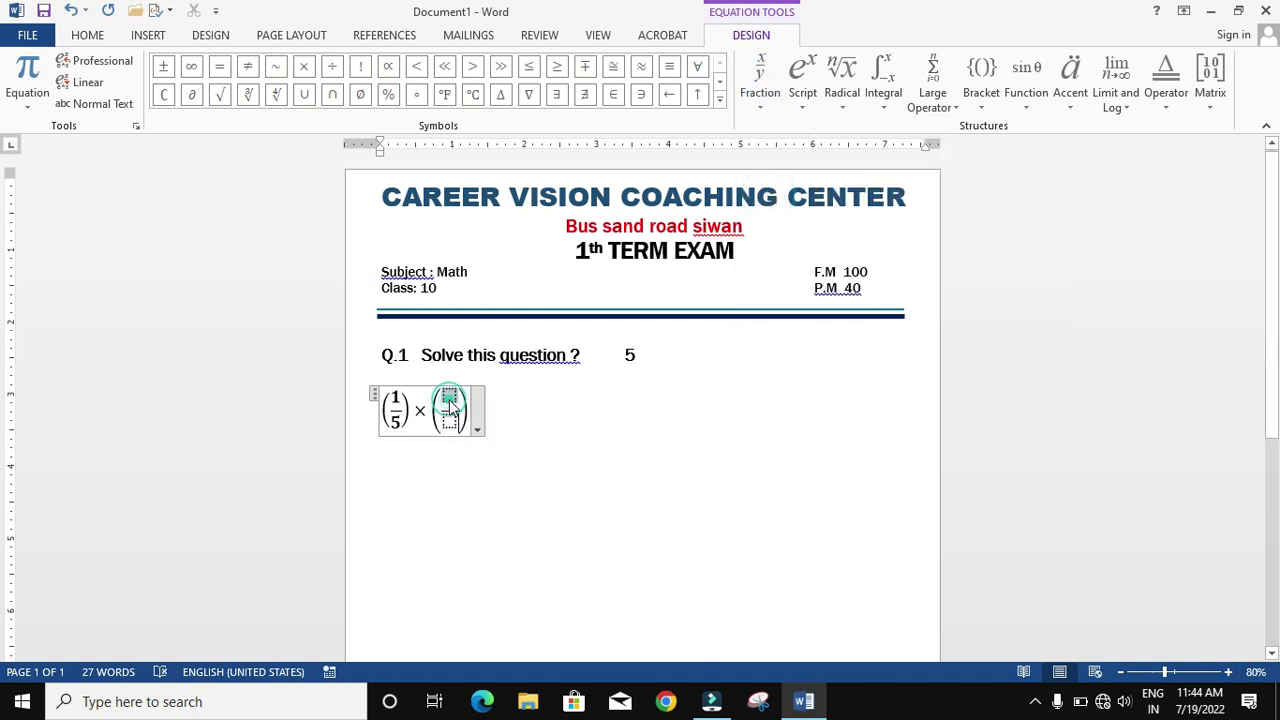
type("5")
left_click(451, 418)
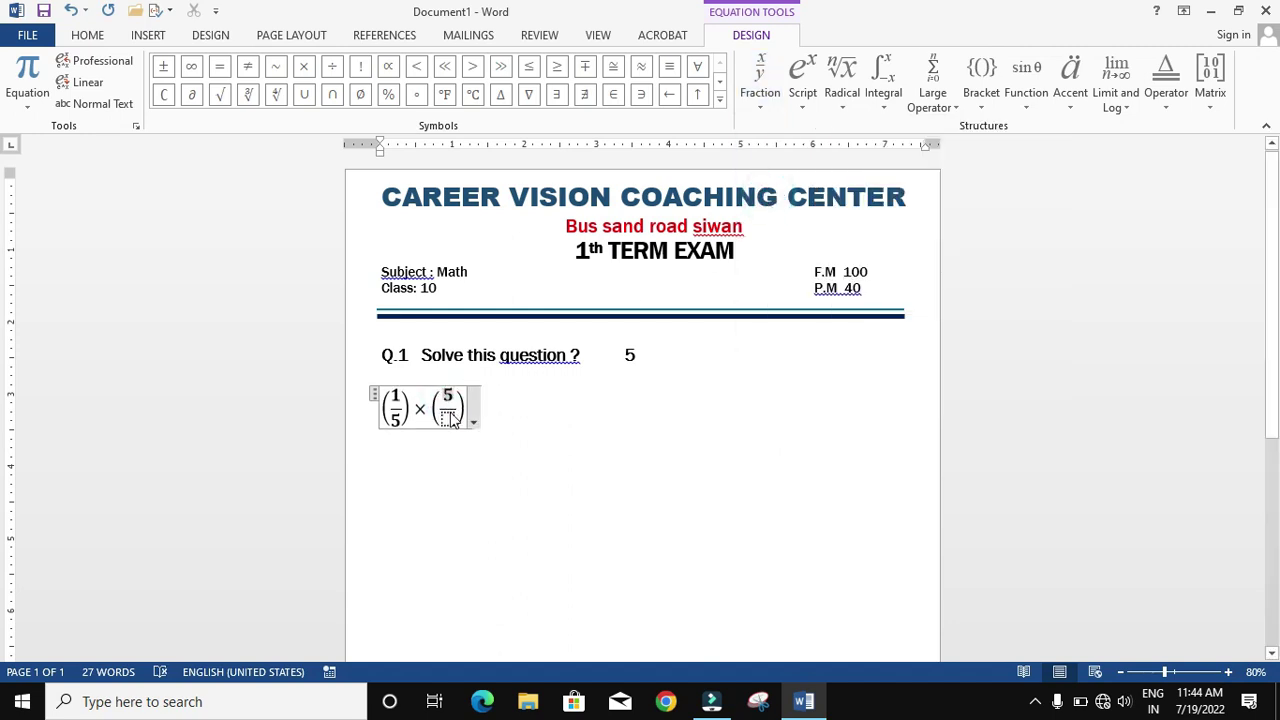
type("4")
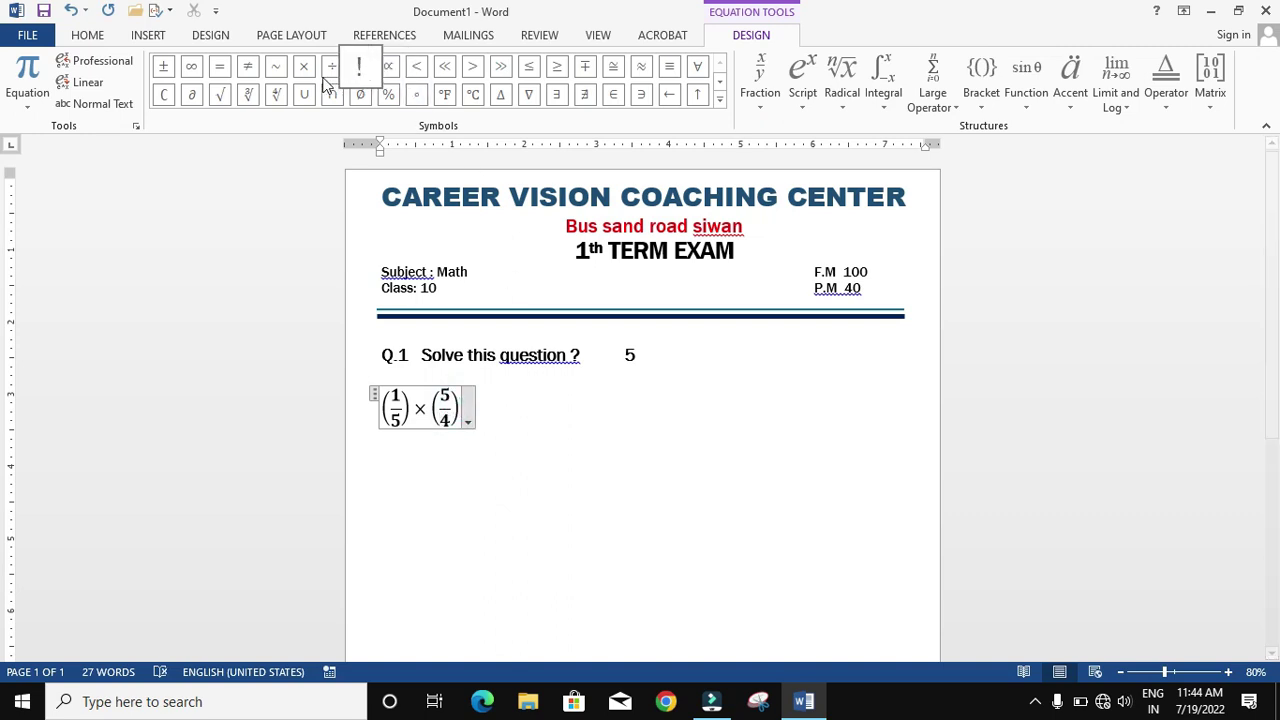
left_click(221, 68)
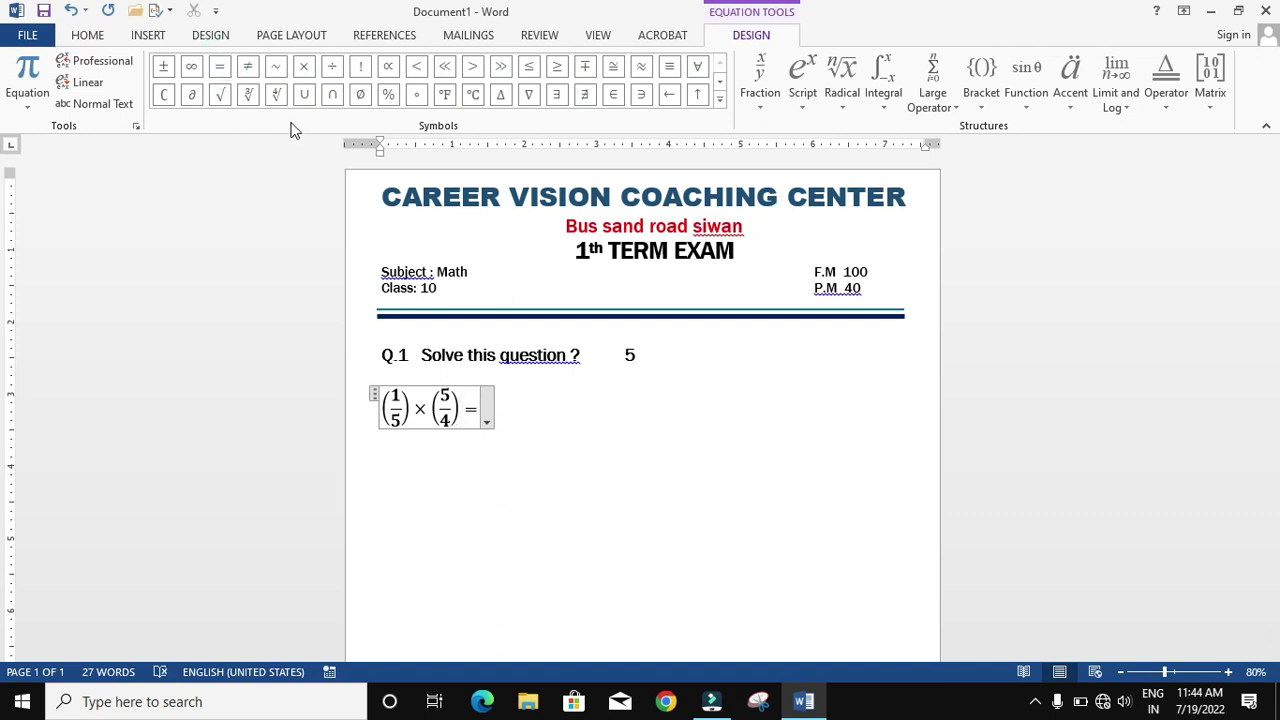
type(" 5")
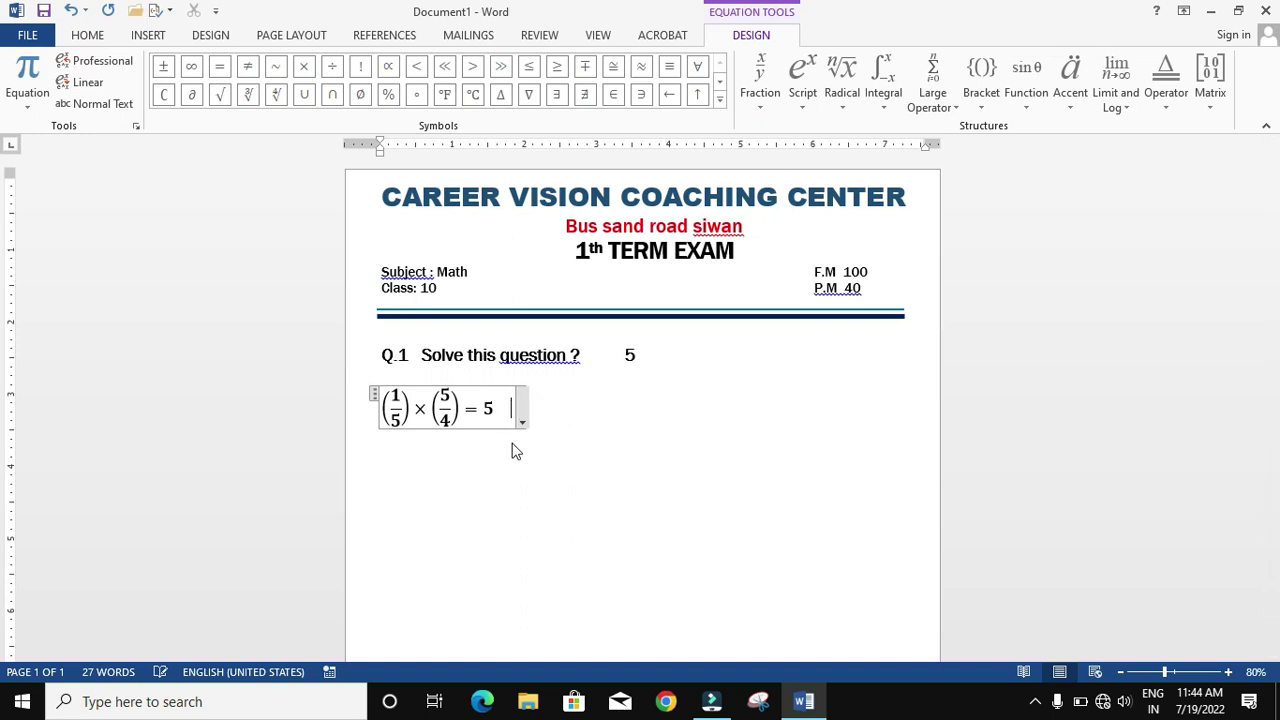
key("BackSpace")
key("BackSpace")
key("BackSpace")
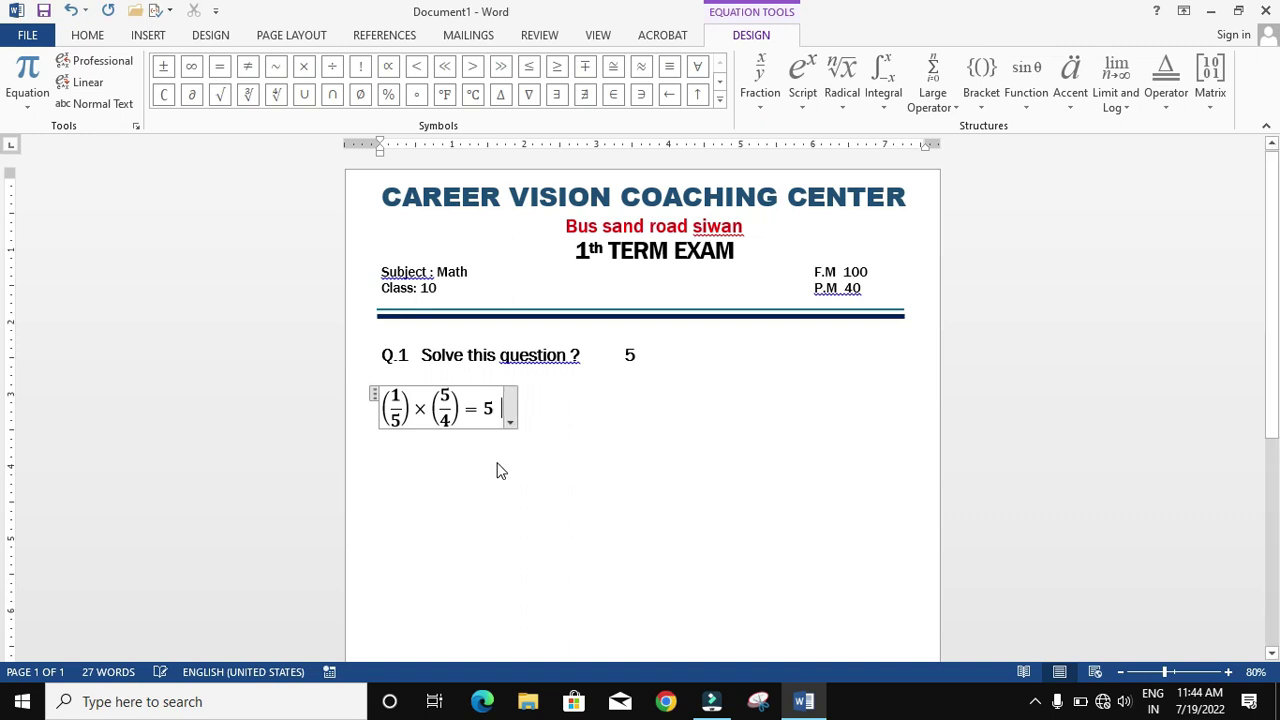
Append the bracketed stacked fraction 4/4 and a plus sign after '= 5'.
left_click(995, 112)
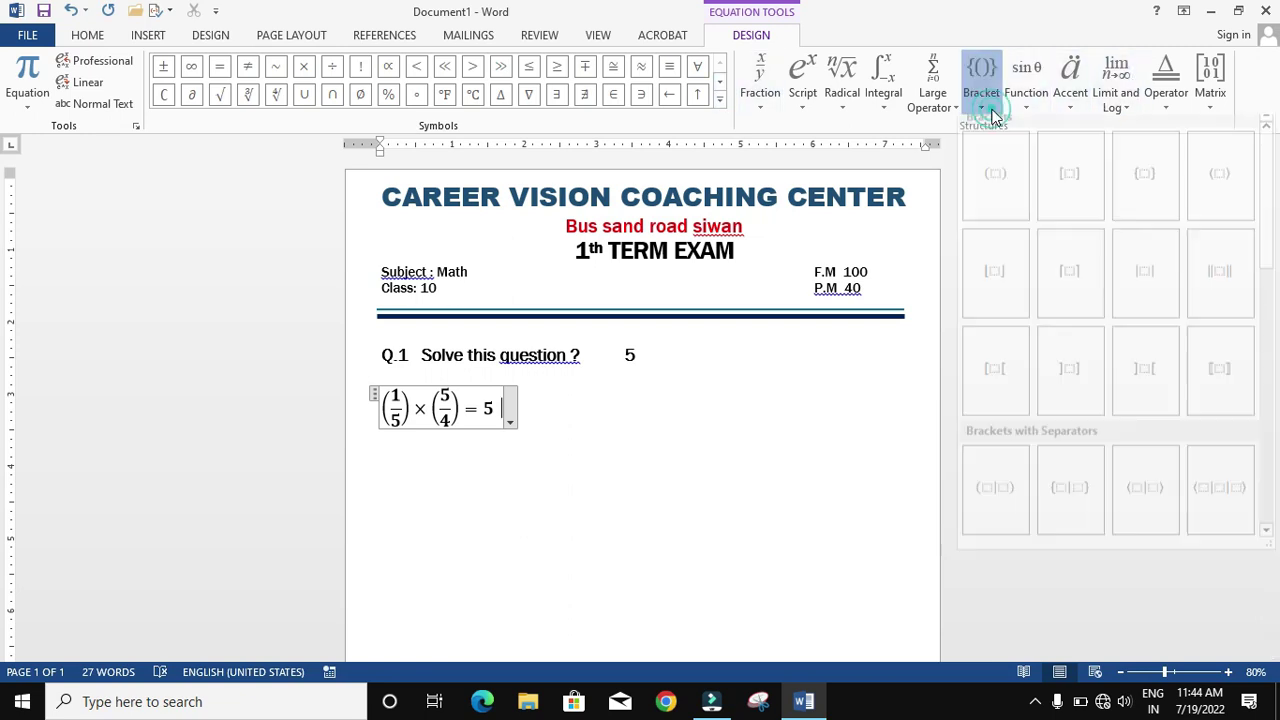
left_click(996, 192)
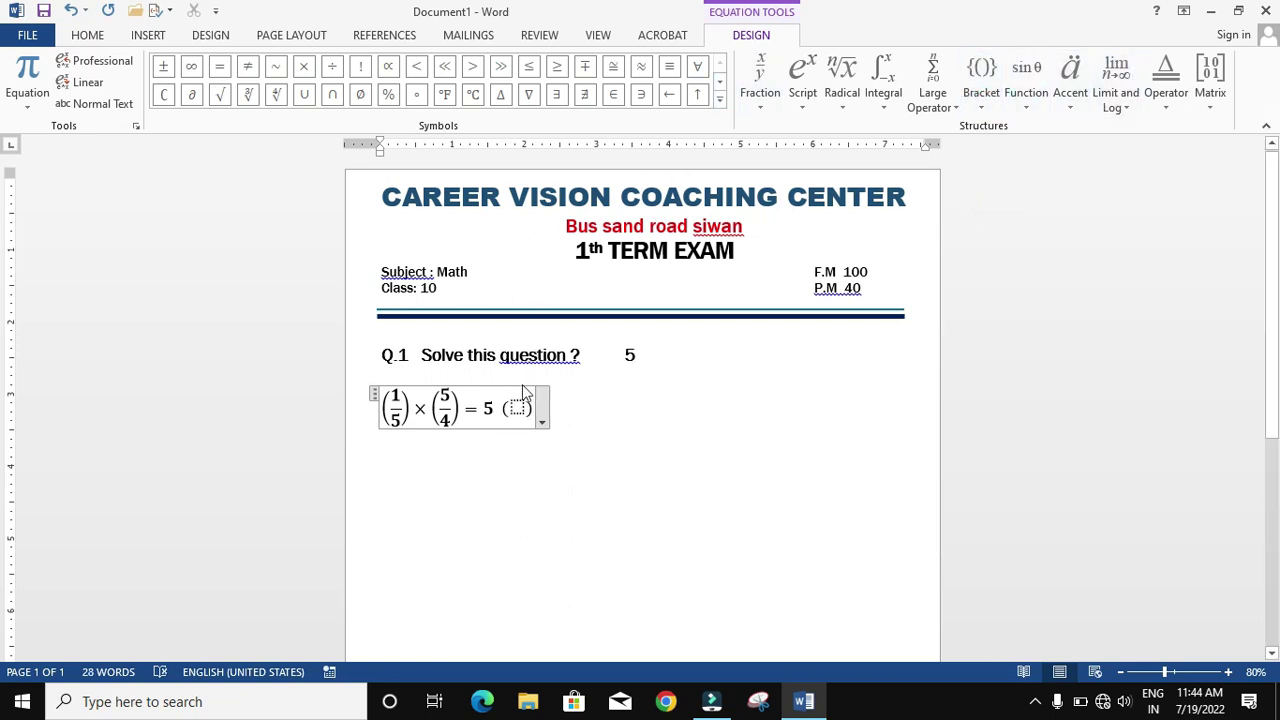
left_click(757, 94)
left_click(768, 197)
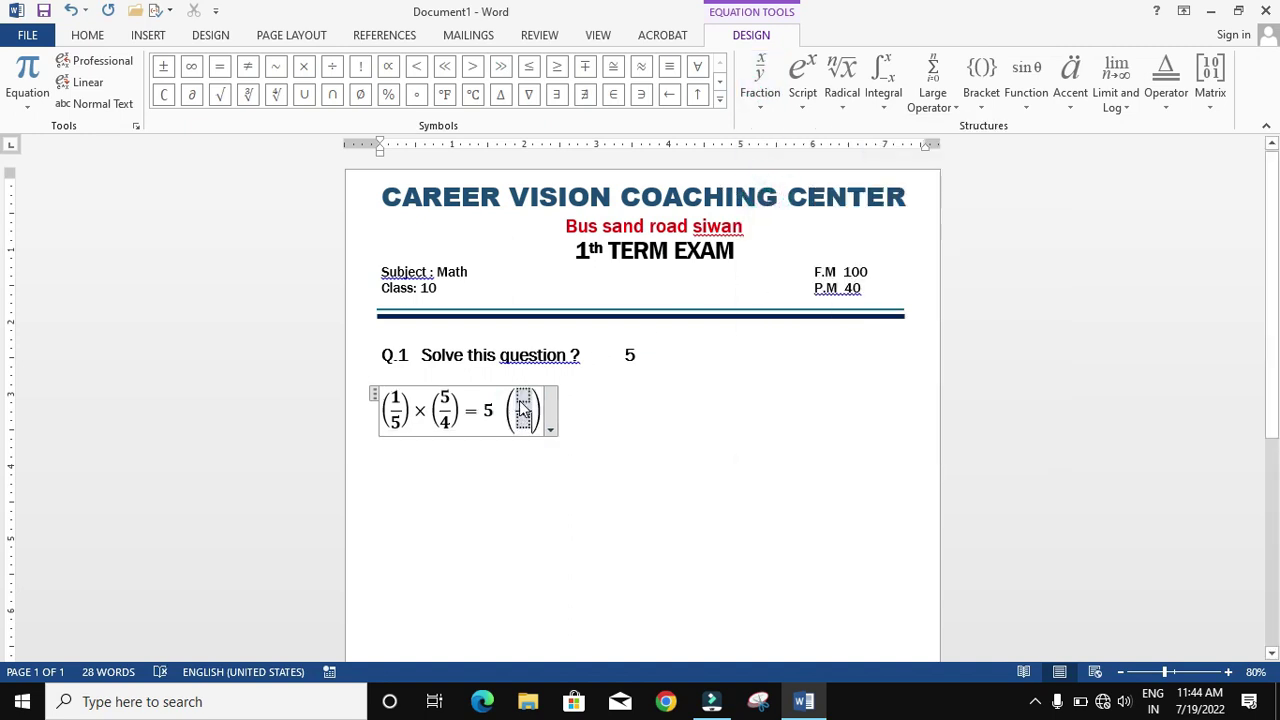
type("4/")
left_click(520, 416)
type("4/4")
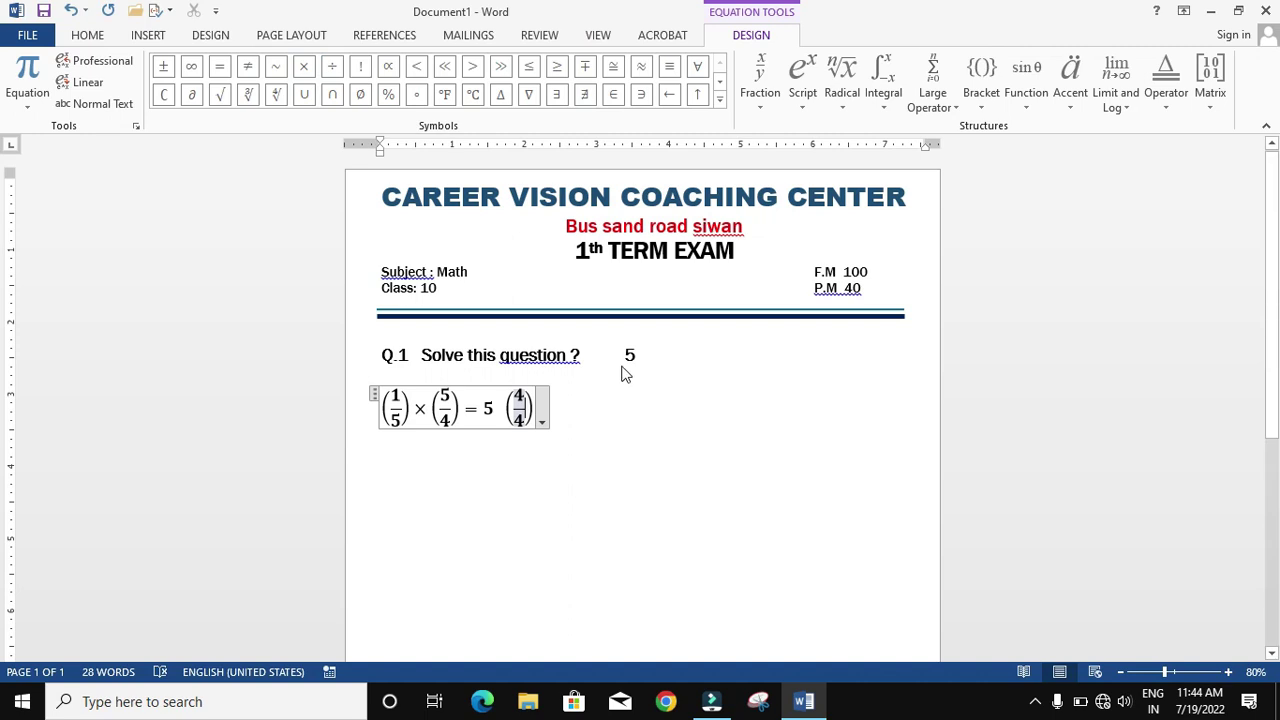
type("+")
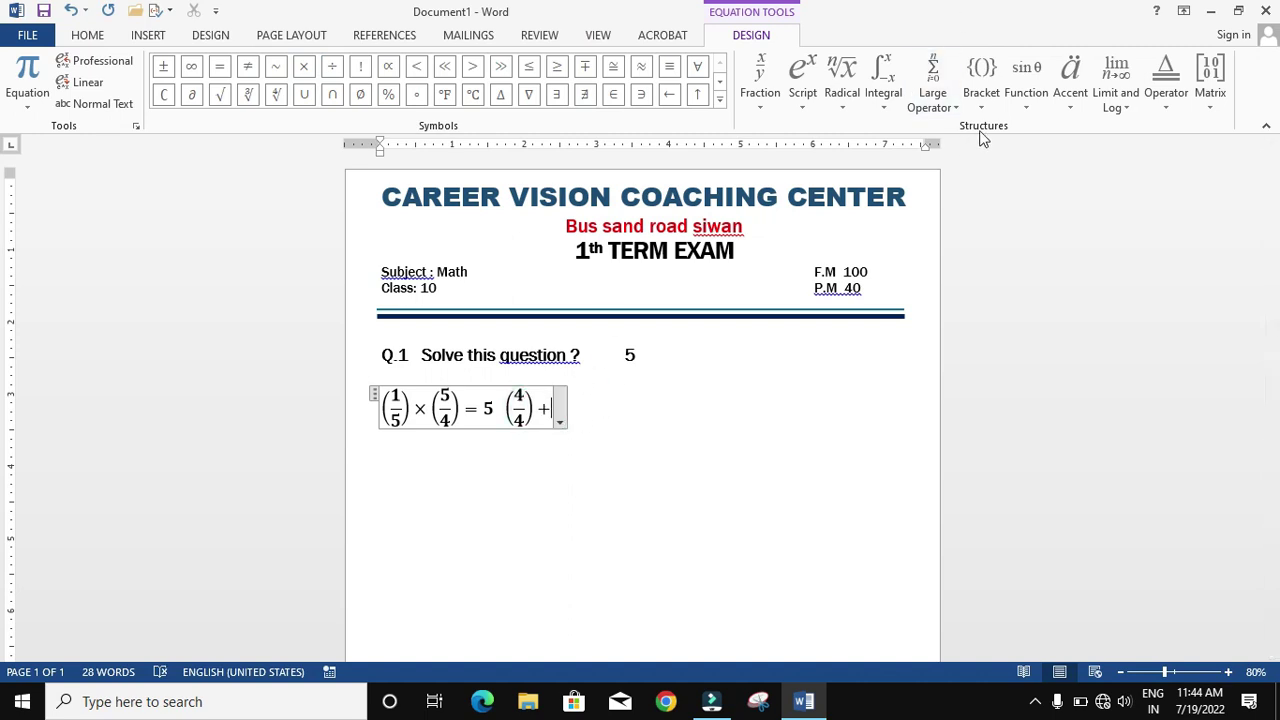
Add the bracketed stacked fraction 5/5 followed by '= 8'.
left_click(981, 80)
left_click(995, 188)
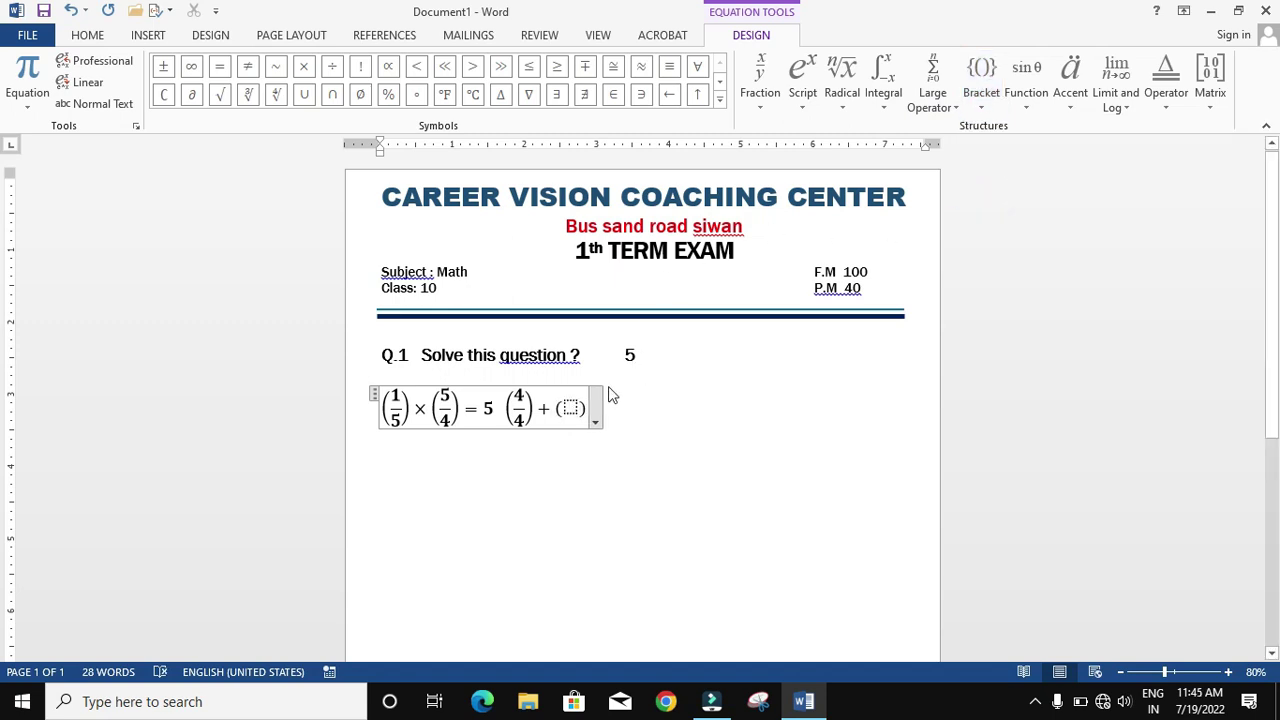
left_click(570, 410)
left_click(755, 100)
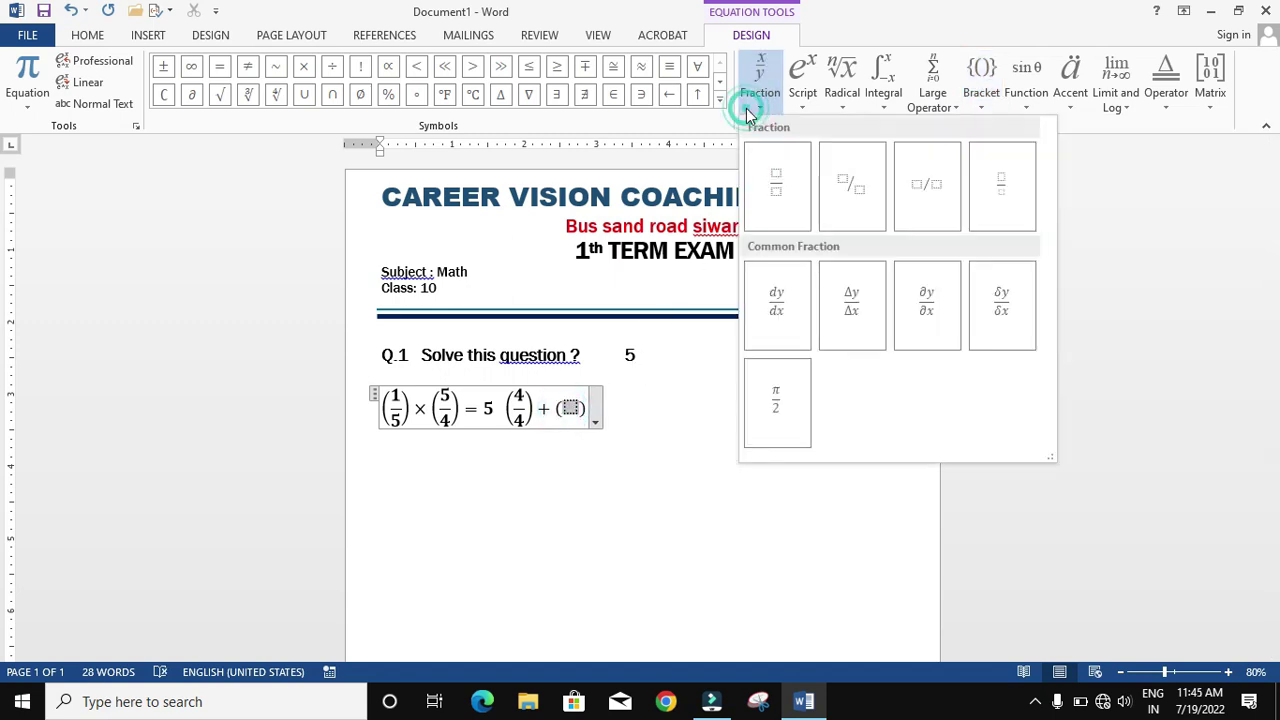
left_click(778, 208)
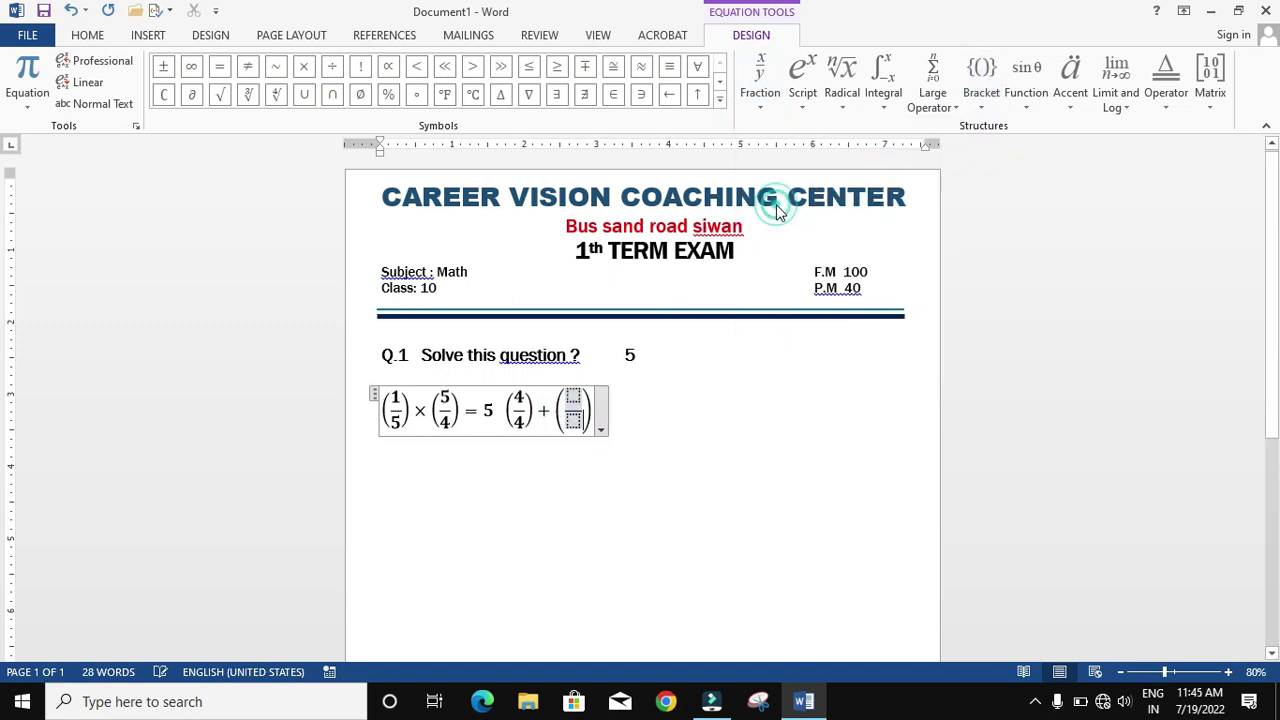
left_click(574, 398)
type("5")
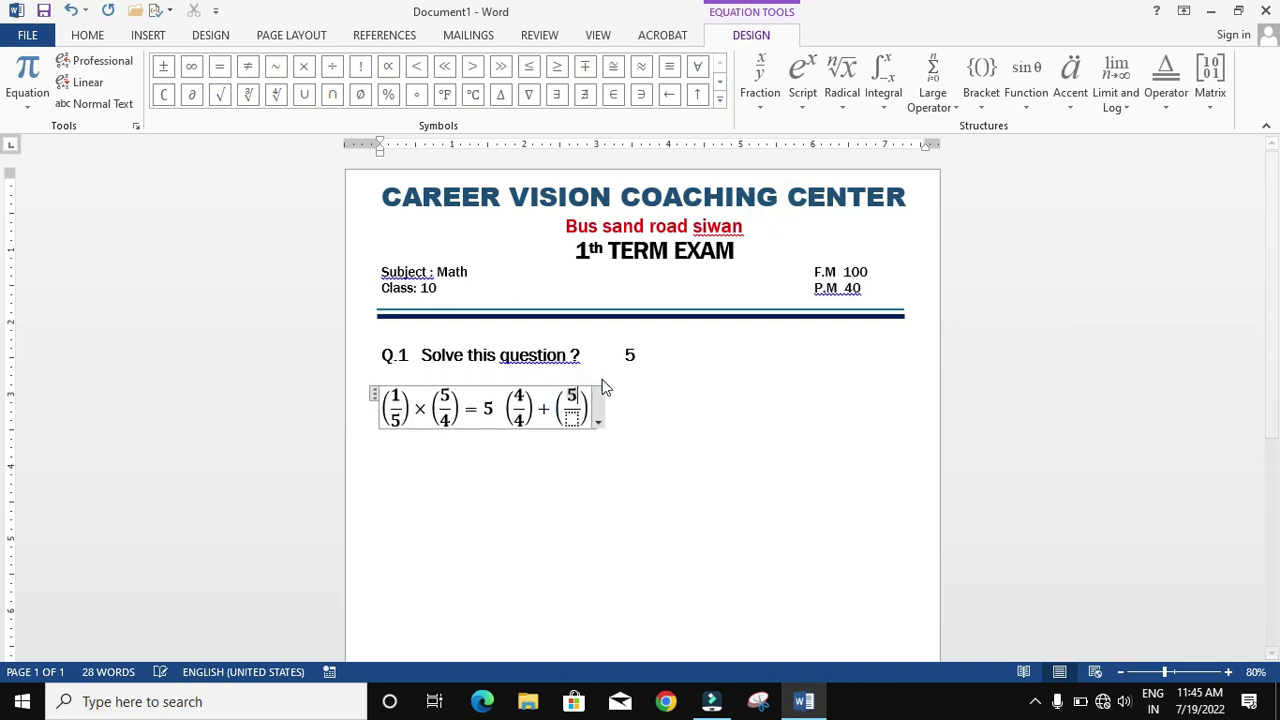
left_click(572, 418)
type("5")
left_click(589, 416)
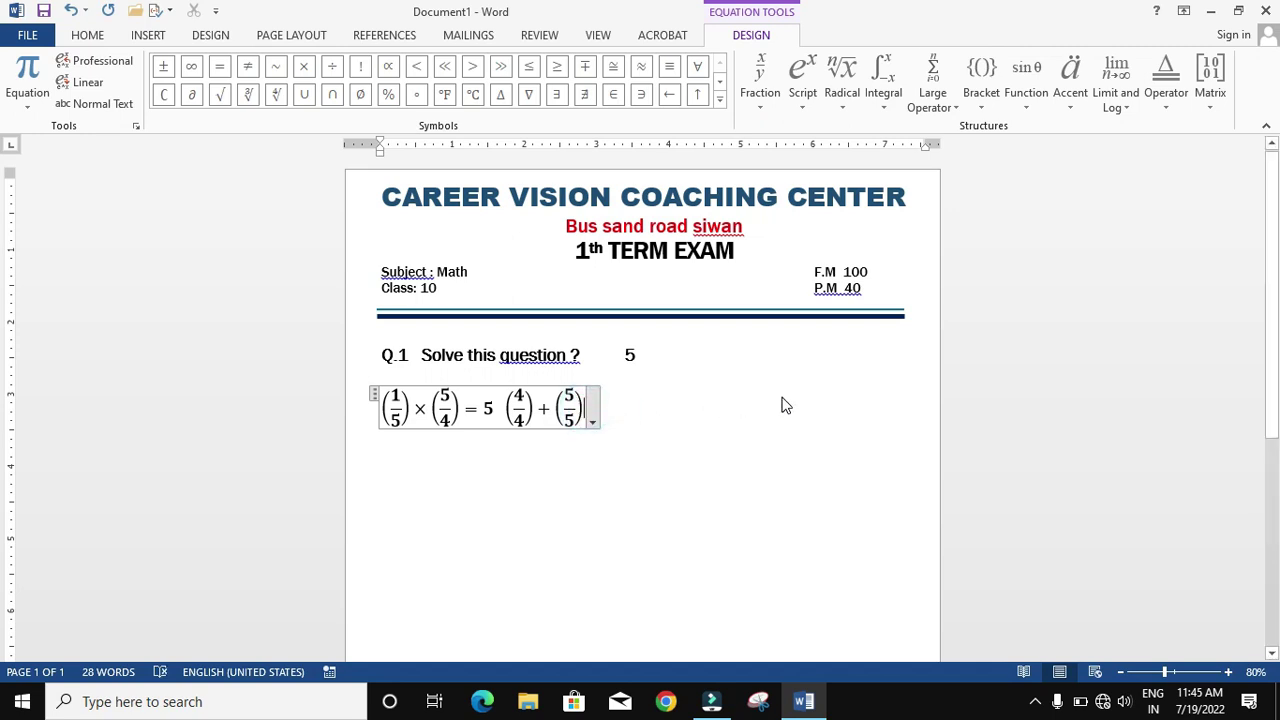
left_click(221, 68)
type("8")
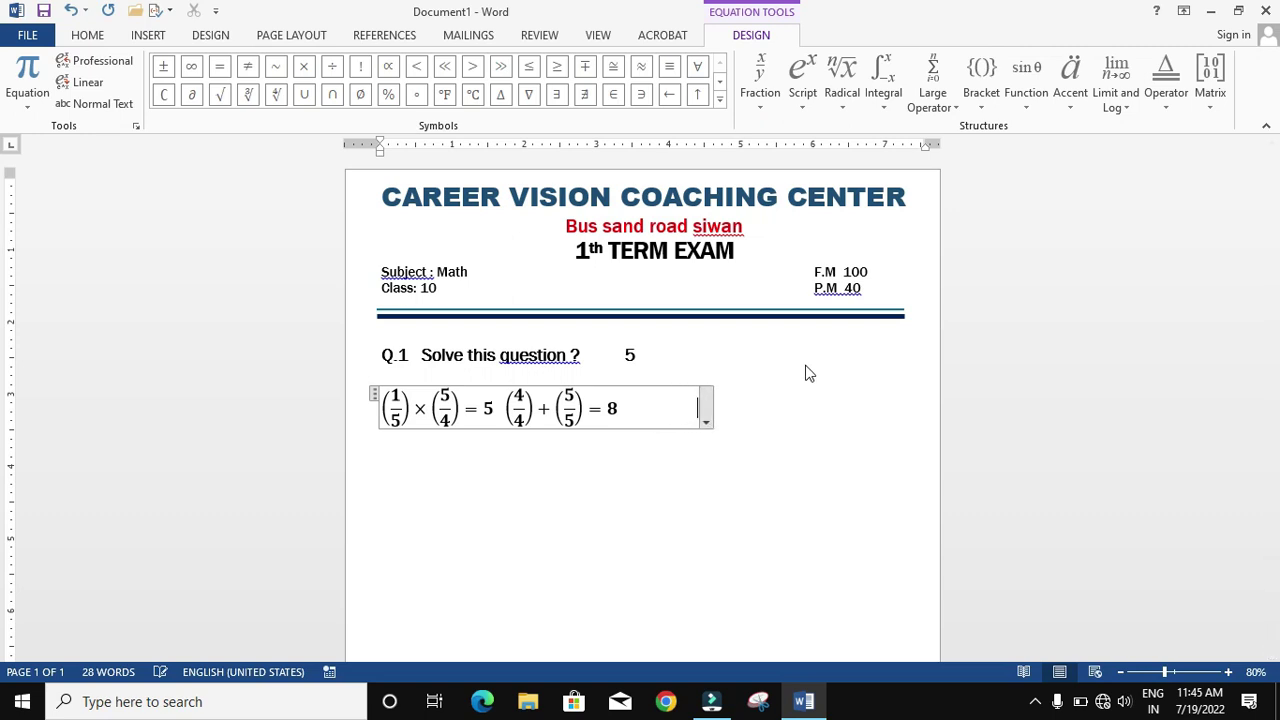
key("BackSpace")
key("BackSpace")
key("BackSpace")
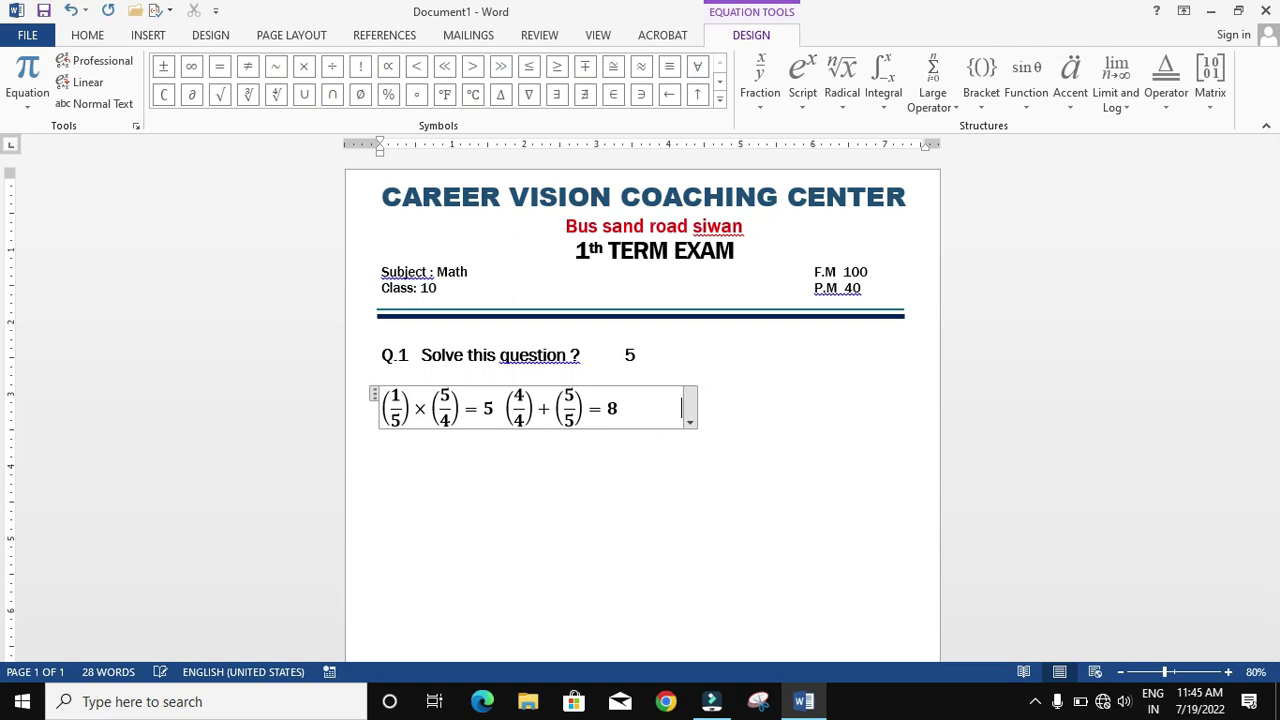
Append curly braces containing the square root of the stacked fraction 5/4.
left_click(986, 102)
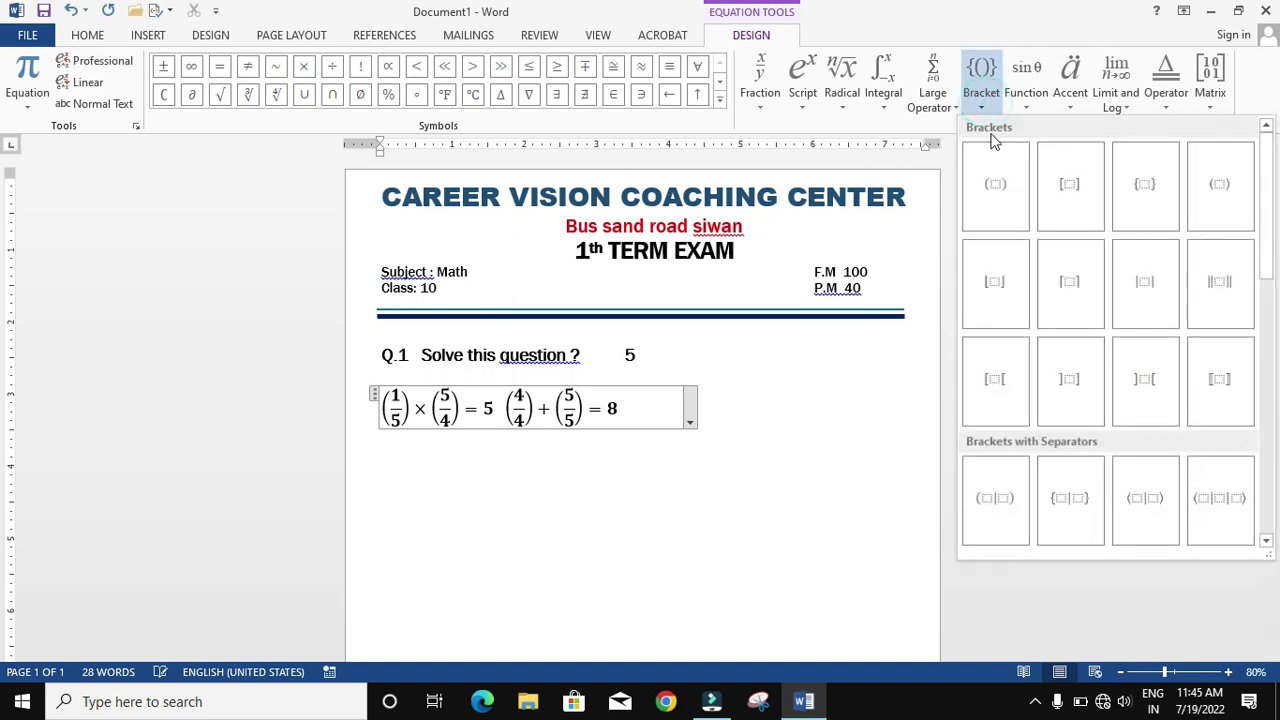
left_click(1150, 212)
left_click(700, 407)
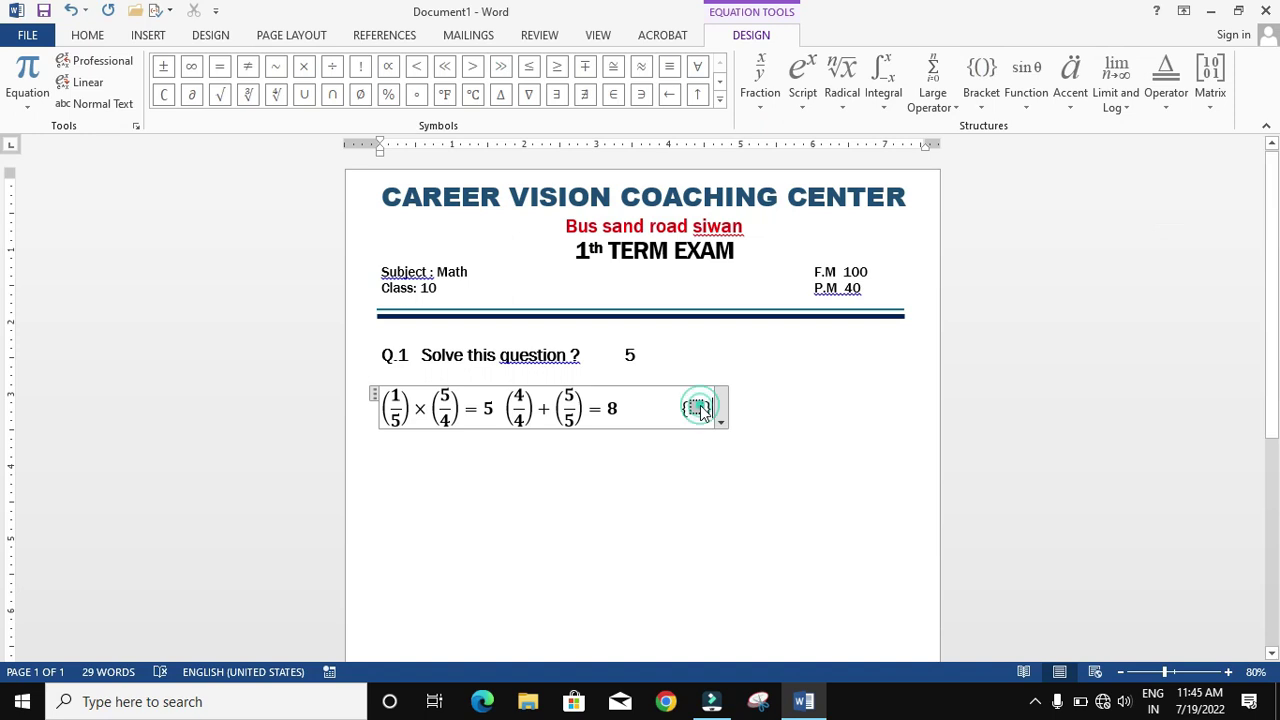
left_click(840, 100)
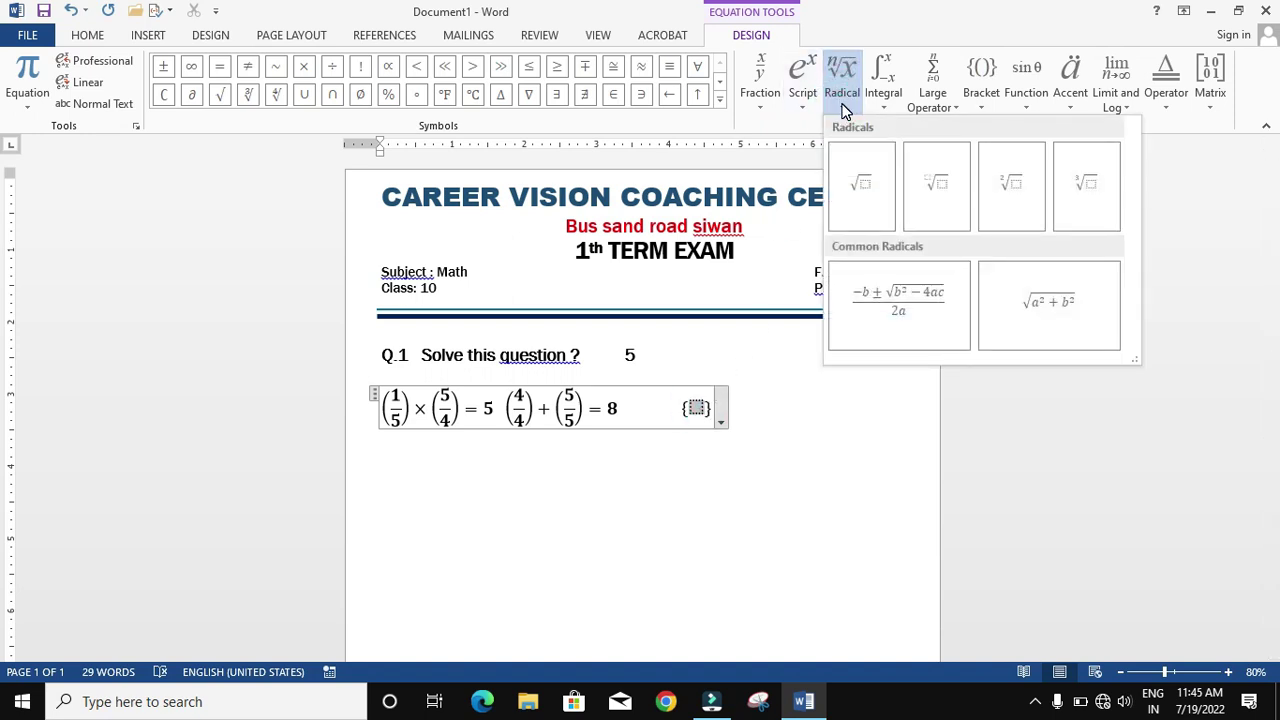
left_click(866, 215)
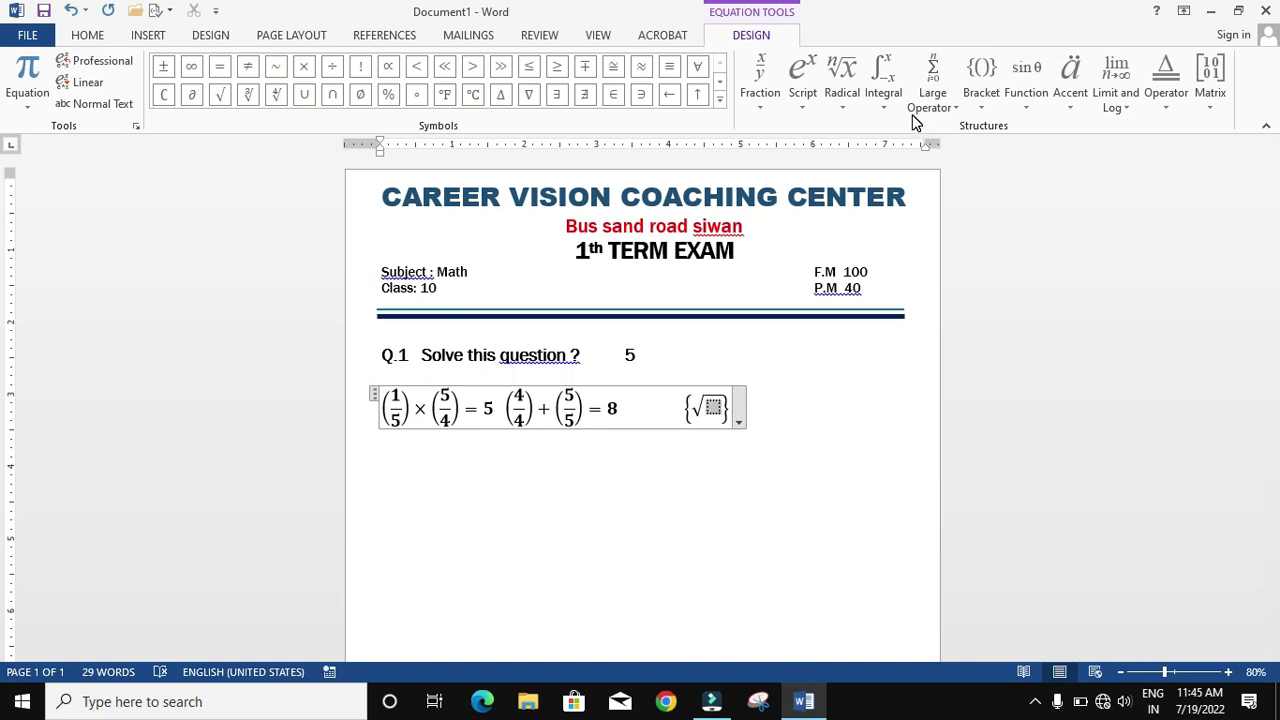
left_click(845, 112)
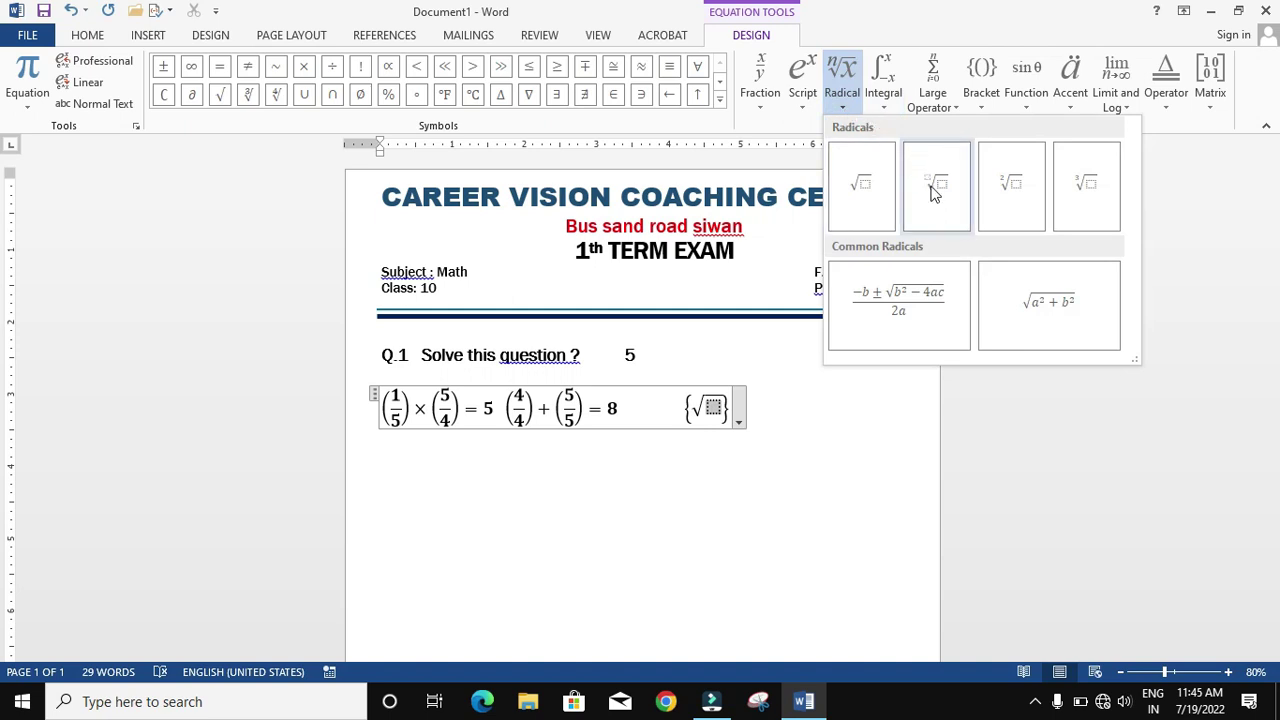
left_click(893, 110)
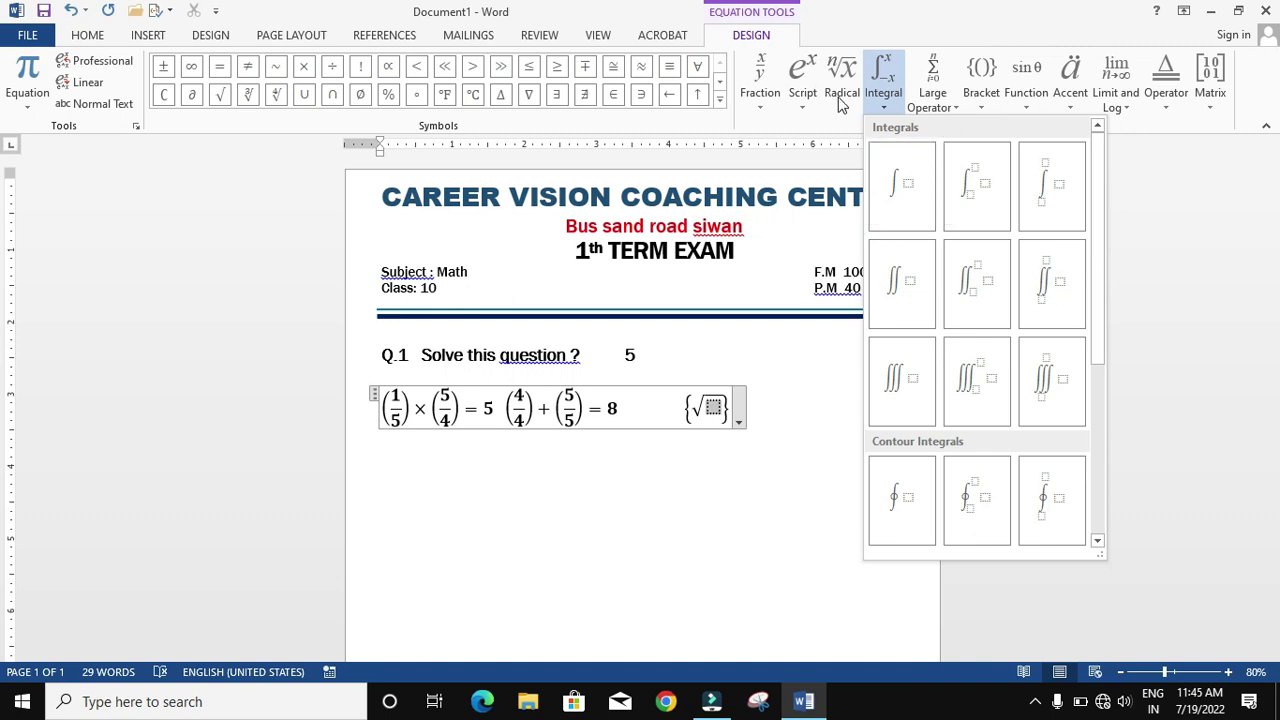
left_click(780, 95)
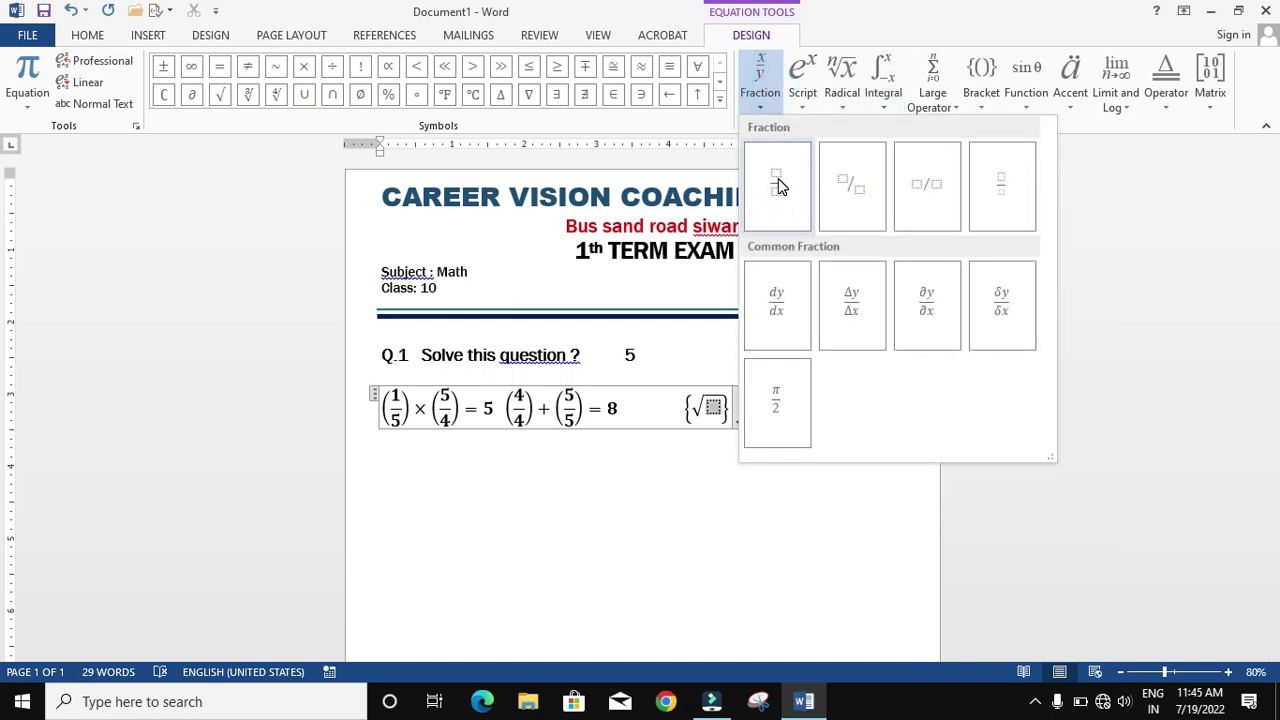
left_click(779, 183)
left_click(722, 412)
type("5")
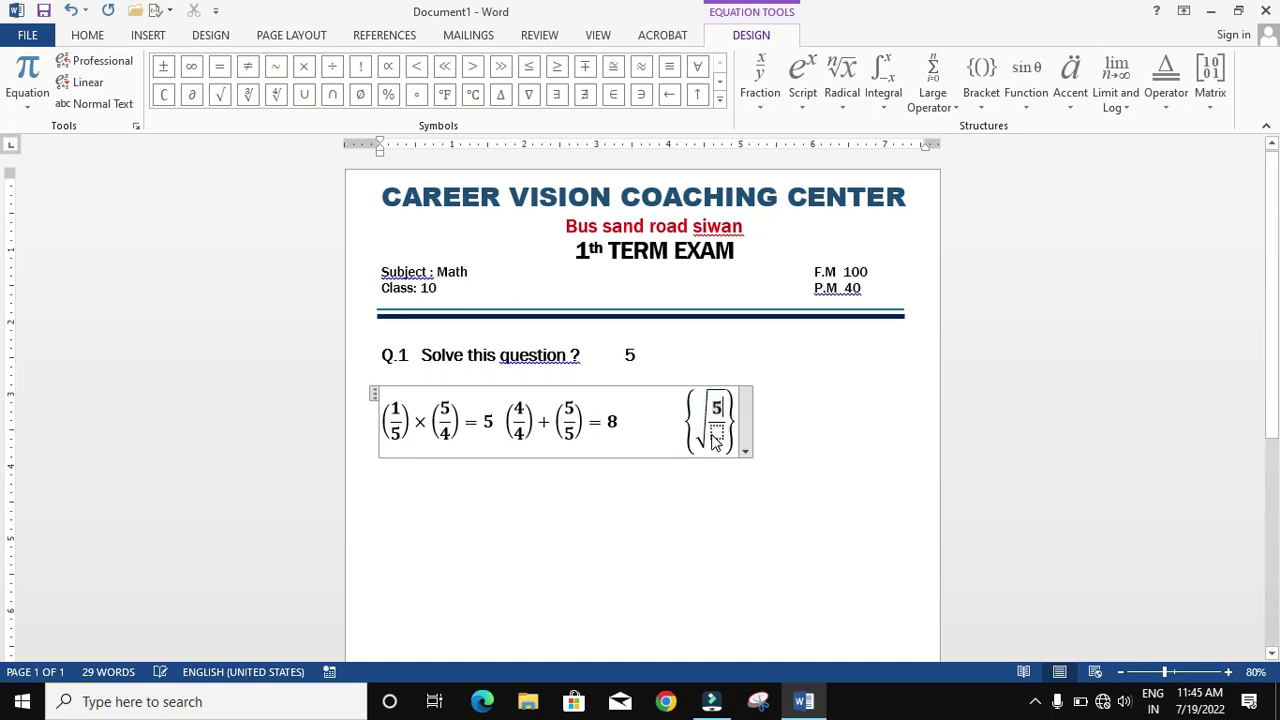
left_click(718, 436)
type("4")
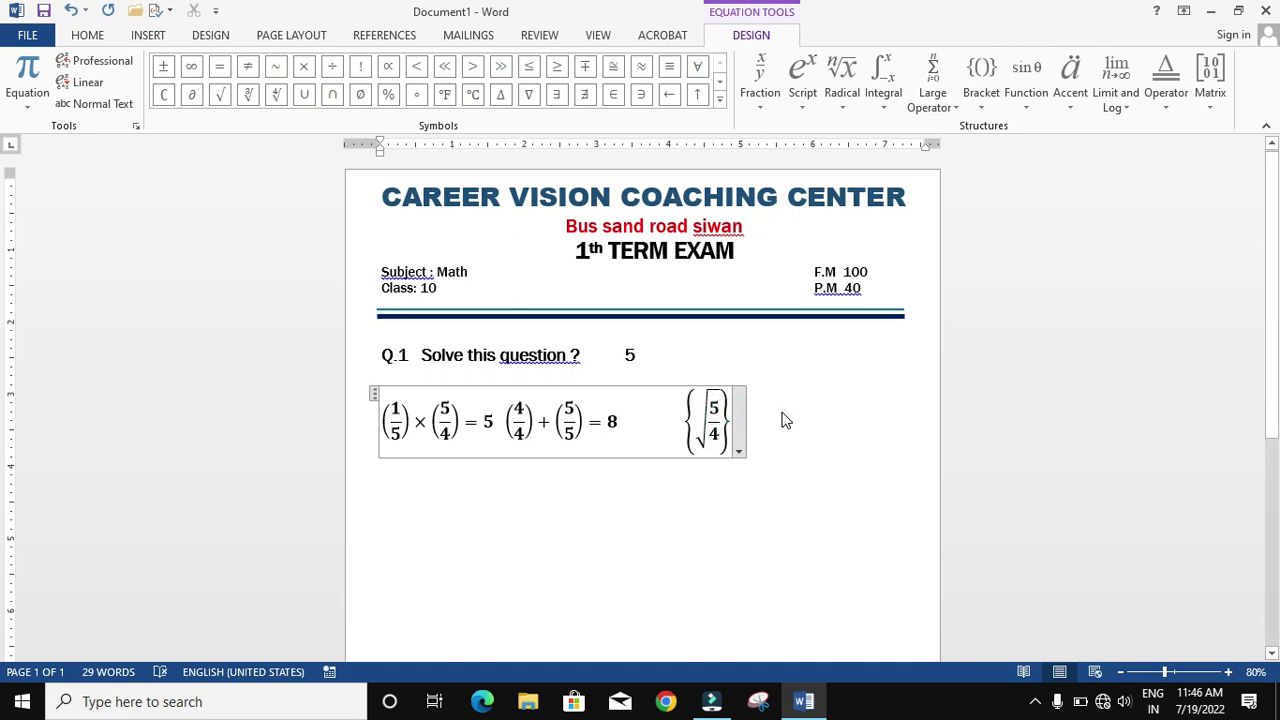
Multiply by square brackets holding a stacked fraction, then leave the equation.
left_click(304, 70)
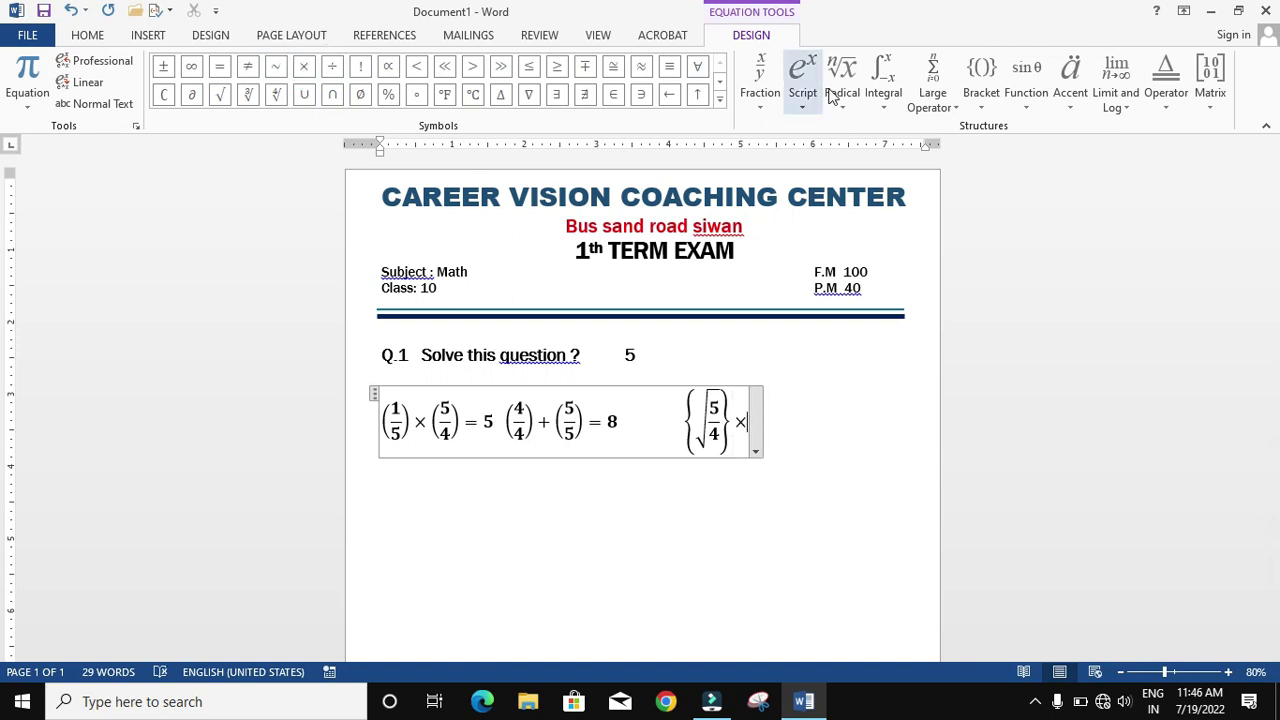
left_click(981, 80)
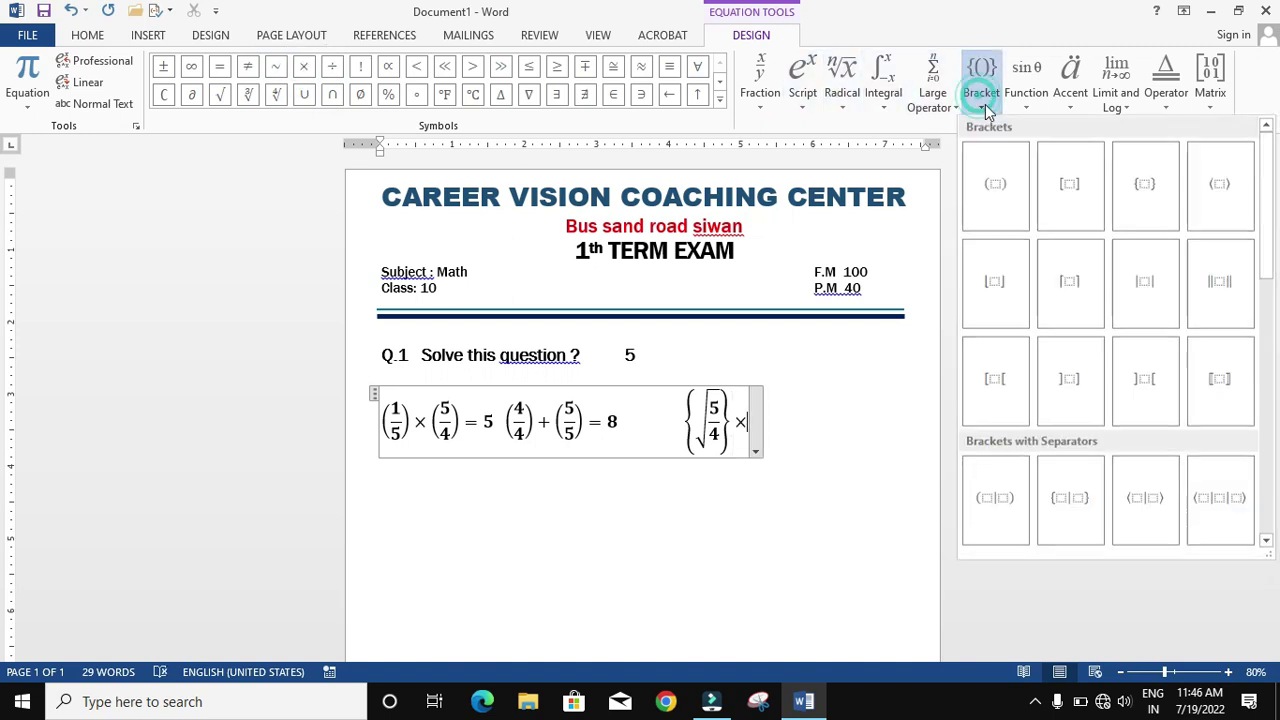
left_click(1064, 204)
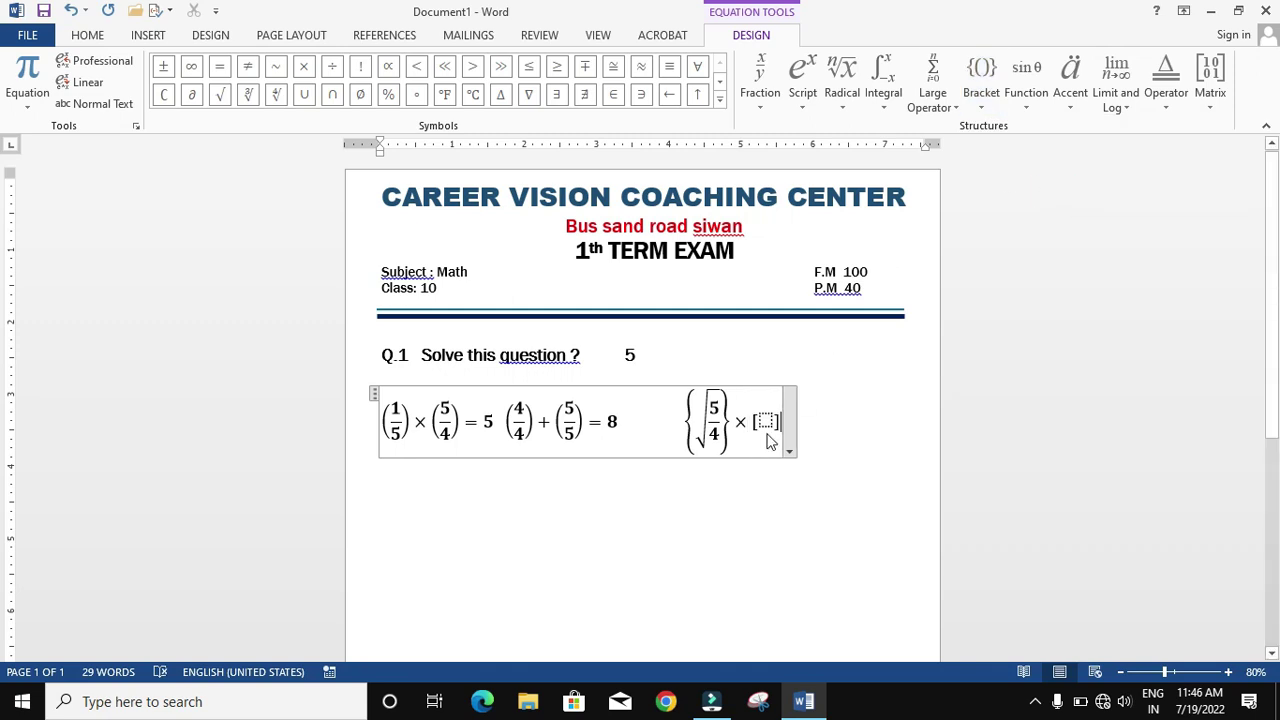
left_click(760, 85)
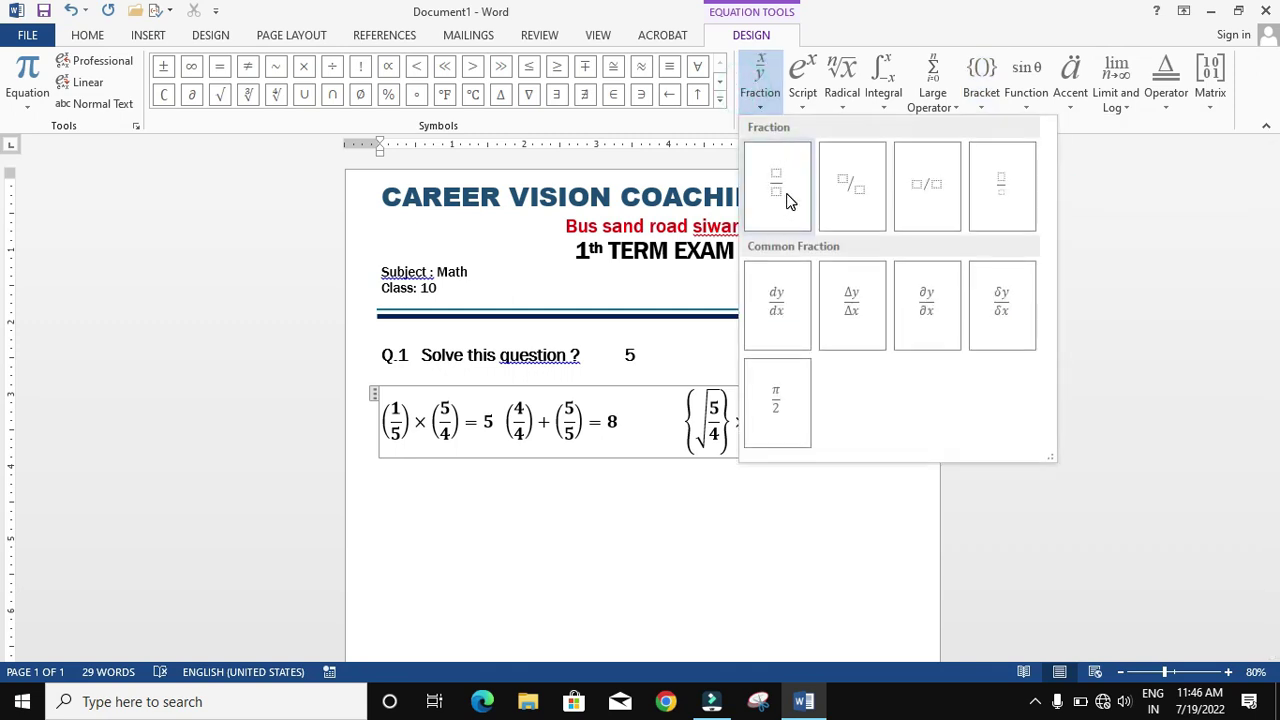
left_click(788, 196)
left_click(766, 408)
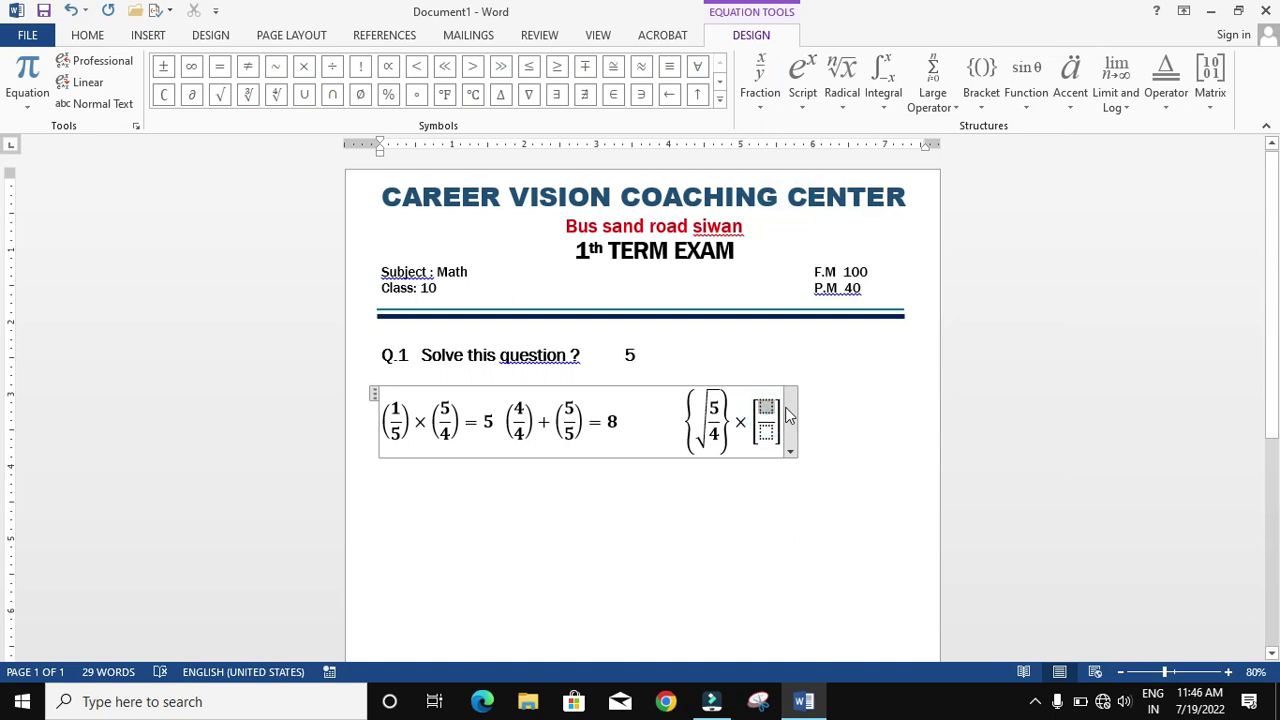
type("5")
left_click(765, 430)
type("4")
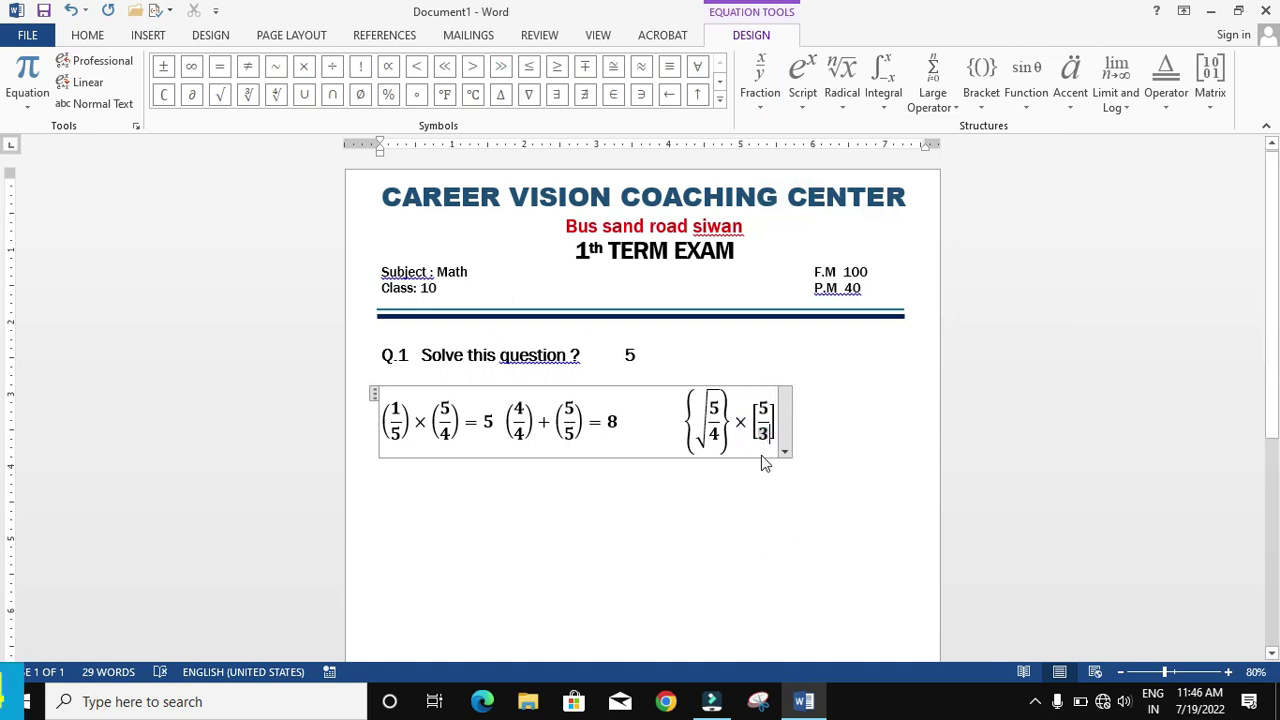
left_click(843, 362)
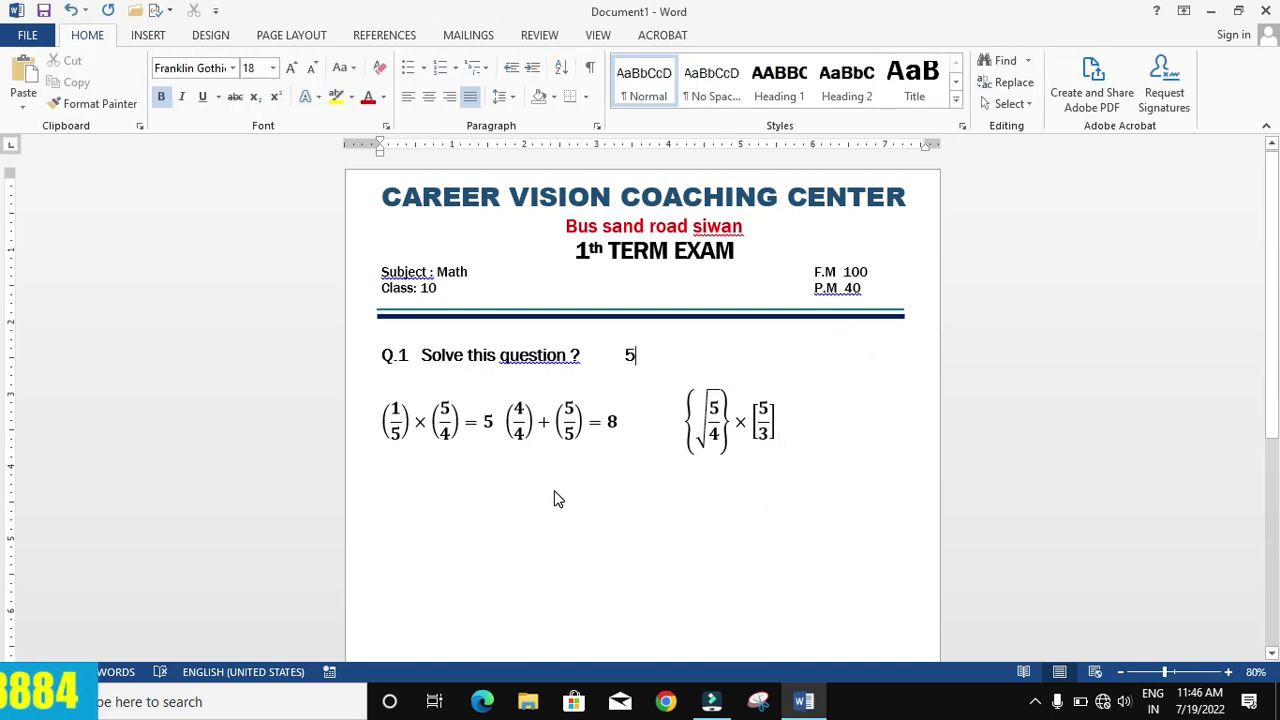
Copy the 'Q.1 Solve this question ? 5' line and paste it below the equations.
scroll(557, 500, "down", 2)
scroll(622, 388, "up", 1)
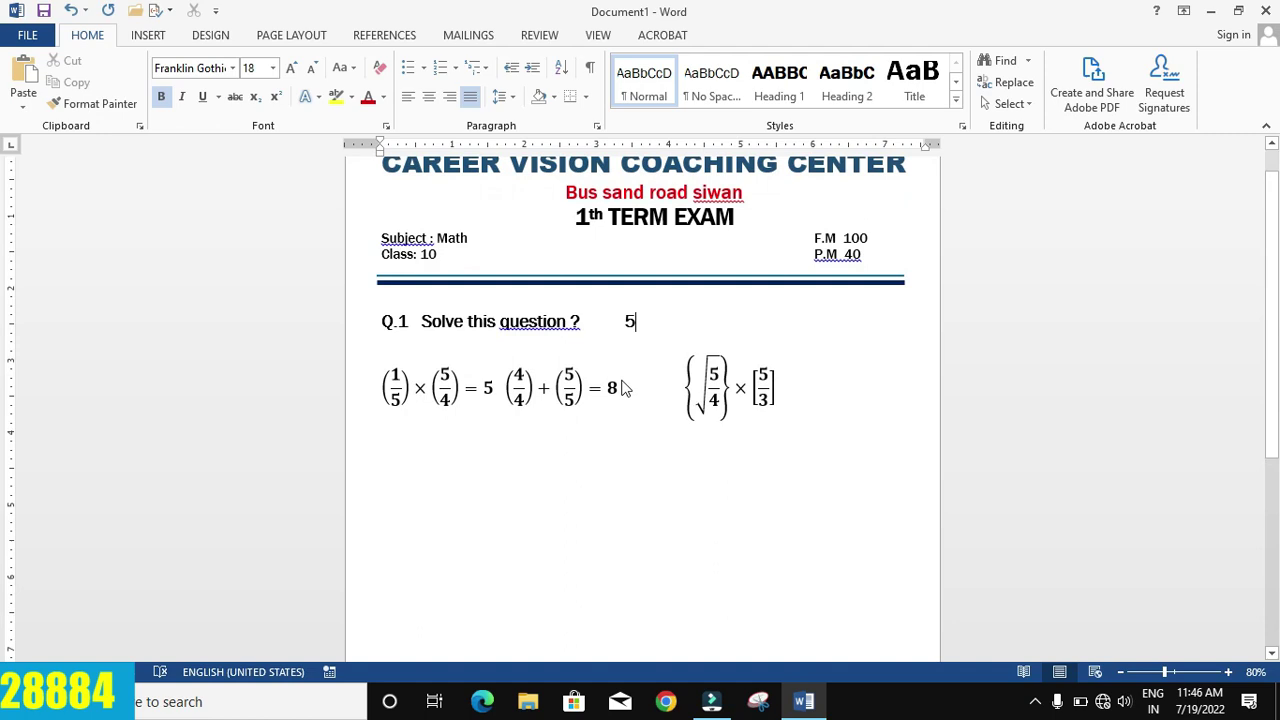
key("Home")
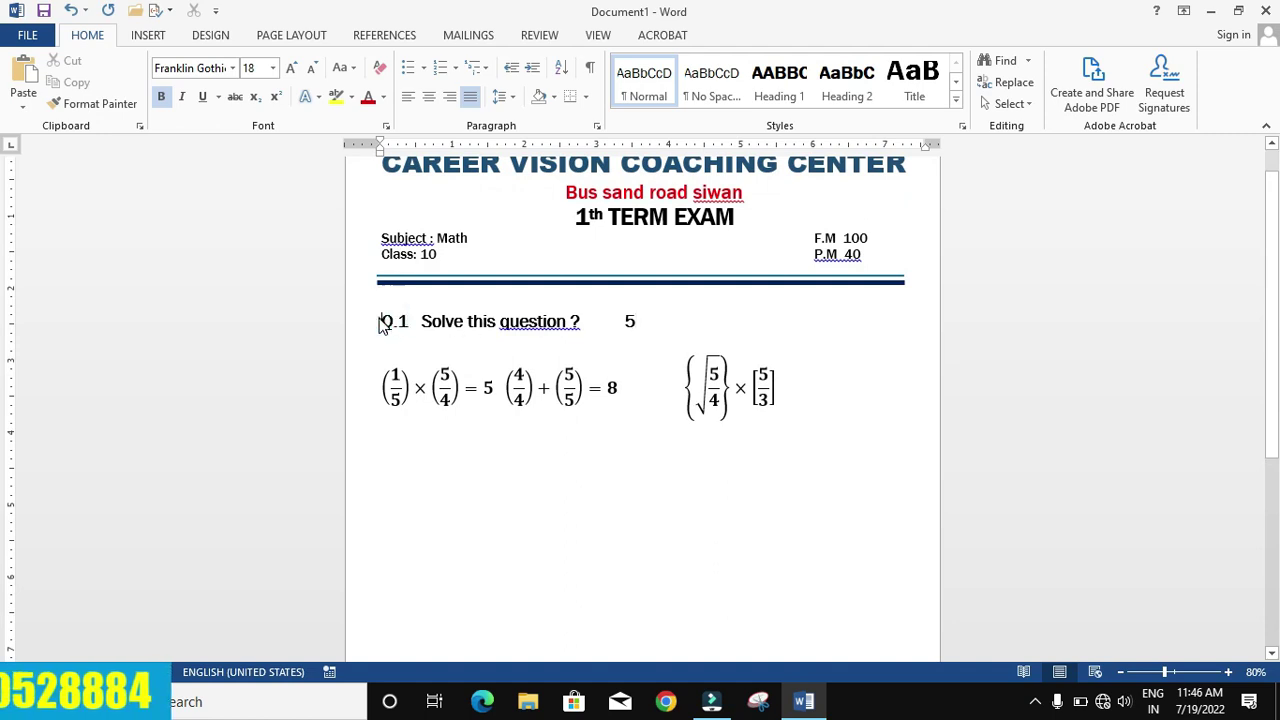
key("shift+Right")
key("shift+Right")
key("shift+Right")
key("shift+Right")
key("shift+Right")
key("shift+Right")
key("shift+Right")
key("shift+Right")
key("ctrl+c")
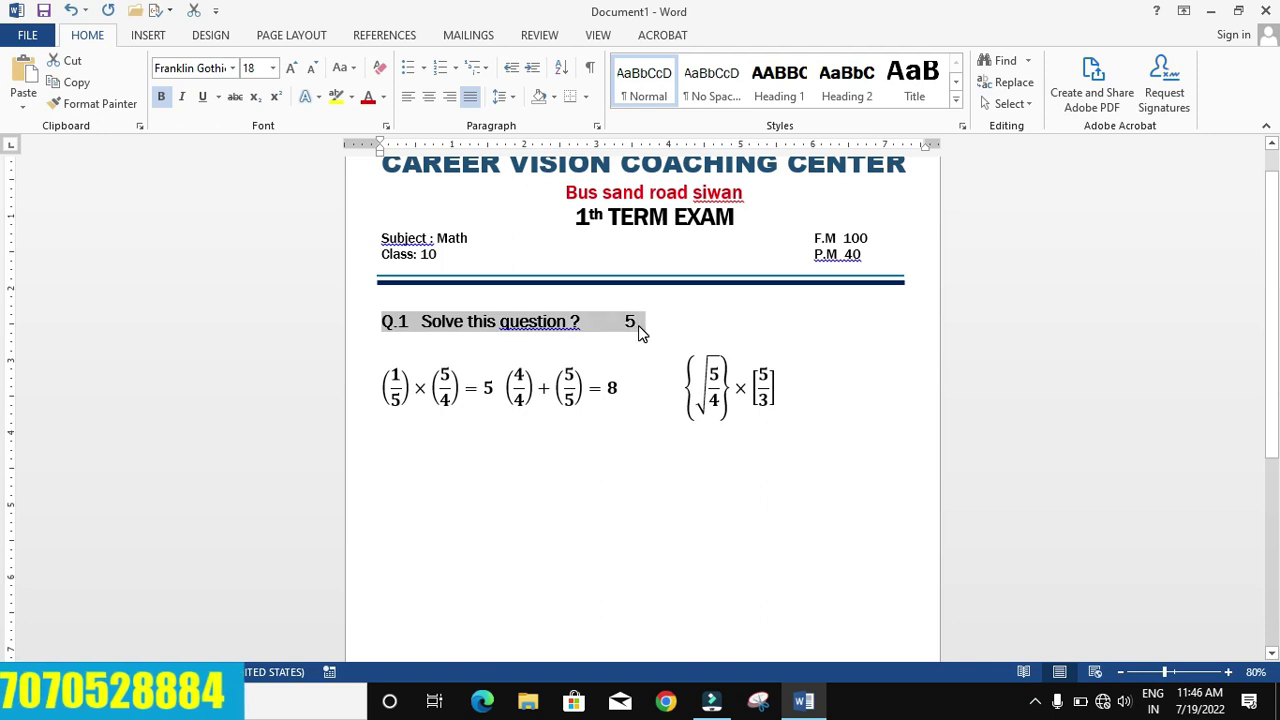
left_click(391, 443)
key("Tab")
key("Tab")
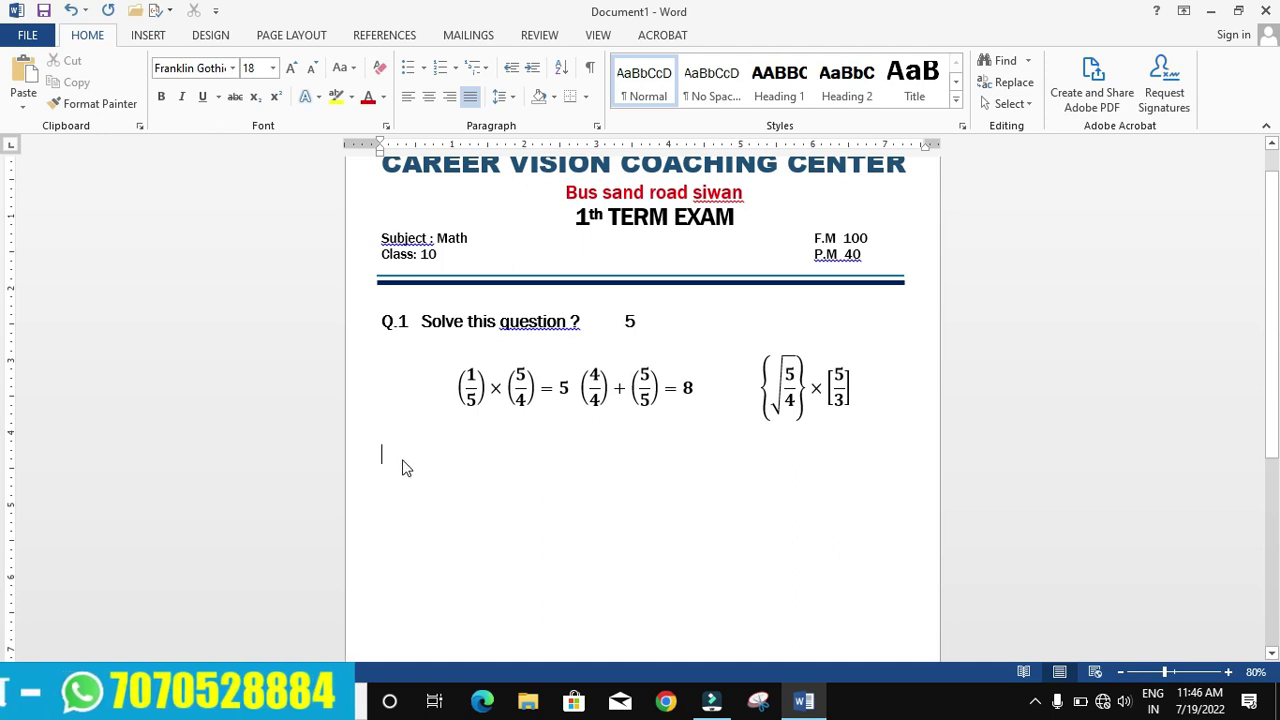
key("ctrl+v")
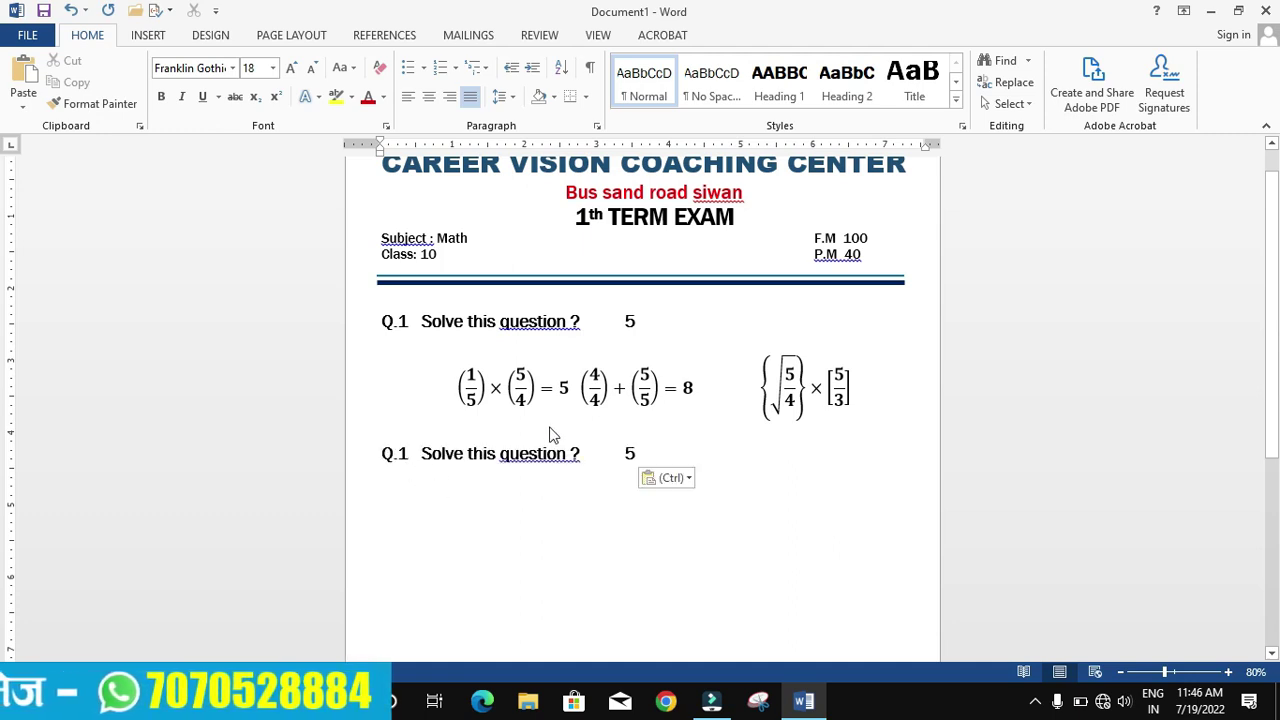
Left-align the first equation and start a new line after the pasted Q.1 line.
left_click(538, 406)
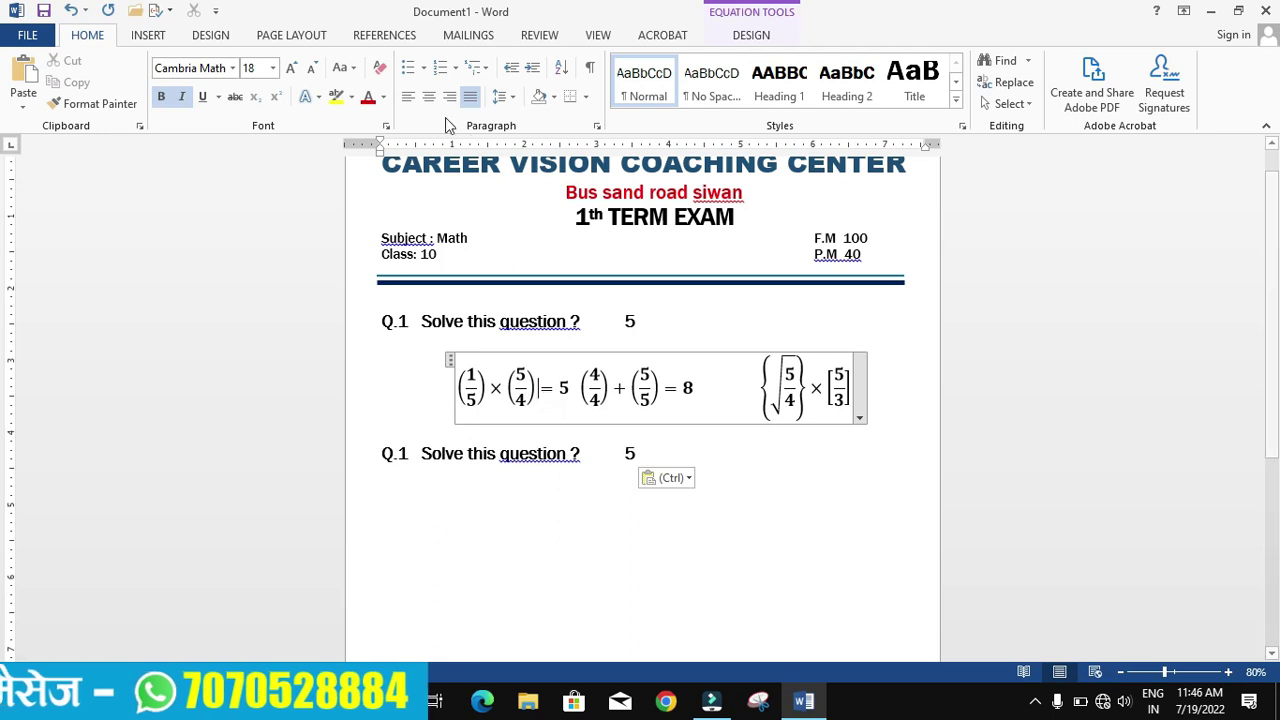
left_click(408, 96)
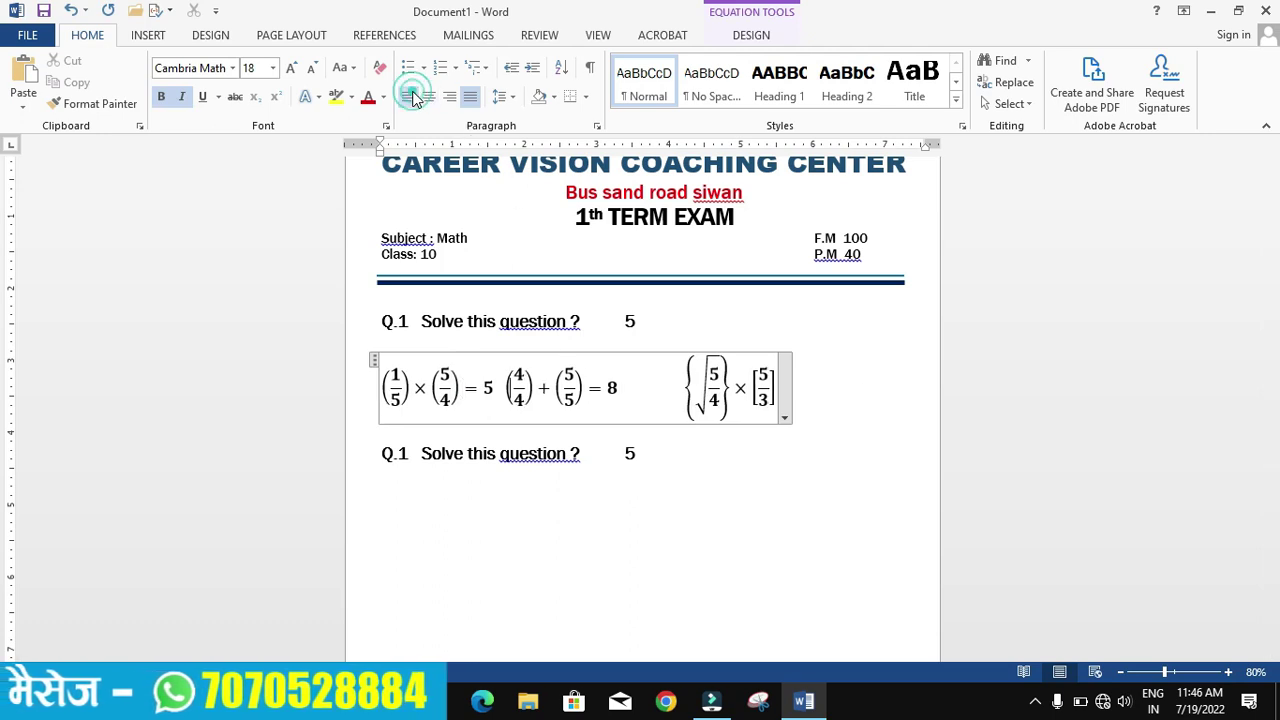
left_click(833, 322)
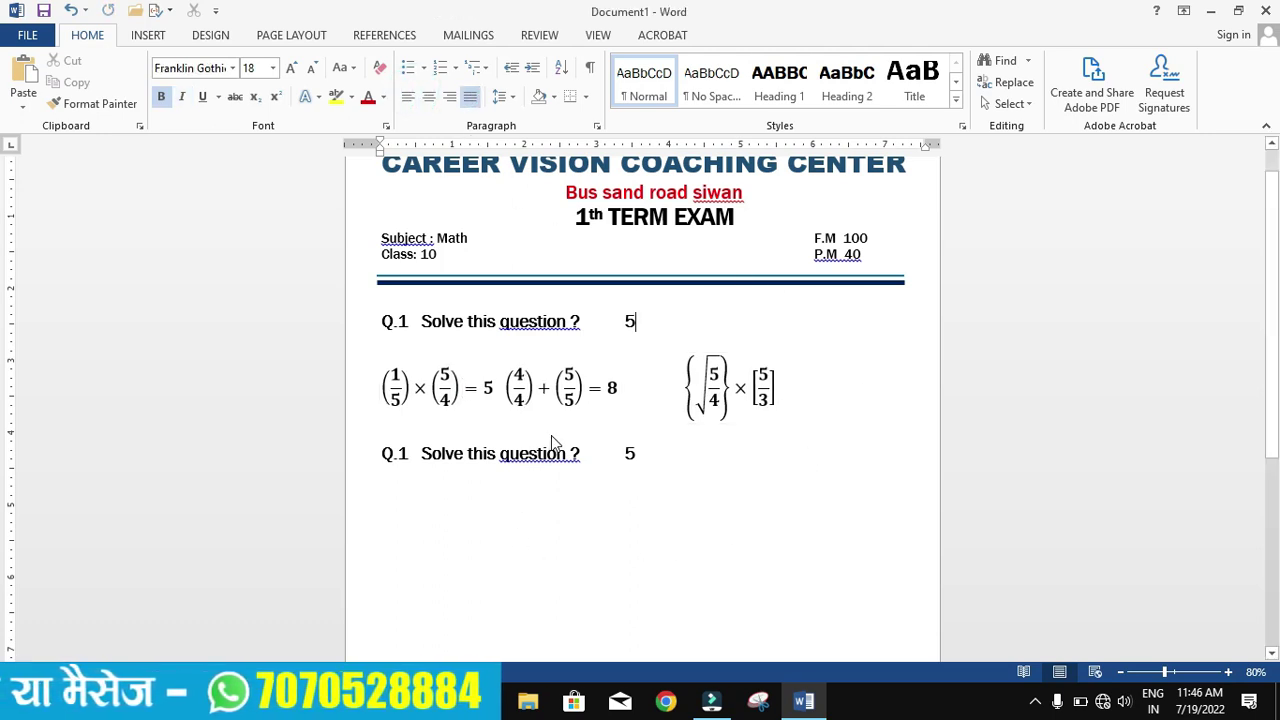
scroll(551, 440, "down", 3)
left_click(637, 355)
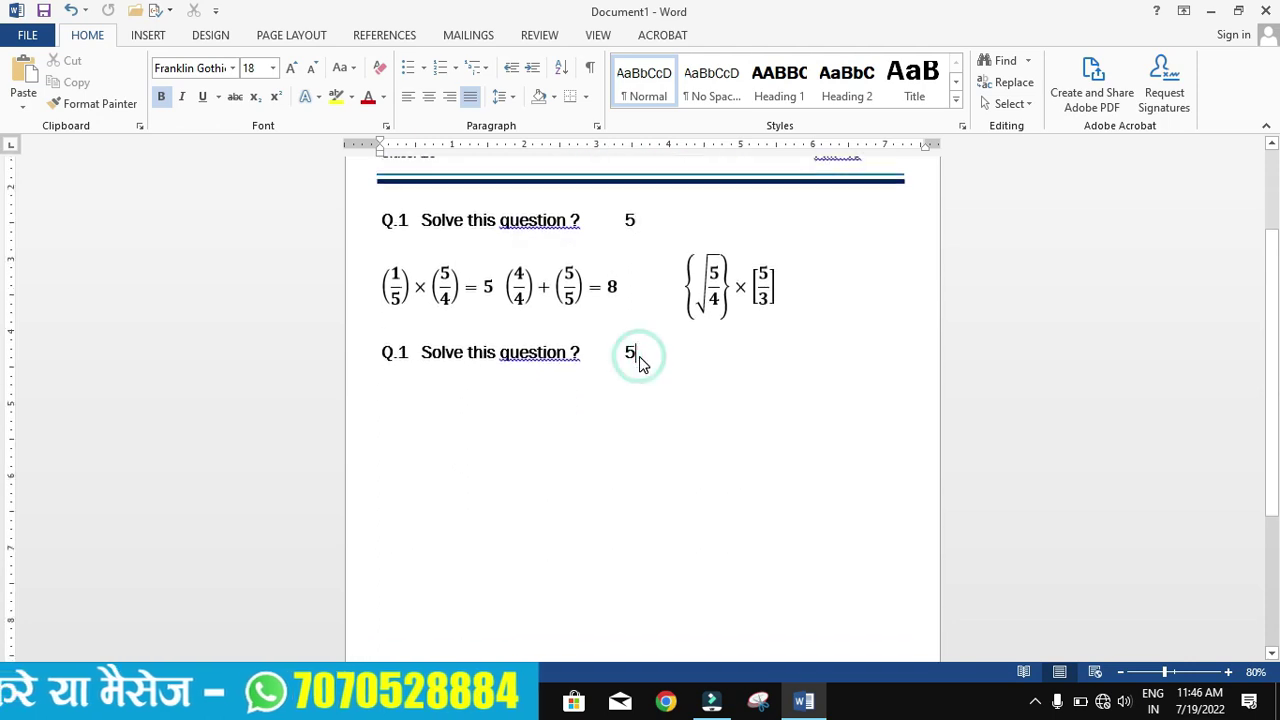
key("Return")
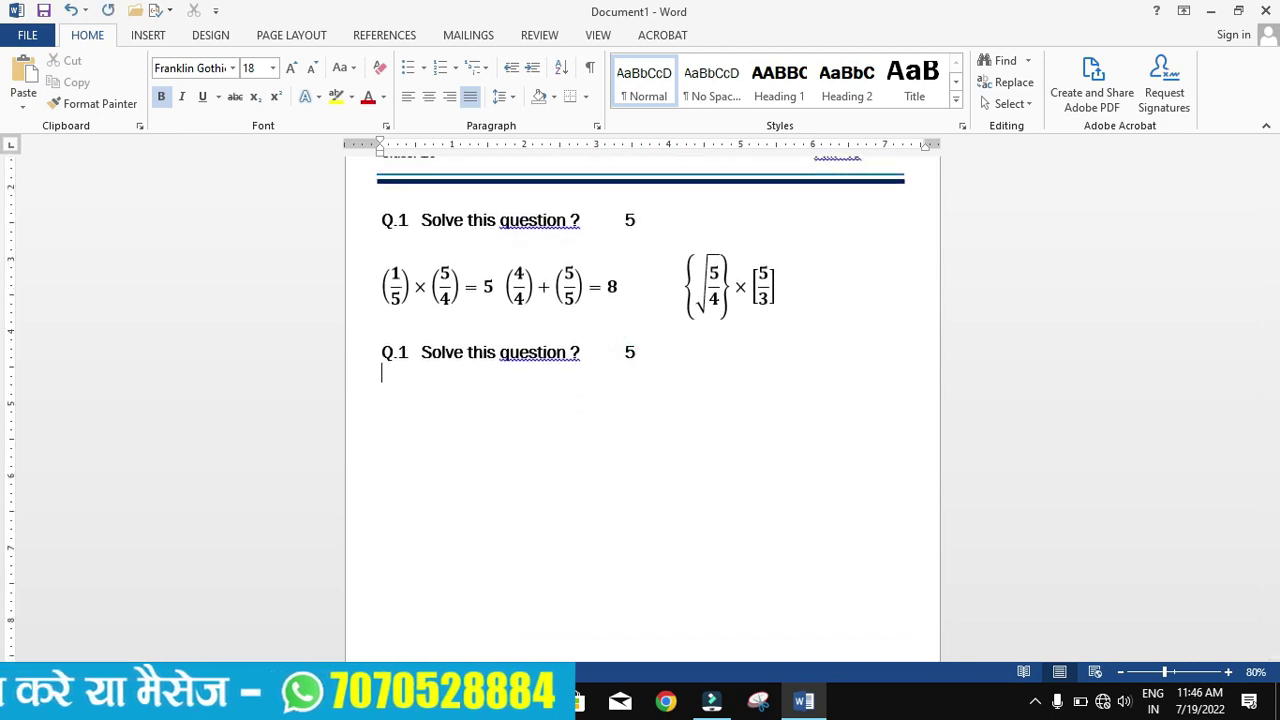
left_click(145, 35)
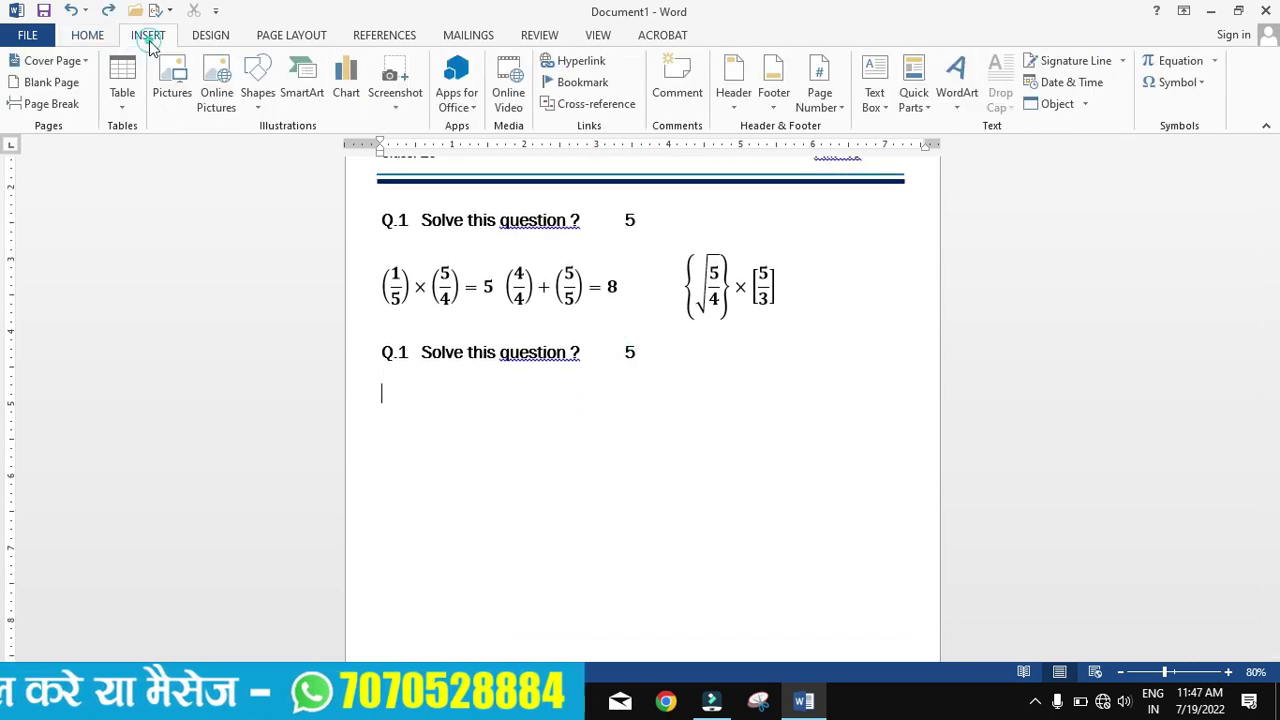
Insert a new equation, align it left, and place an empty square root in it.
left_click(1178, 60)
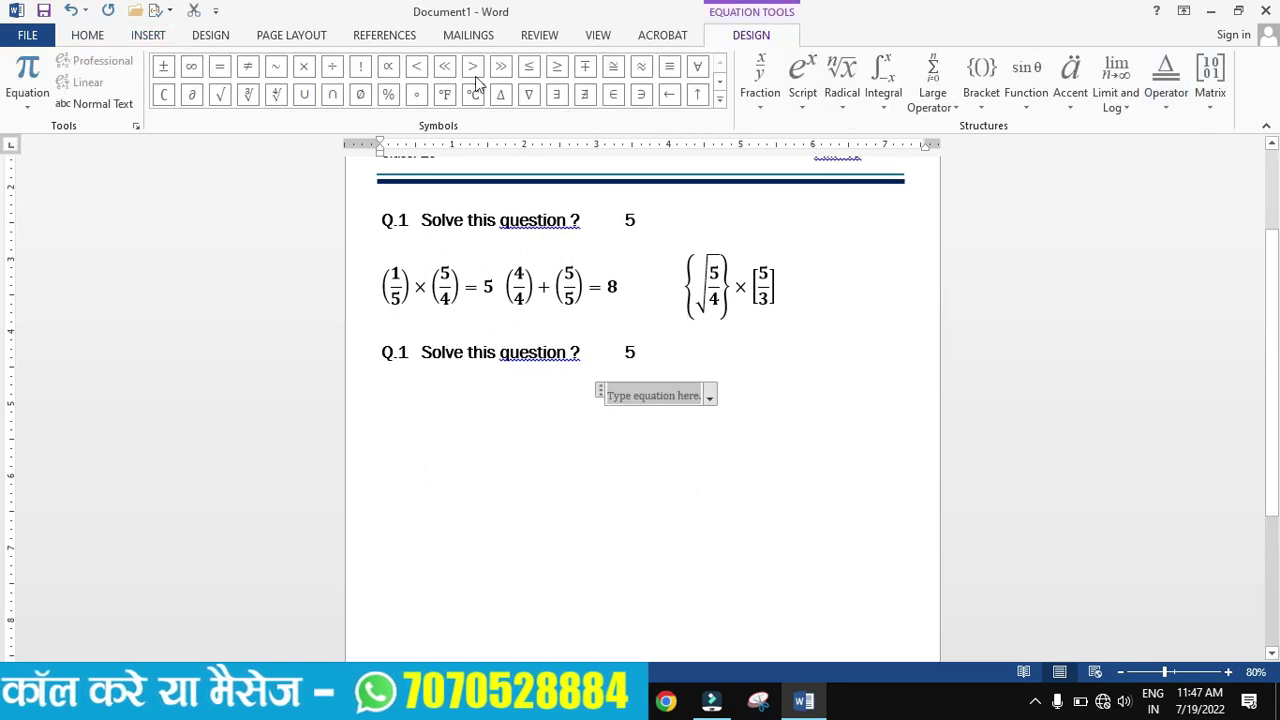
left_click(104, 38)
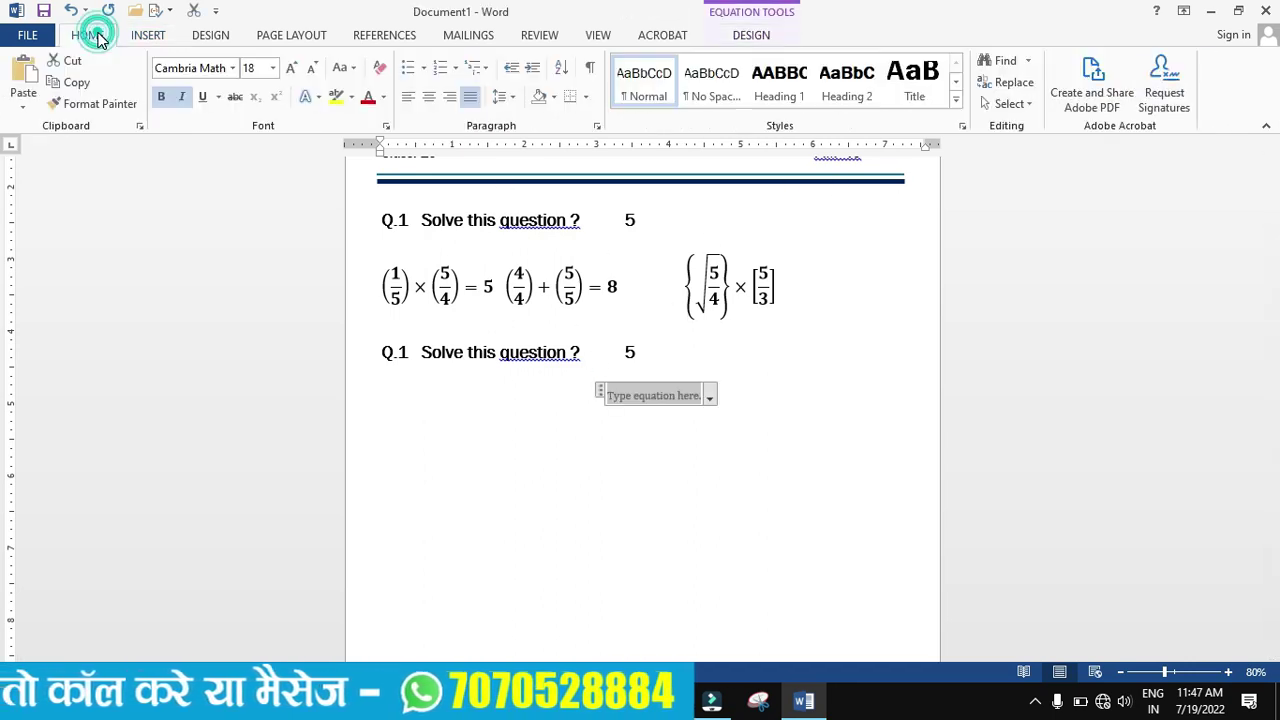
left_click(408, 97)
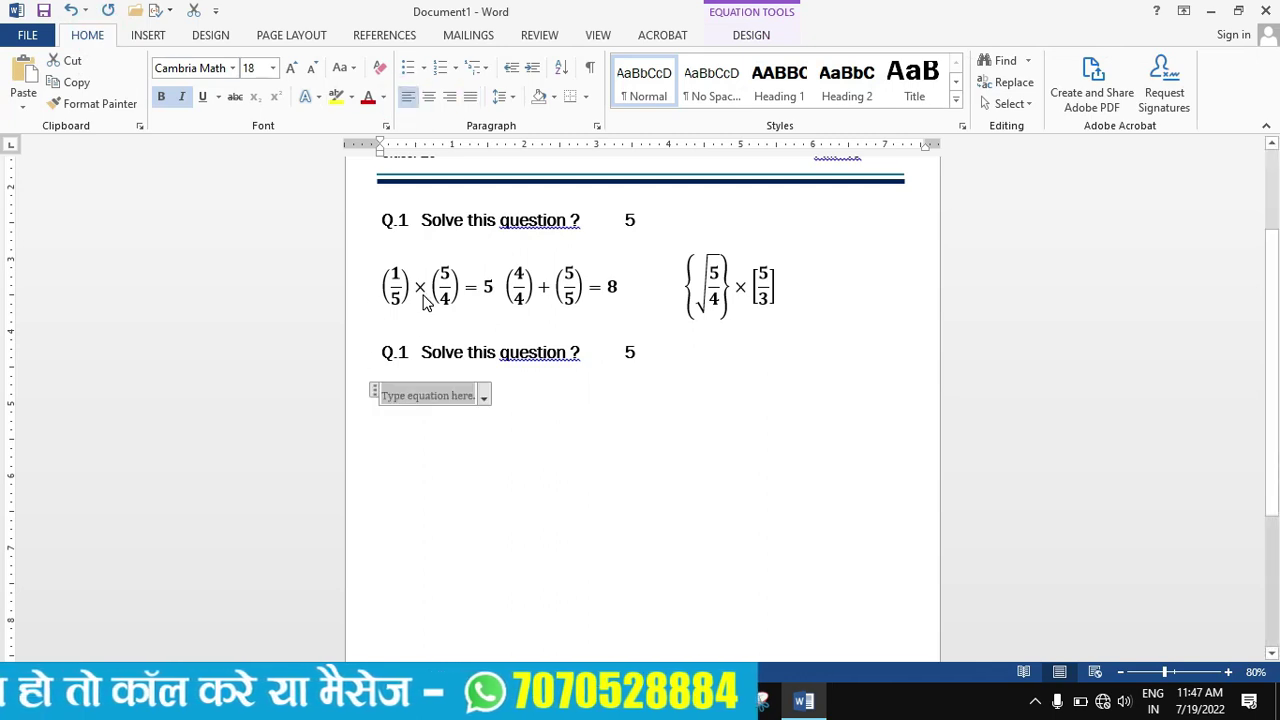
left_click(755, 40)
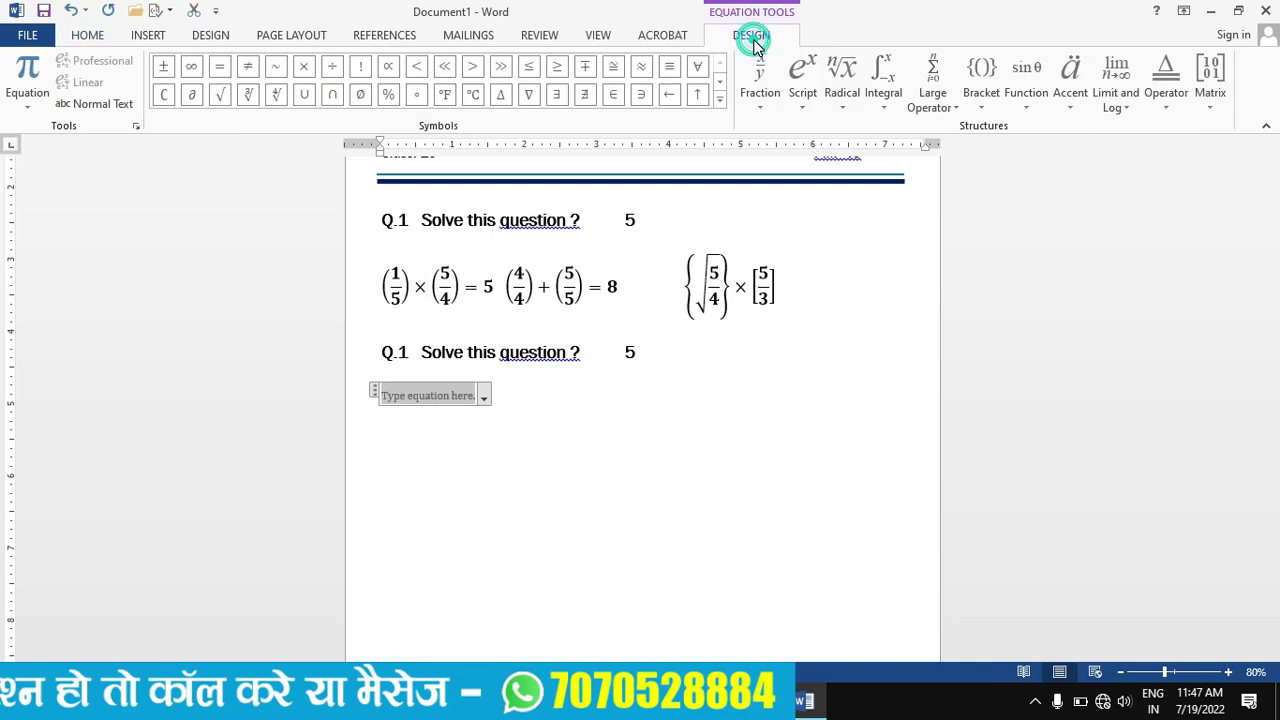
left_click(846, 104)
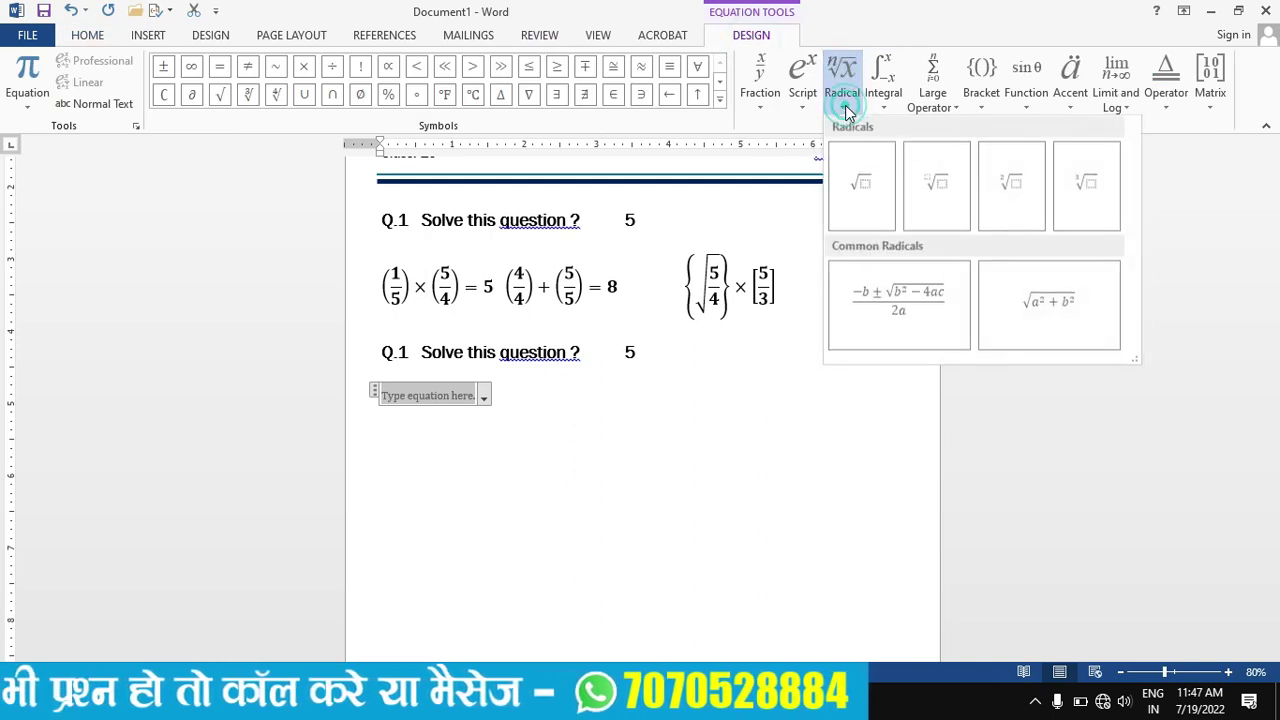
left_click(862, 187)
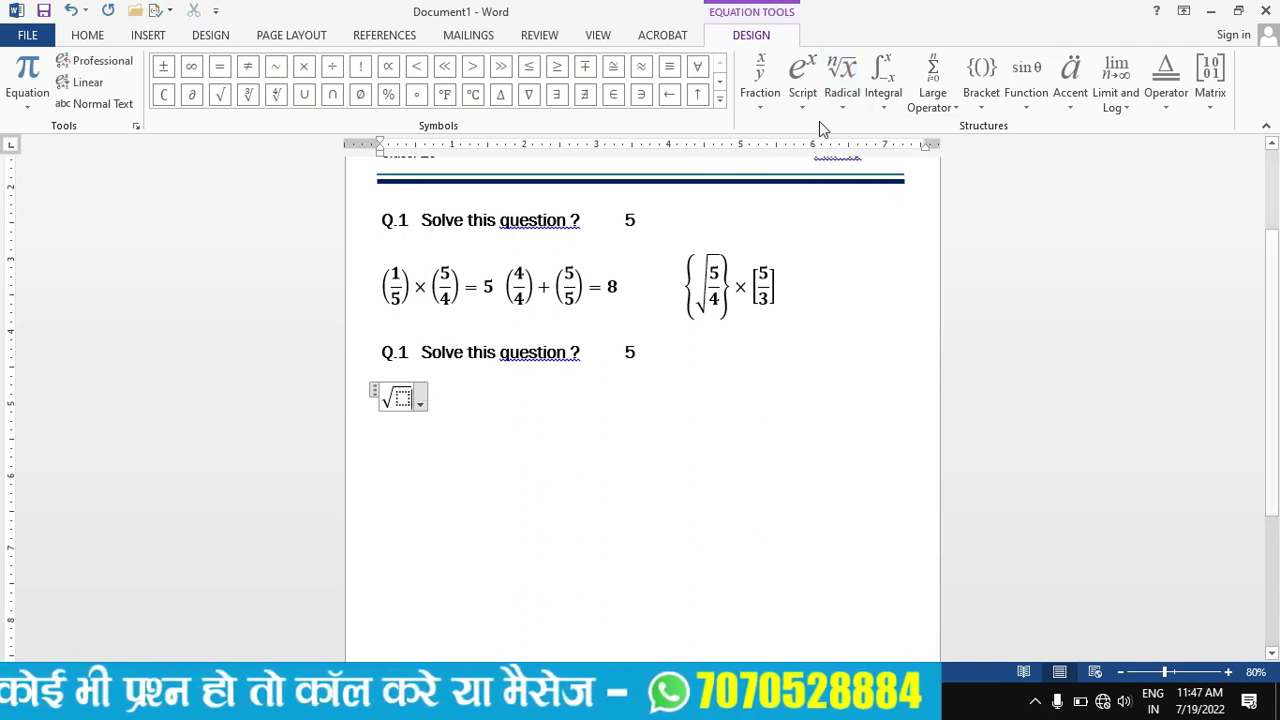
left_click(402, 398)
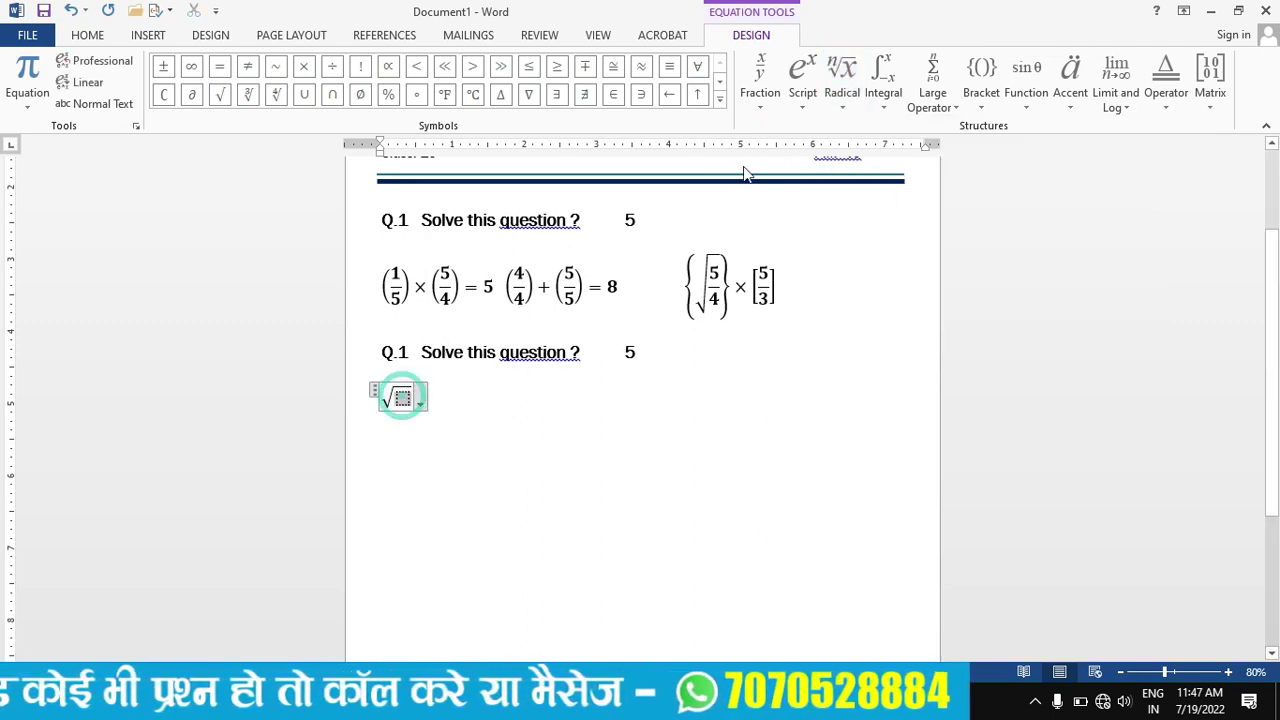
left_click(843, 90)
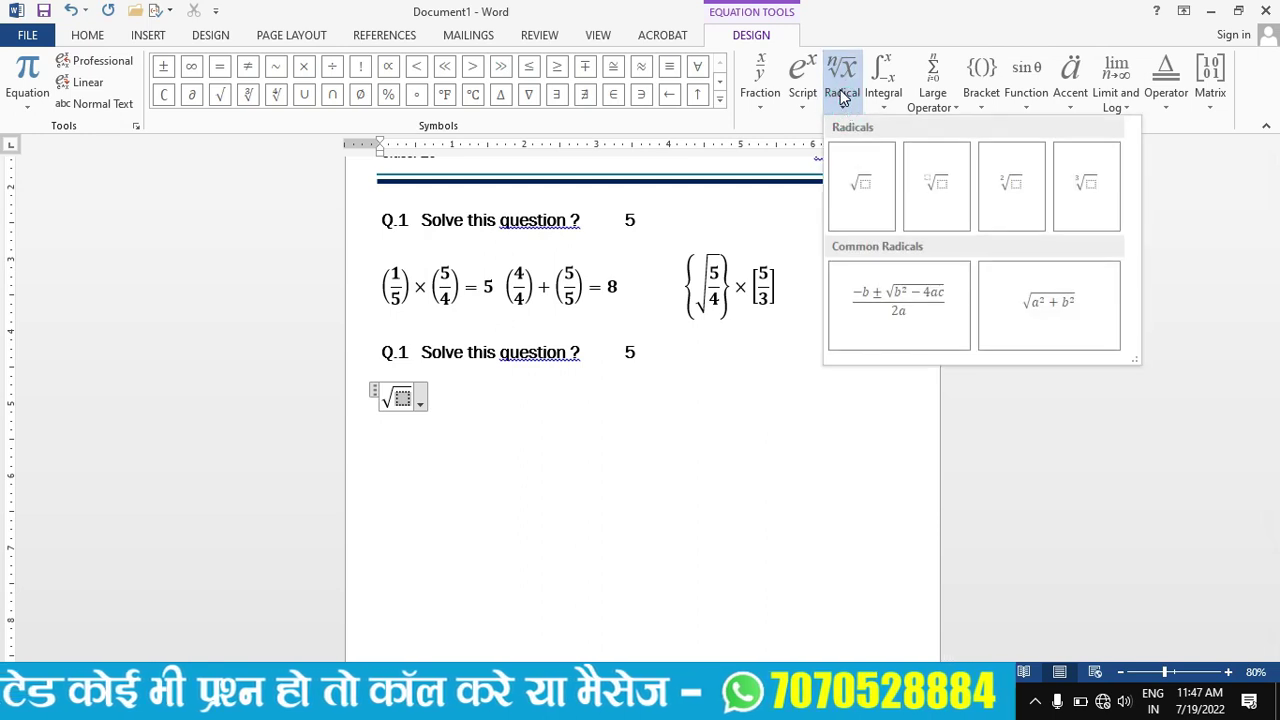
Put 3 under the root with a superscript exponent beginning 5×5.
left_click(806, 98)
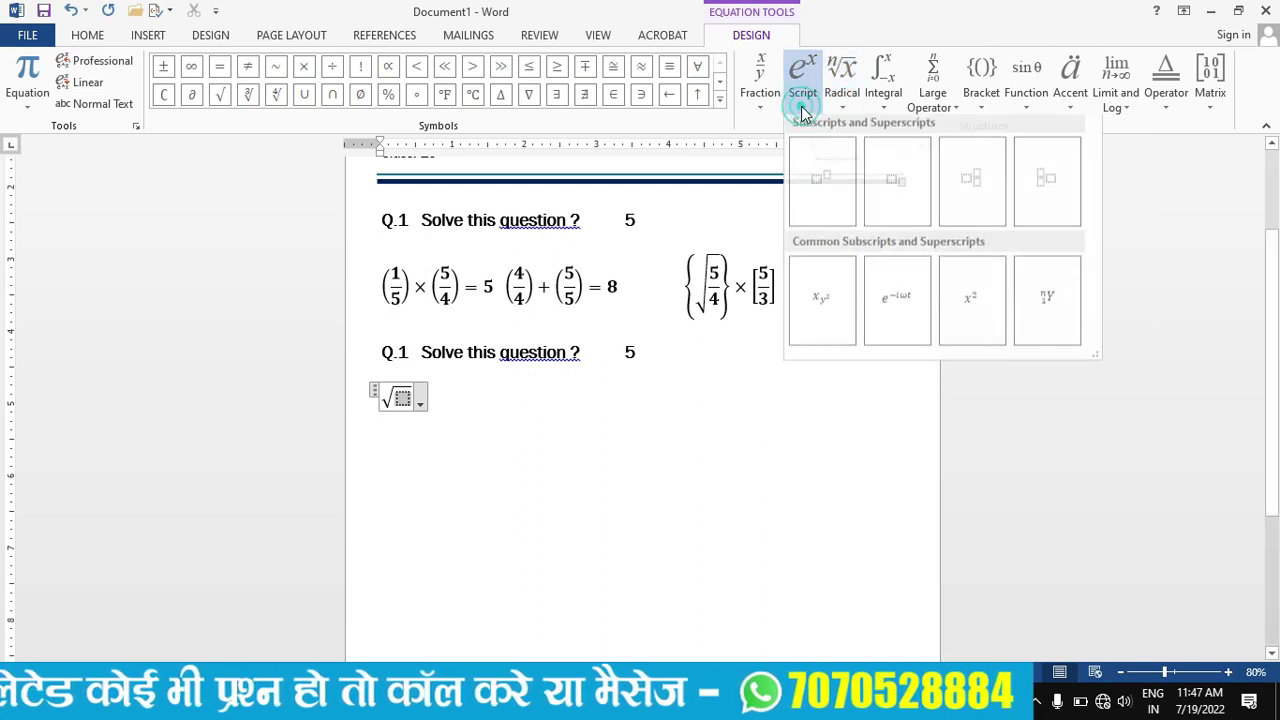
left_click(835, 190)
left_click(403, 398)
type("3")
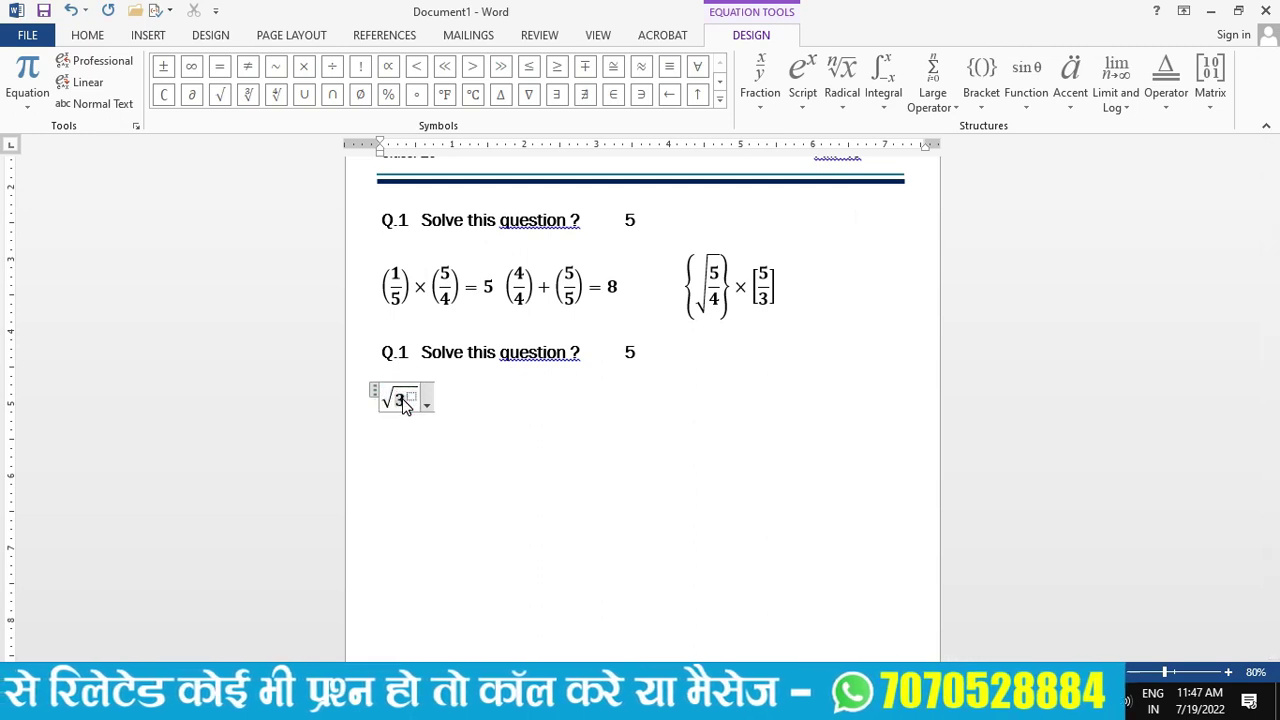
left_click(413, 398)
type("5")
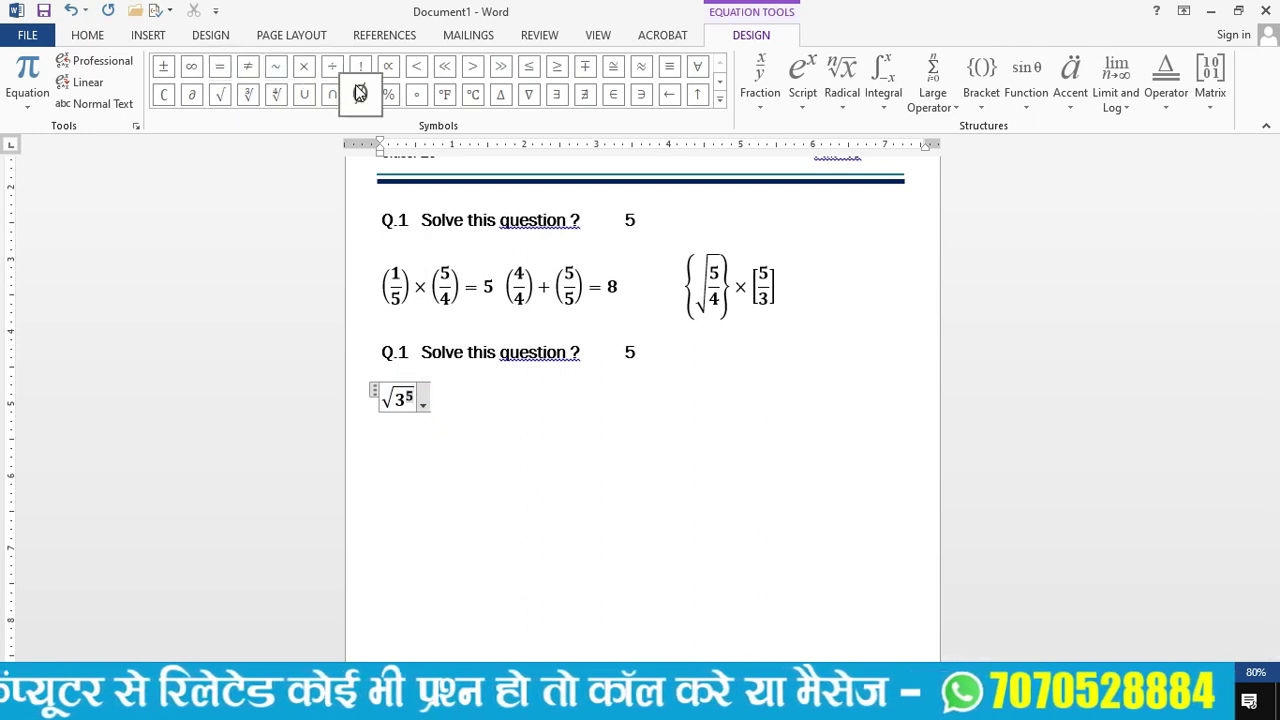
left_click(304, 66)
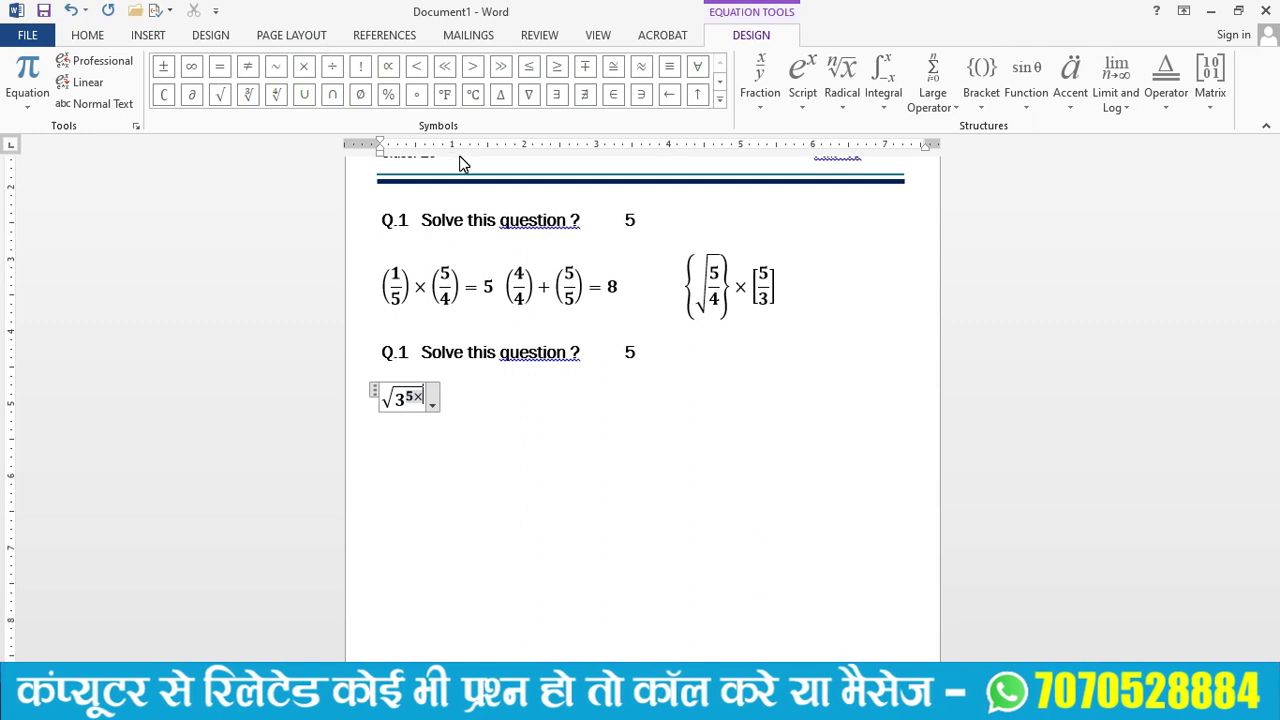
type("5")
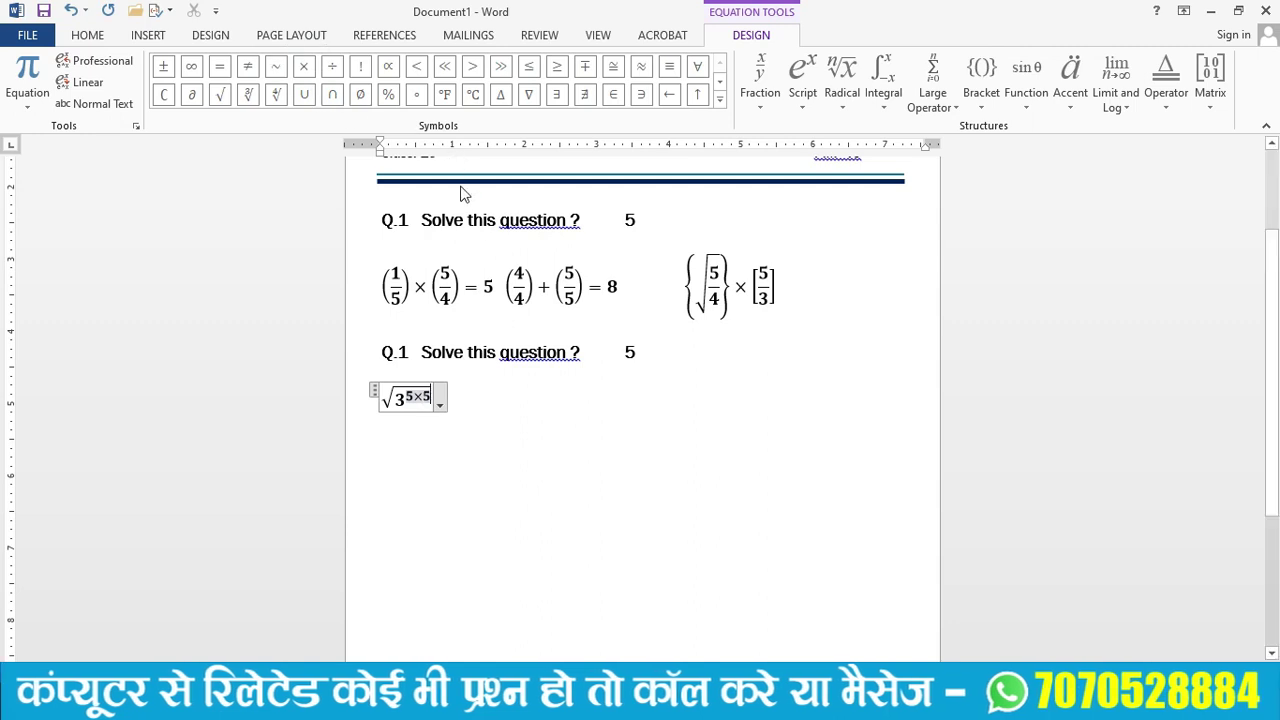
Append the stacked fraction 5/3 in round brackets to the exponent.
left_click(759, 104)
left_click(988, 100)
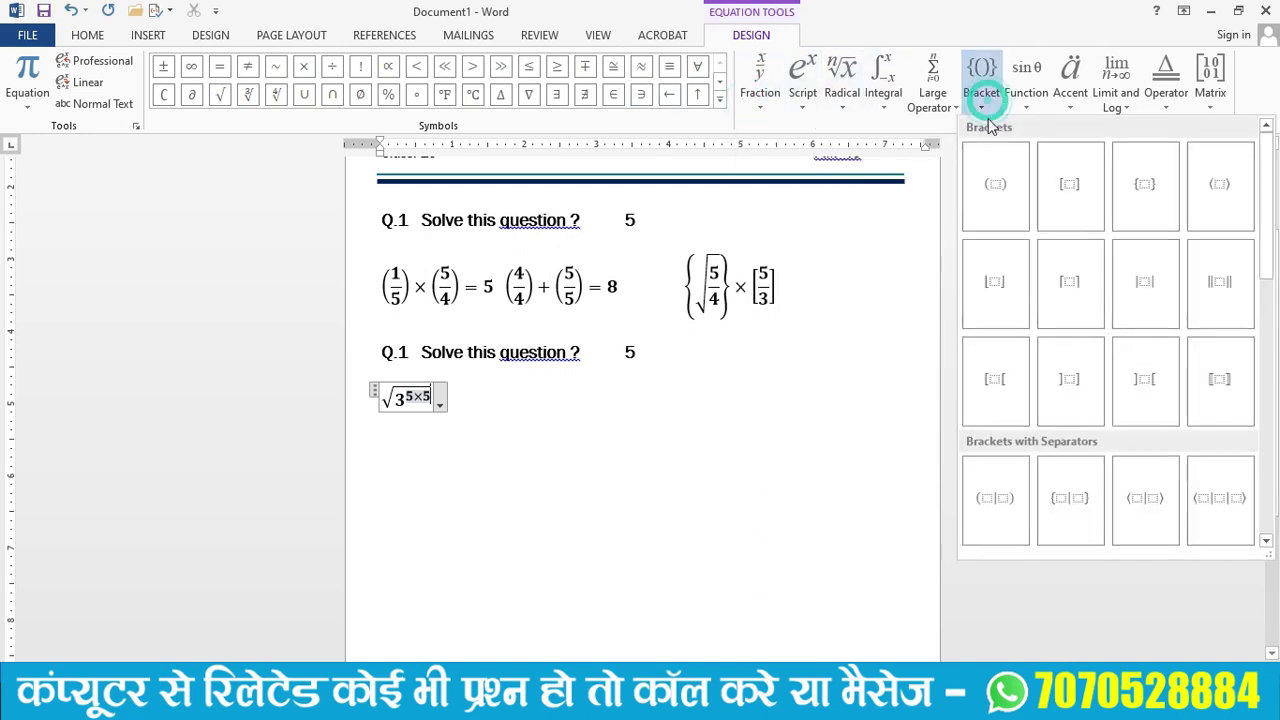
left_click(998, 176)
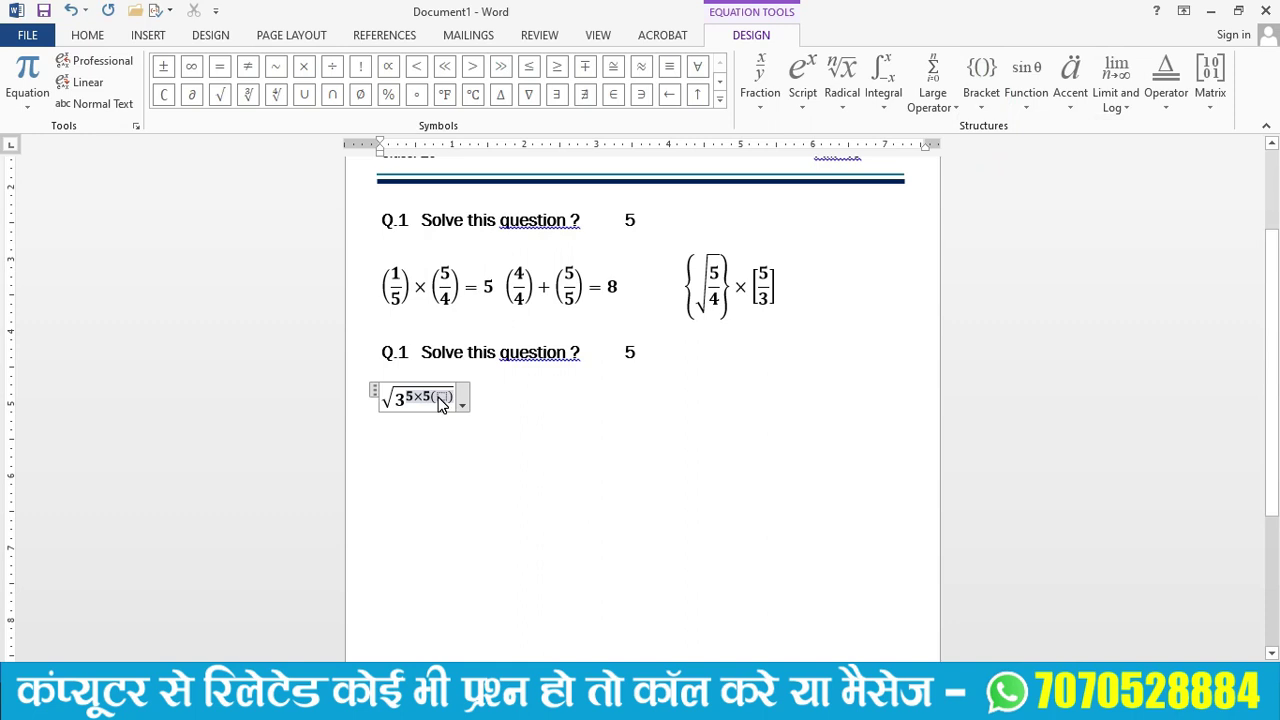
left_click(757, 106)
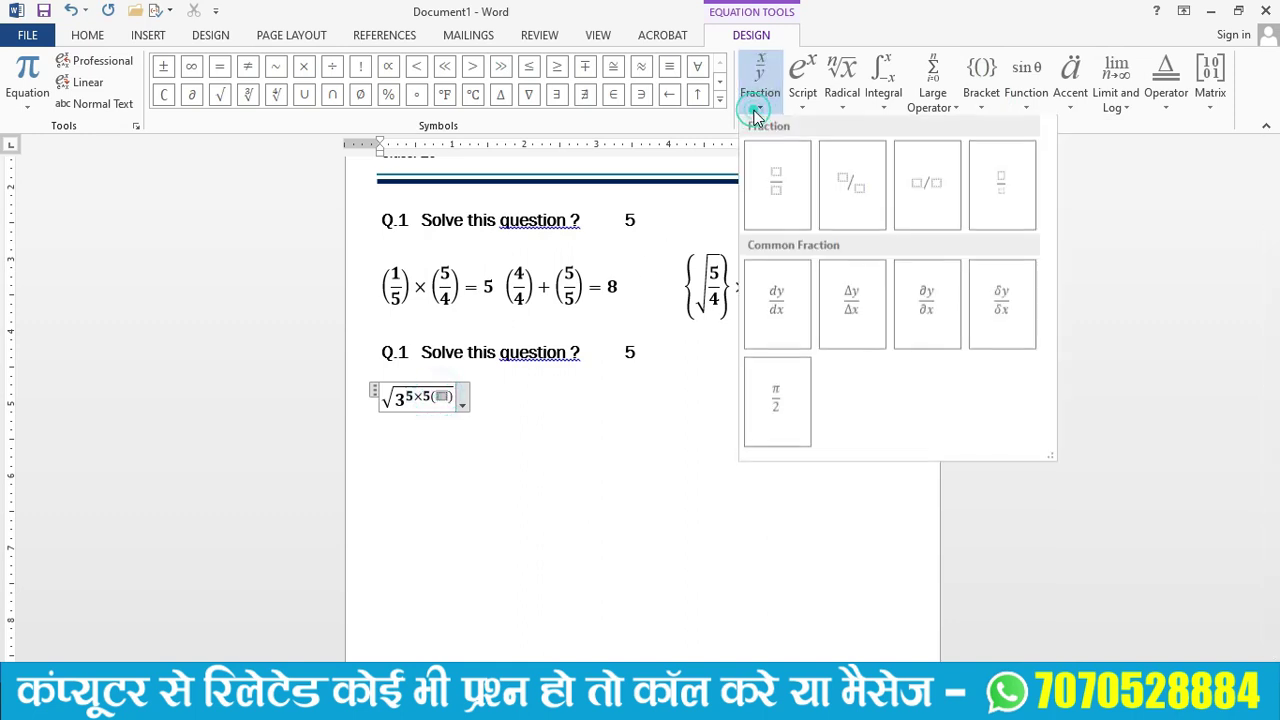
left_click(777, 190)
left_click(445, 400)
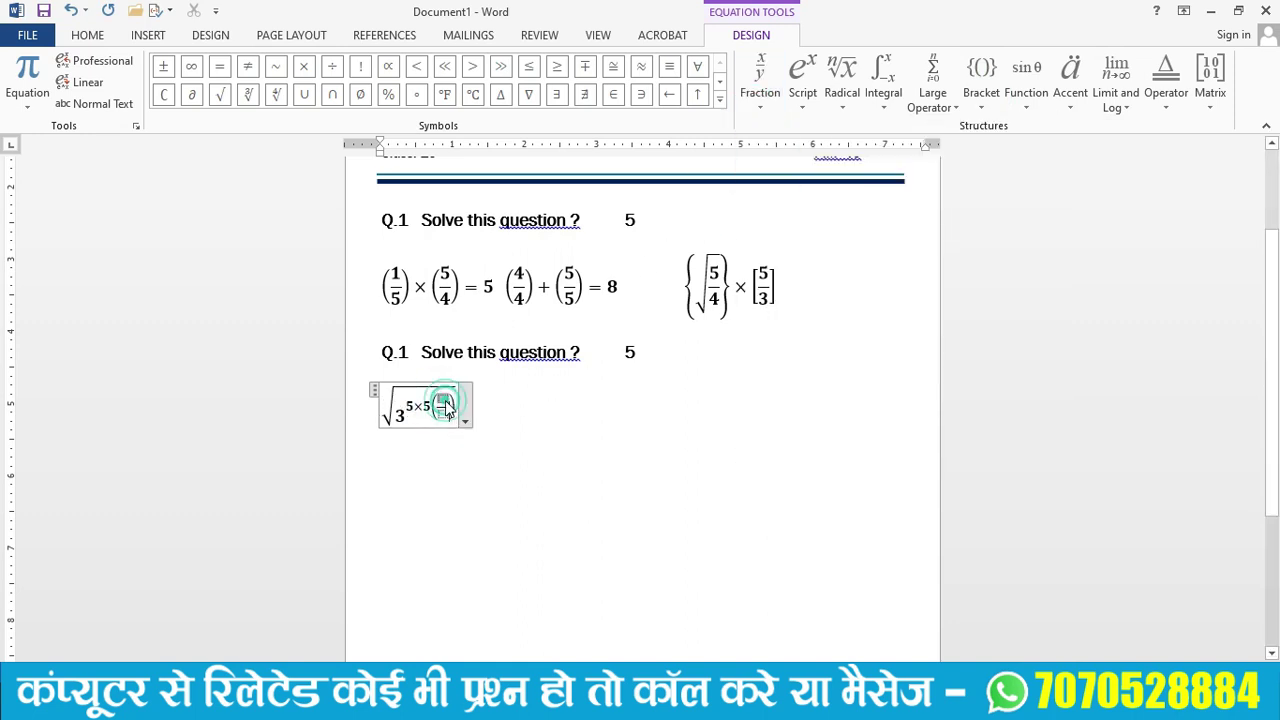
type("5")
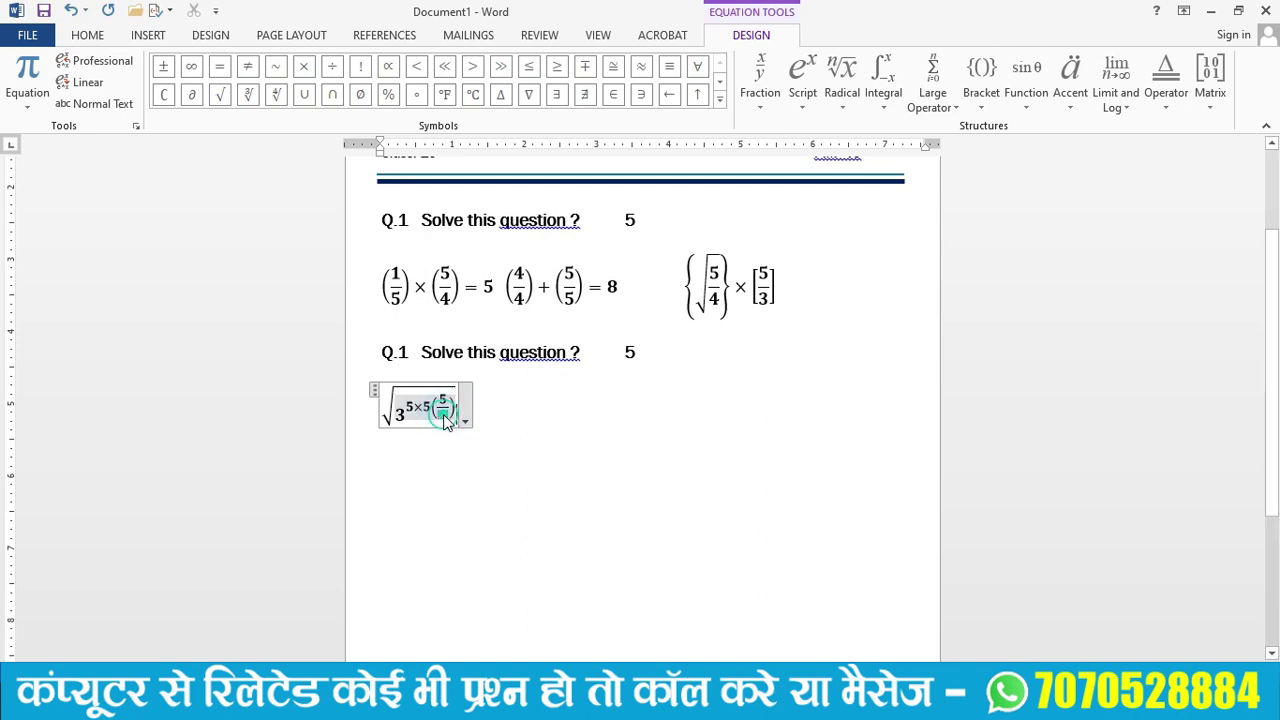
left_click(442, 413)
type("3")
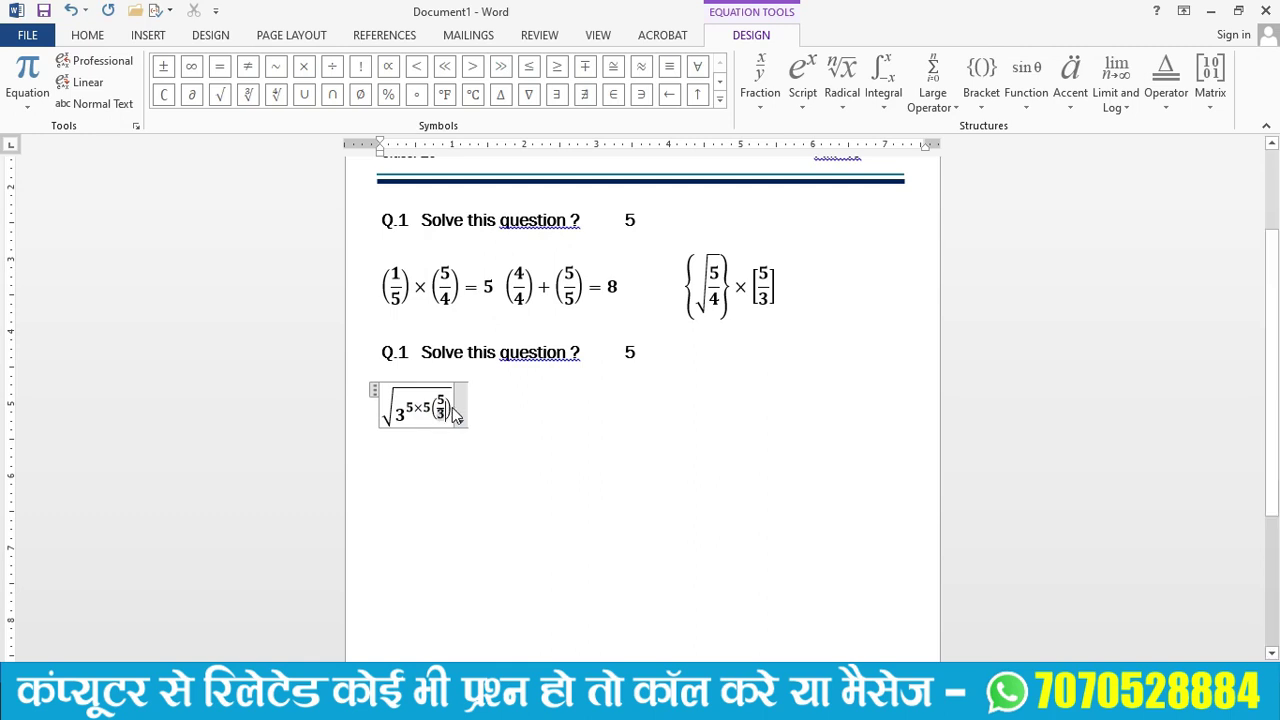
key("Right")
key("Right")
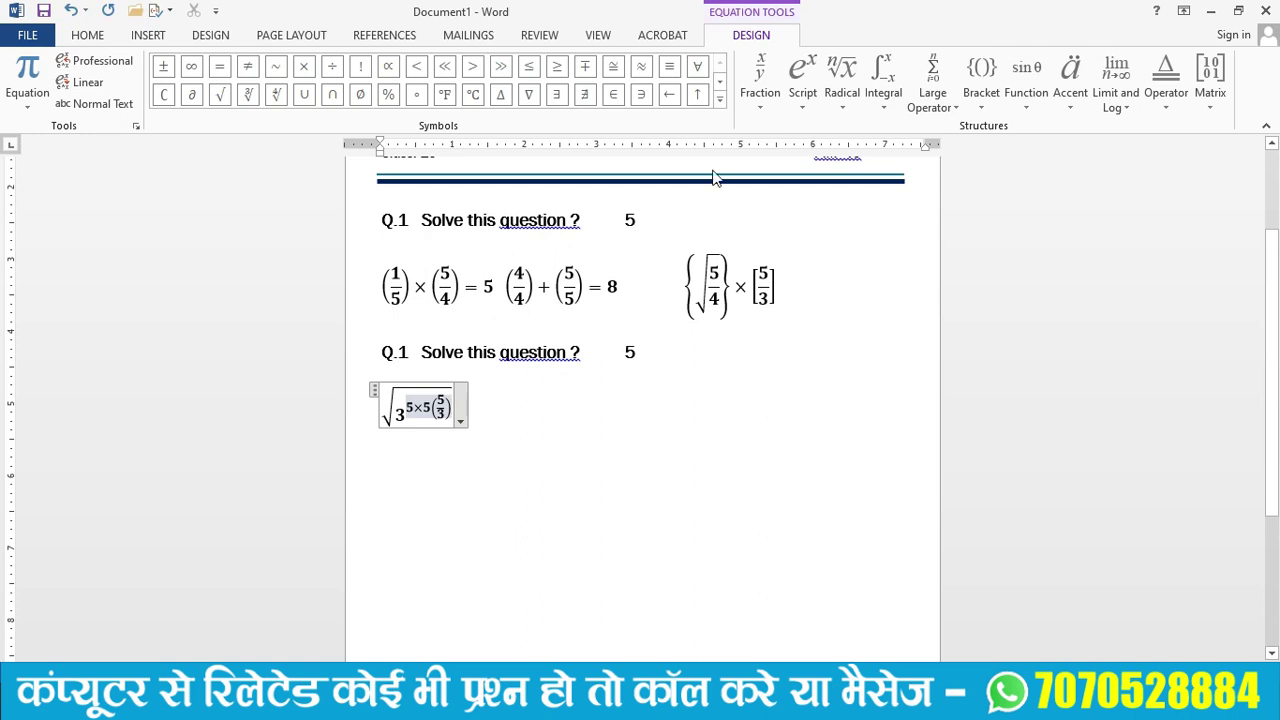
Add a square root of 53+52+8 to the exponent after 5×5(5/3), followed by =6.
left_click(843, 90)
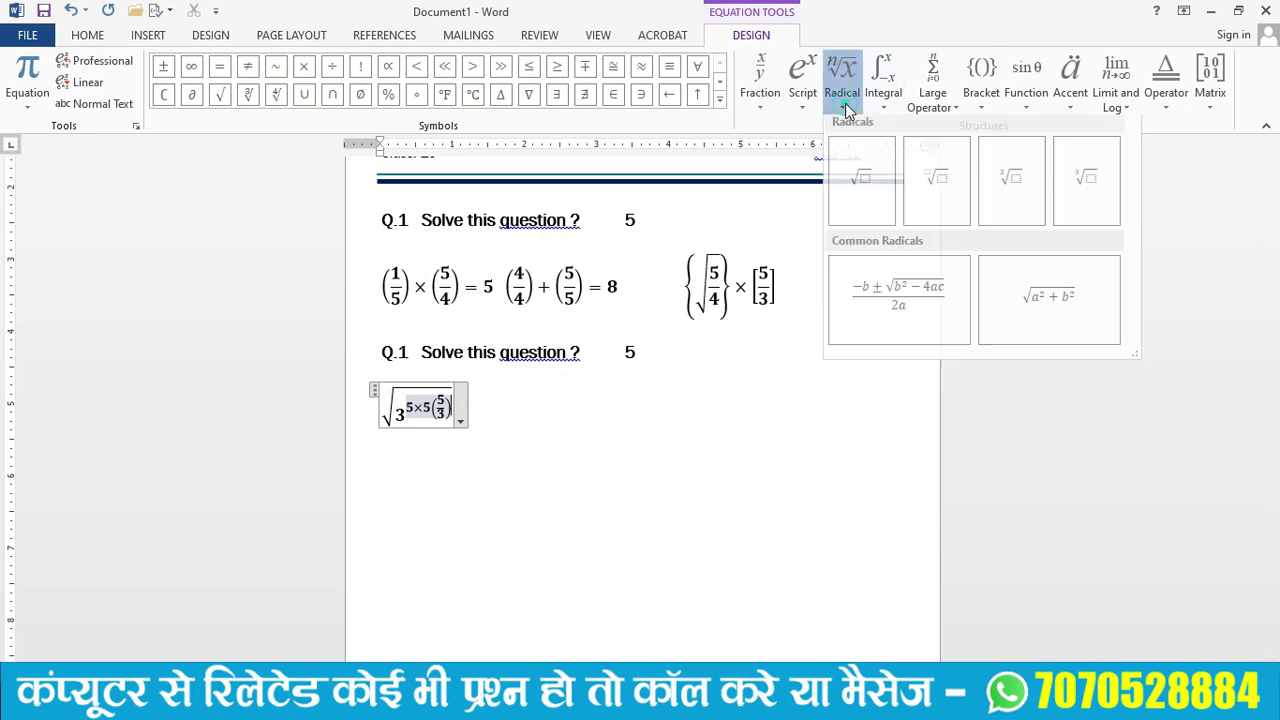
left_click(879, 199)
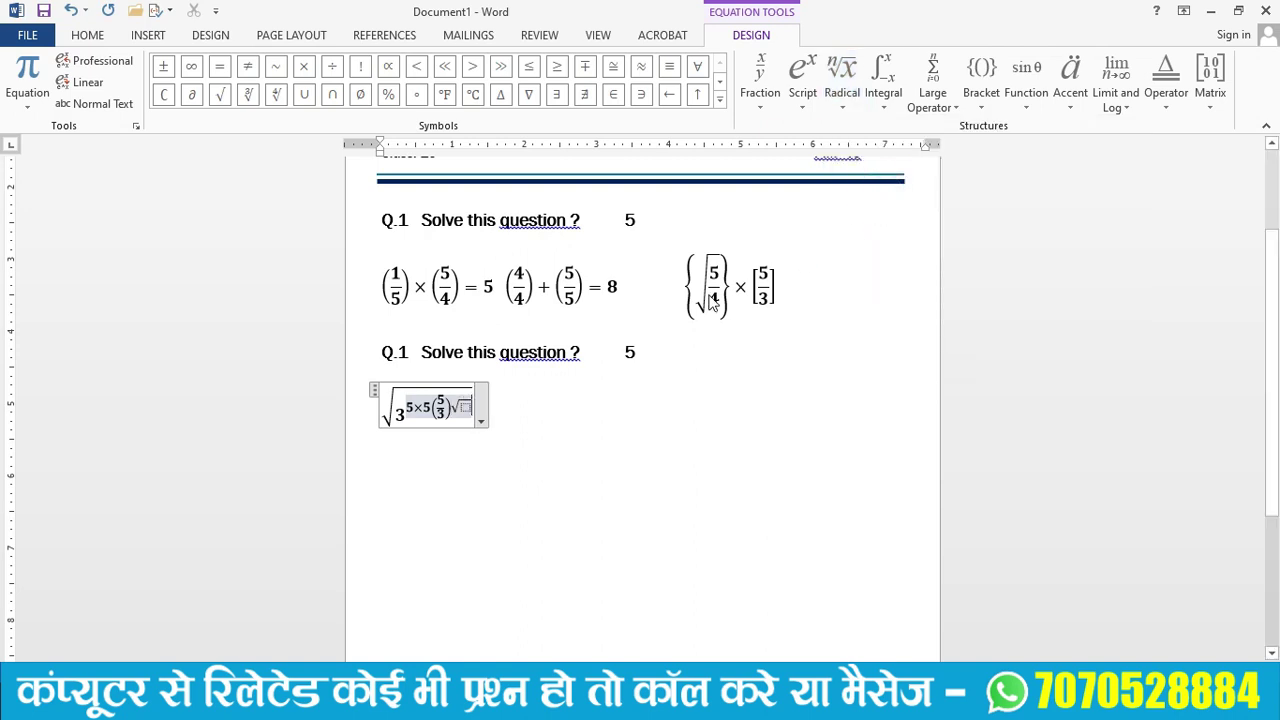
left_click(477, 418)
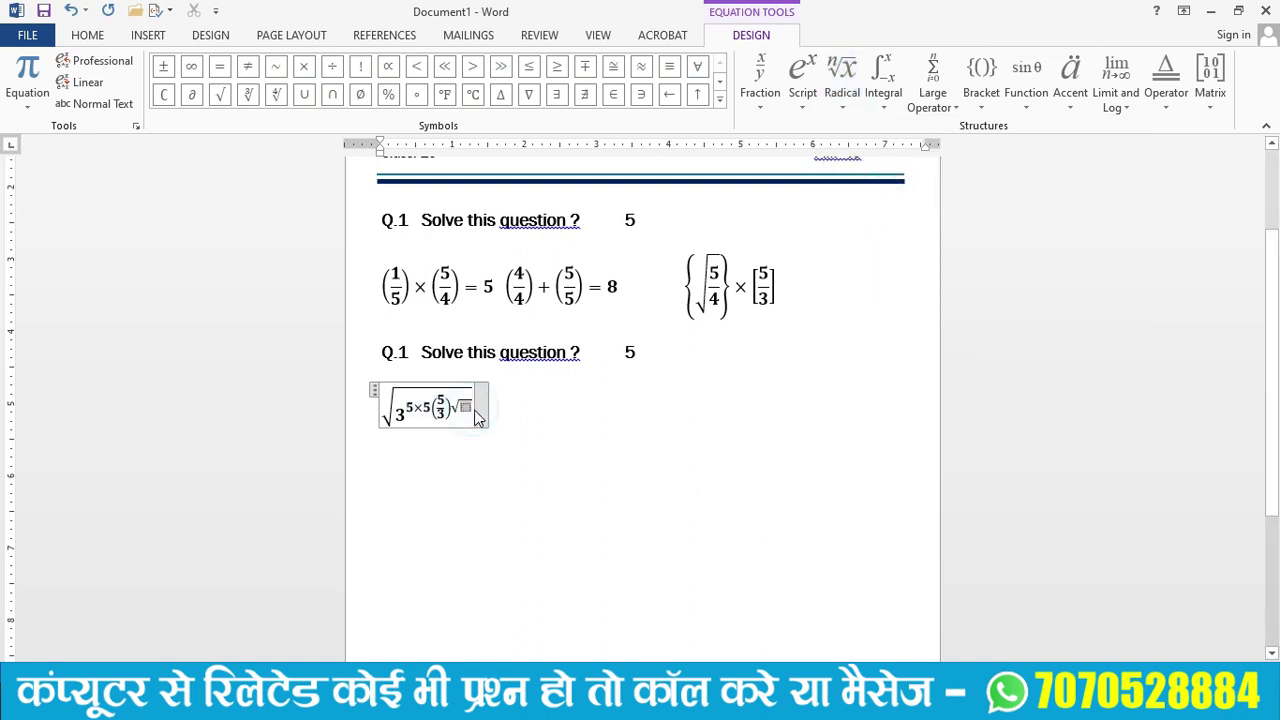
type("5")
type("3")
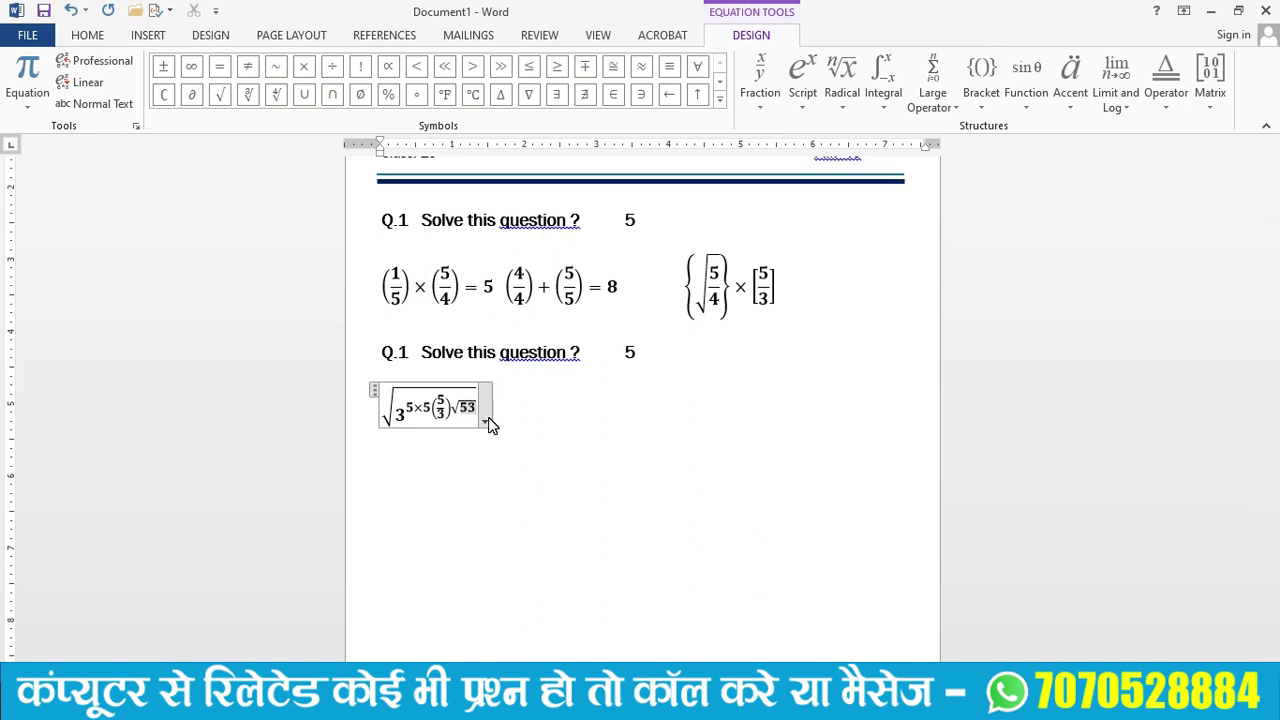
type("+52")
left_click(219, 70)
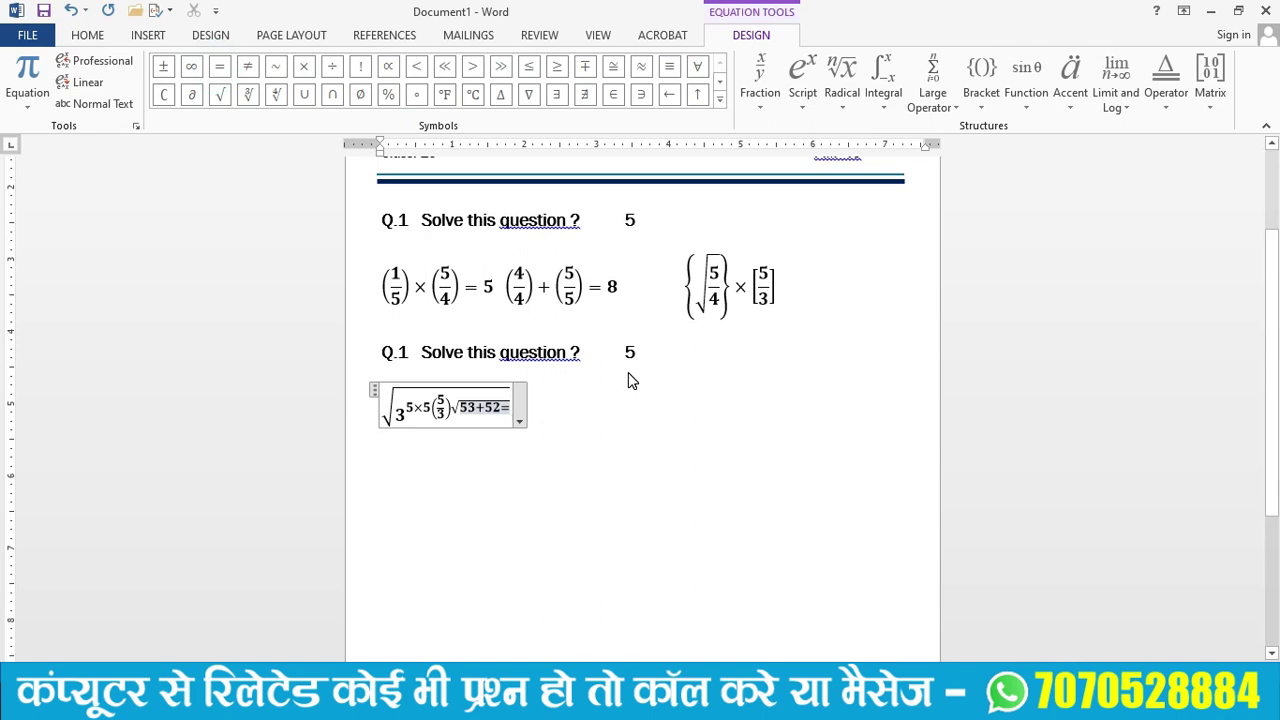
key("BackSpace")
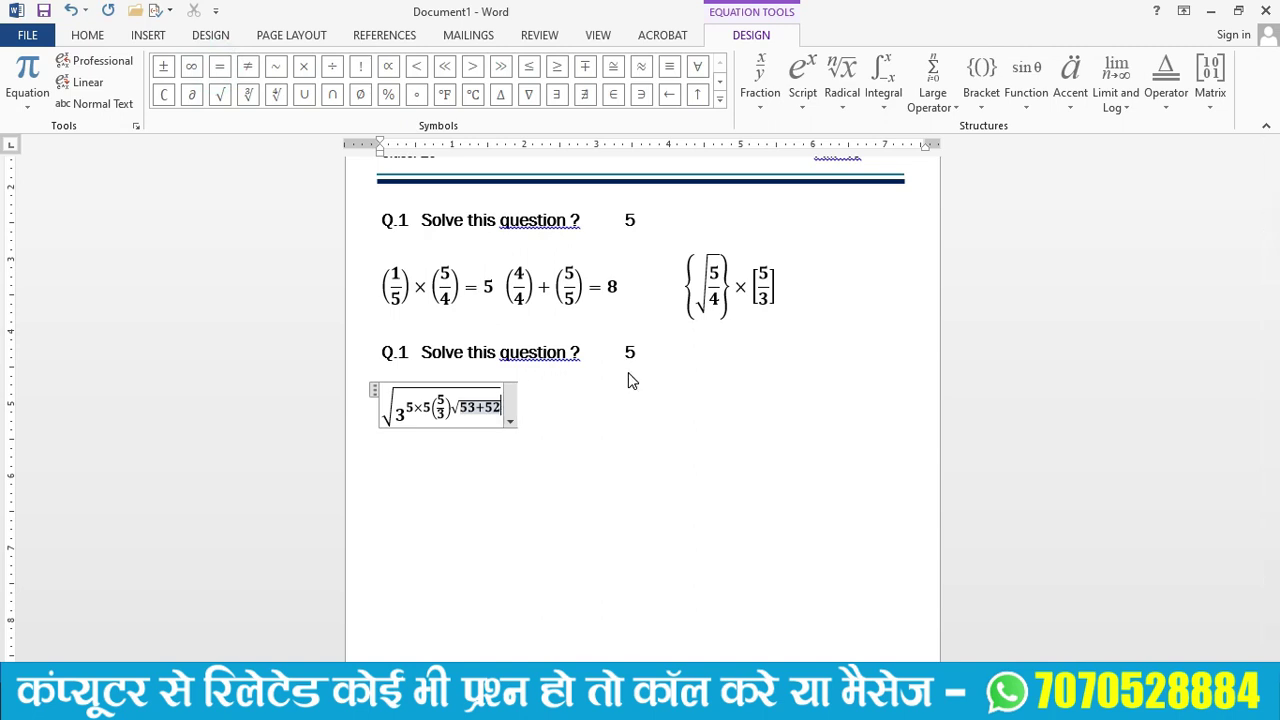
type("+")
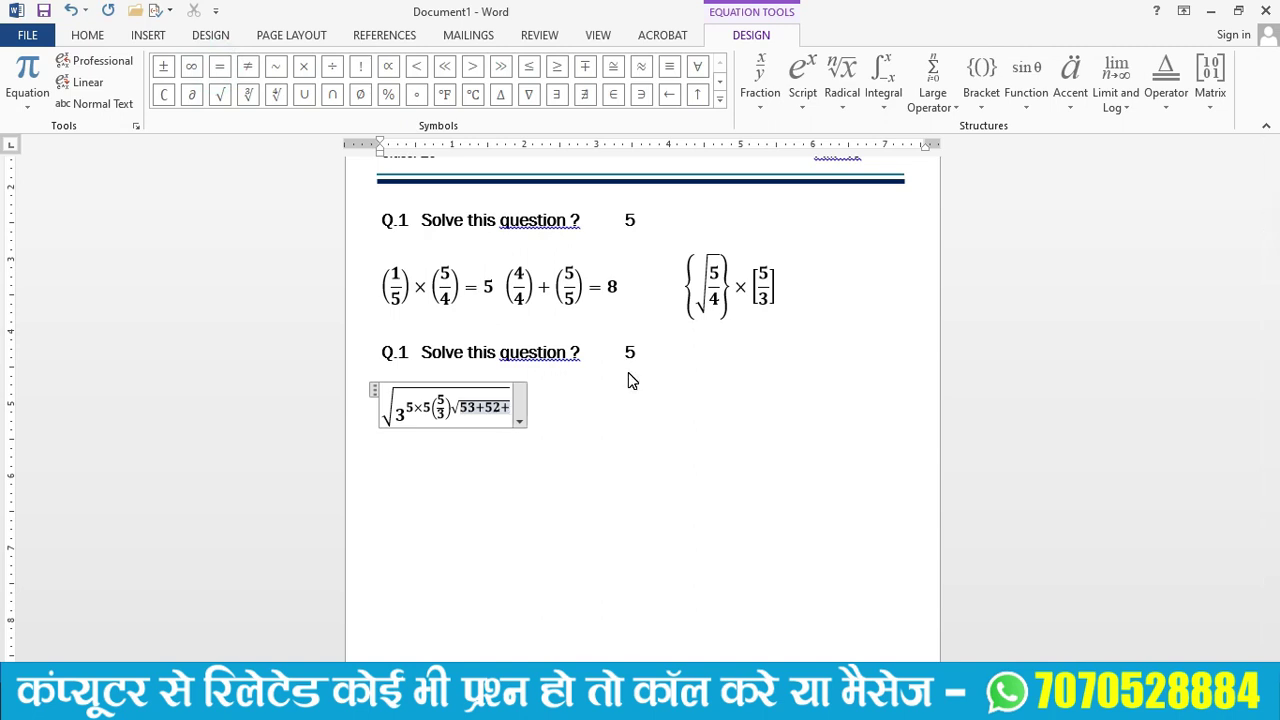
type("3")
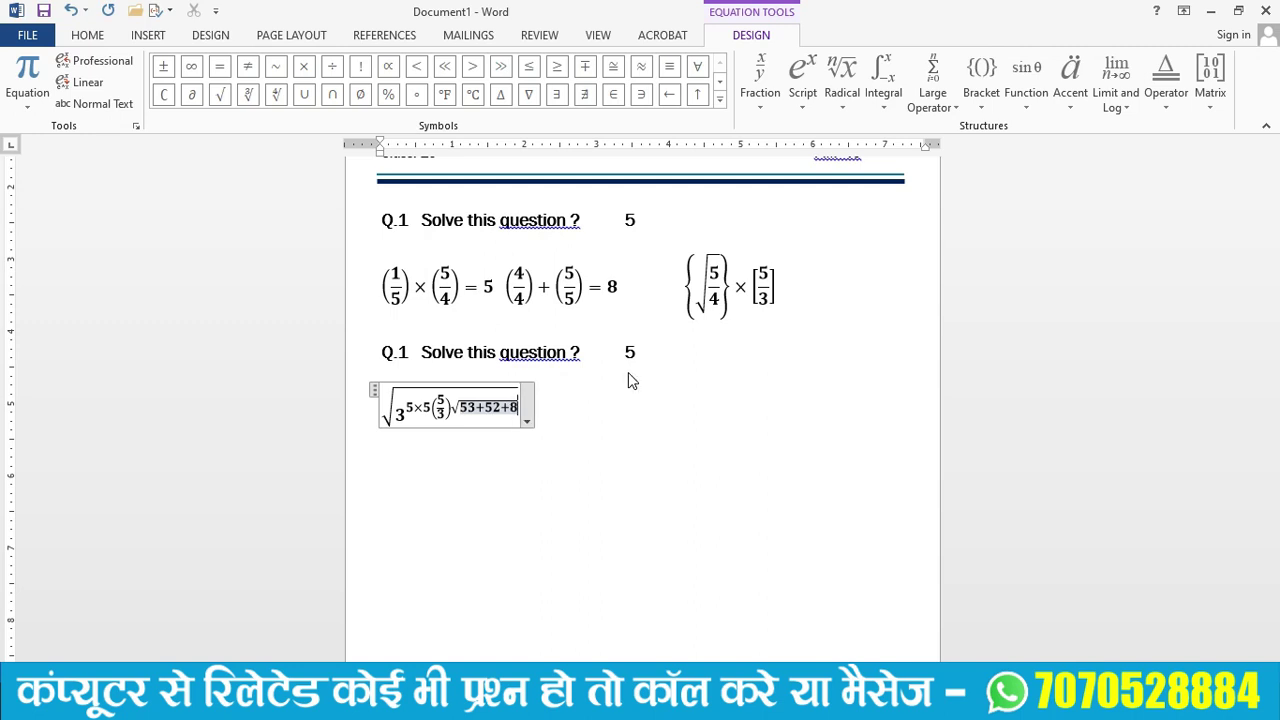
left_click(517, 403)
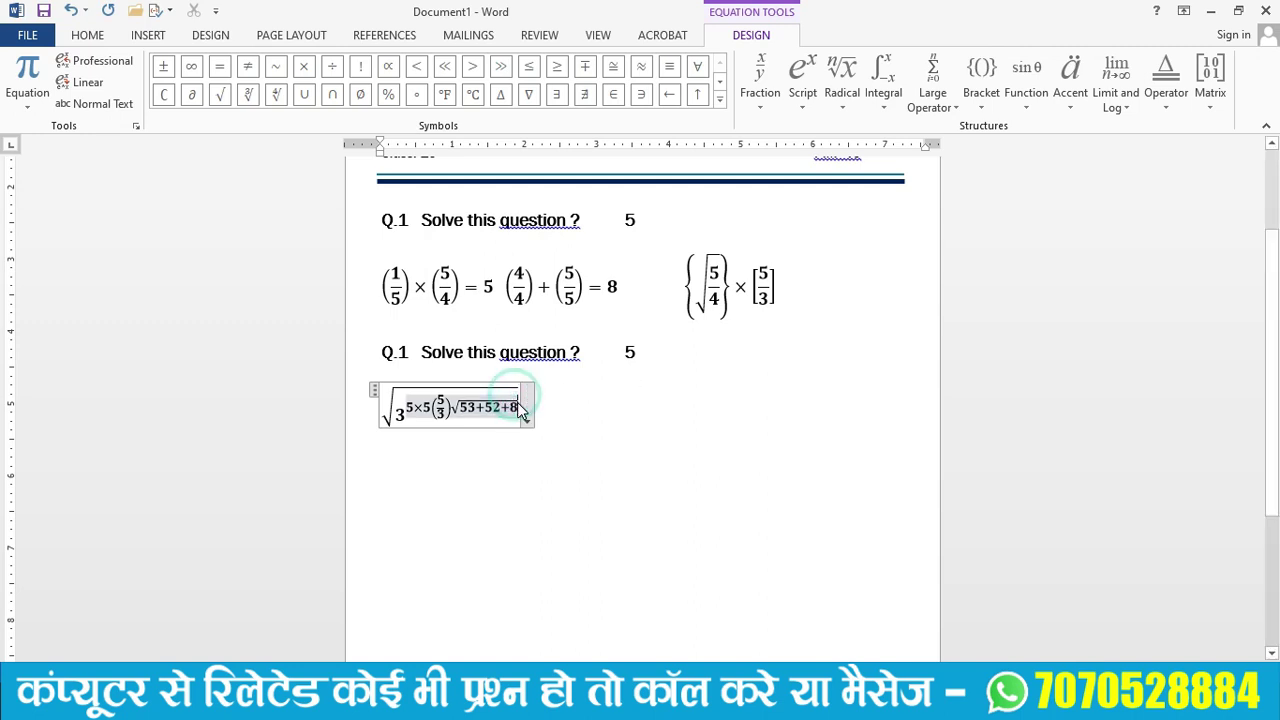
left_click(219, 66)
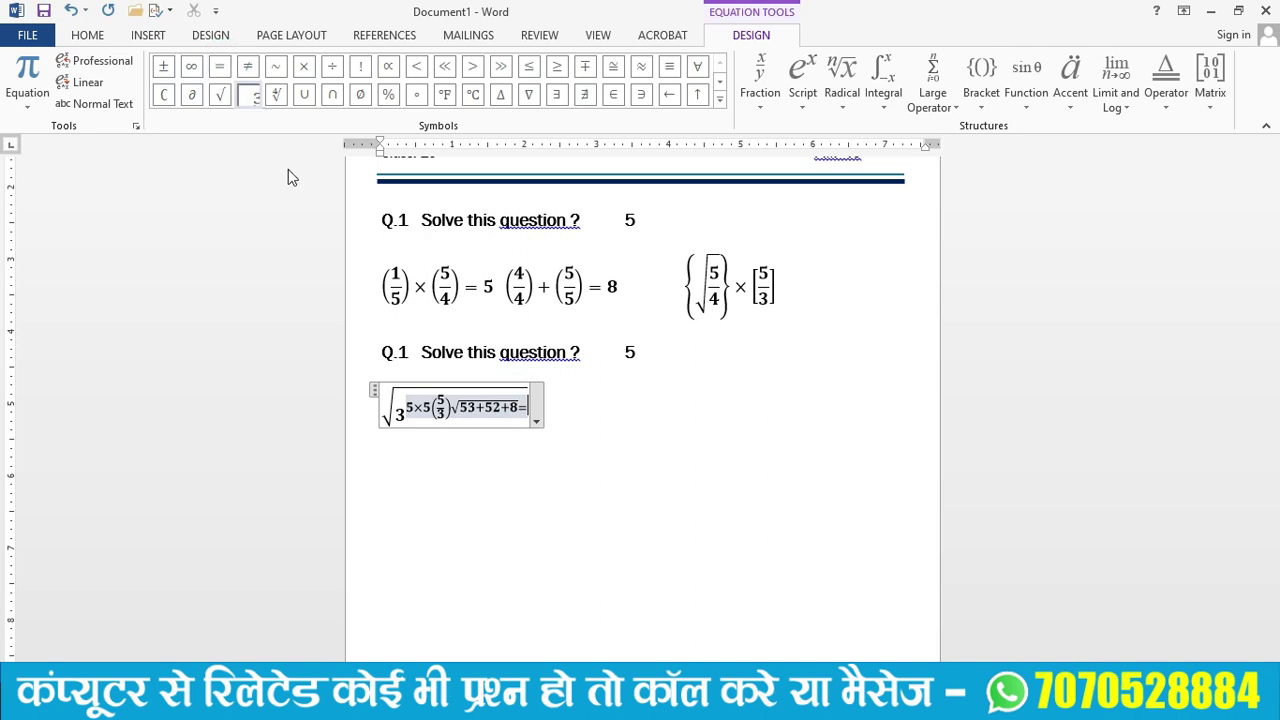
type("6")
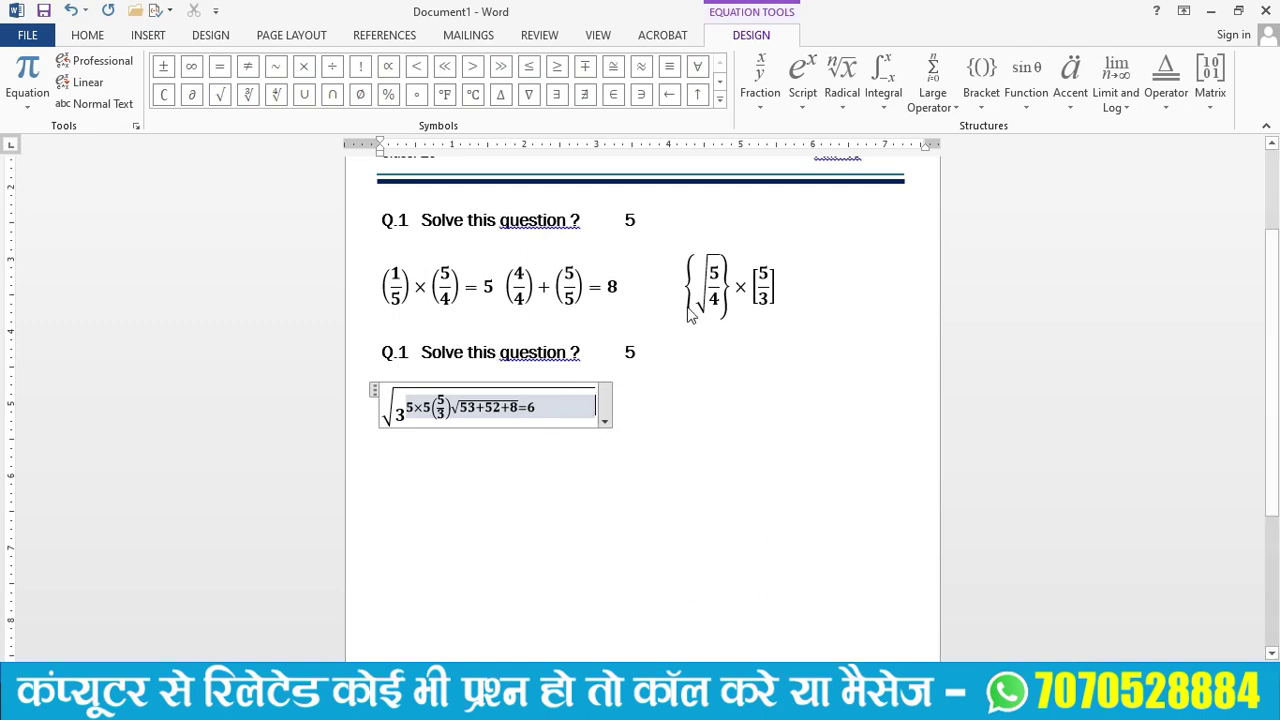
Insert round brackets containing sin 20 after =6.
left_click(981, 78)
left_click(1006, 195)
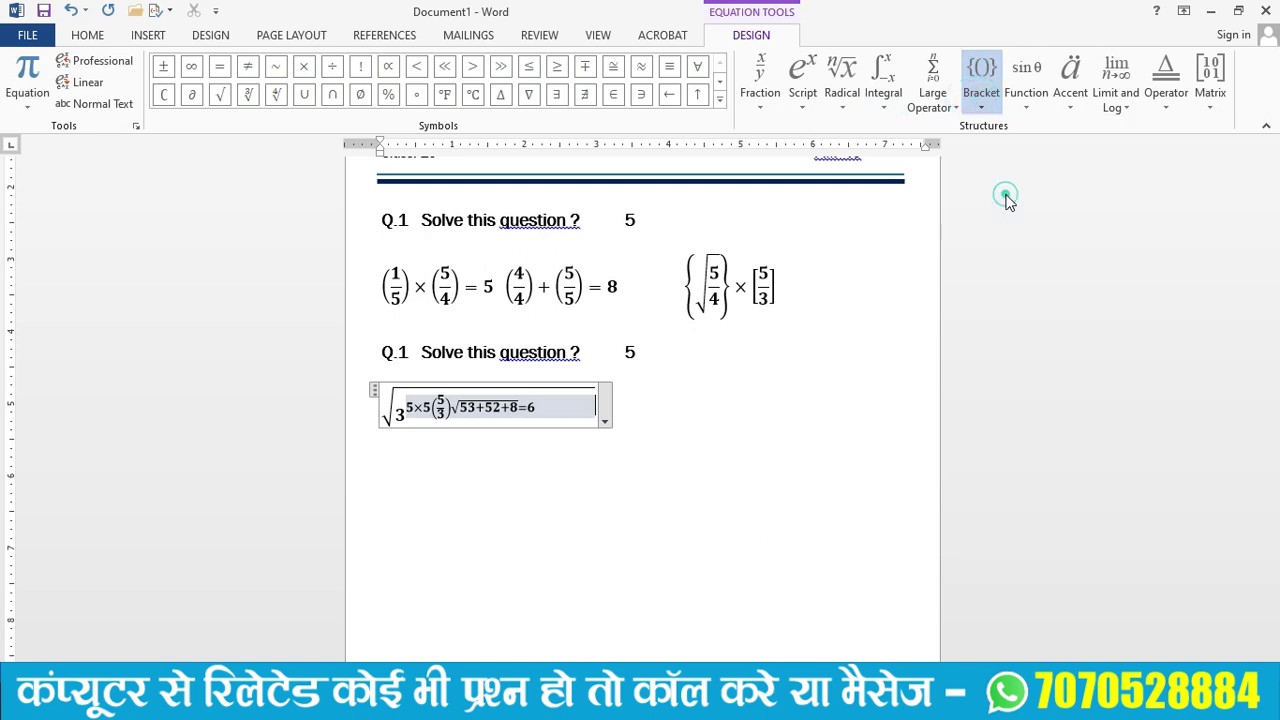
left_click(608, 408)
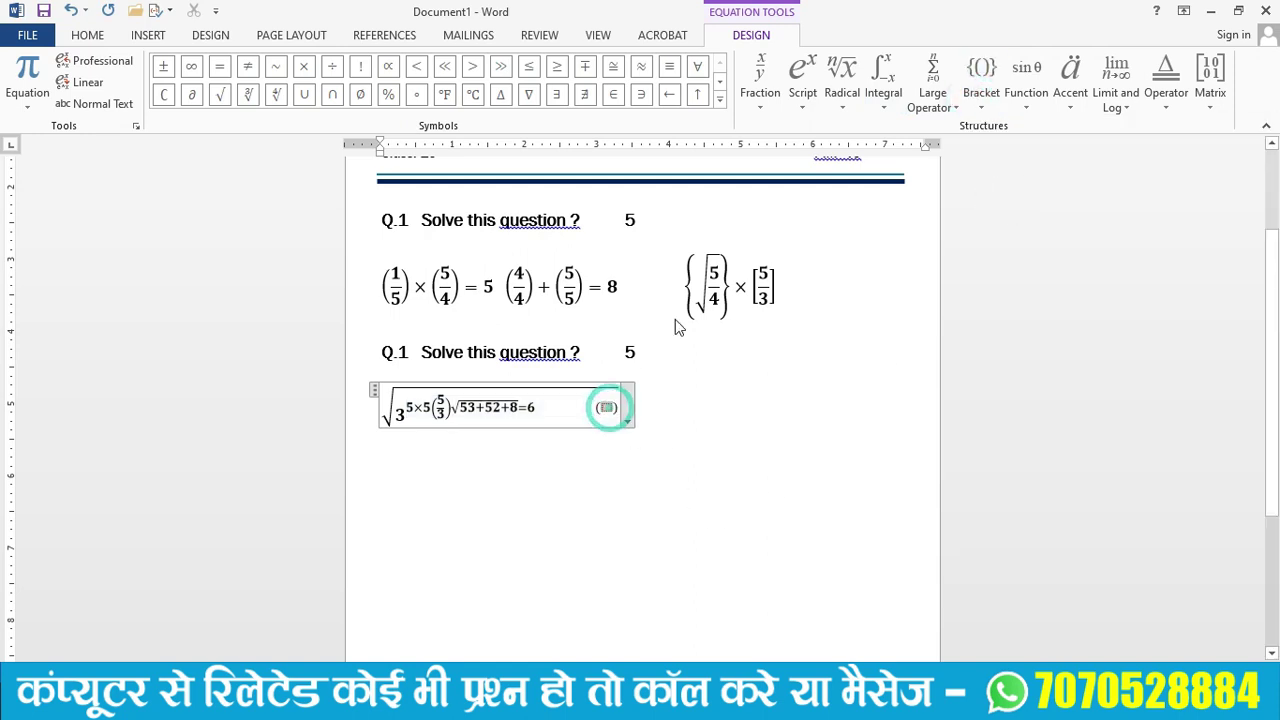
left_click(881, 112)
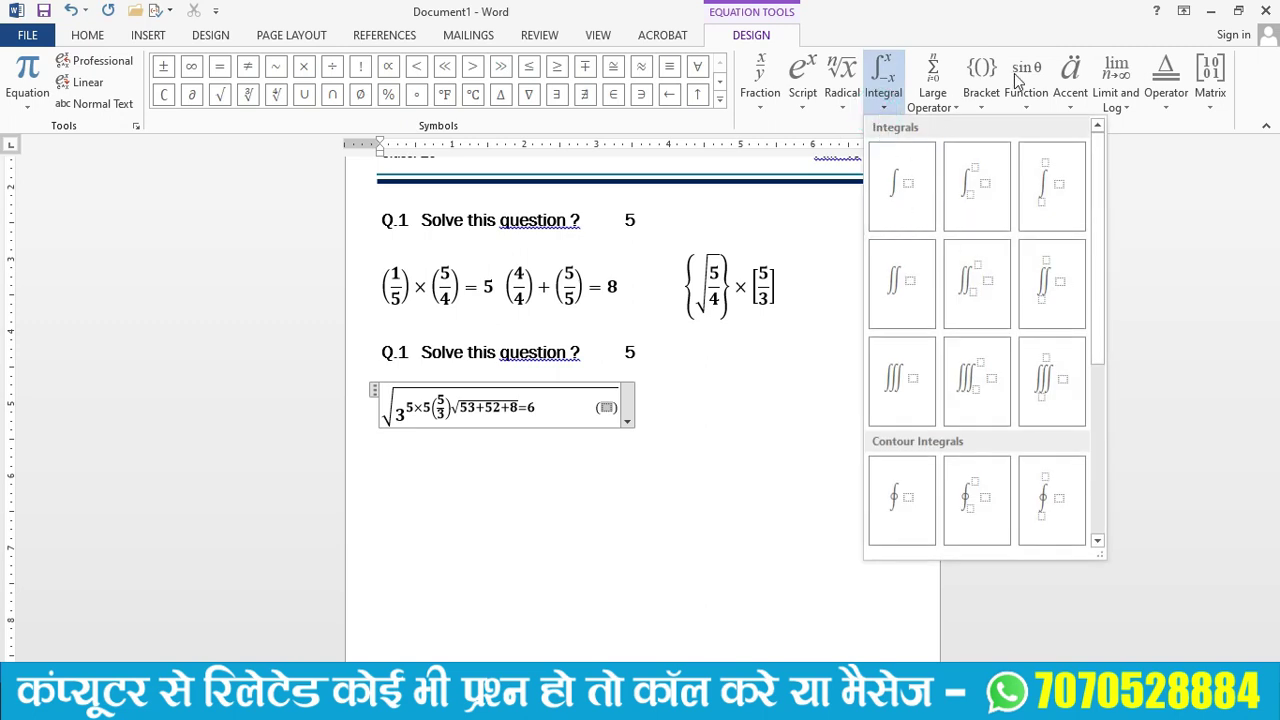
left_click(1026, 95)
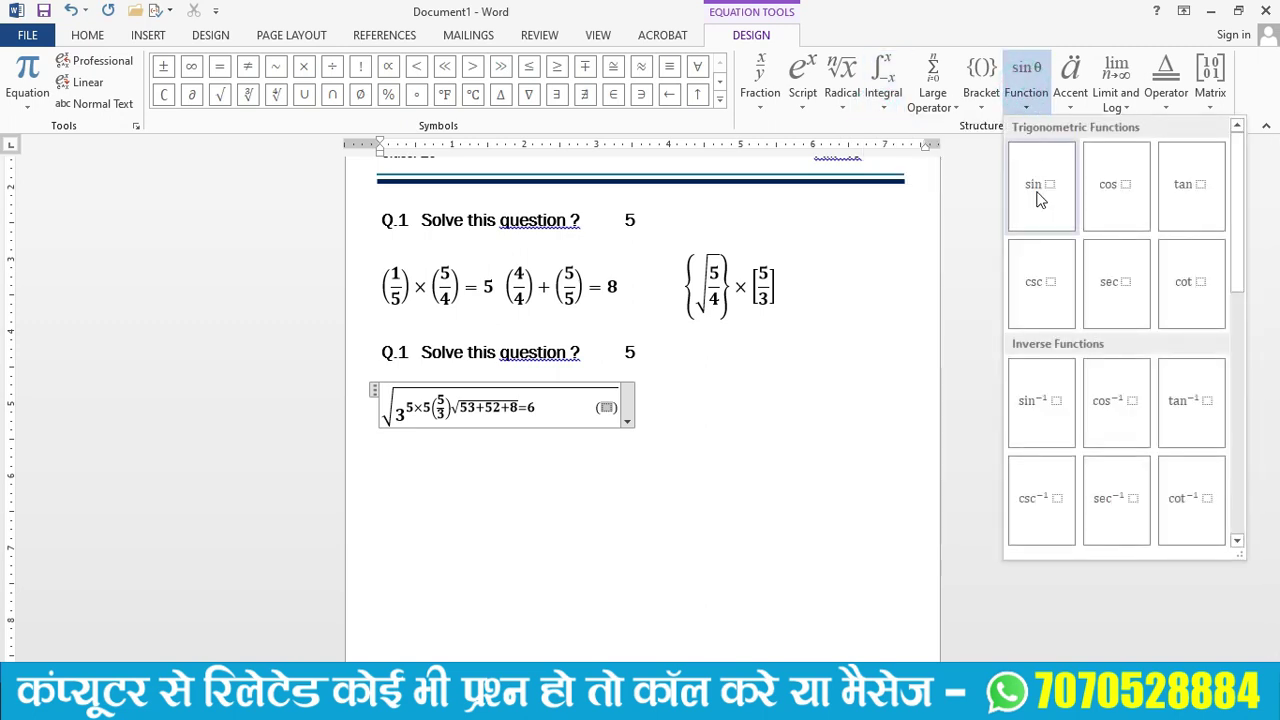
left_click(1038, 190)
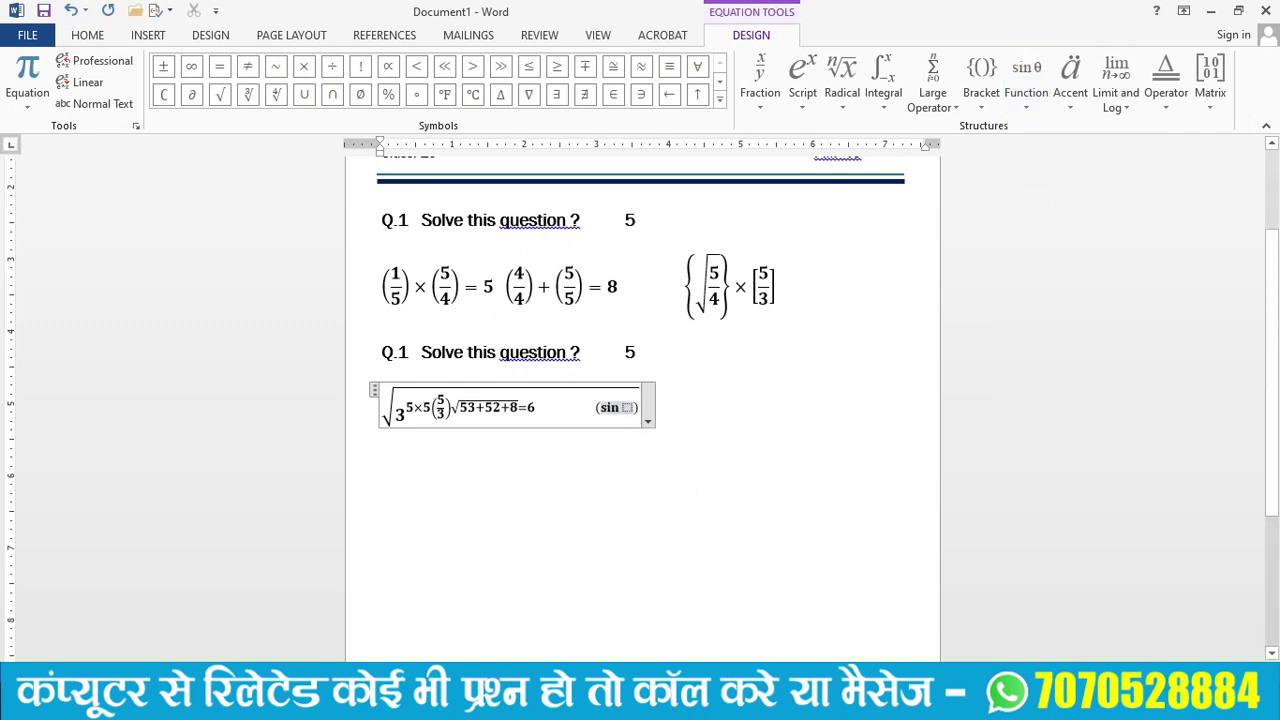
type("5")
key("BackSpace")
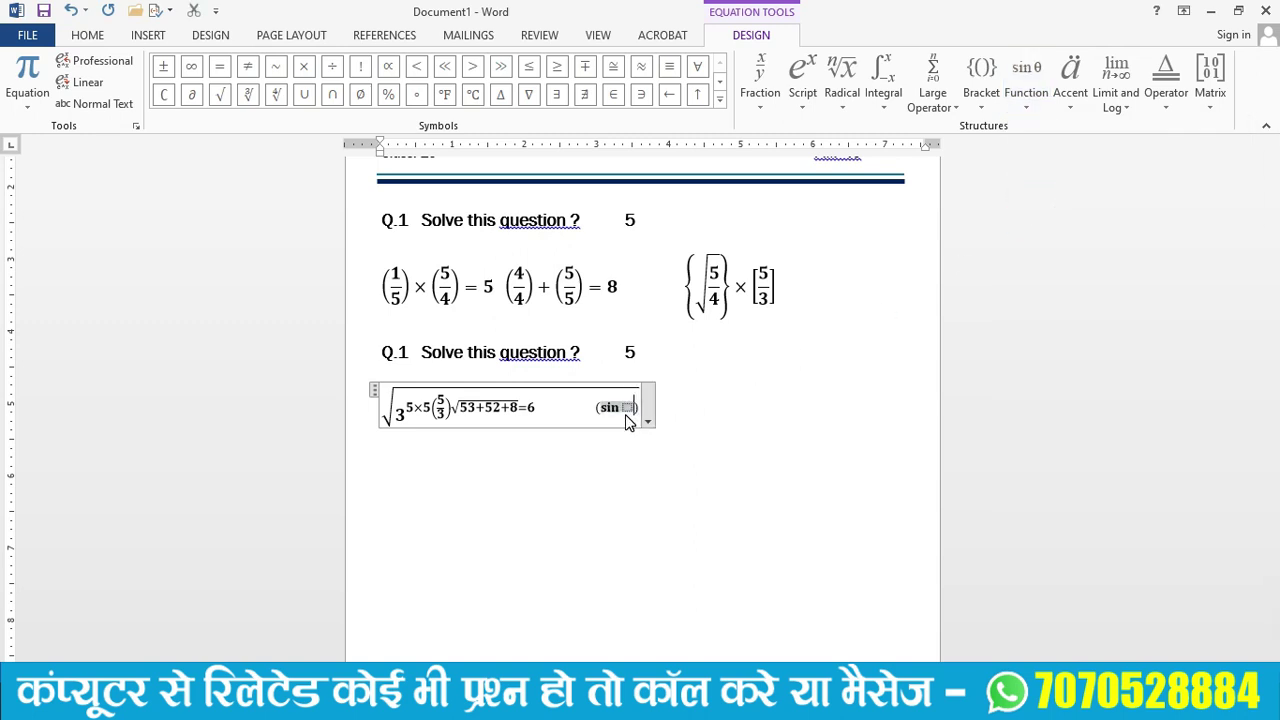
left_click(628, 407)
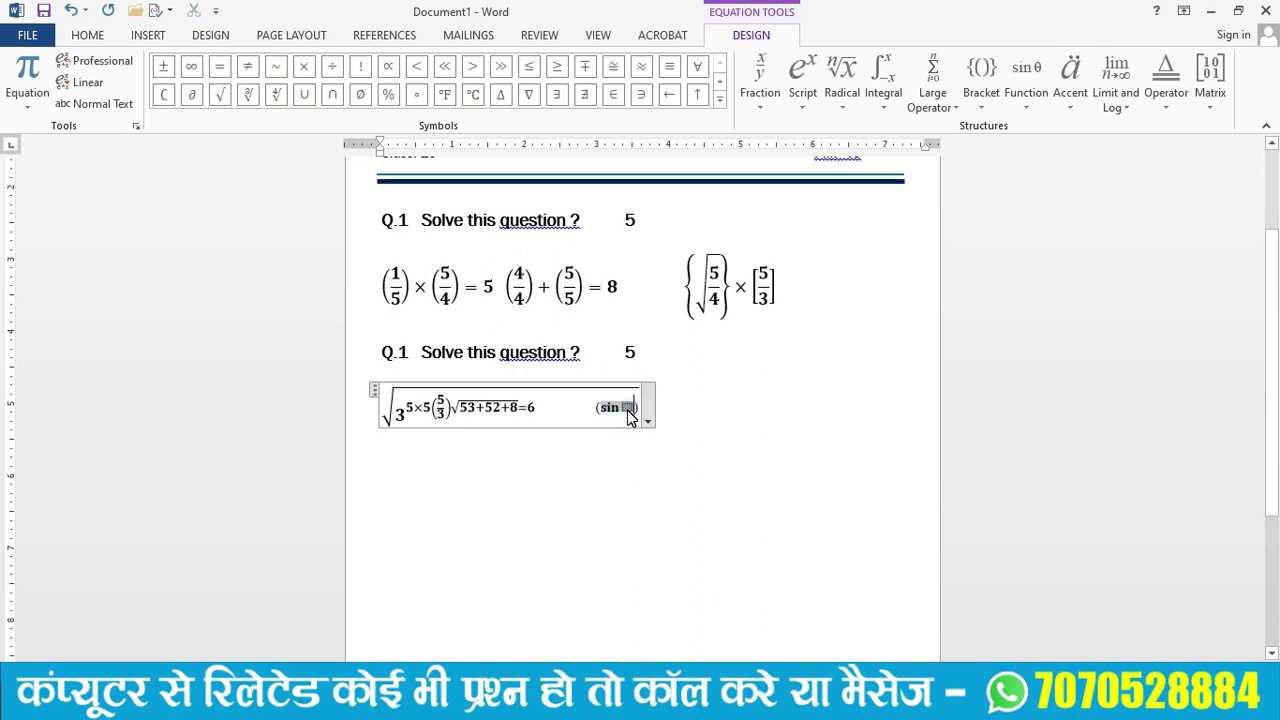
type("20")
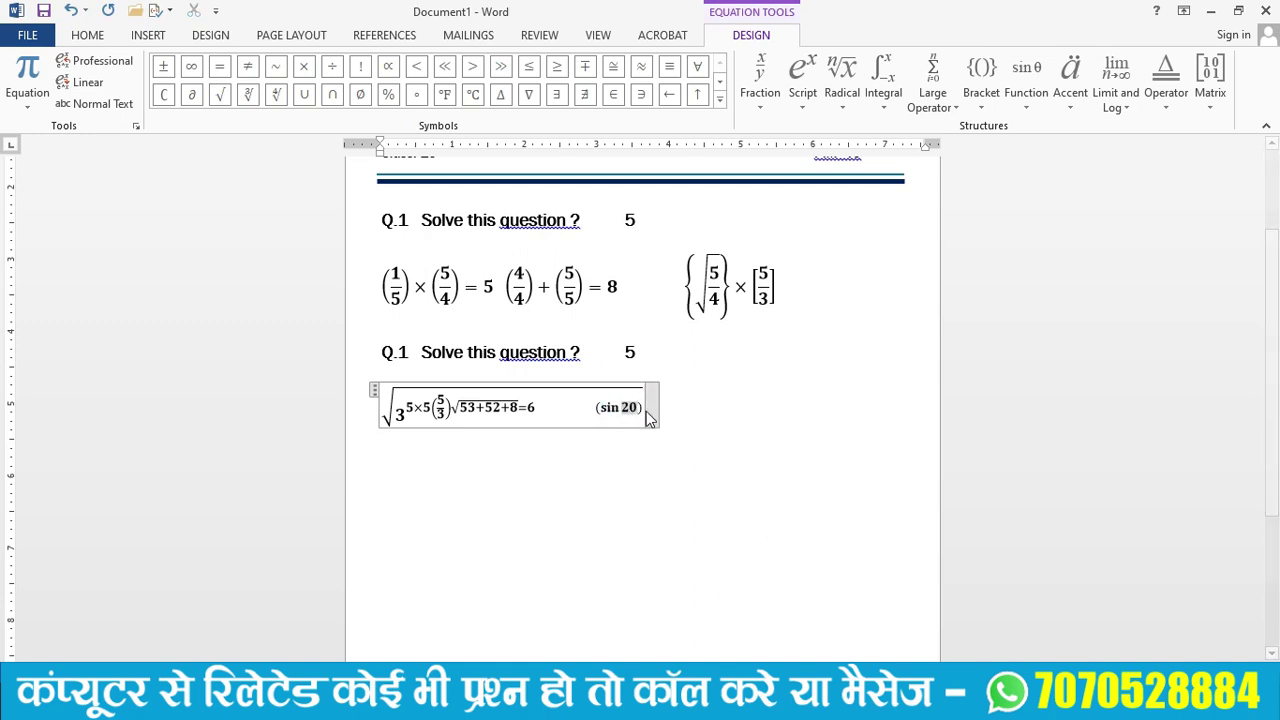
Append ×cos 5 after (sin 20) and leave the equation.
left_click(632, 420)
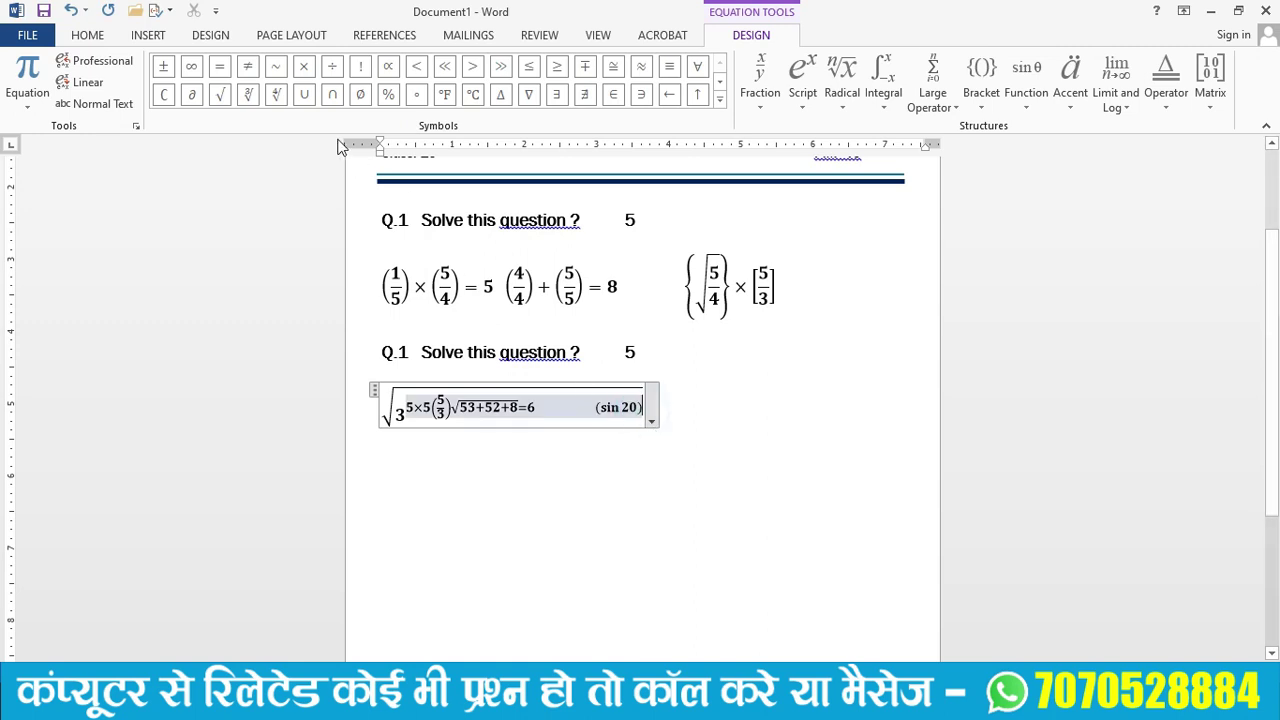
left_click(303, 68)
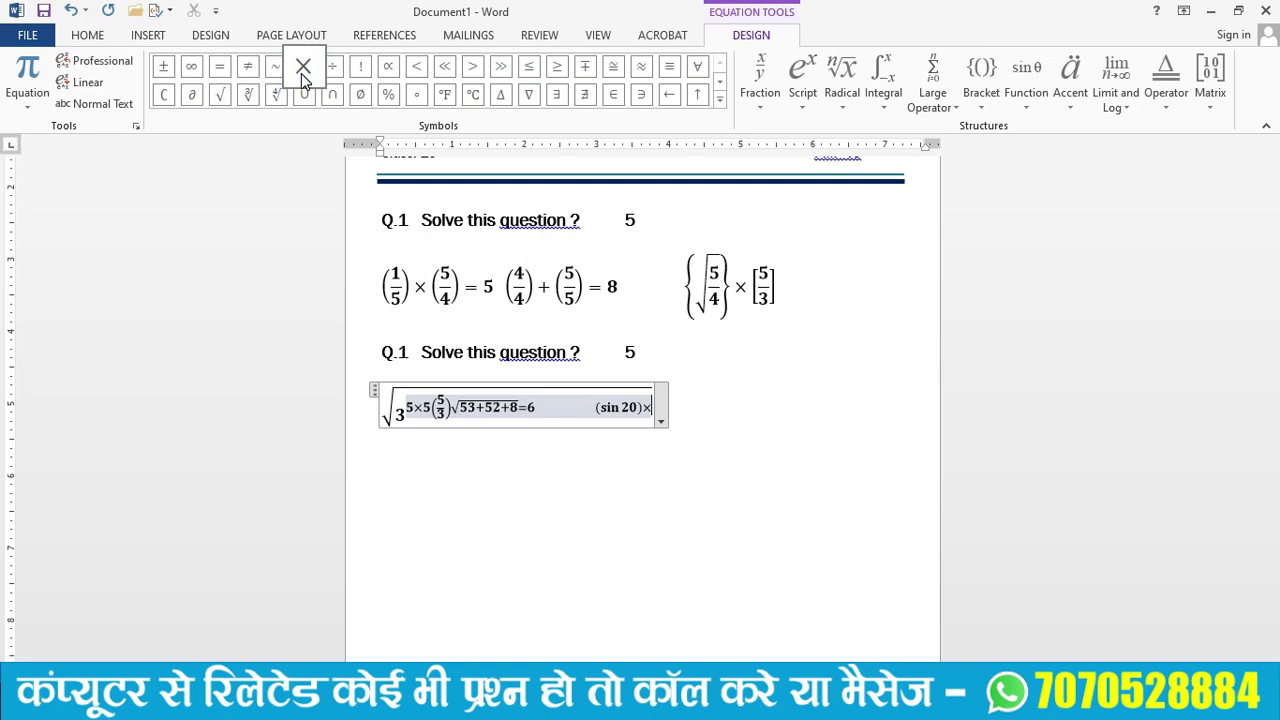
left_click(1026, 80)
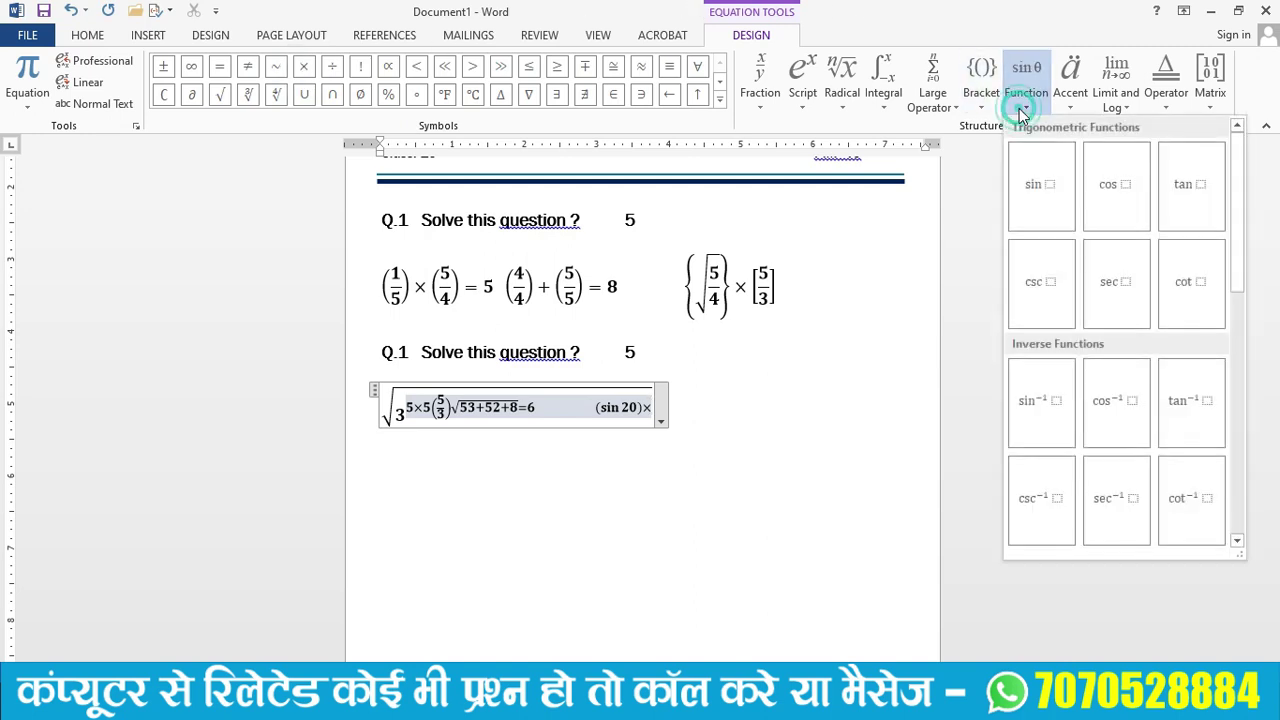
left_click(1119, 209)
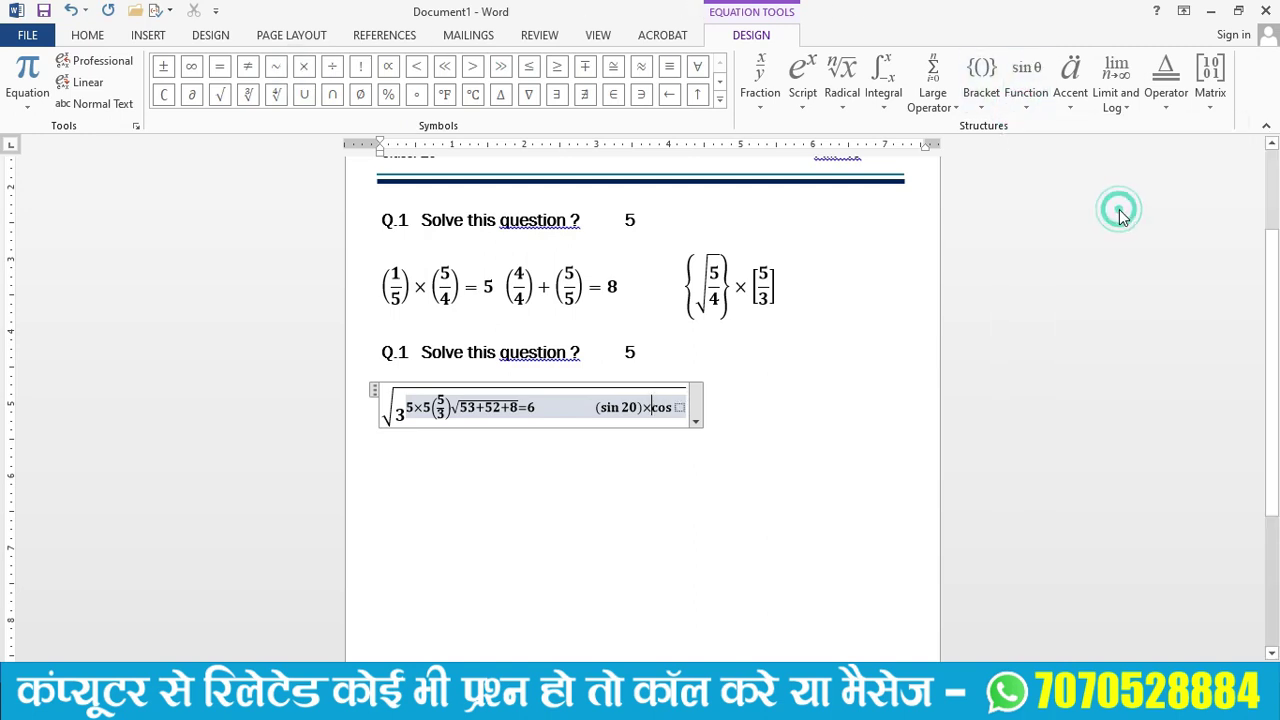
left_click(689, 409)
type("5")
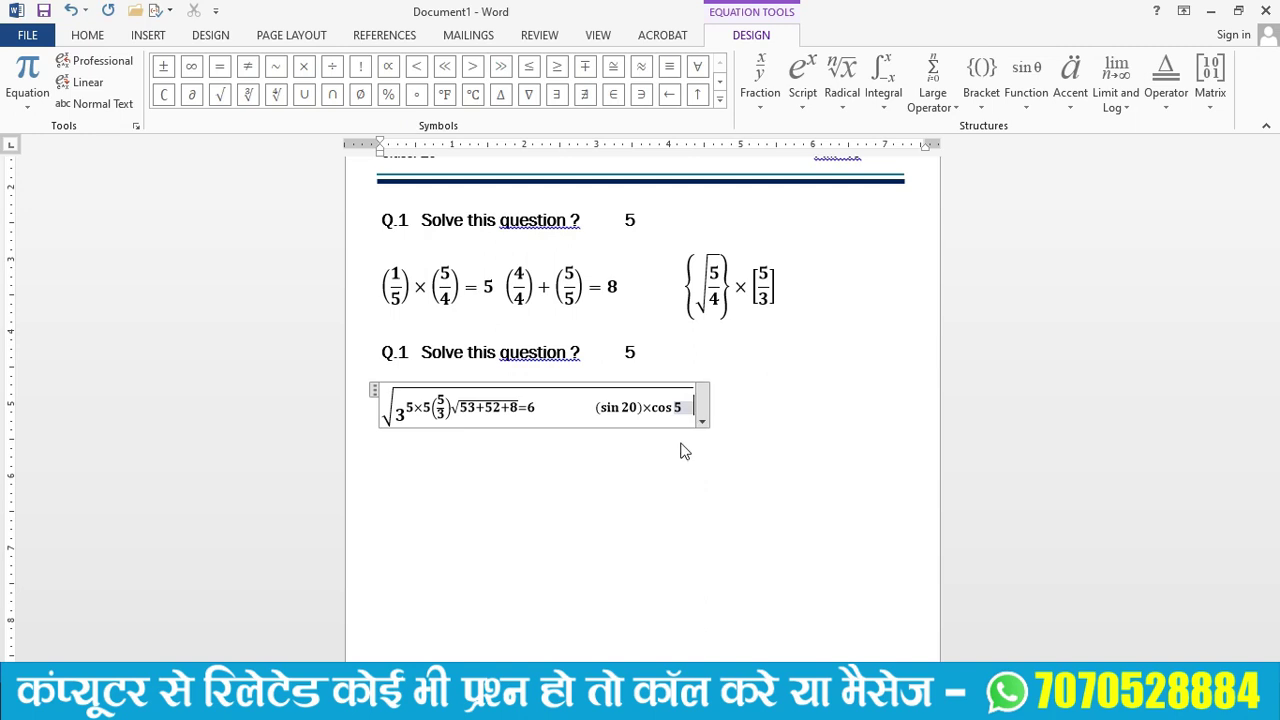
left_click(762, 404)
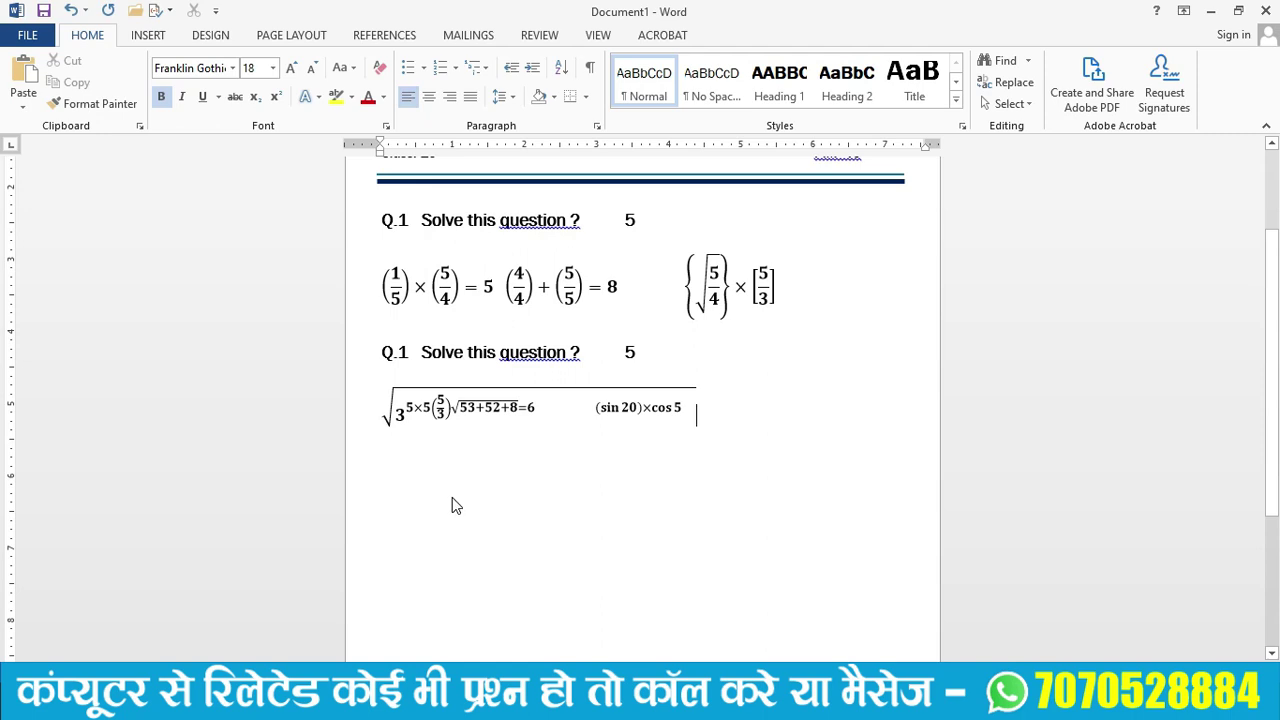
Copy the Q.1 heading line and paste it below the equation.
left_click(378, 341)
left_click(384, 352)
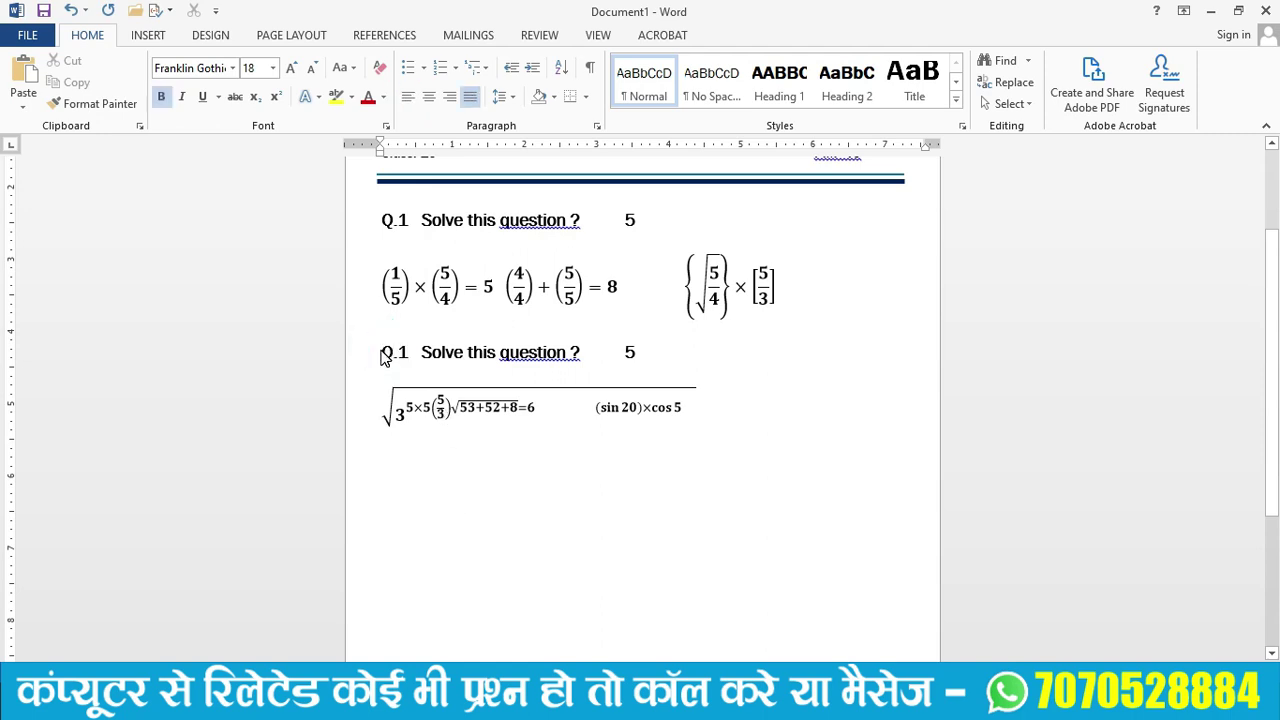
key("shift+Right")
key("shift+Right")
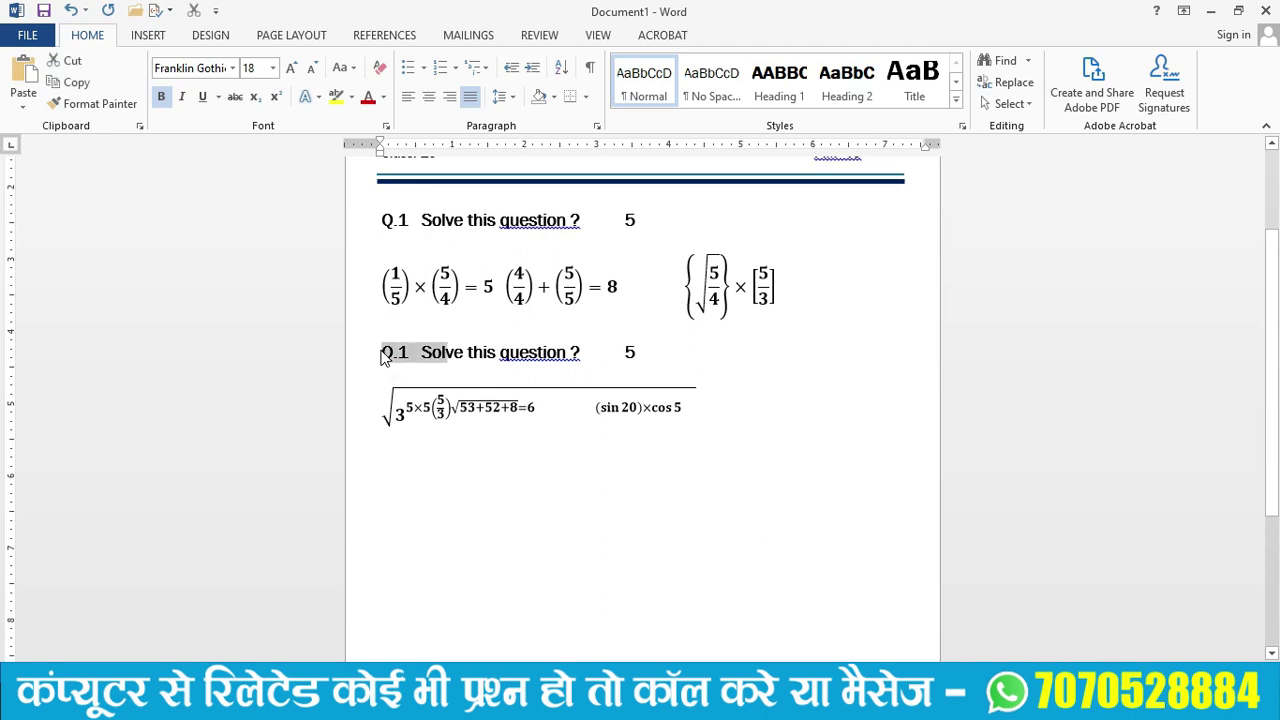
key("ctrl+shift+Right")
key("ctrl+shift+Right")
key("shift+Down")
key("shift+Down")
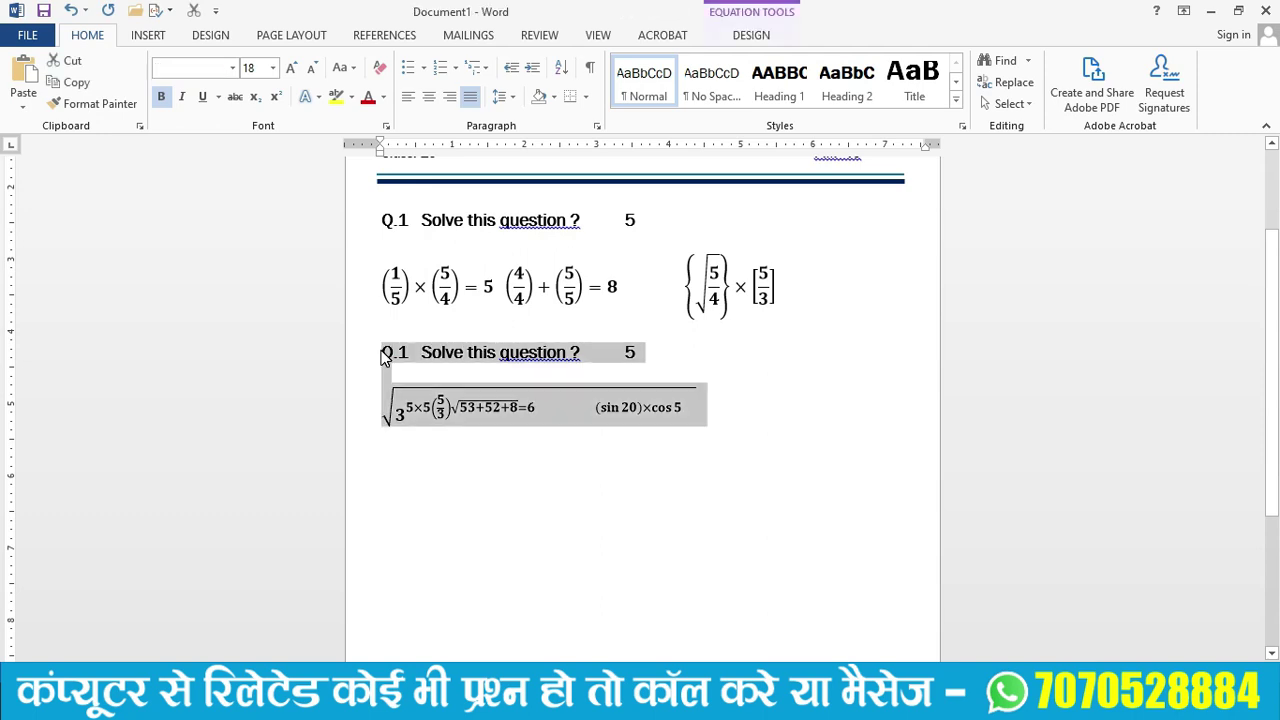
key("shift+Up")
key("ctrl+c")
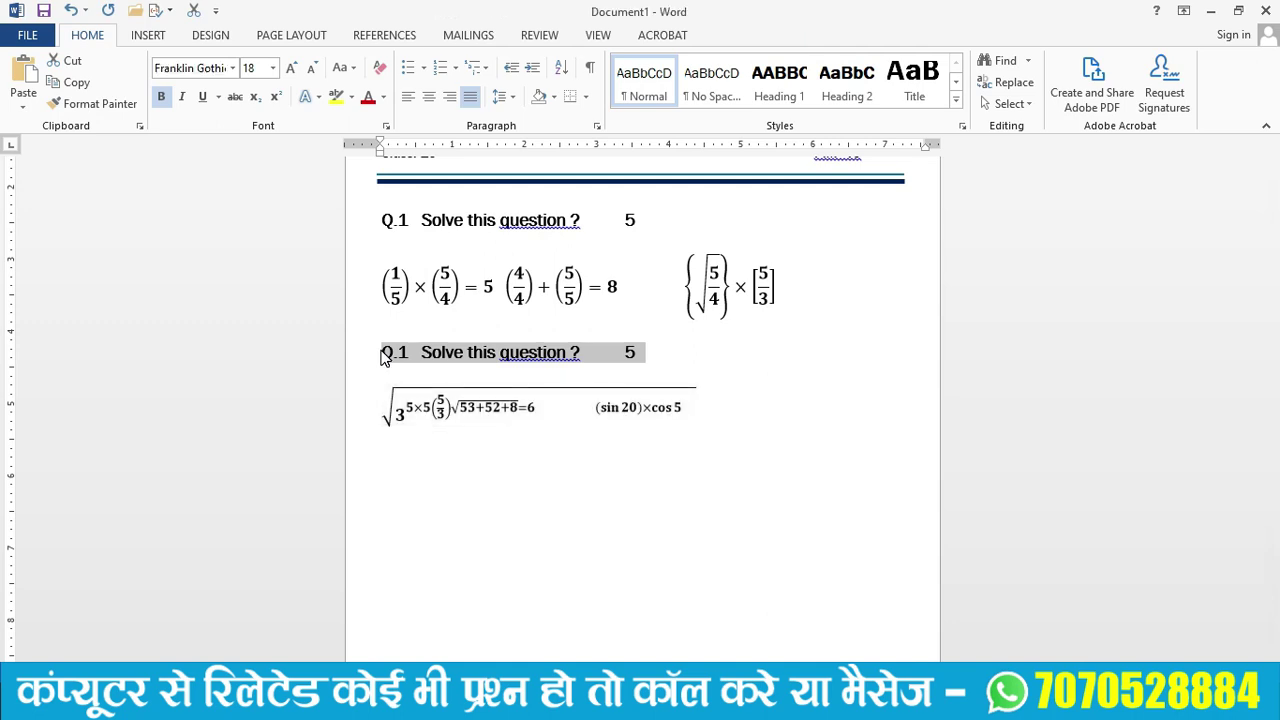
left_click(384, 466)
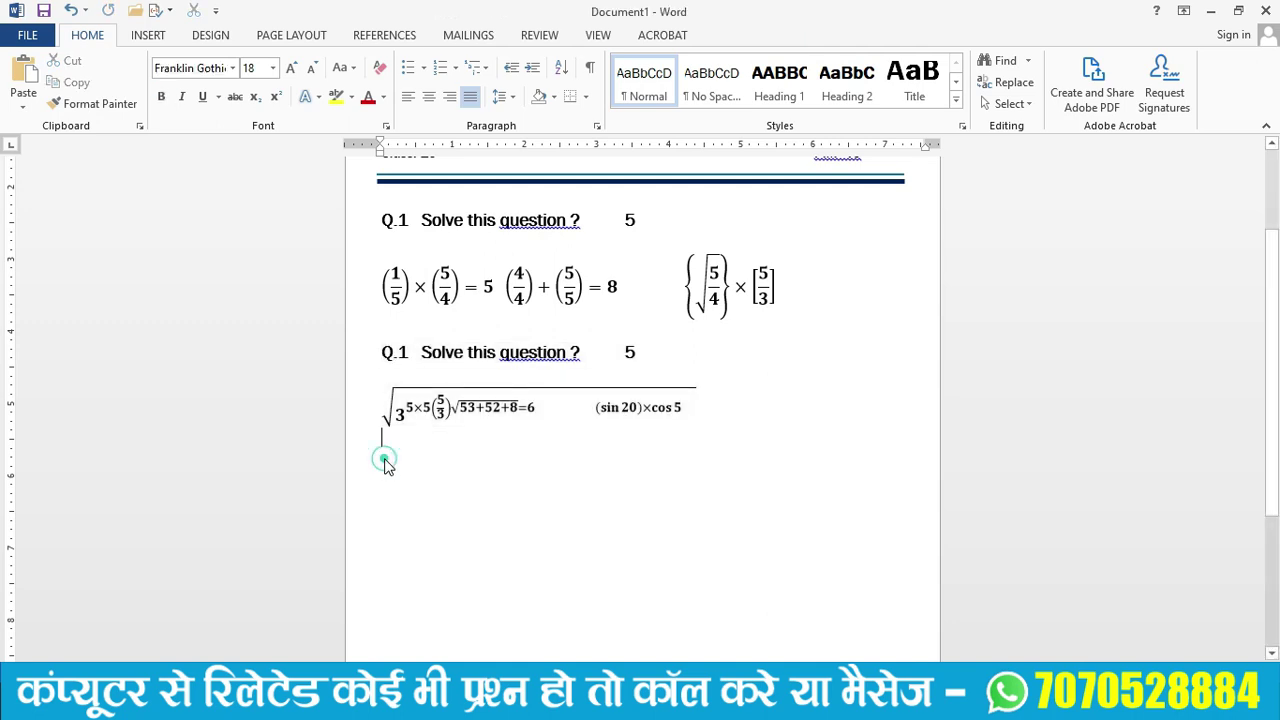
key("ctrl+v")
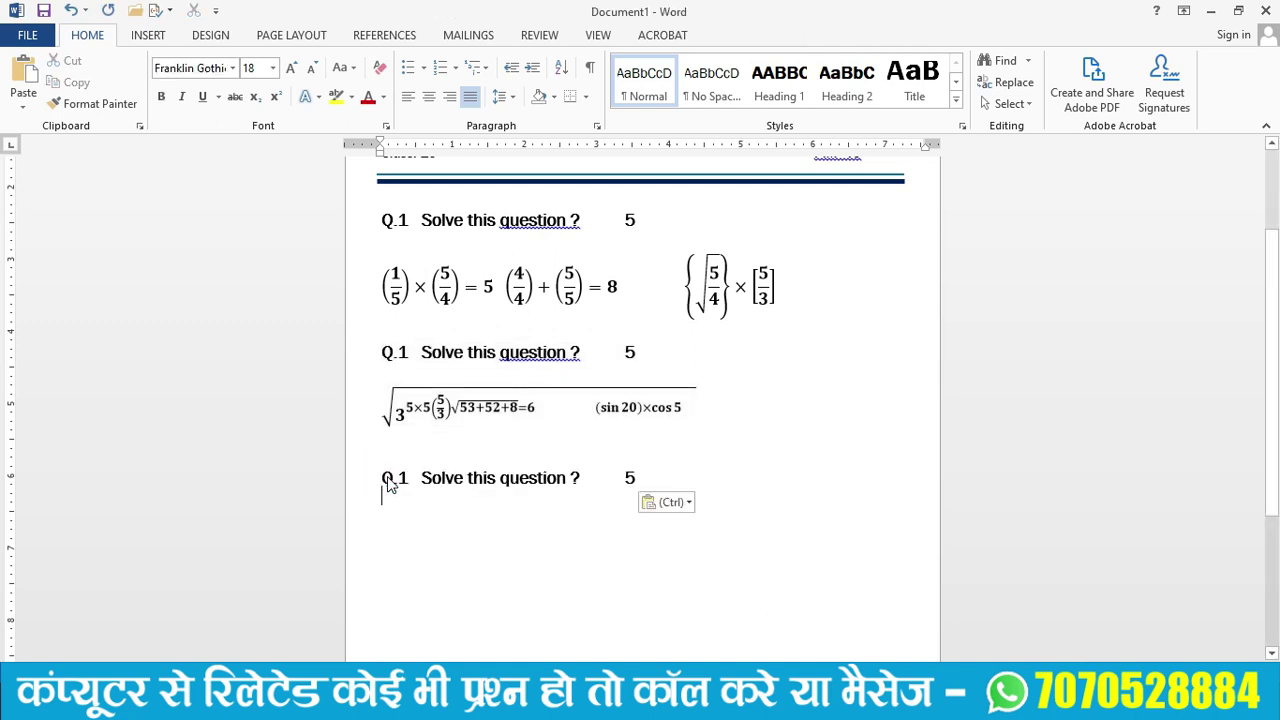
Renumber the second heading to Q.2 and change its marks to 10.
left_click(406, 360)
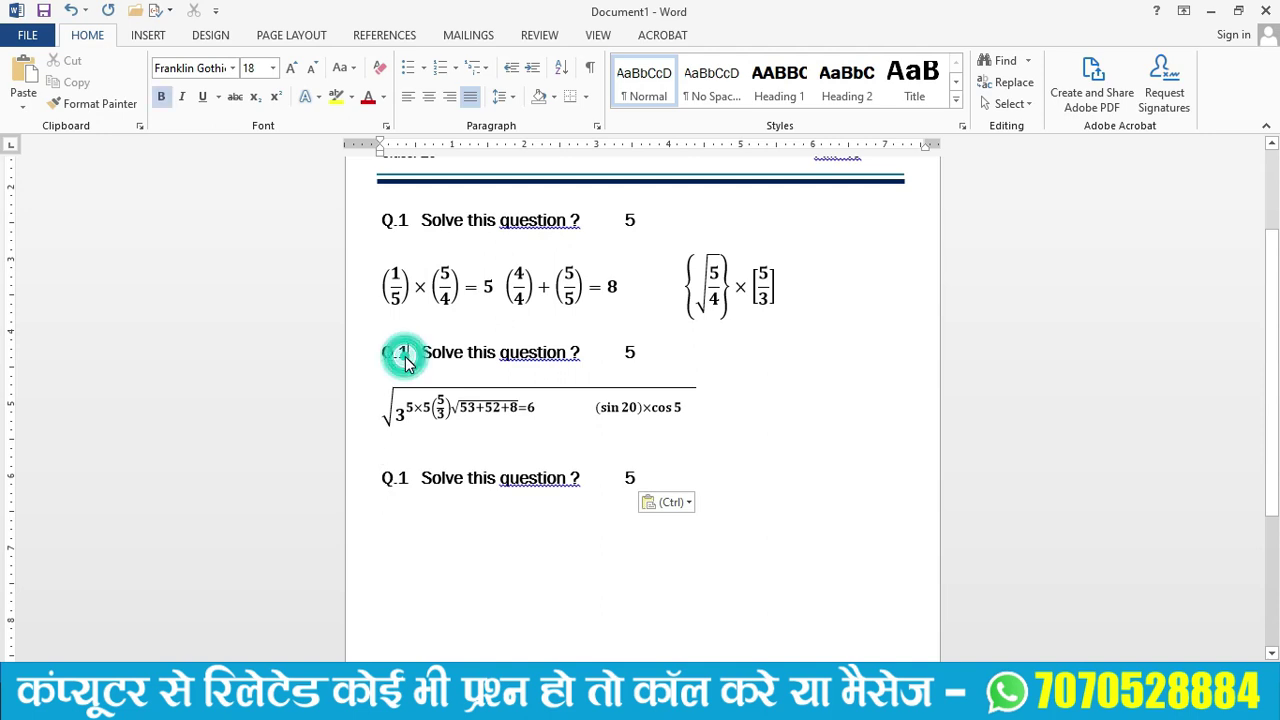
key("BackSpace")
type("2")
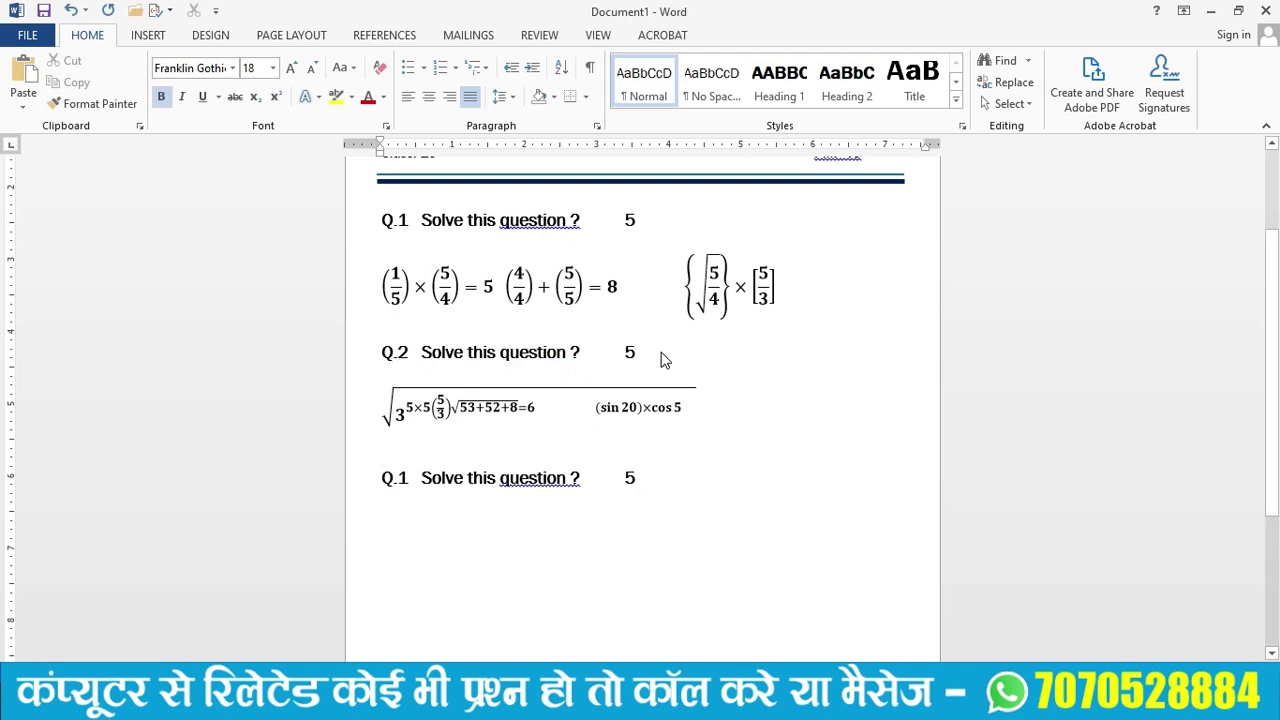
left_click(640, 354)
key("BackSpace")
type("10")
Make the pasted heading Q.3 worth 20 marks and add a blank line below.
left_click(406, 484)
key("BackSpace")
type("3")
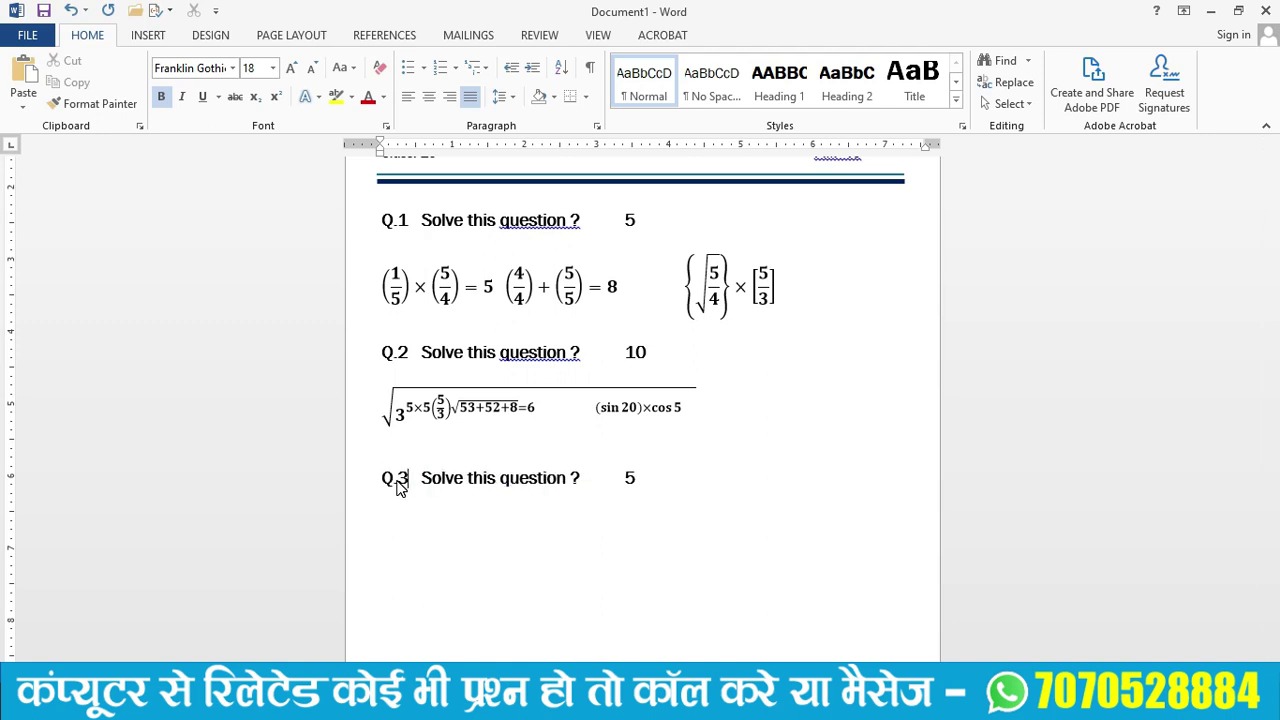
left_click(627, 479)
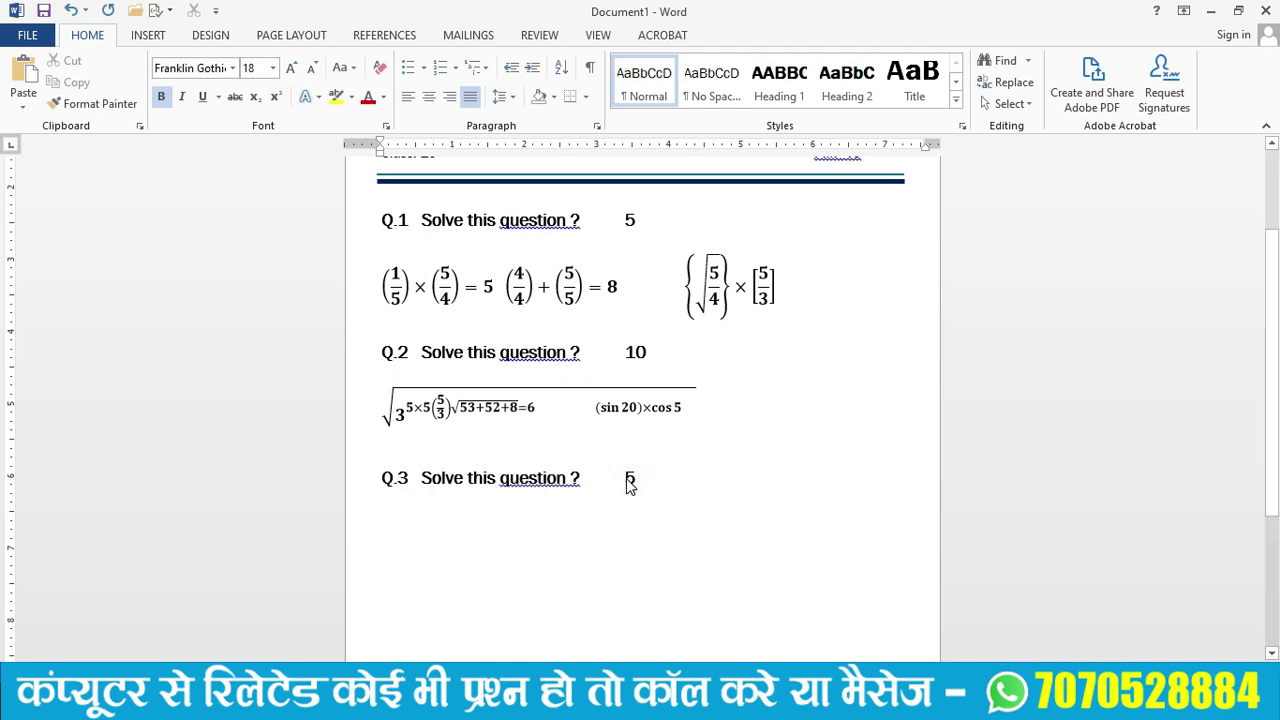
key("Delete")
type("20")
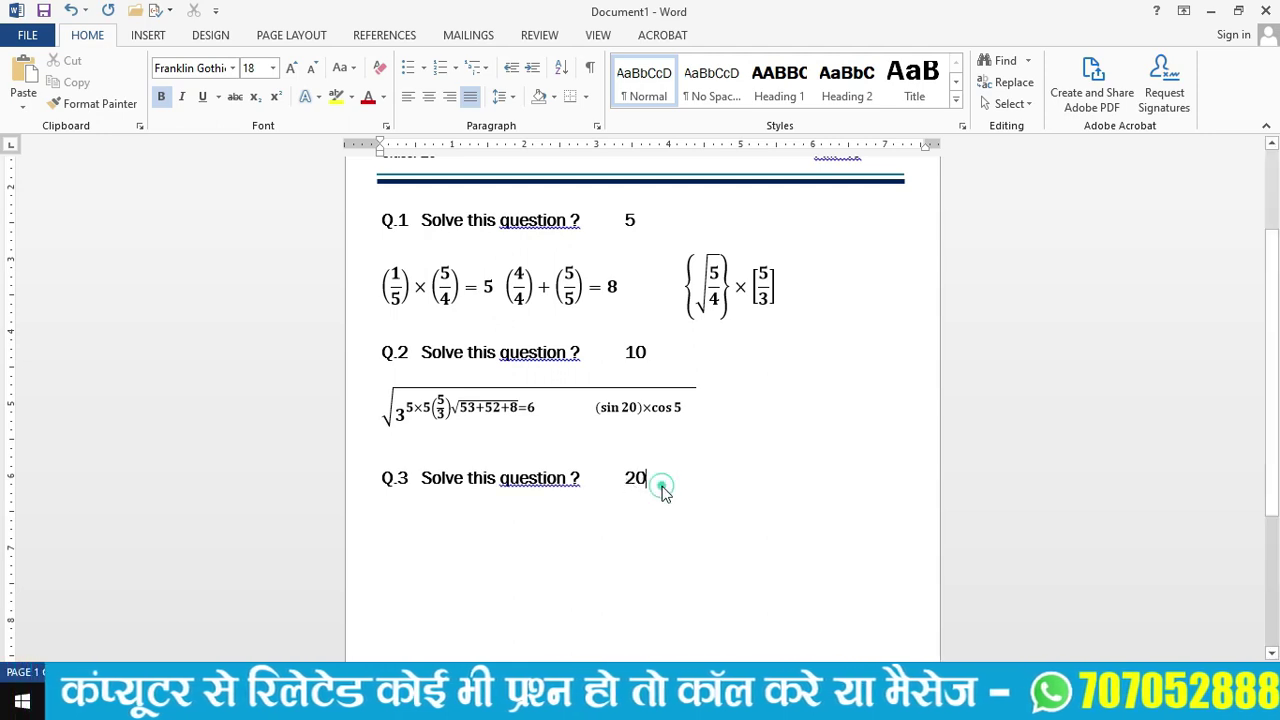
key("Return")
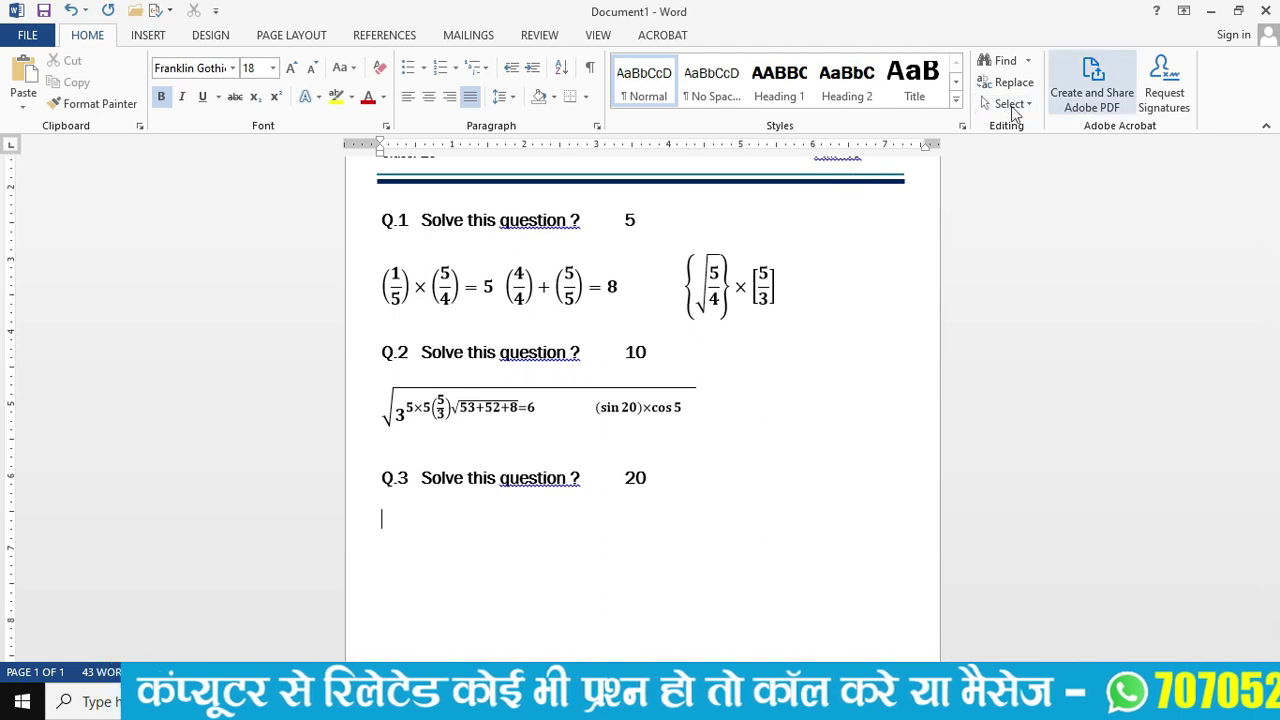
Insert a new left-aligned equation below Q.3.
left_click(145, 37)
left_click(1176, 68)
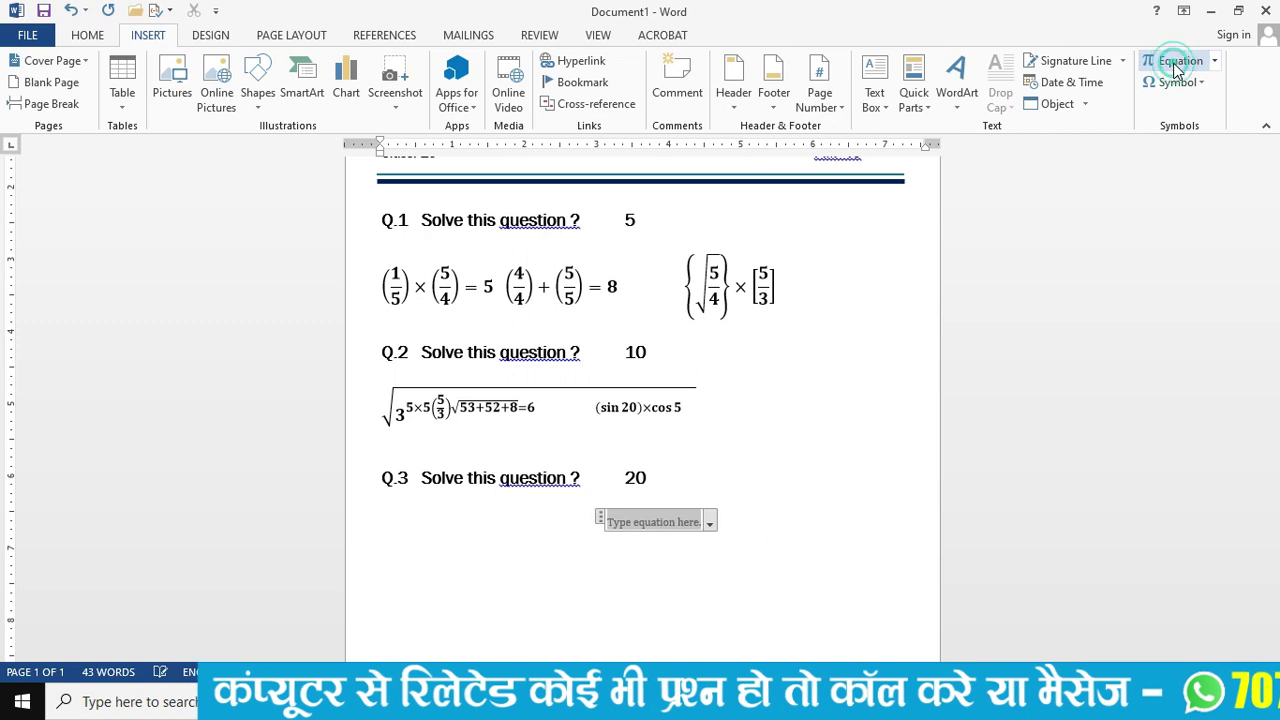
left_click(85, 37)
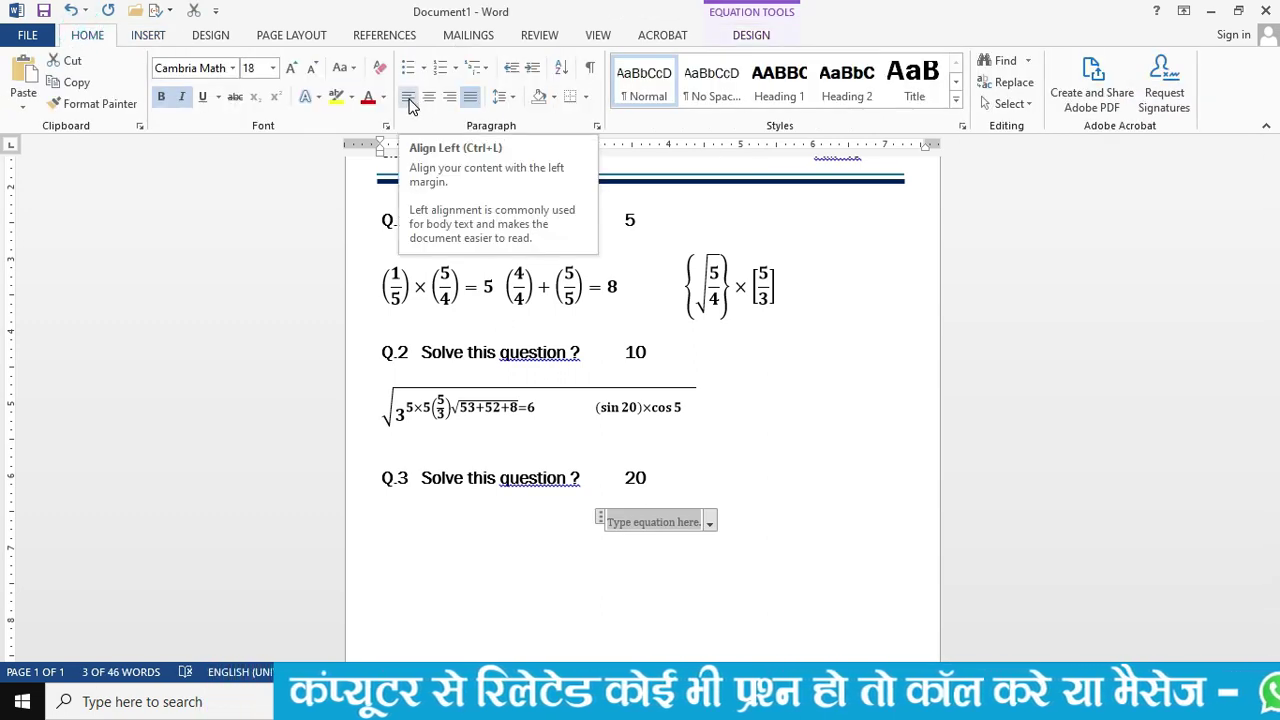
left_click(410, 100)
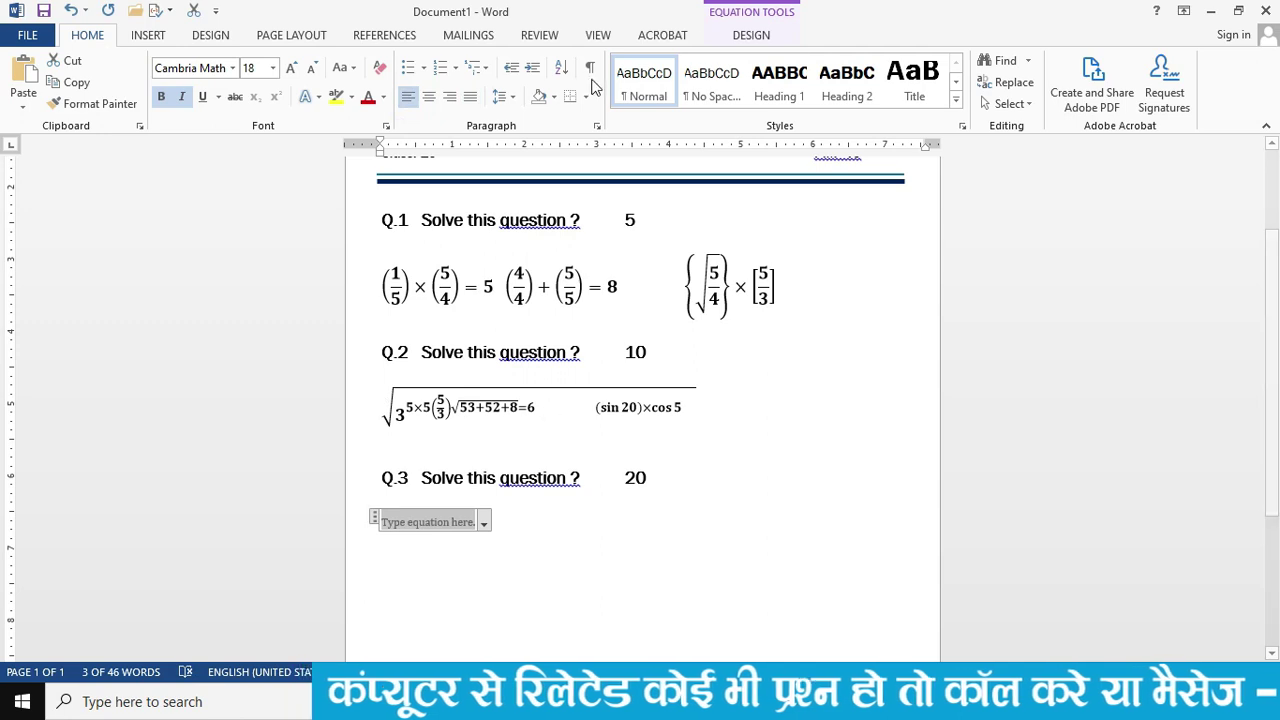
left_click(750, 34)
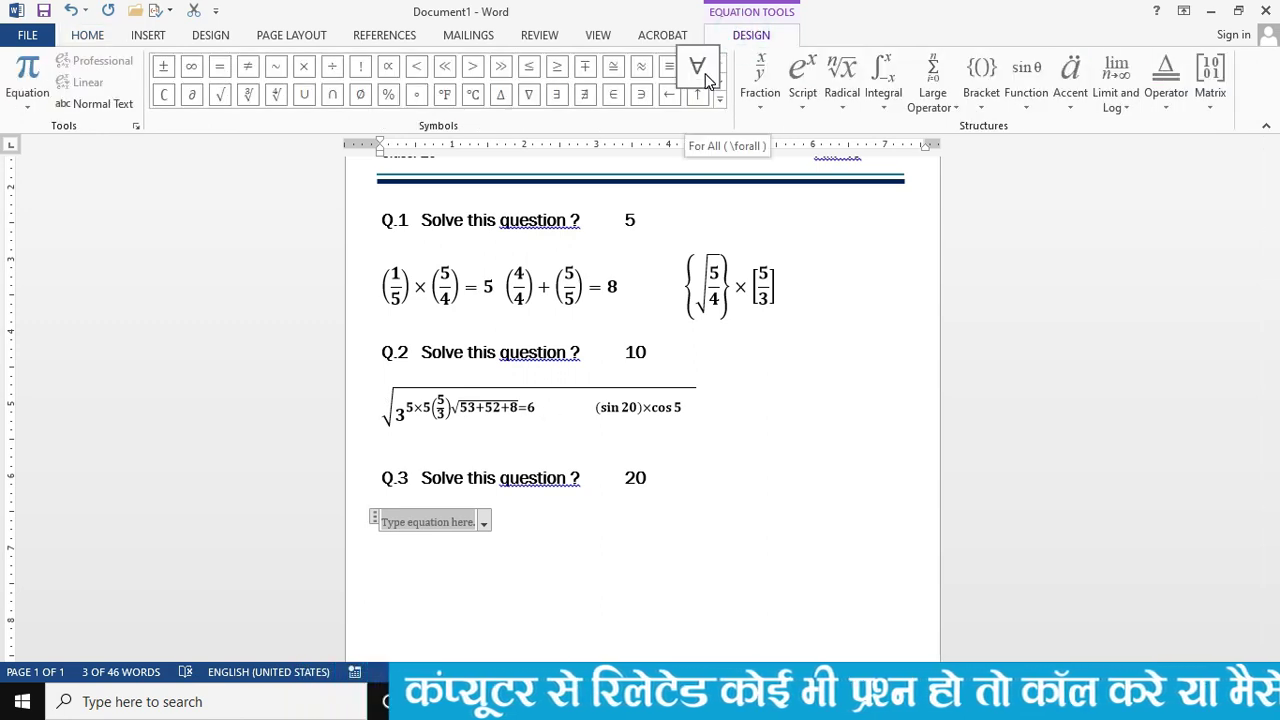
Build a bracketed stacked fraction (5/3) in the new equation.
left_click(980, 104)
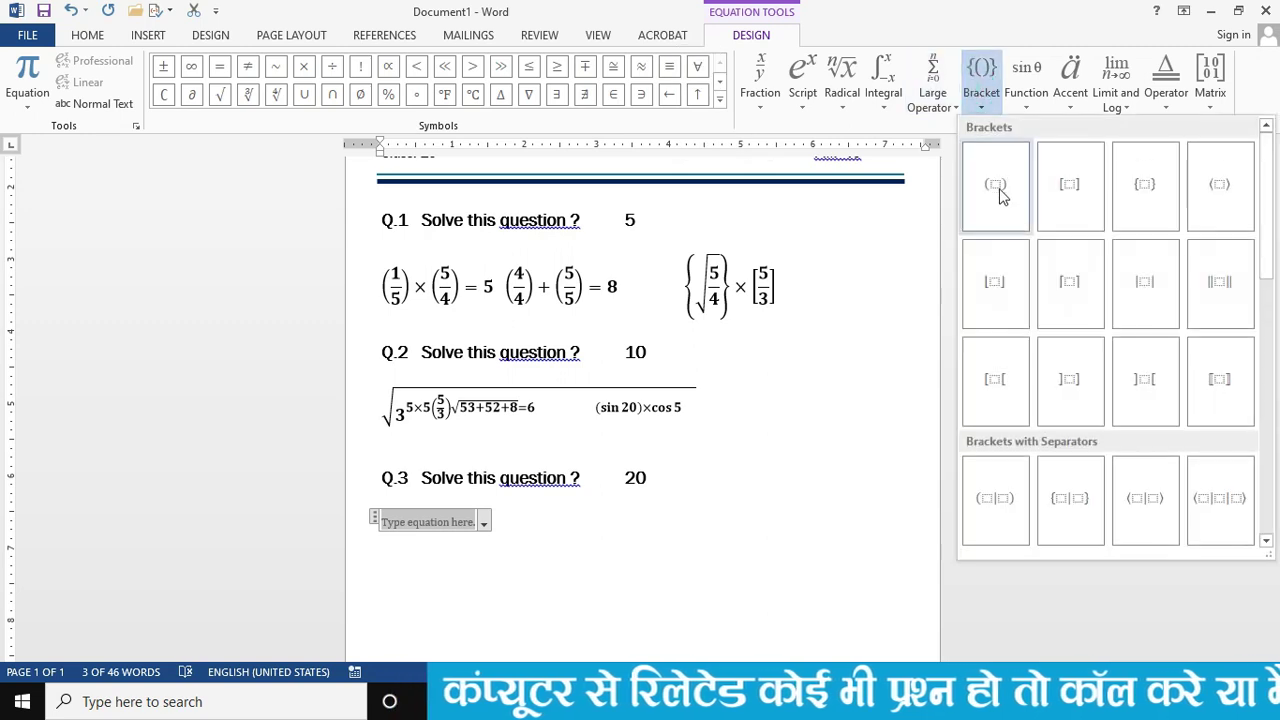
left_click(995, 186)
left_click(397, 519)
left_click(771, 90)
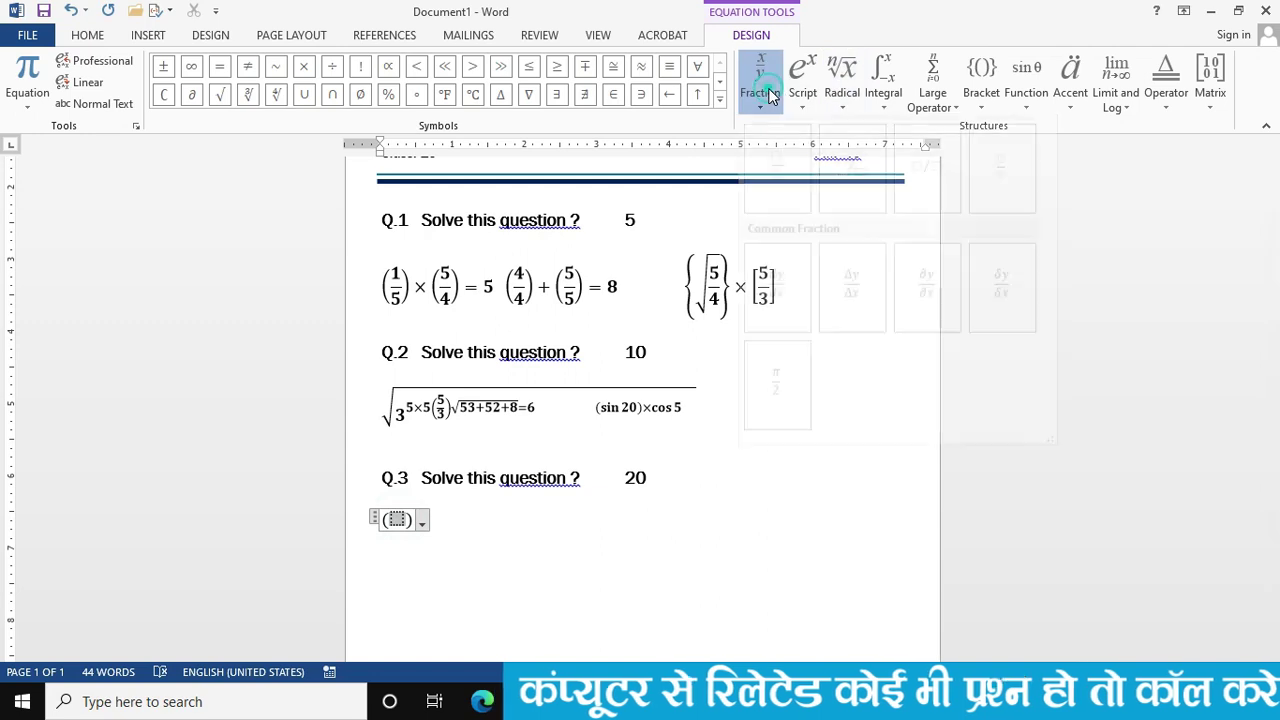
left_click(772, 195)
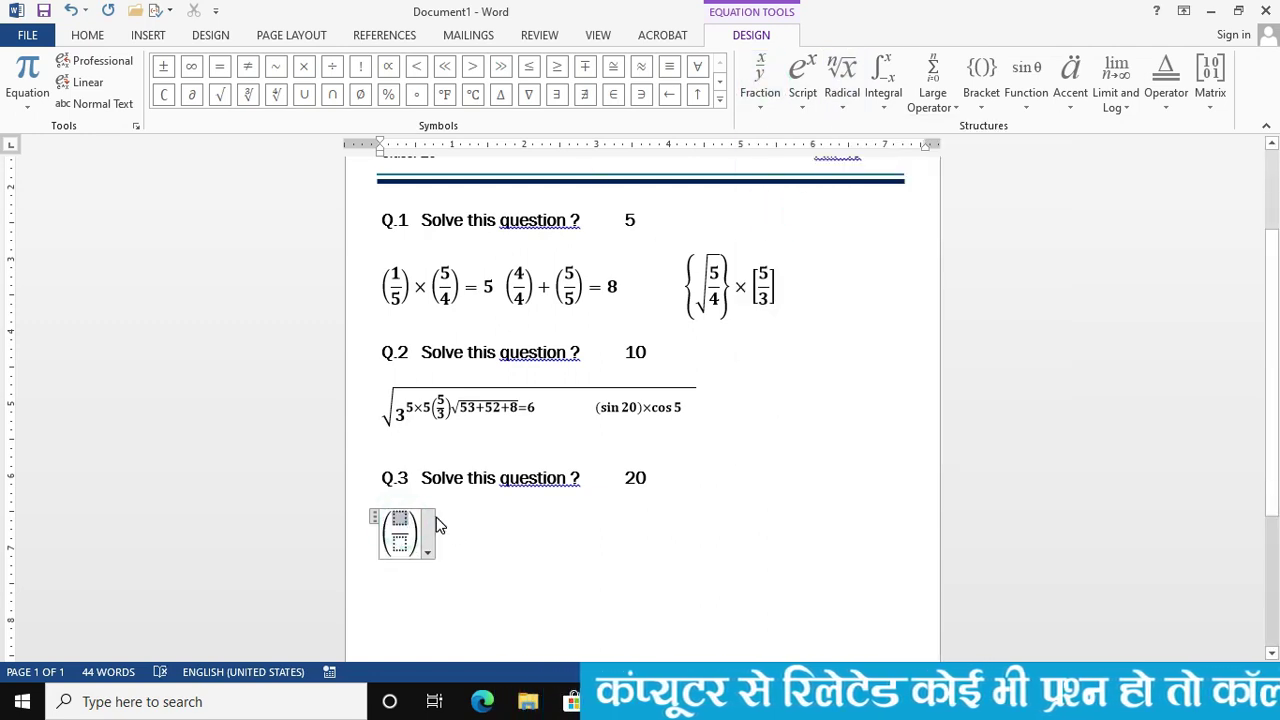
type("5")
left_click(398, 540)
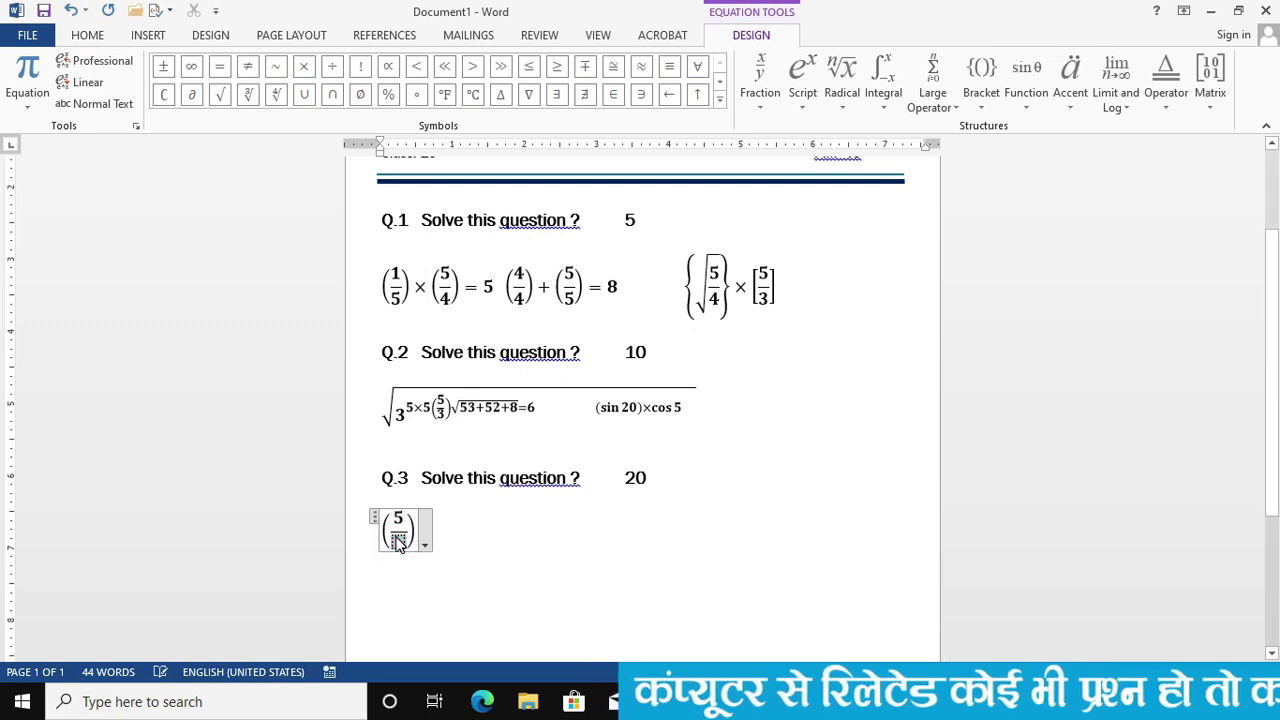
type("3")
left_click(418, 535)
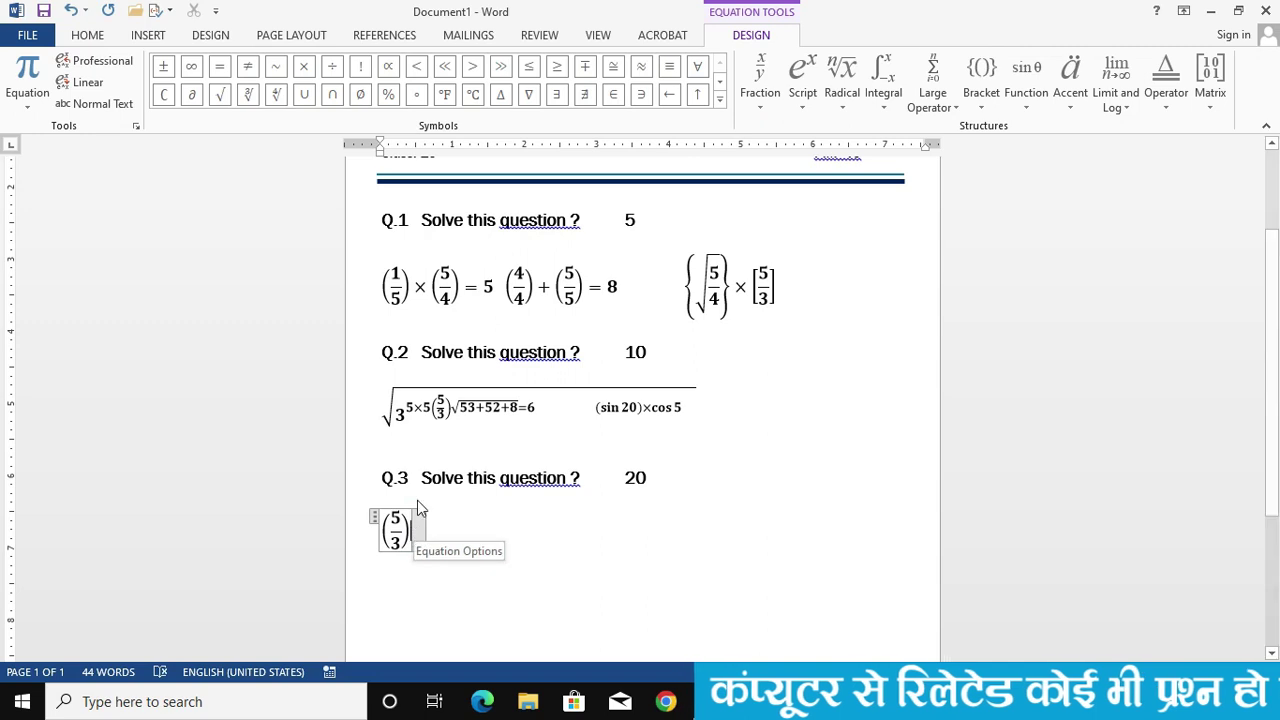
Add a square root containing 2 + 3 + 8 + 4 after the fraction.
left_click(843, 115)
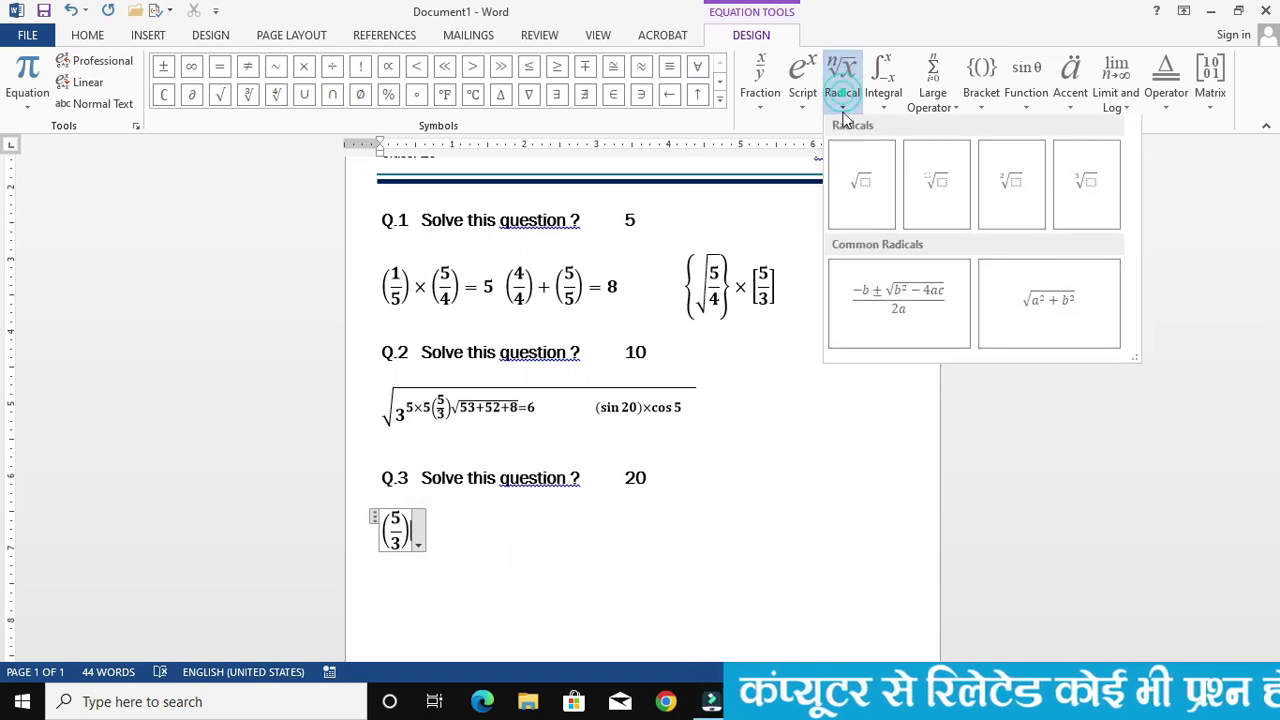
left_click(855, 180)
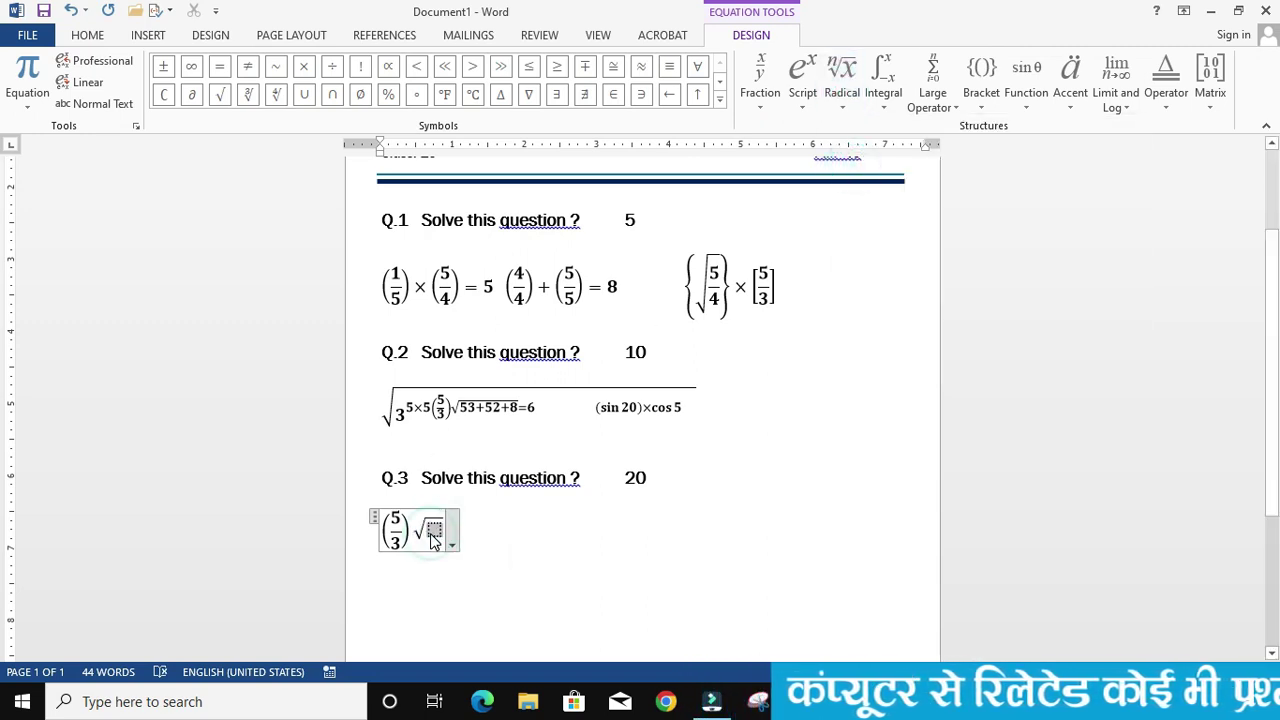
type("2 ")
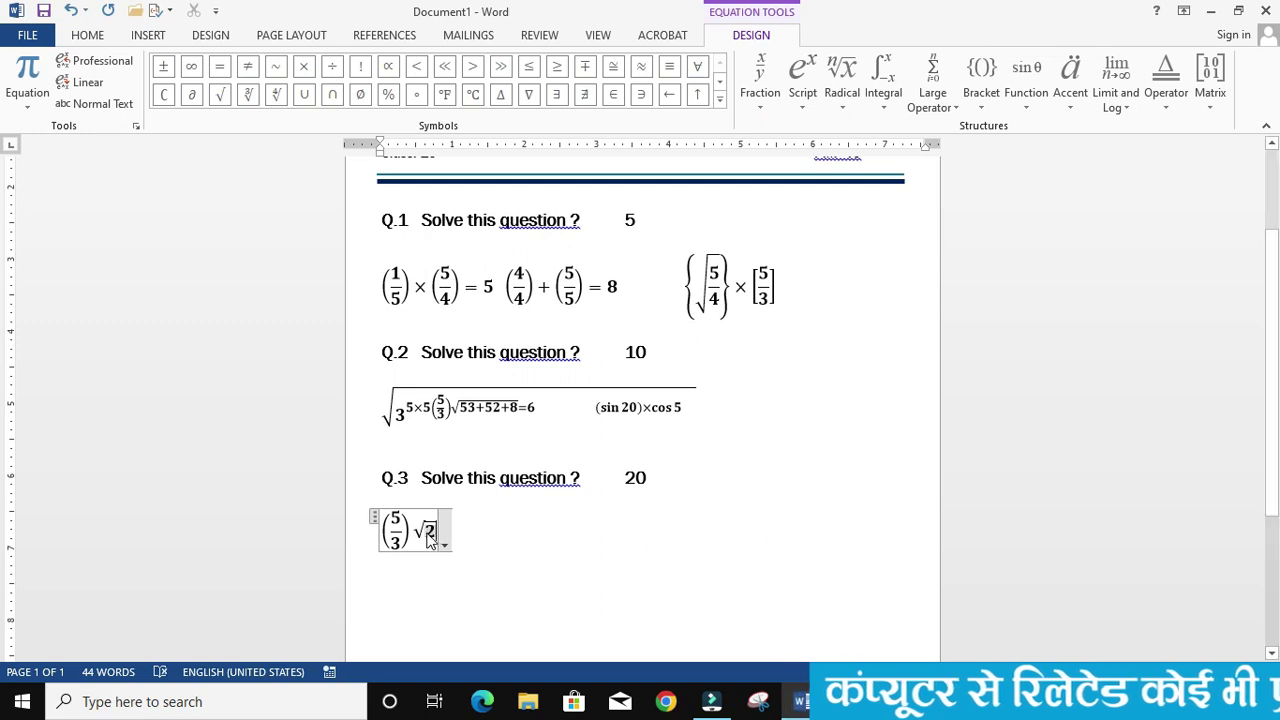
type("+ 3 ")
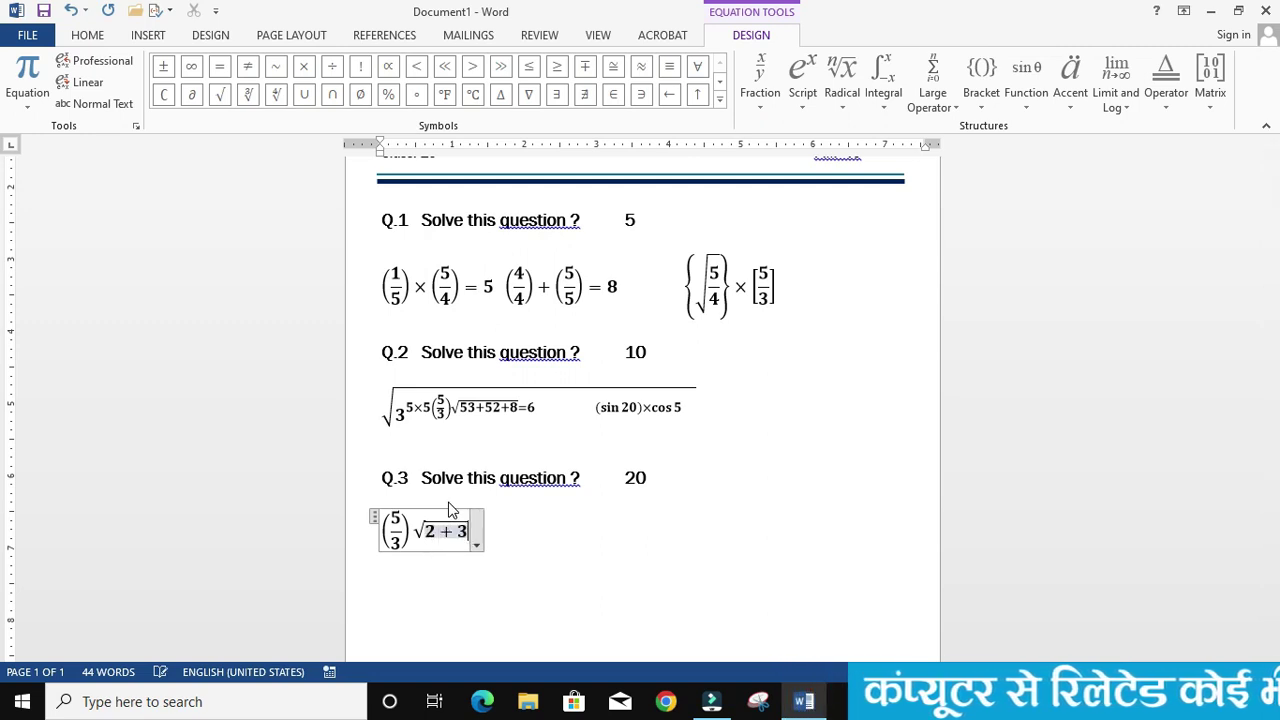
type("+ 8 ")
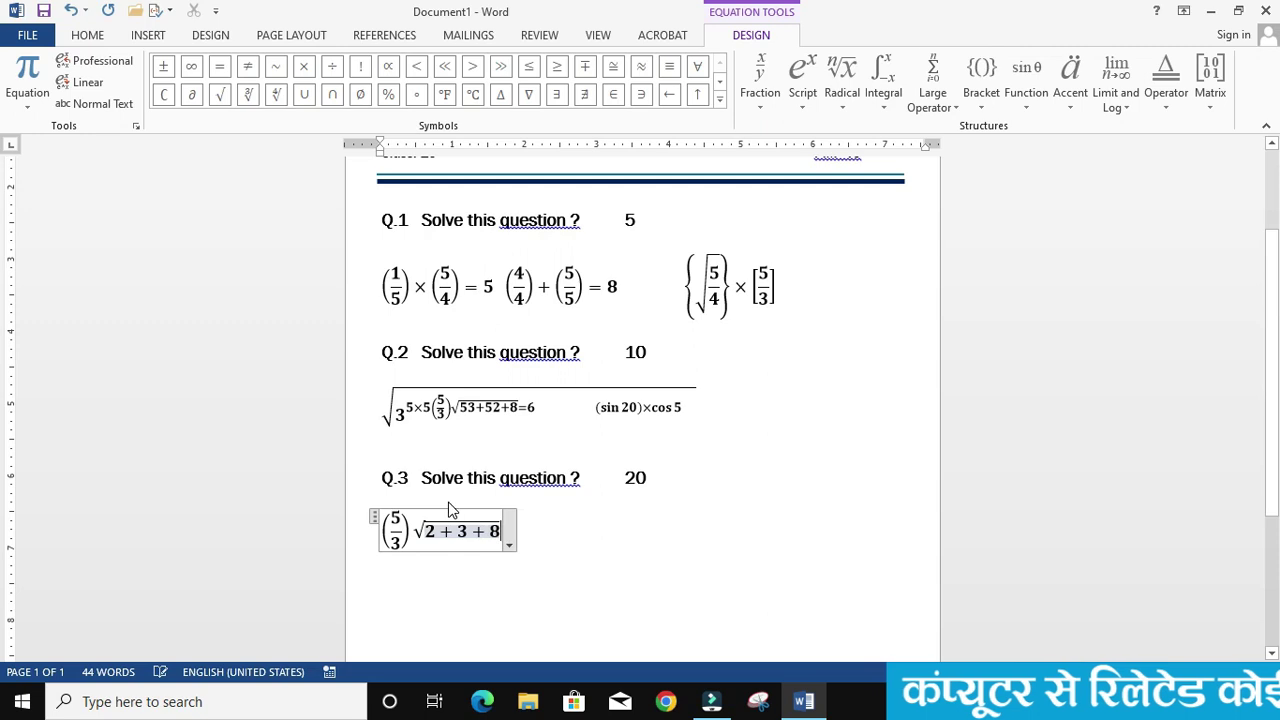
type("+ 4")
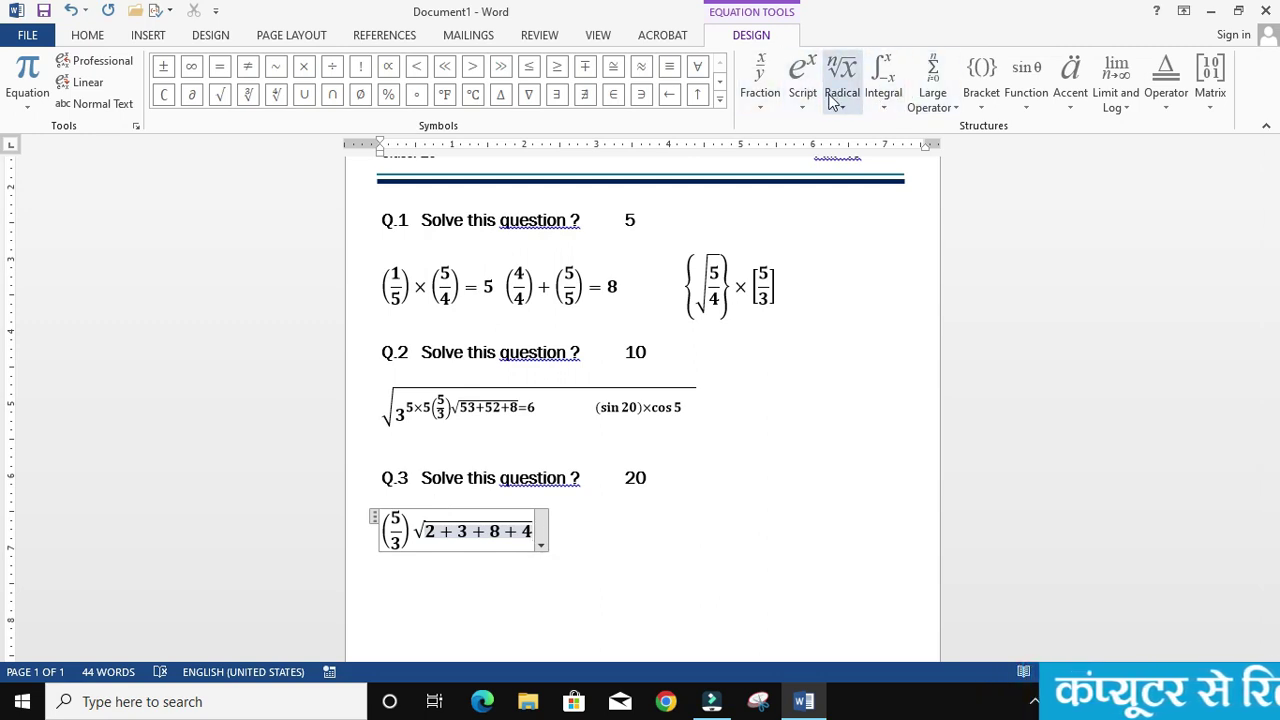
Turn the last term under the root into 45 with a superscript 0.
left_click(801, 95)
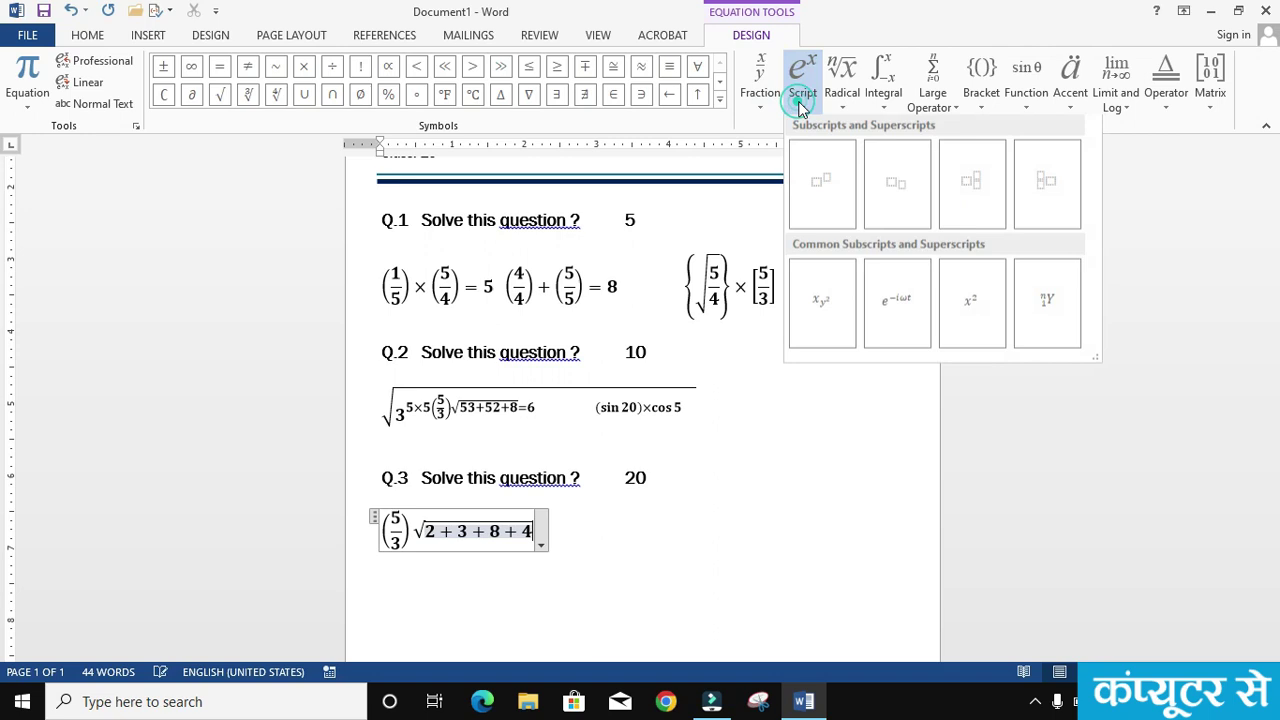
left_click(832, 210)
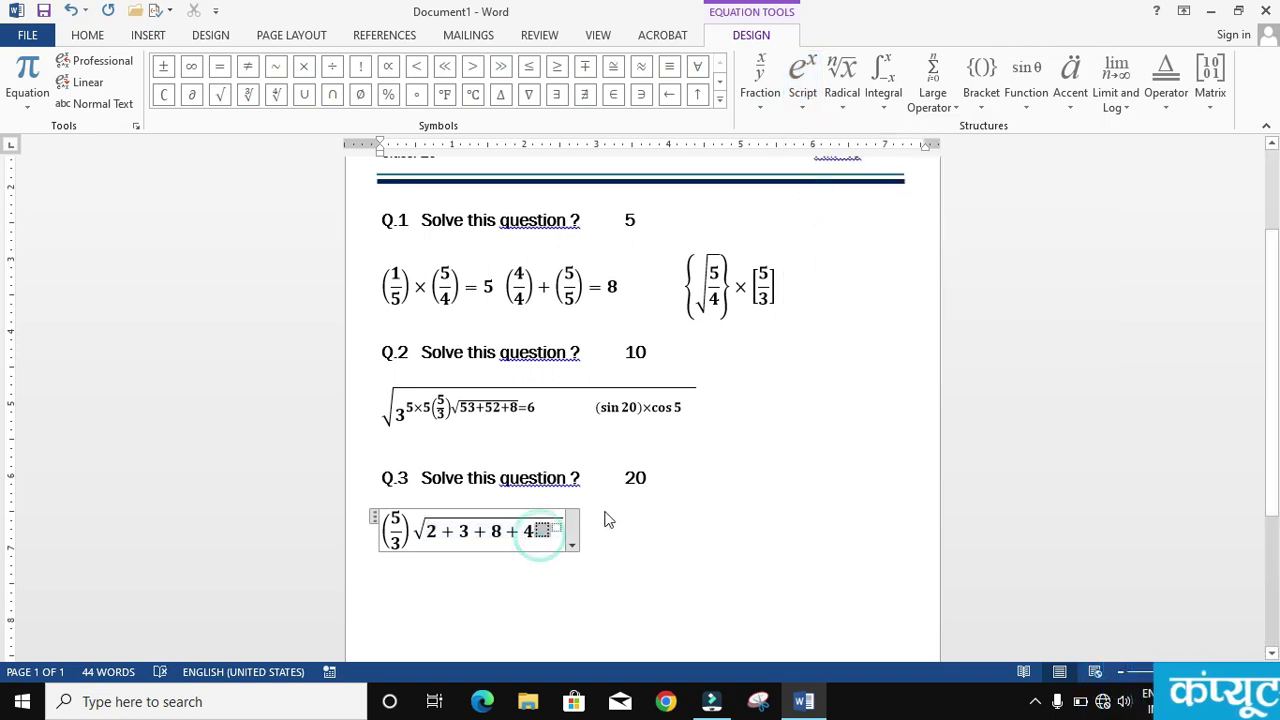
type("5")
left_click(548, 528)
type("0")
key("Right")
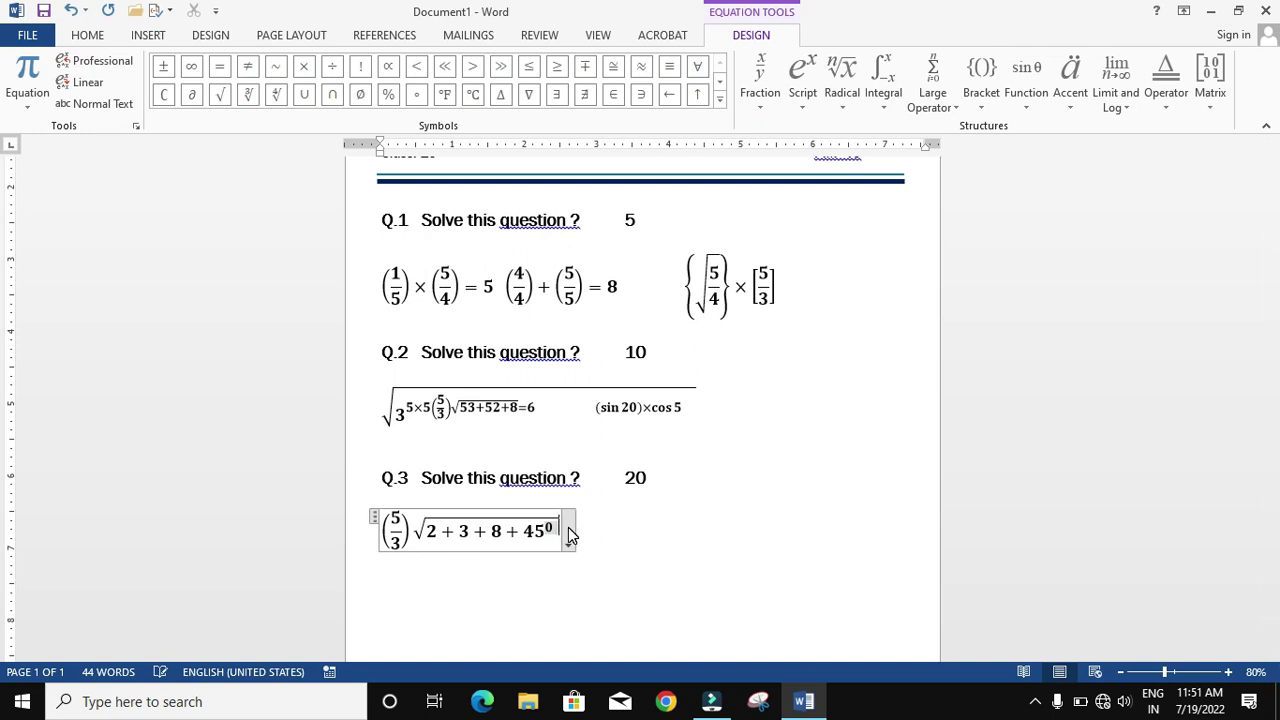
Add a stacked 3/5 fraction after 45⁰, correcting the denominator from 4 to 5.
left_click(760, 80)
left_click(788, 176)
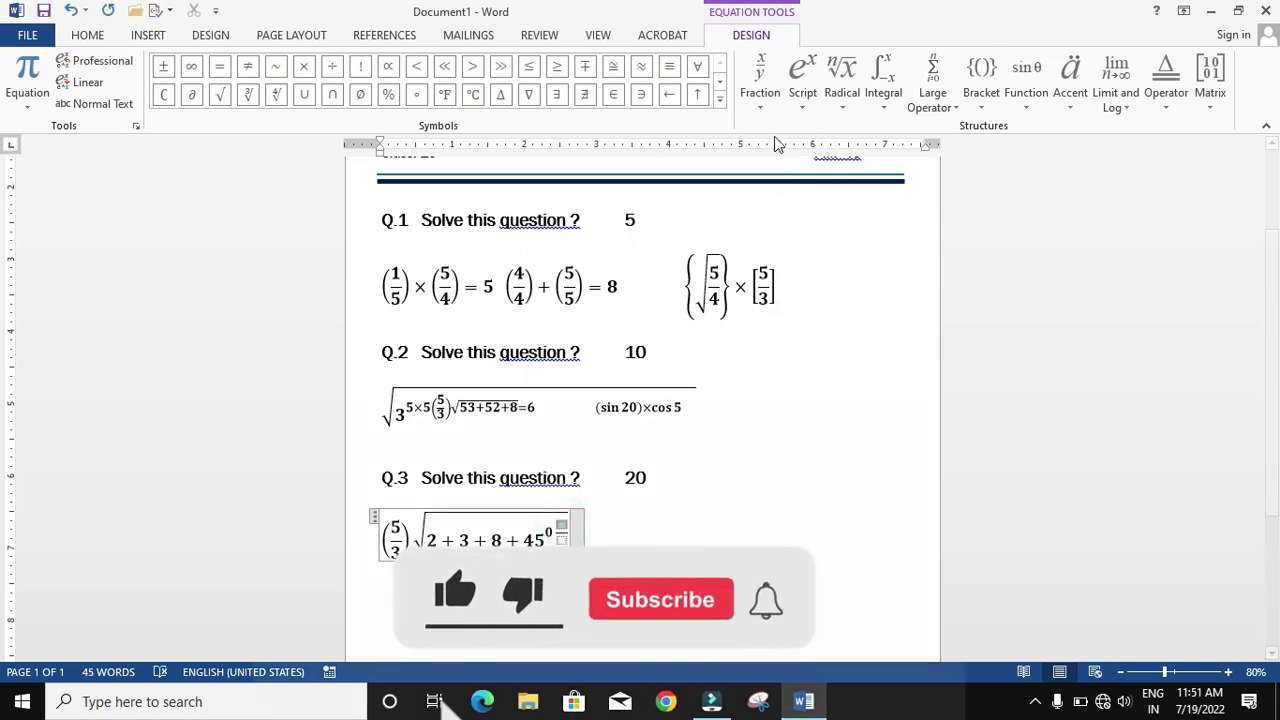
type("3")
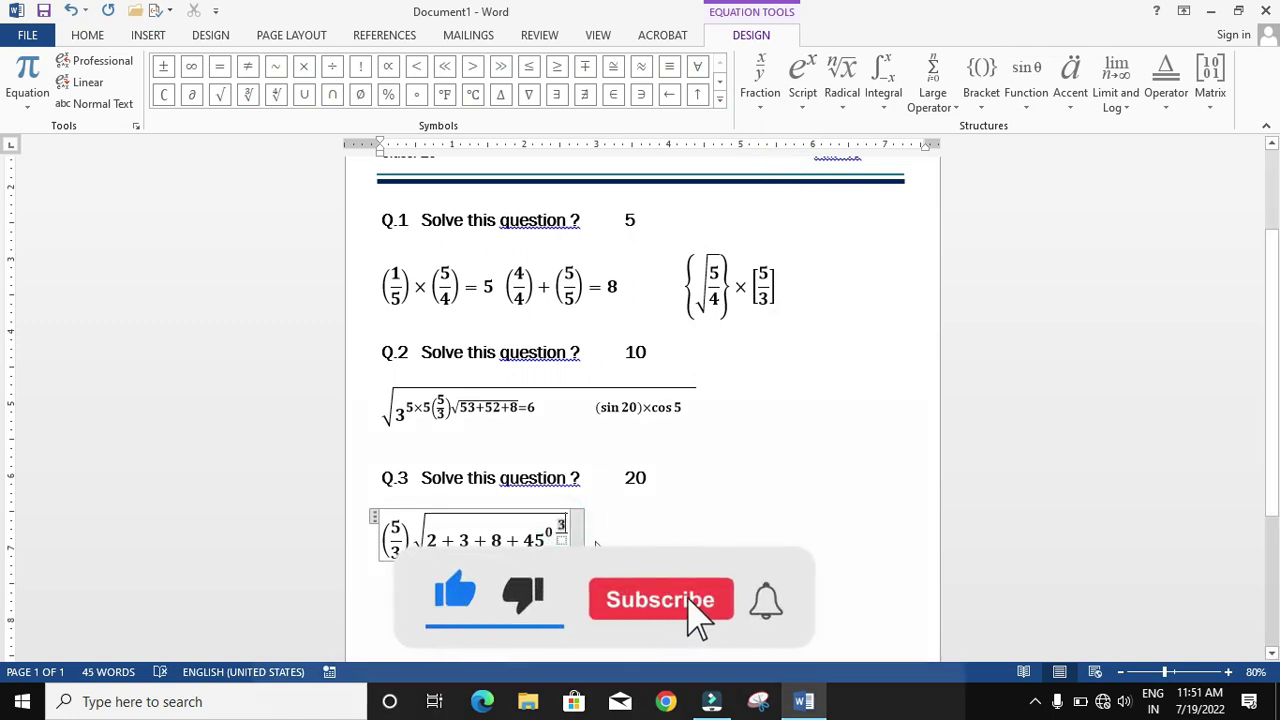
left_click(561, 540)
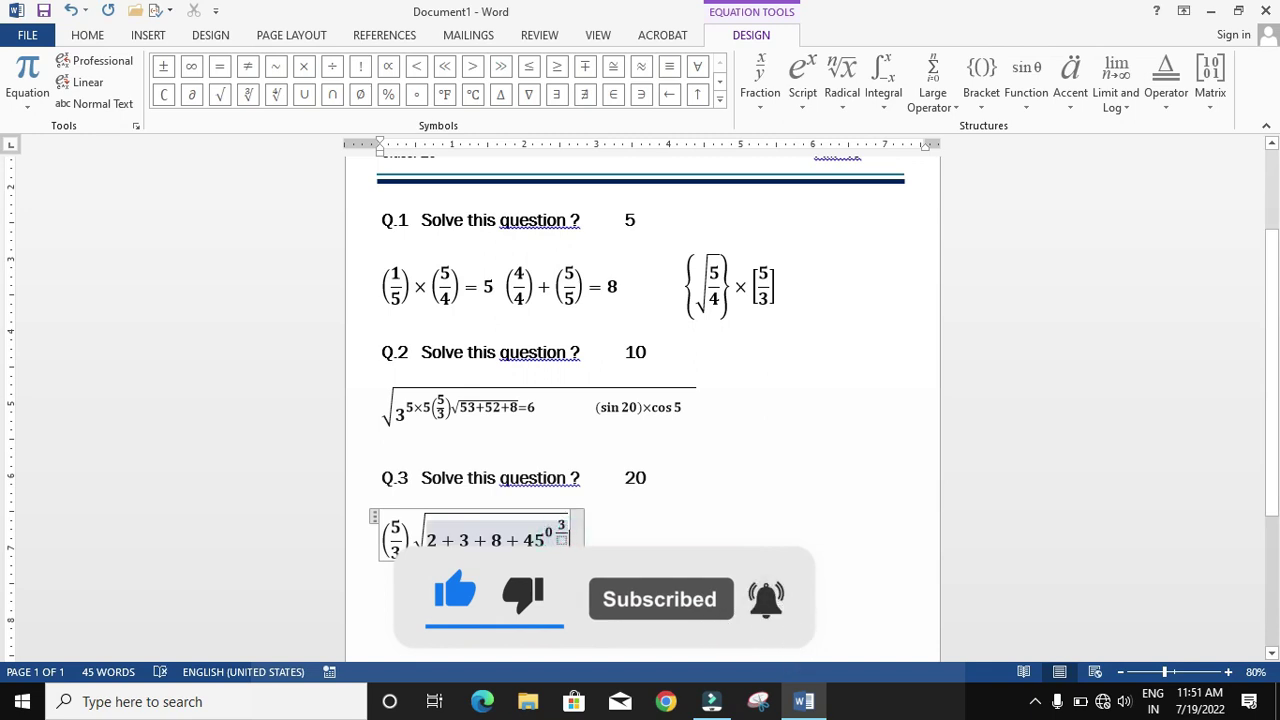
left_click(560, 540)
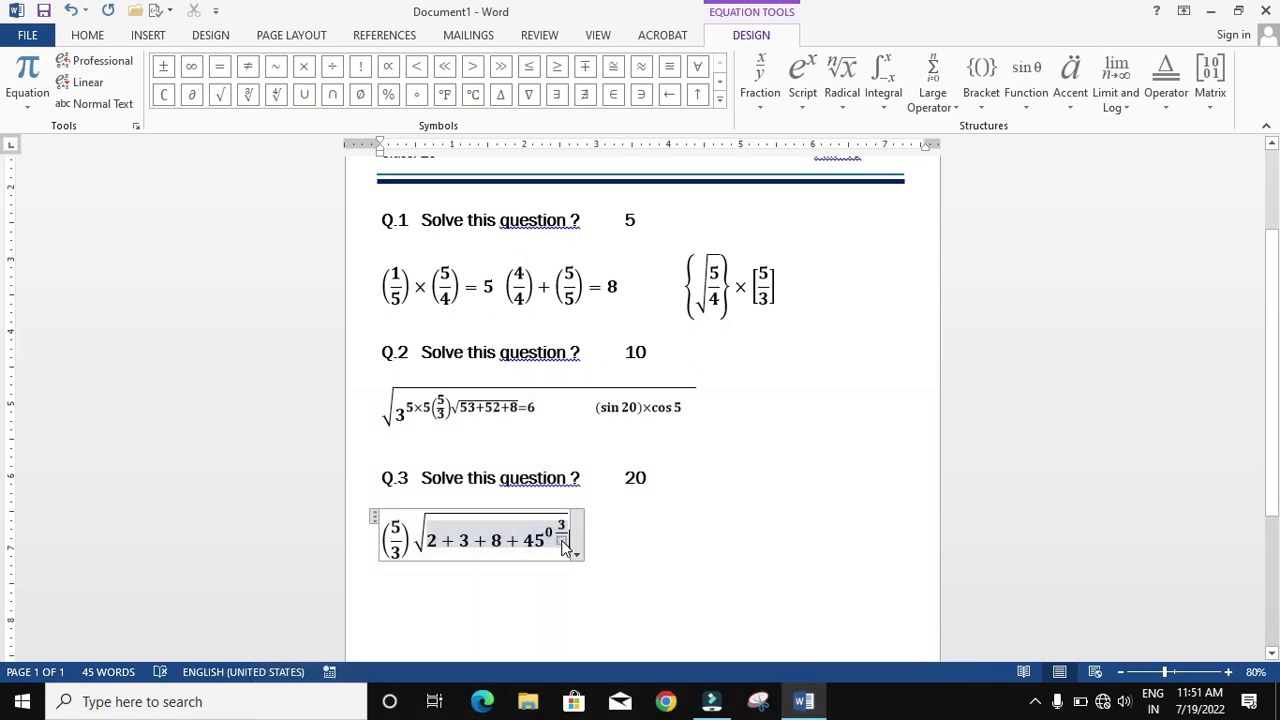
left_click(561, 541)
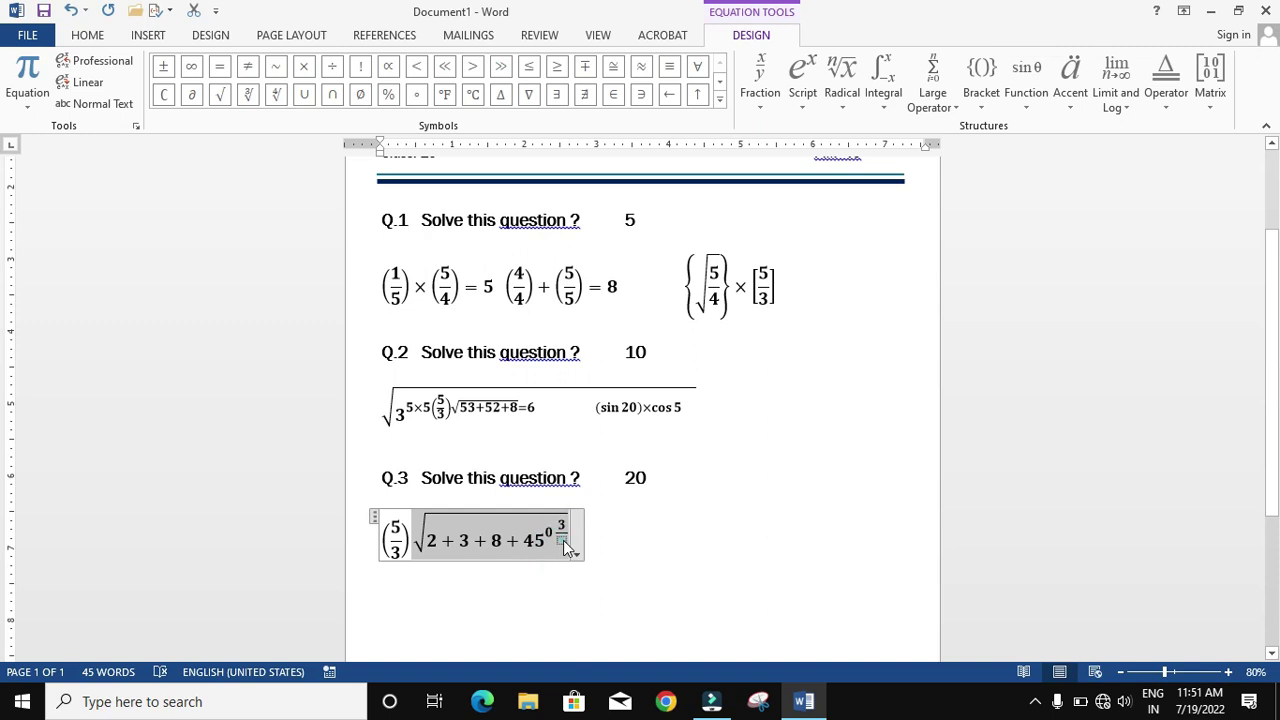
left_click(562, 539)
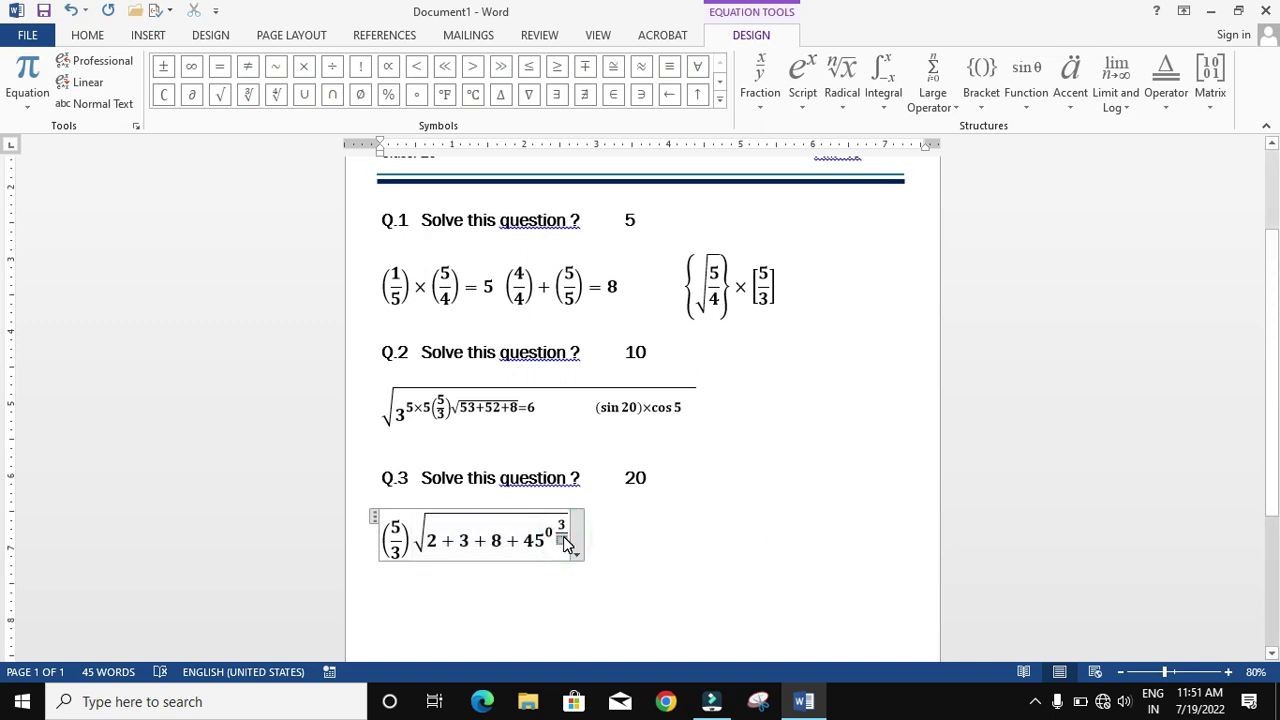
type("4")
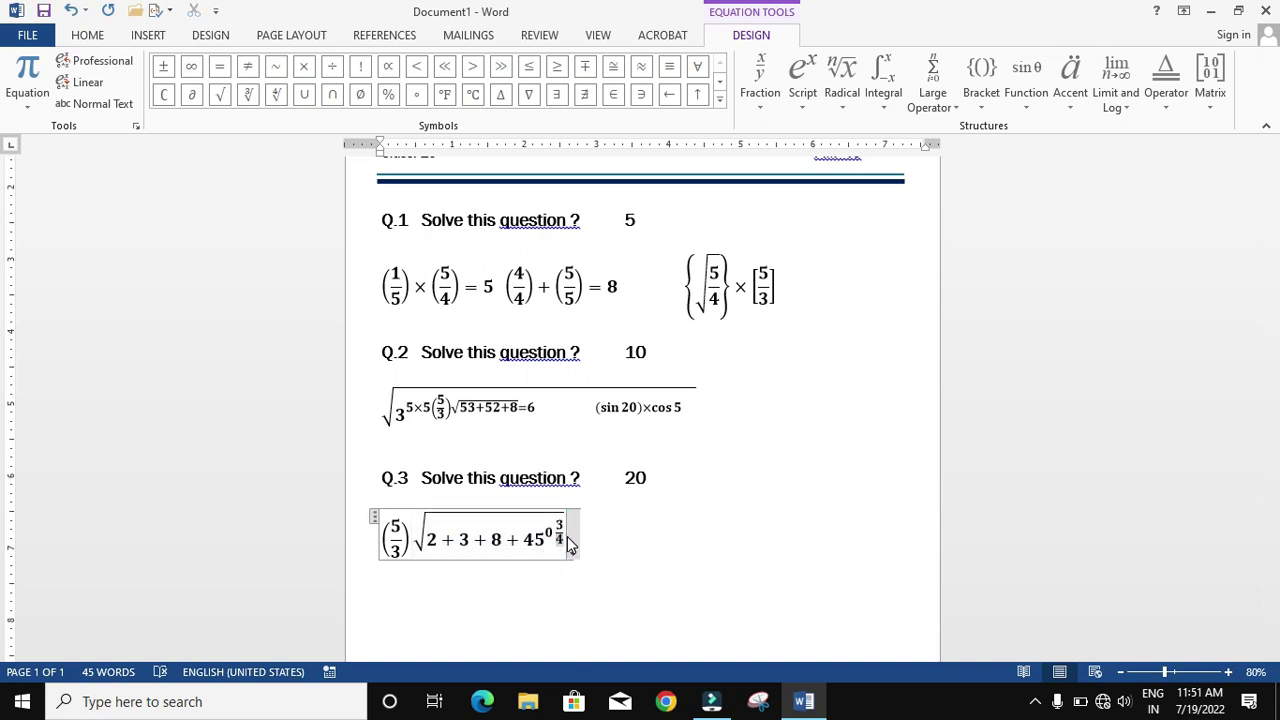
key("BackSpace")
type("5")
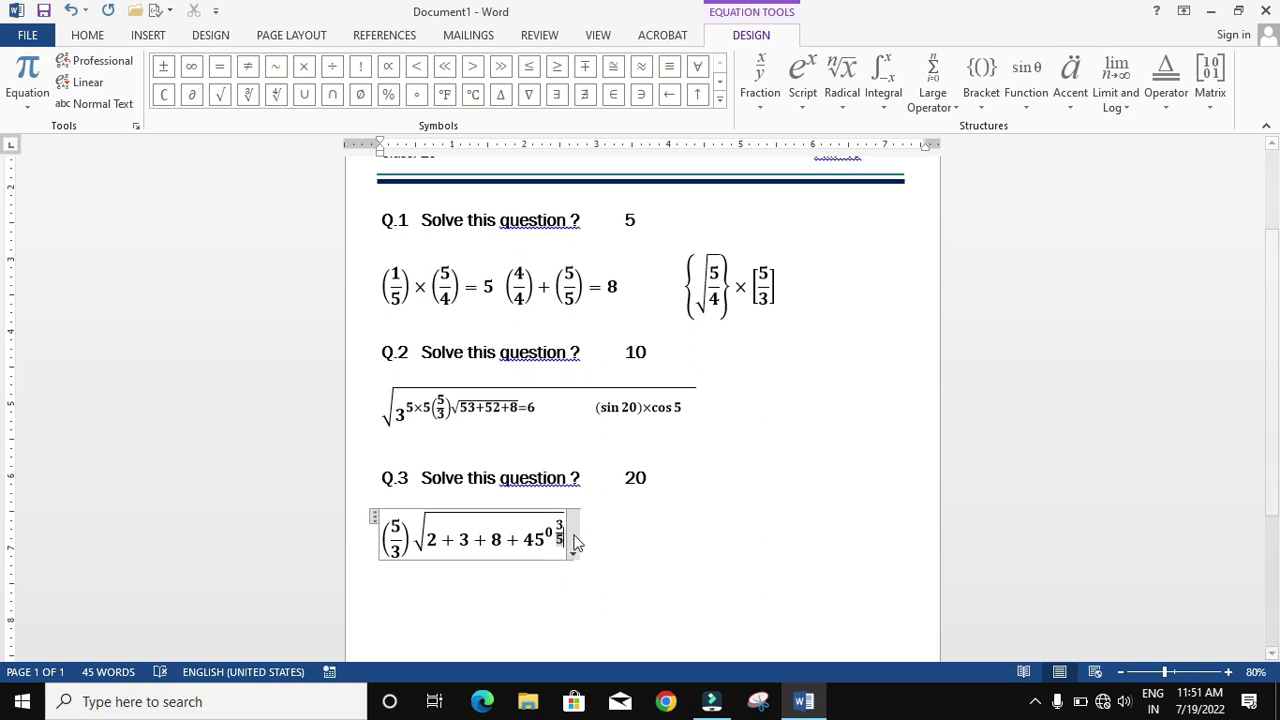
Move through the square root and select the 3/5 fraction to check it.
left_click(410, 521)
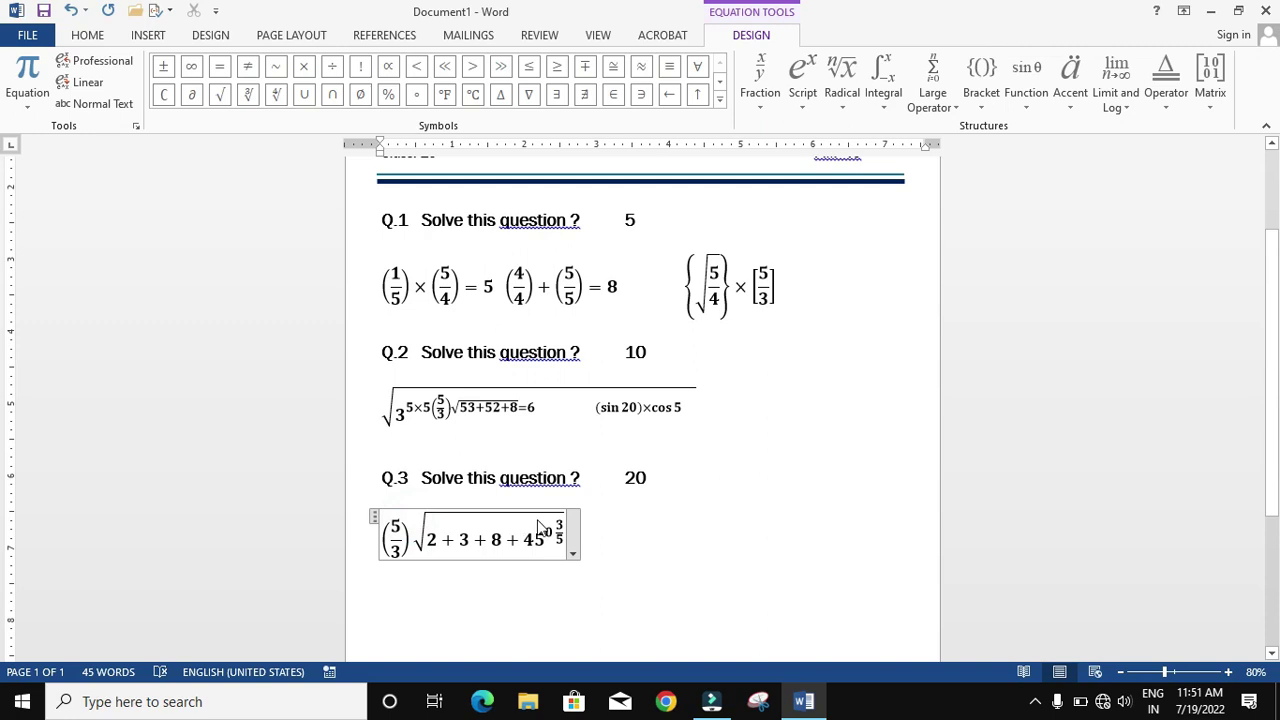
key("Right")
key("Right")
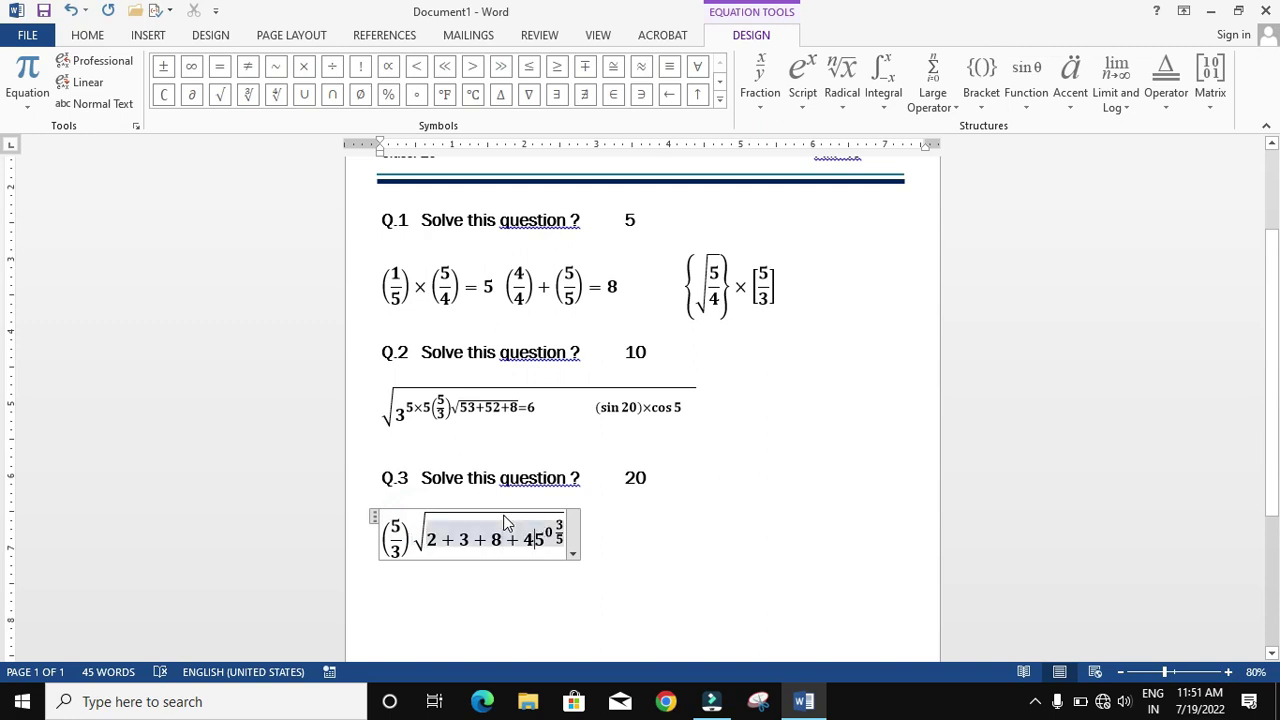
key("Right")
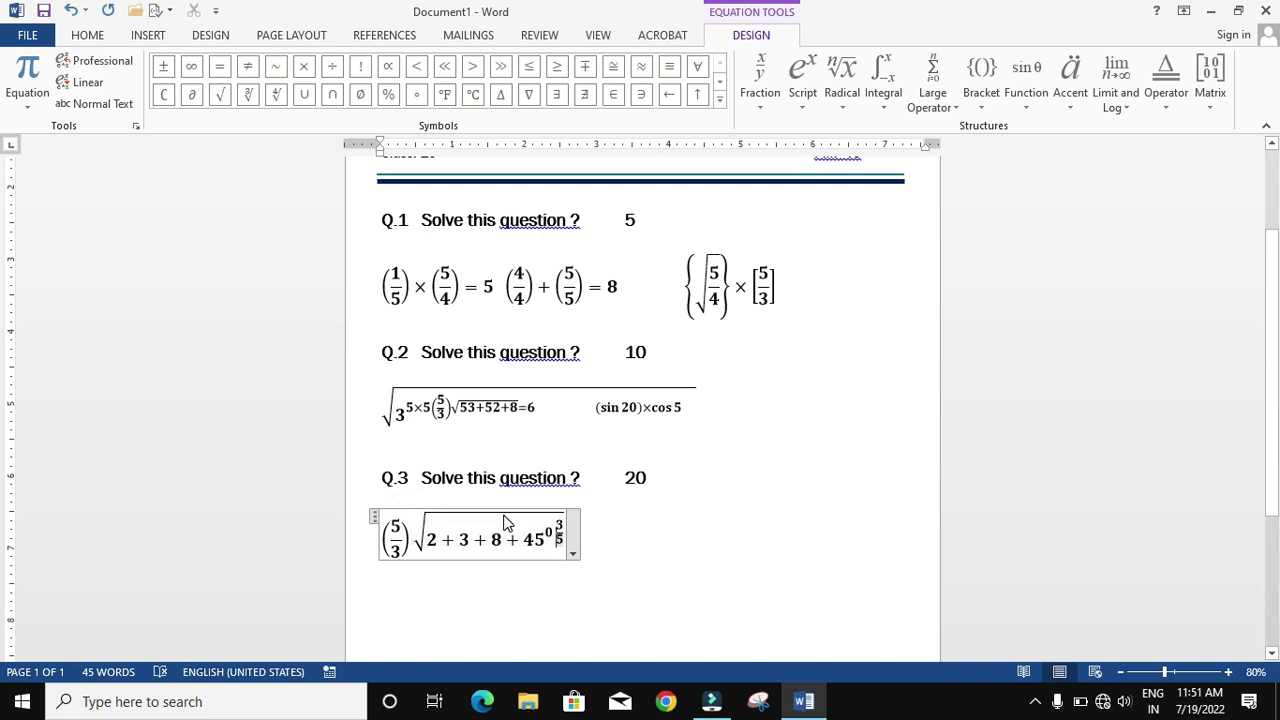
double_click(562, 532)
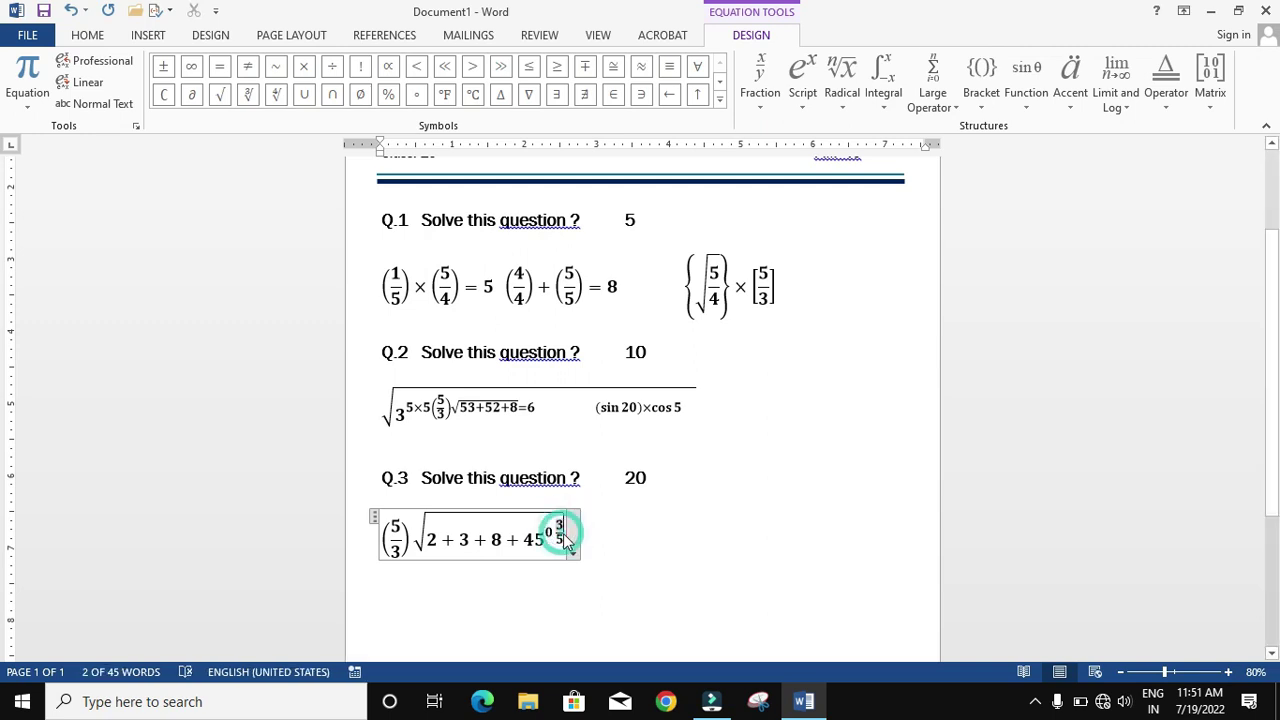
left_click(563, 533)
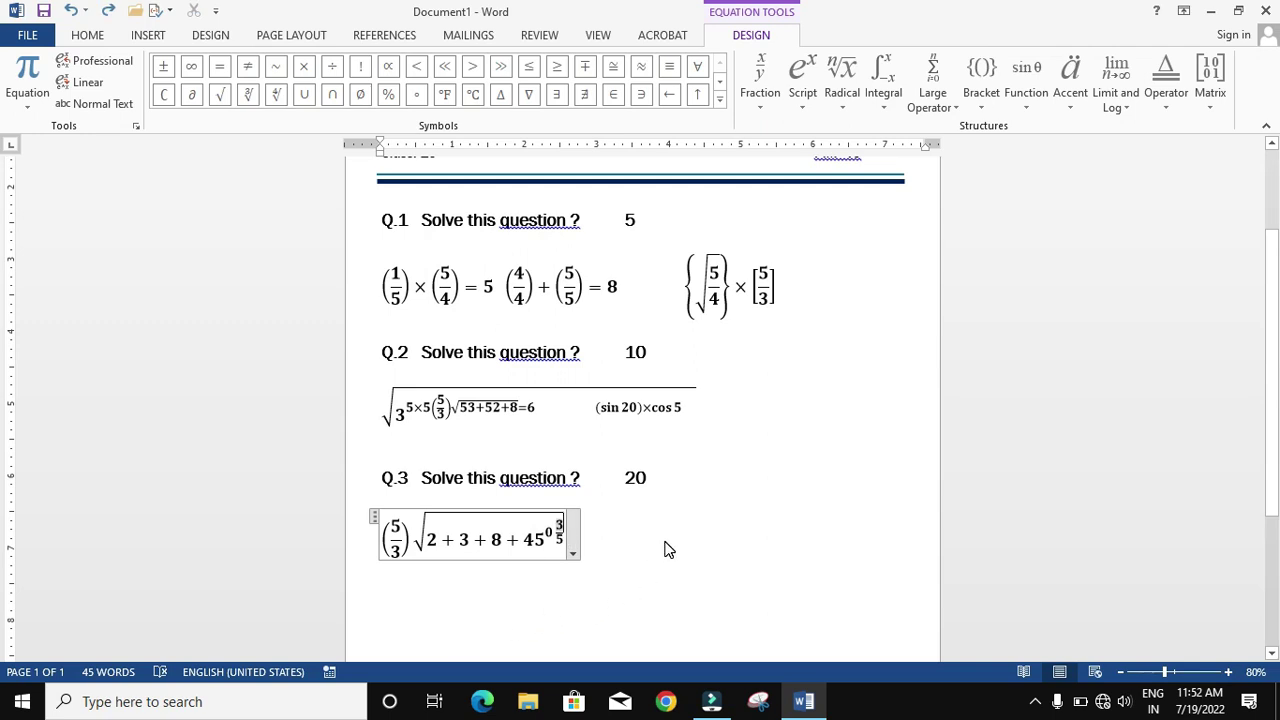
Exit the Q.3 equation, briefly reopen Insert > Equation, then return to document text.
left_click(746, 495)
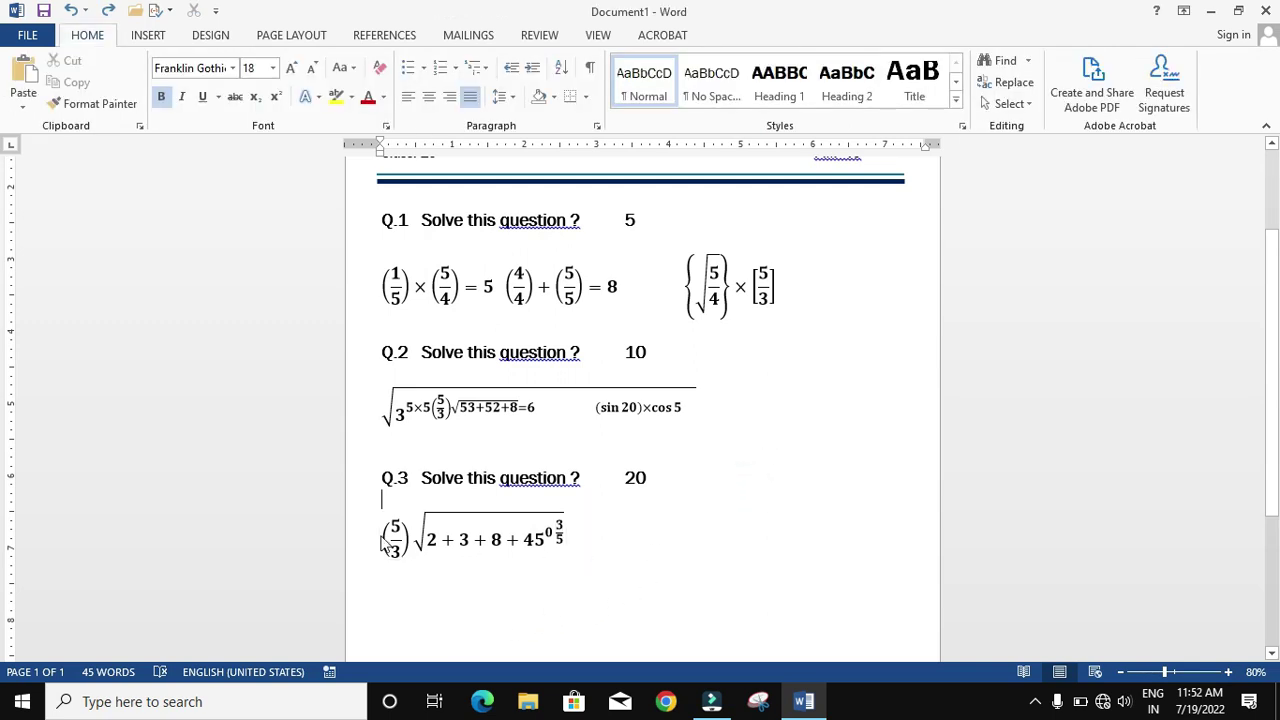
left_click(633, 541)
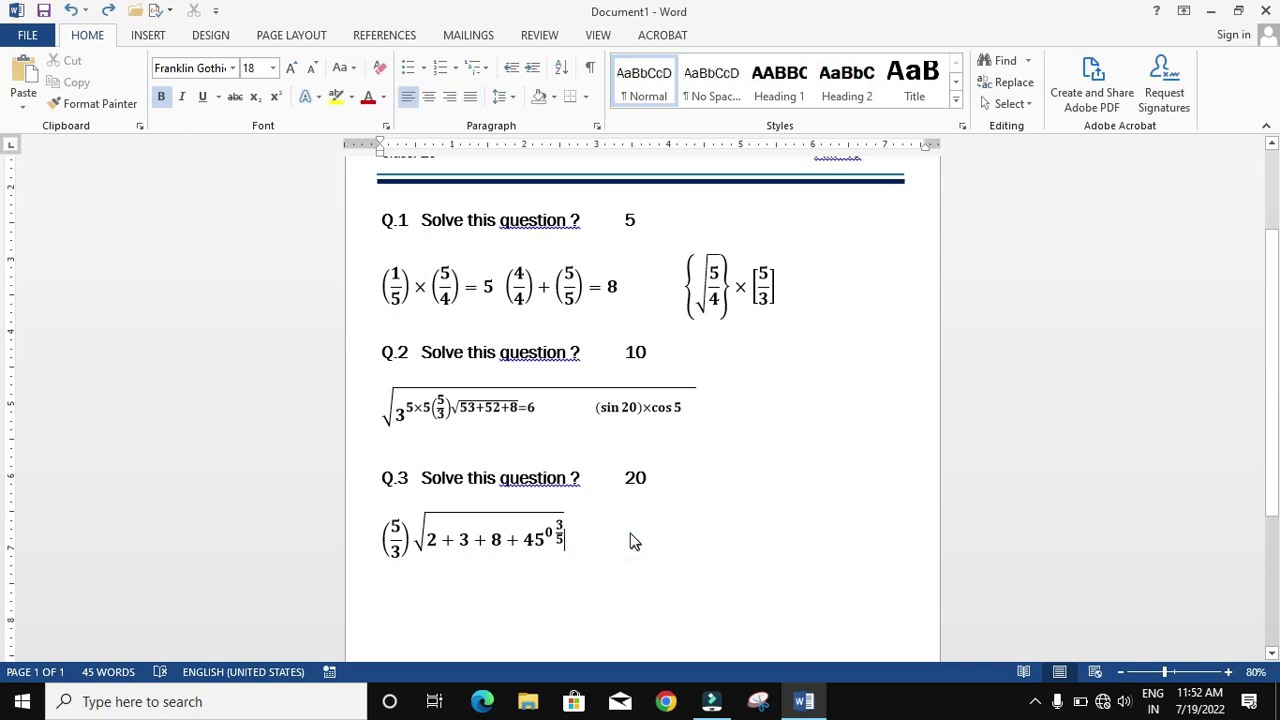
left_click(720, 528)
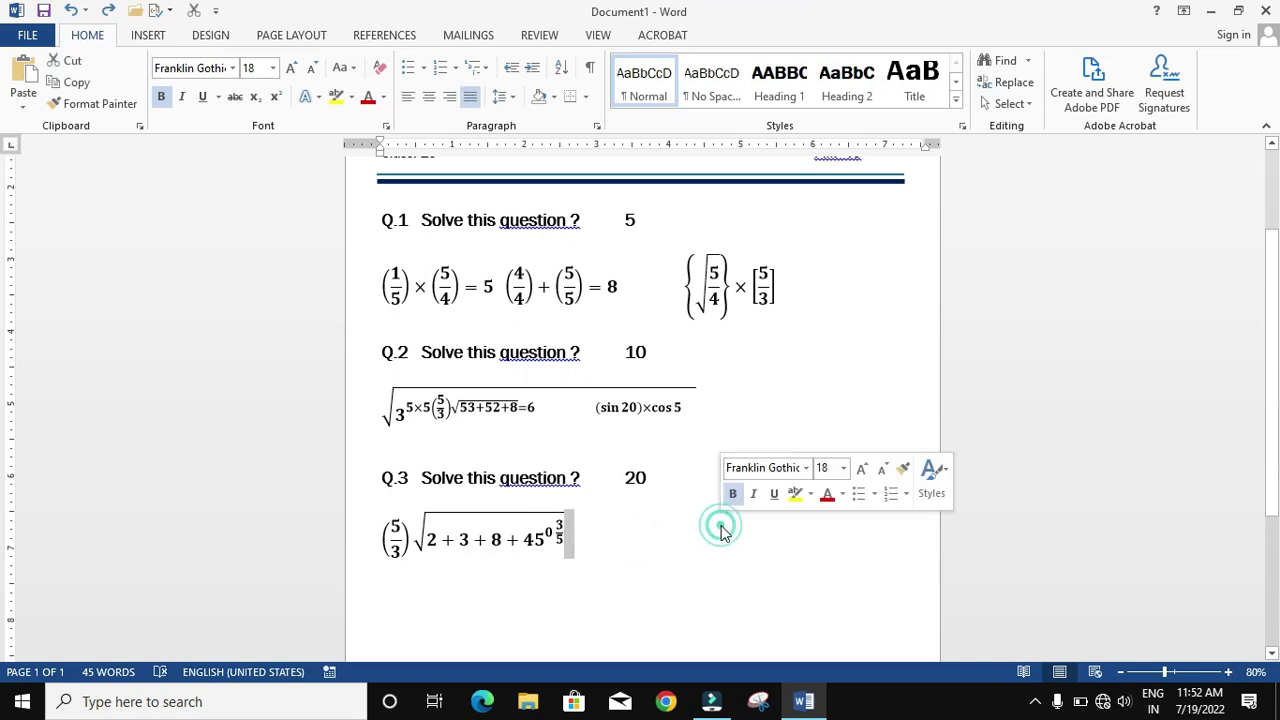
left_click(150, 35)
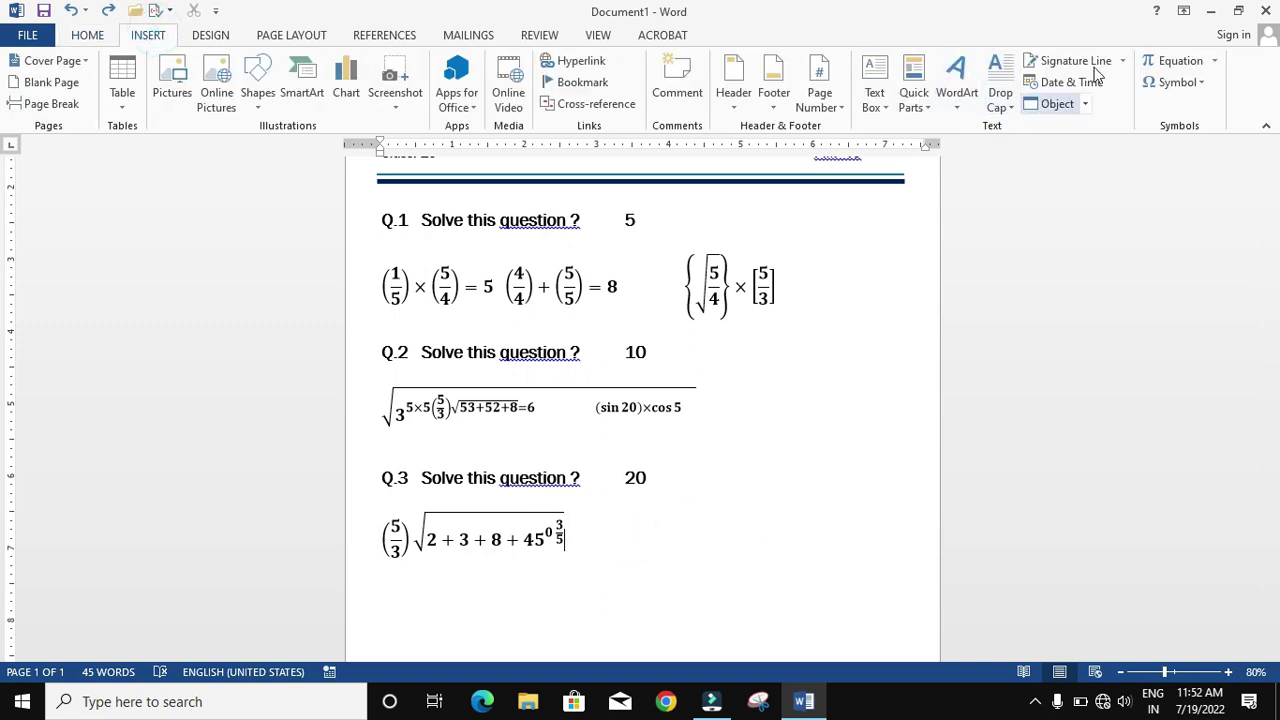
left_click(1172, 60)
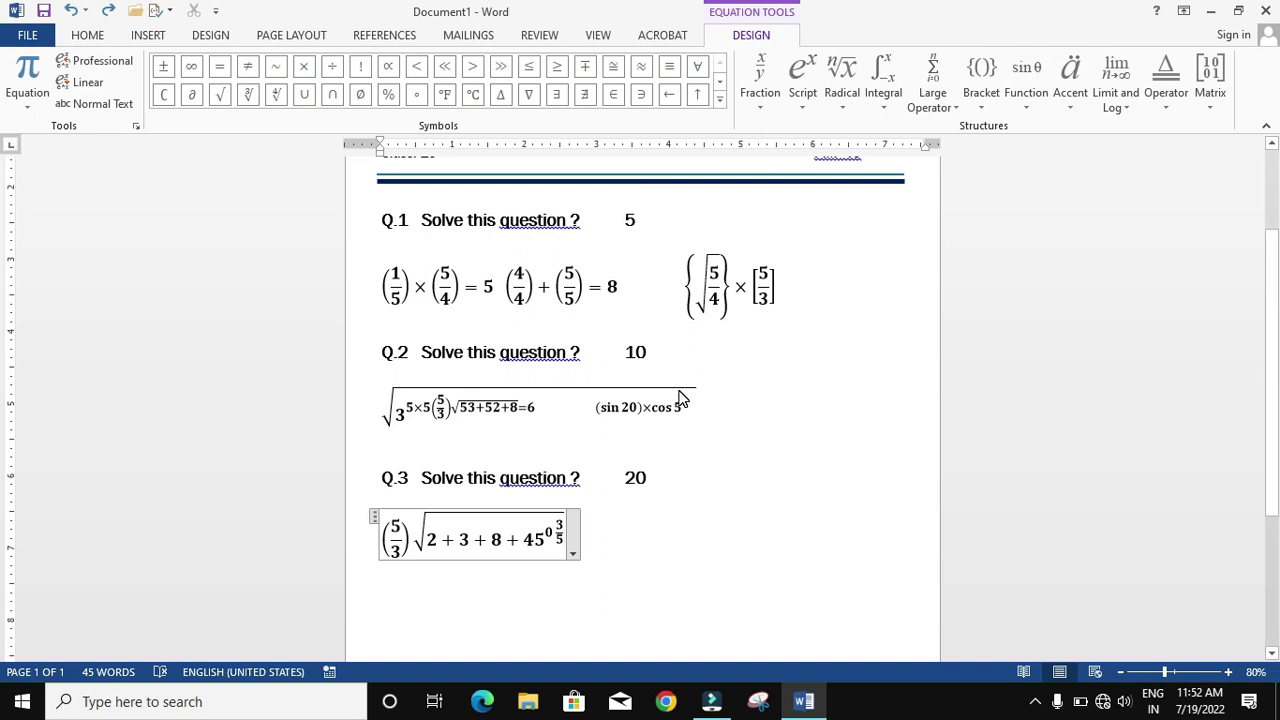
left_click(607, 508)
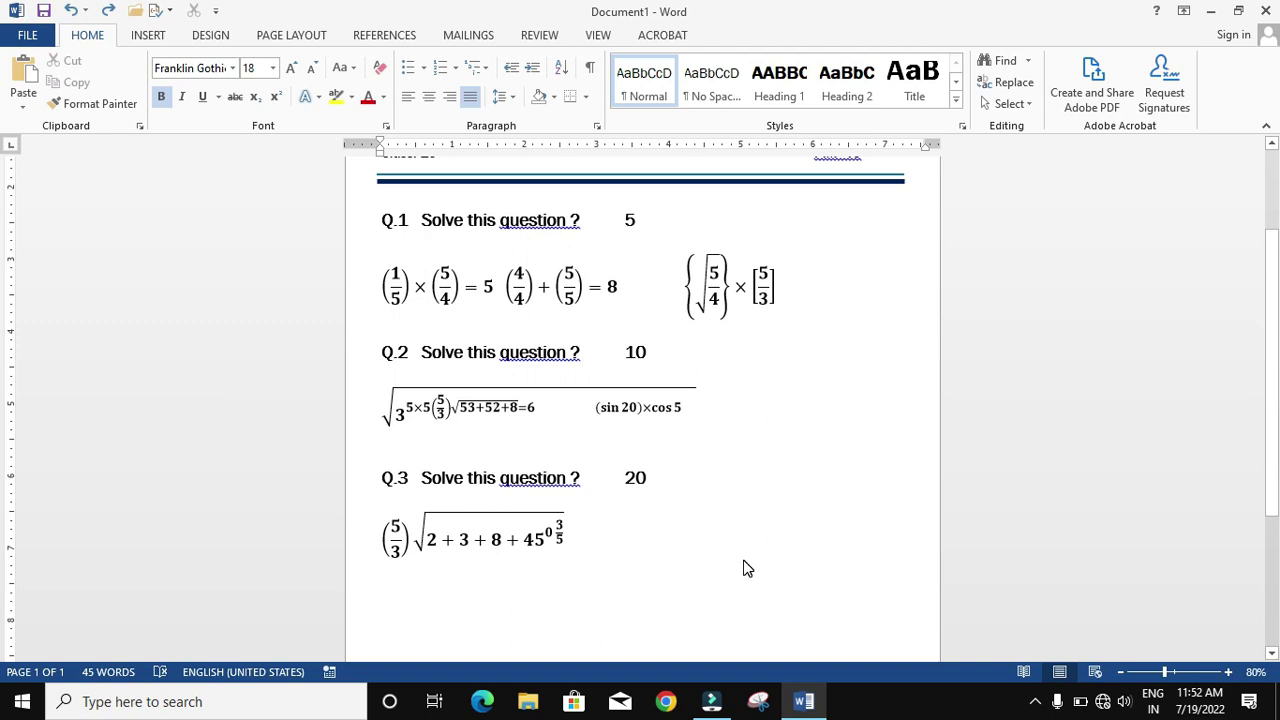
scroll(745, 563, "up", 3)
scroll(745, 563, "down", 2)
scroll(745, 563, "up", 2)
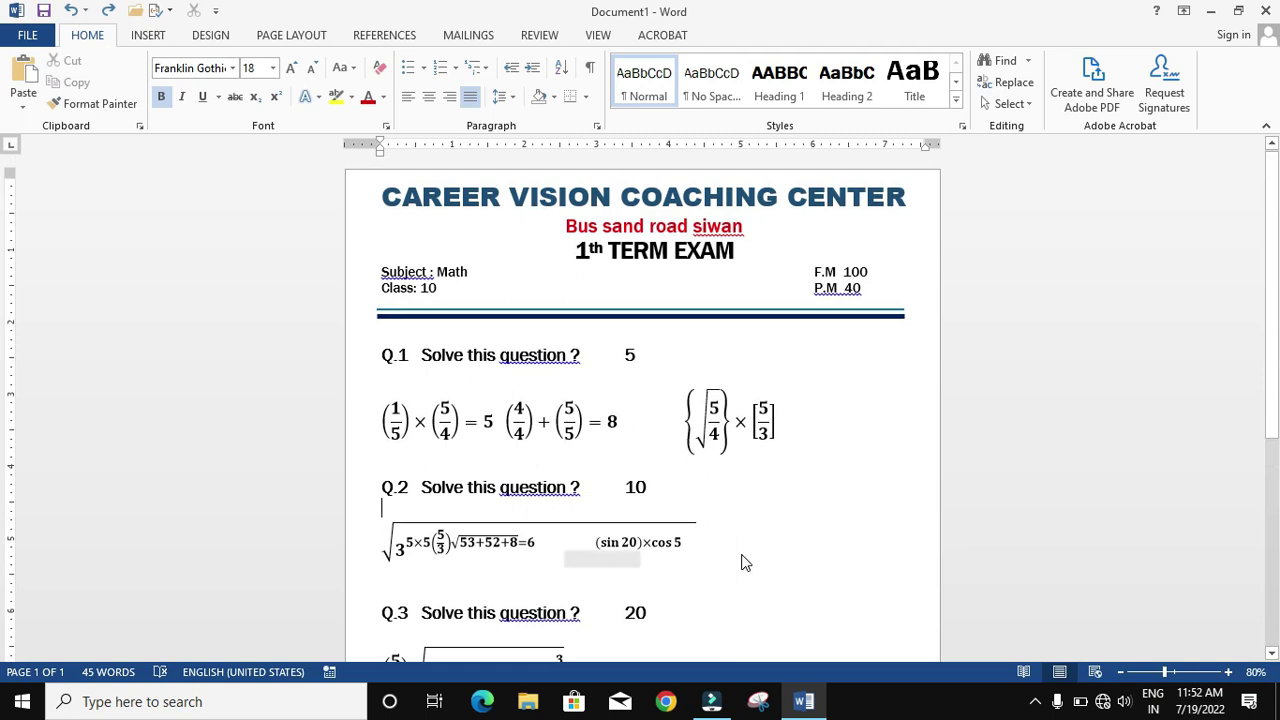
scroll(742, 560, "down", 5, "ctrl")
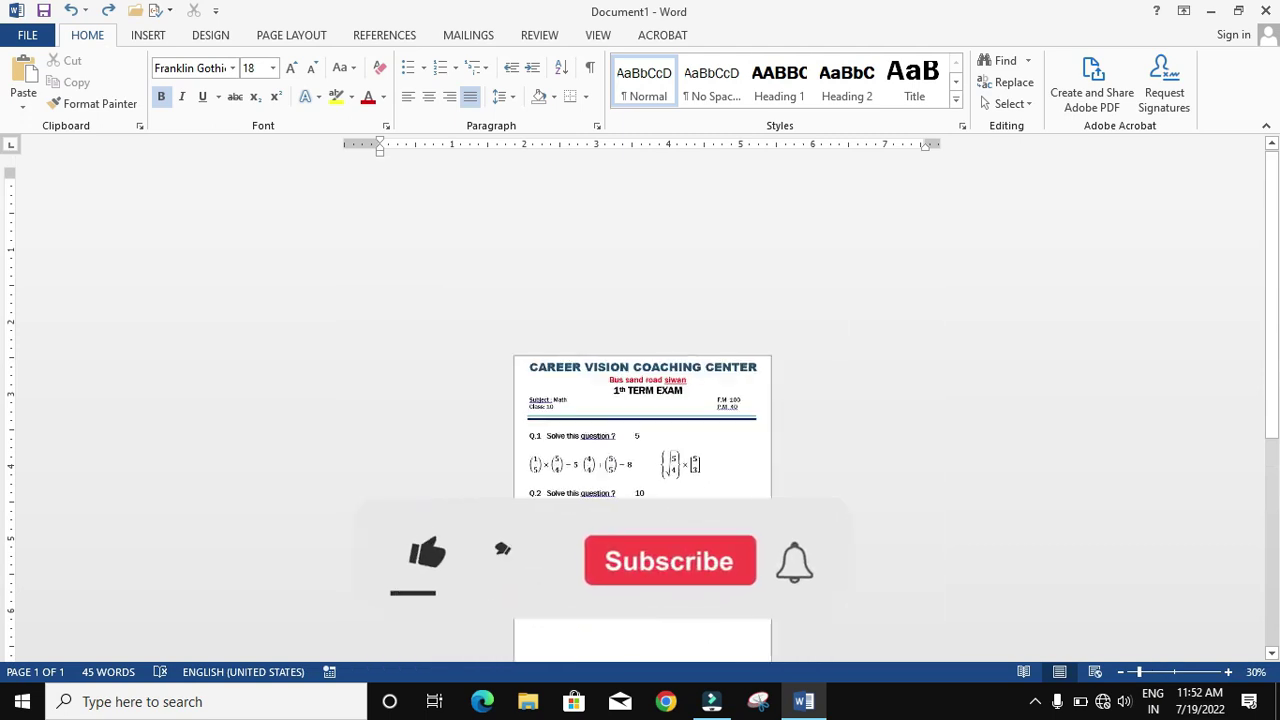
scroll(423, 640, "up", 3, "ctrl")
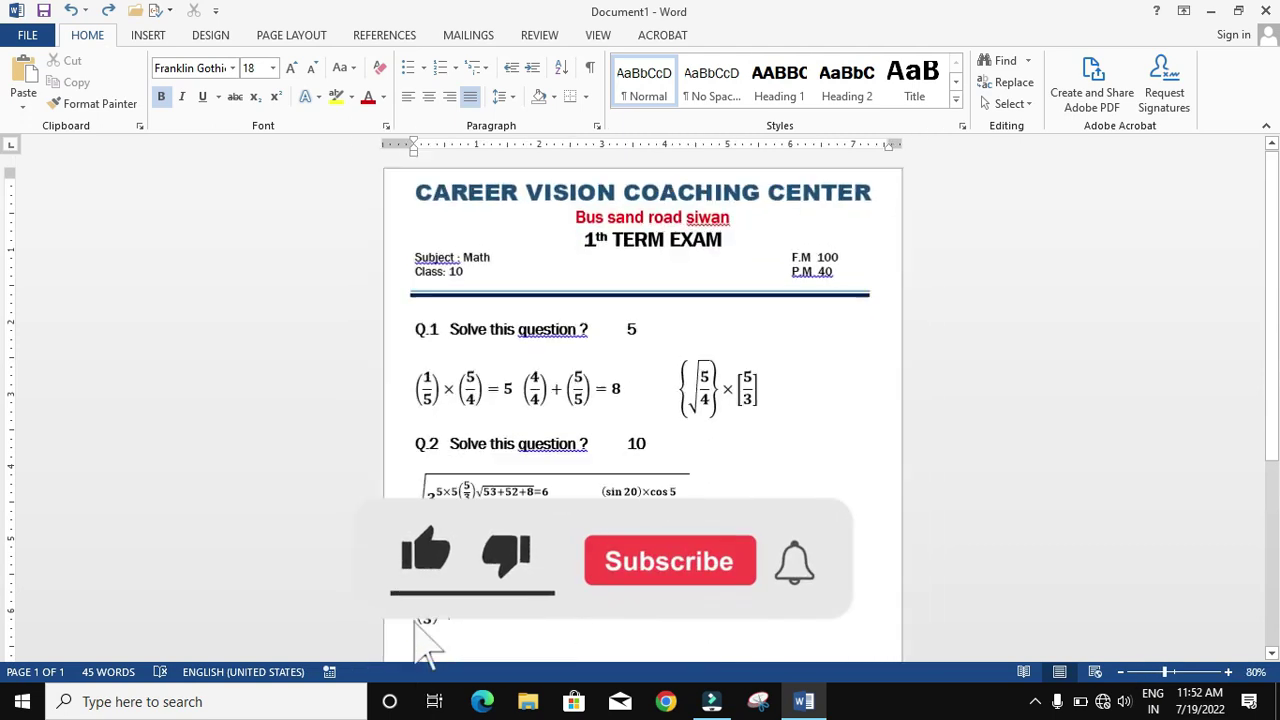
scroll(423, 600, "up", 4, "ctrl")
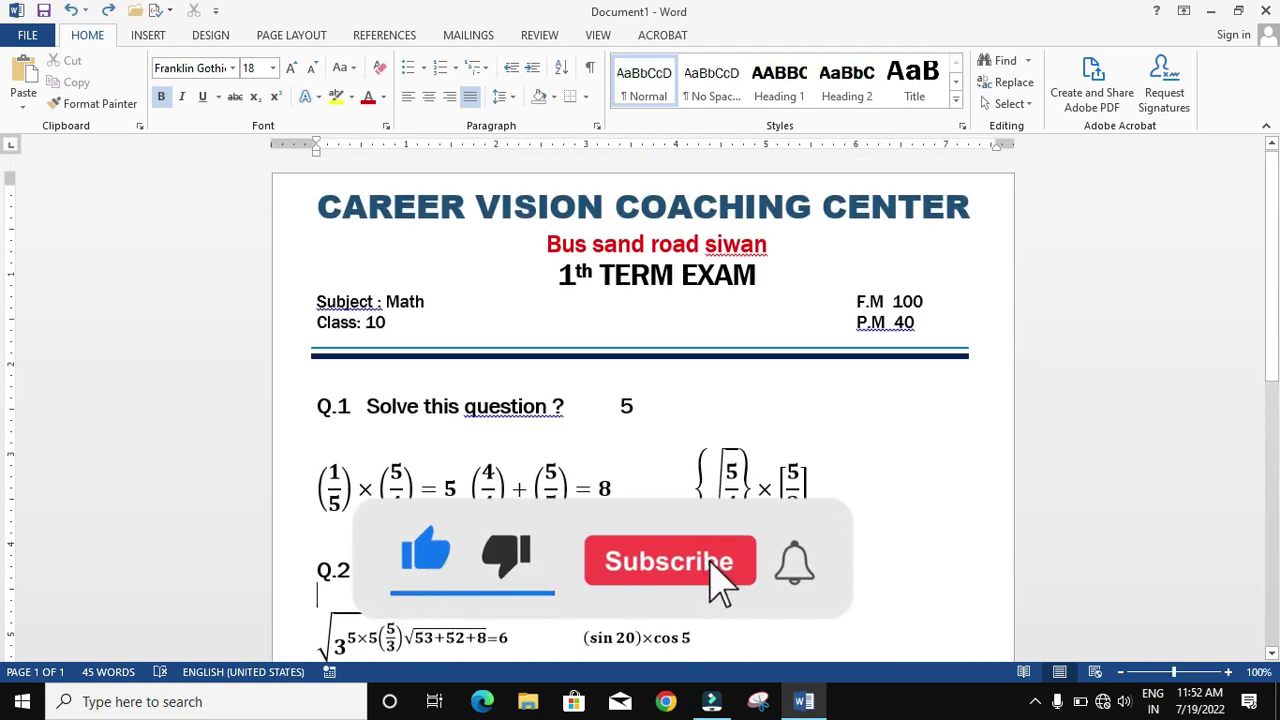